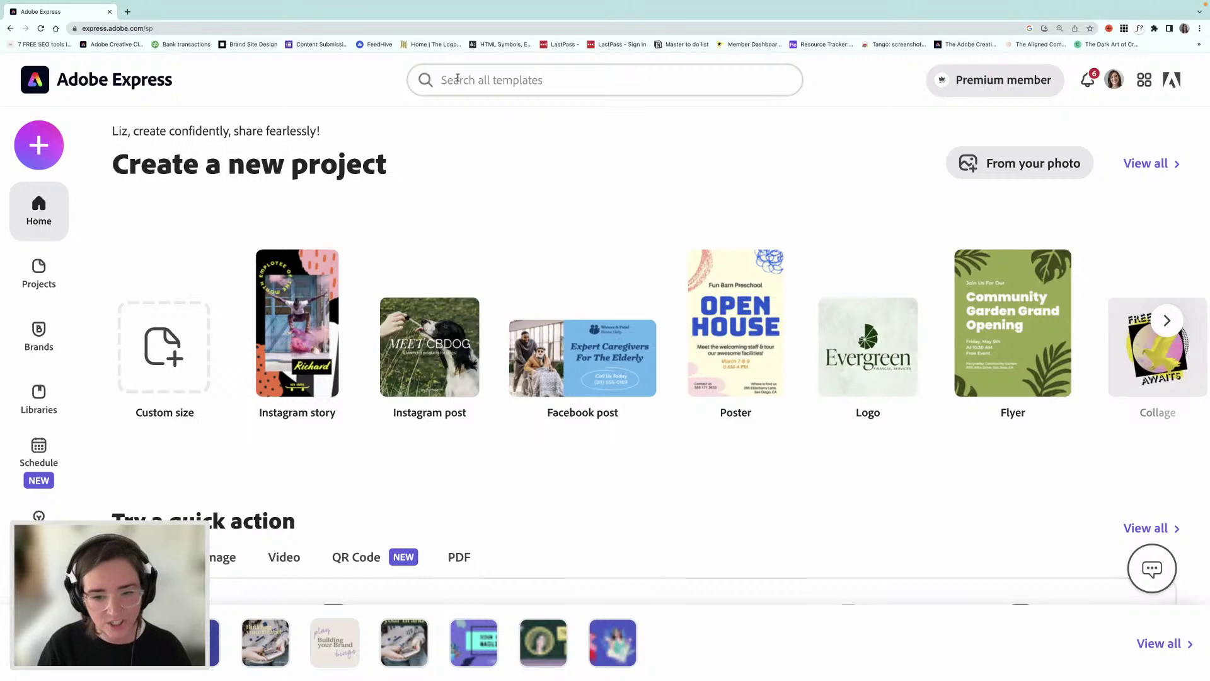
- Search the templates for "Thanksgiving menu" and start a project from the Thanksgiving Dinner design with autumn leaves
left_click(457, 78)
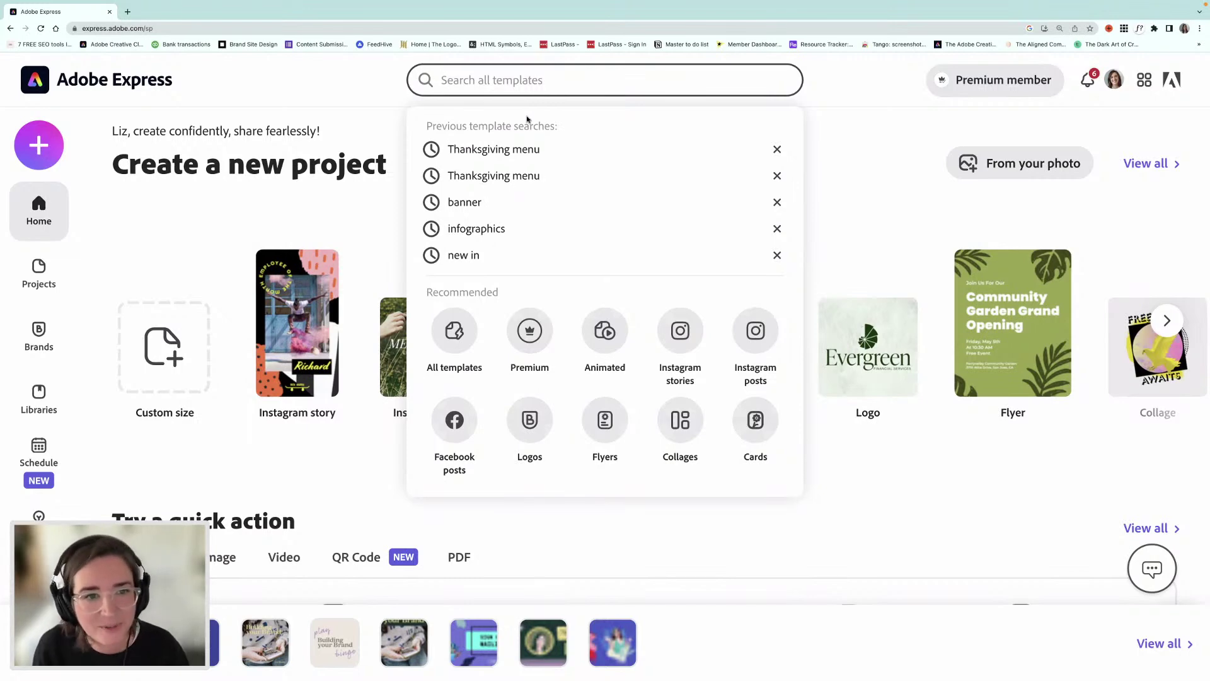
left_click(503, 159)
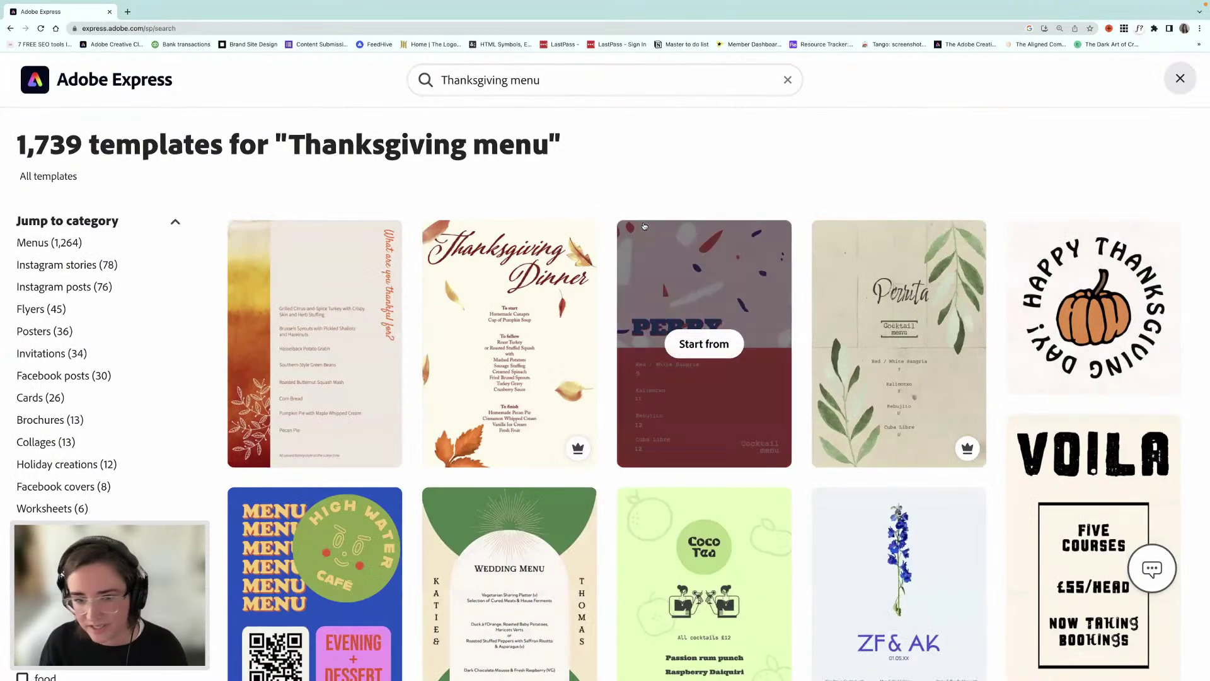
scroll(644, 216, "down", 2)
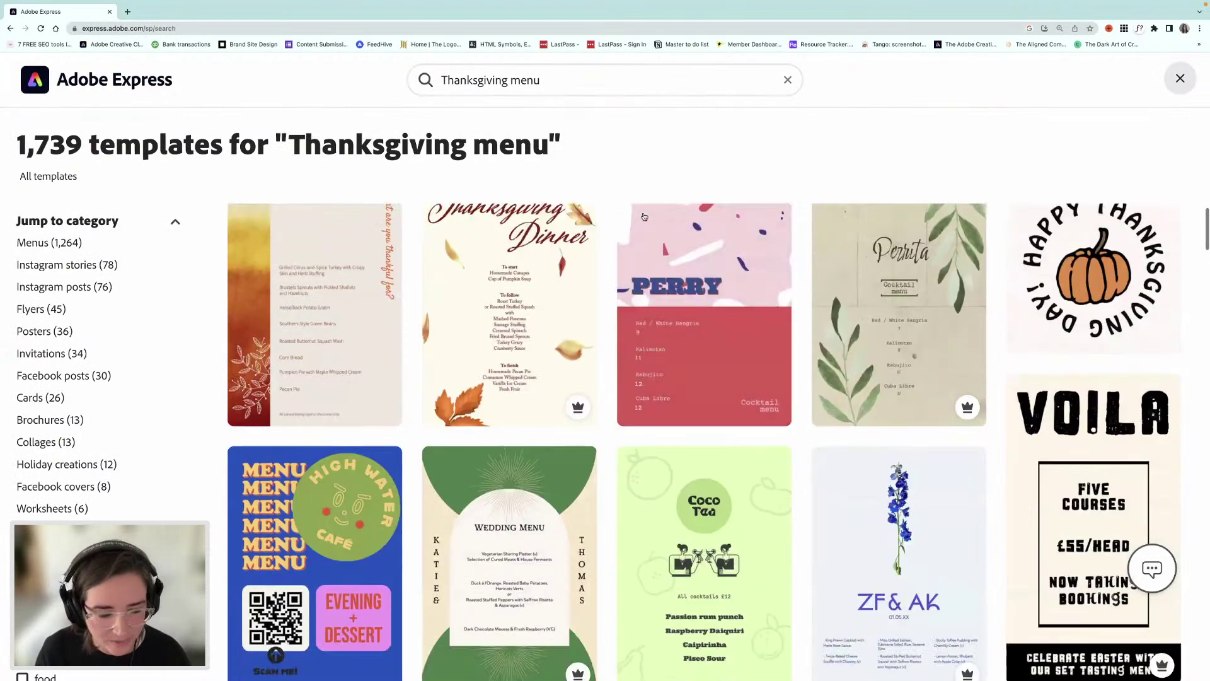
scroll(644, 217, "down", 2)
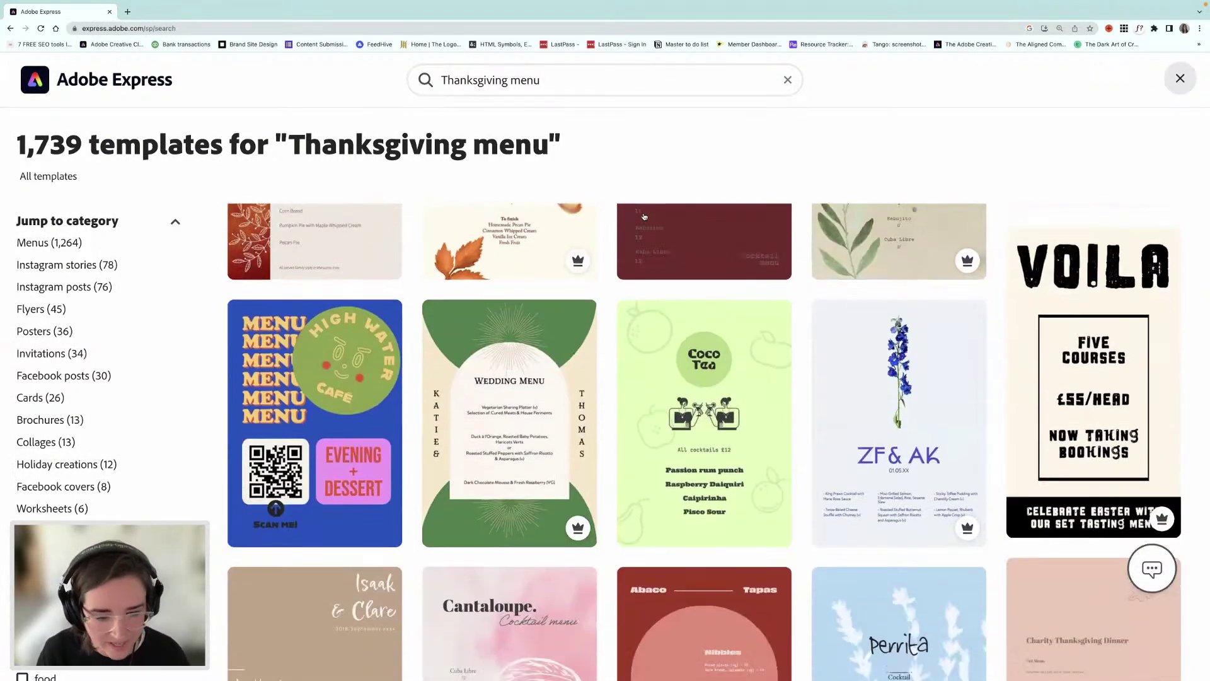
scroll(633, 278, "down", 5)
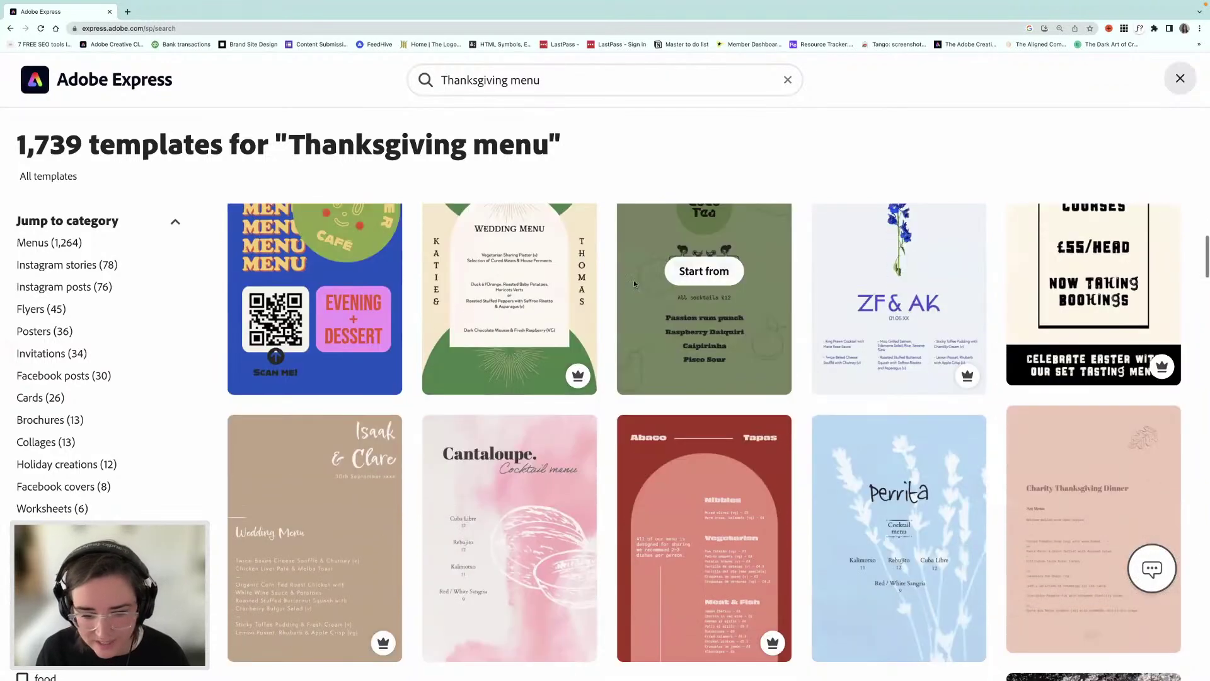
scroll(634, 283, "down", 5)
scroll(633, 283, "up", 15)
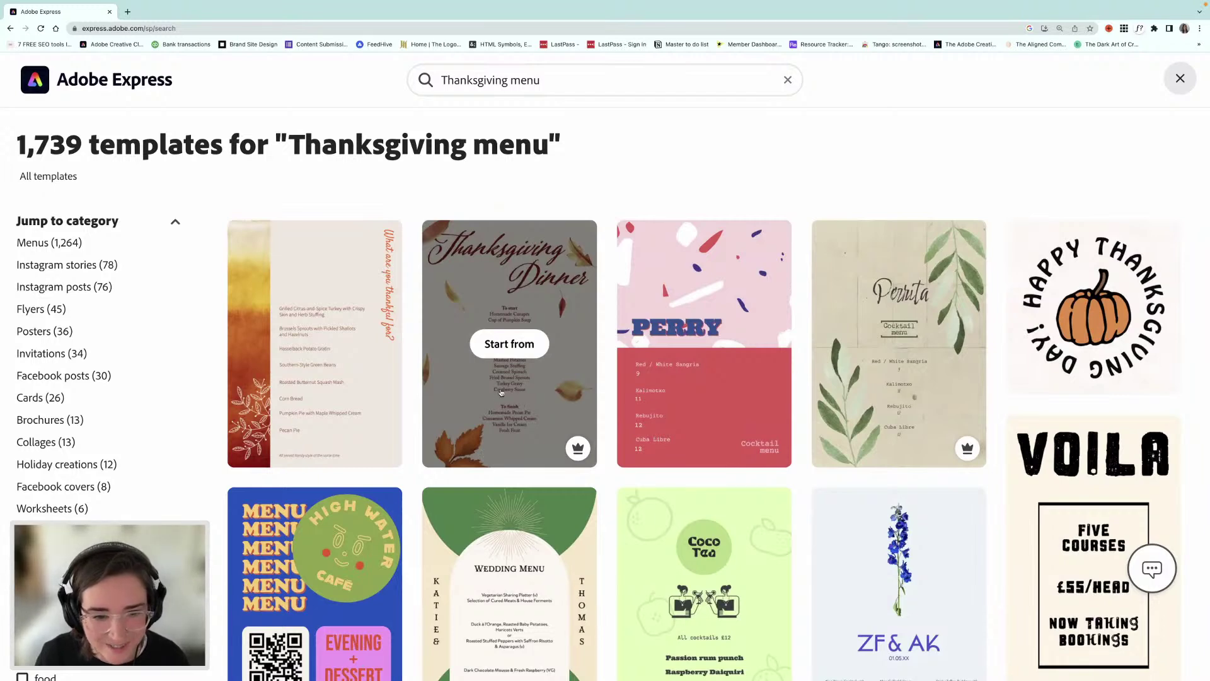
left_click(519, 345)
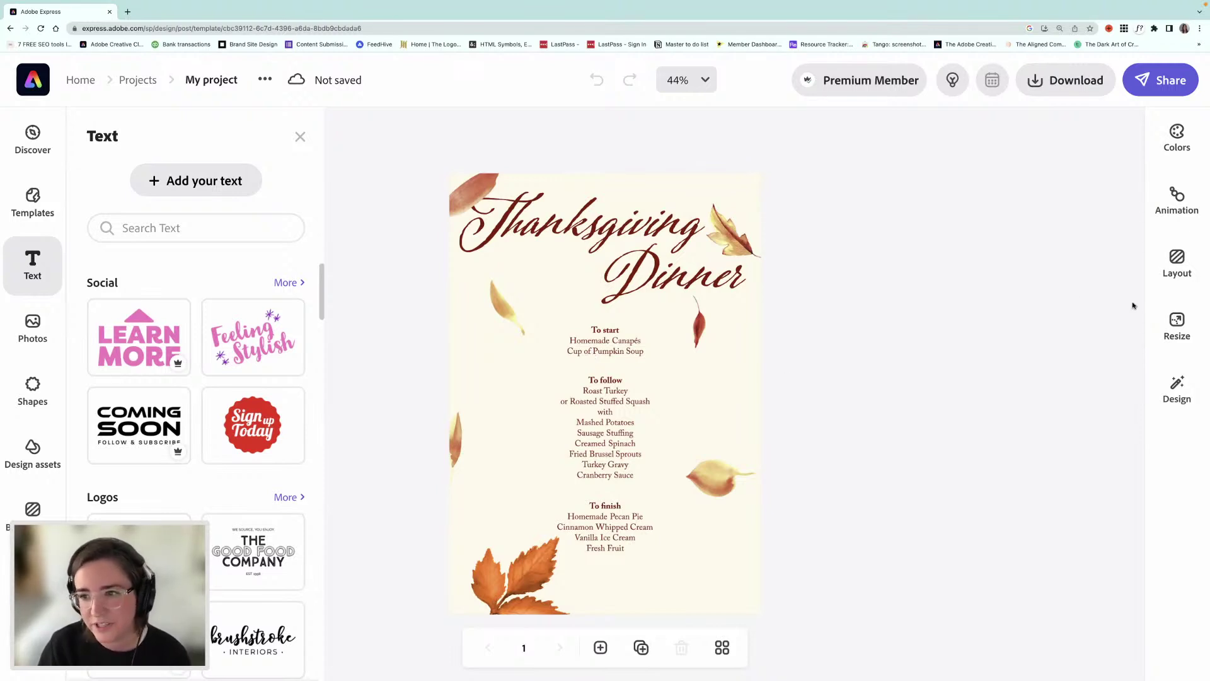
- Resize the menu page to a custom size of 154 mm wide by 216 mm high
left_click(1176, 320)
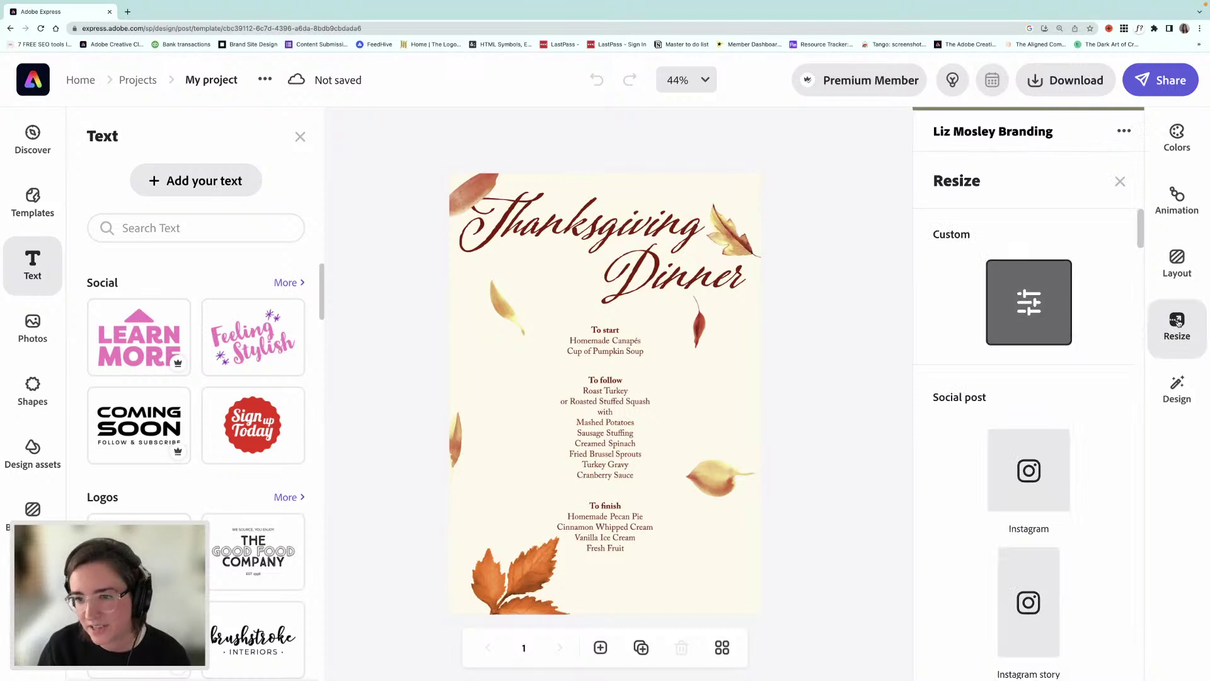
left_click(1028, 305)
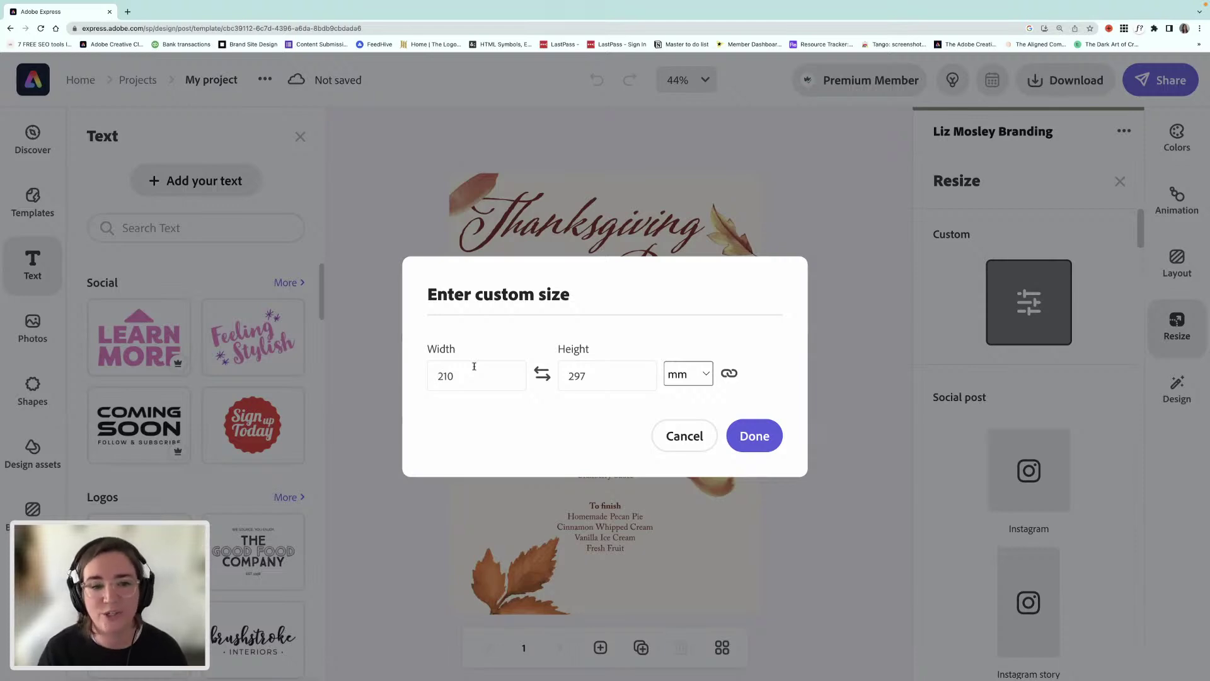
double_click(436, 377)
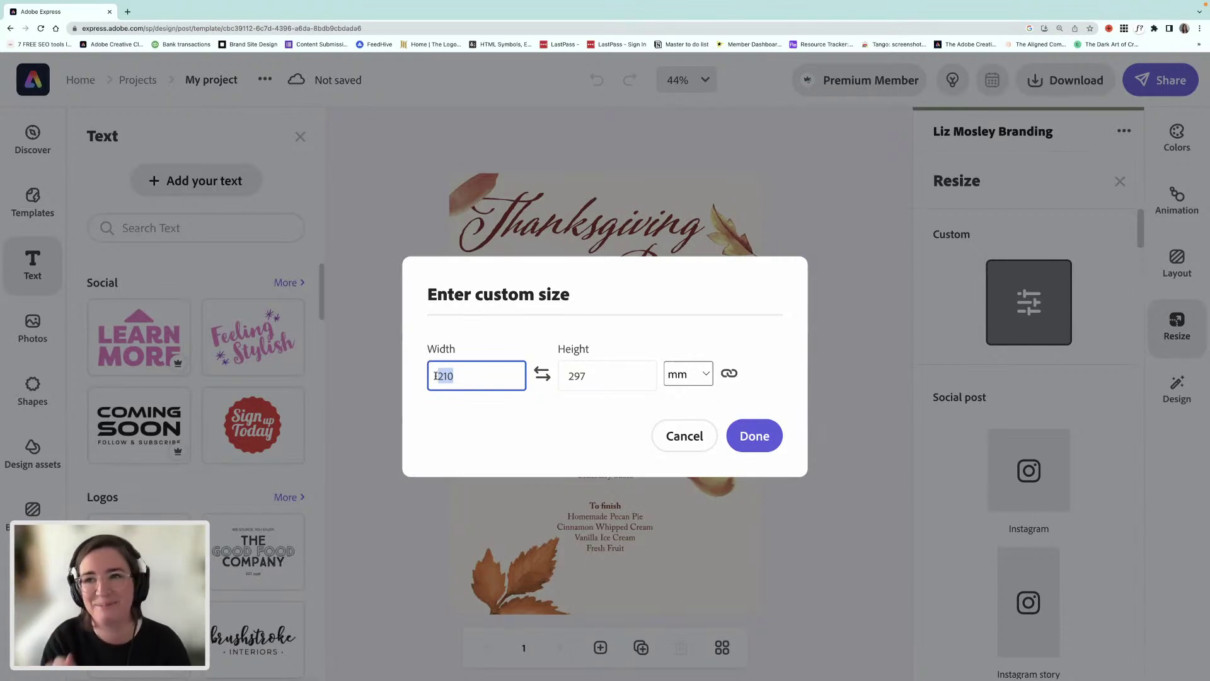
type("15")
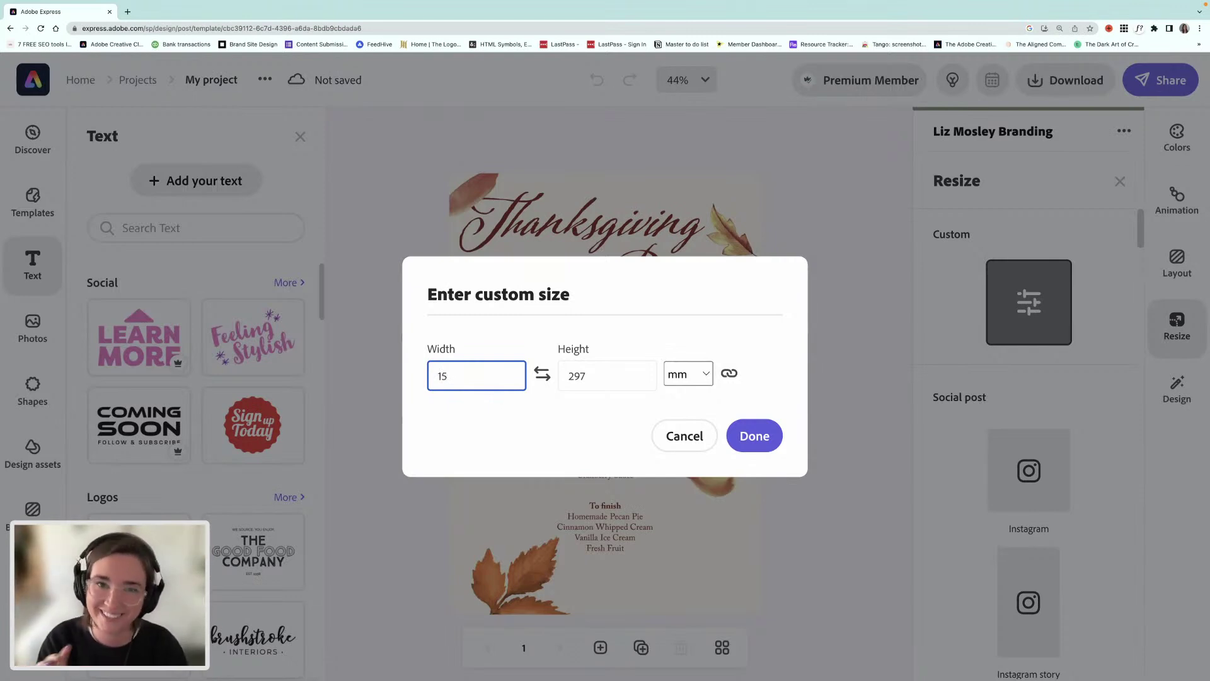
type("4")
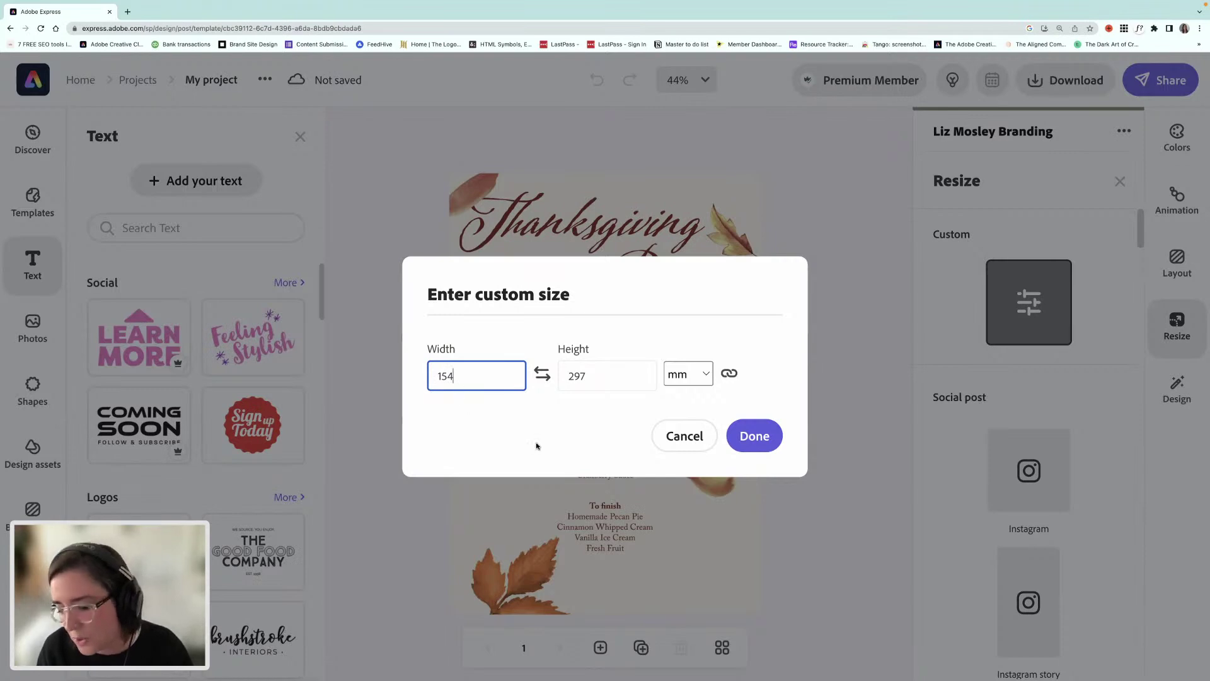
left_click(573, 377)
double_click(586, 377)
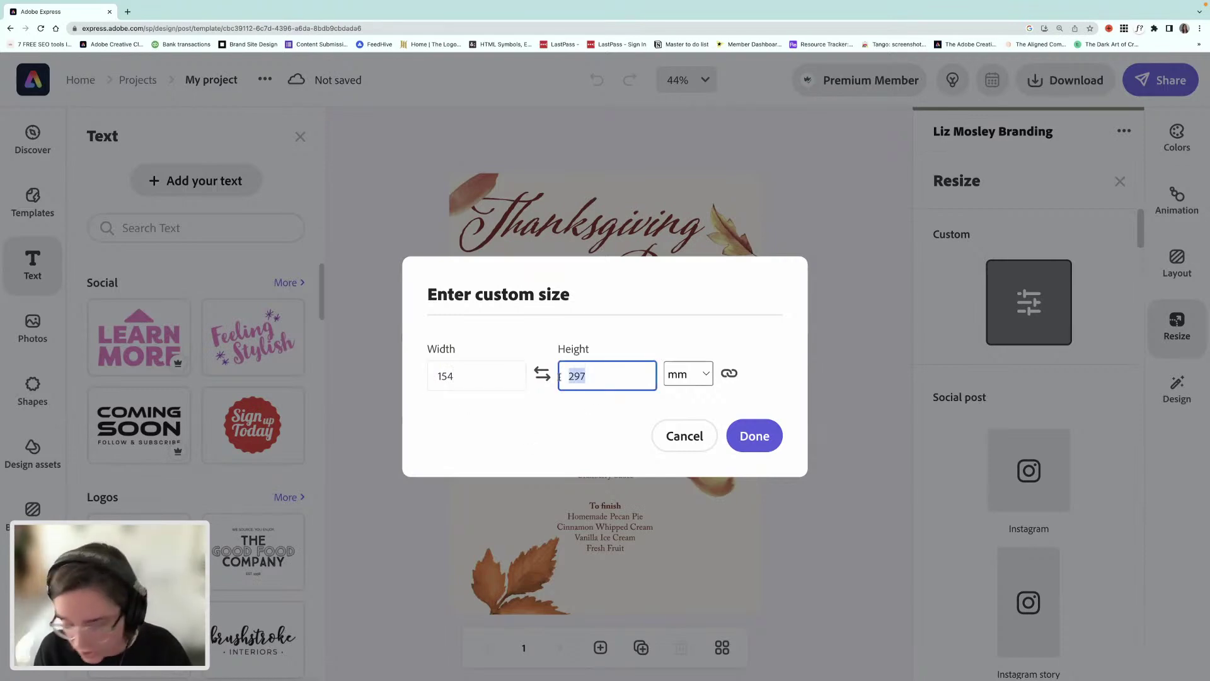
type("216")
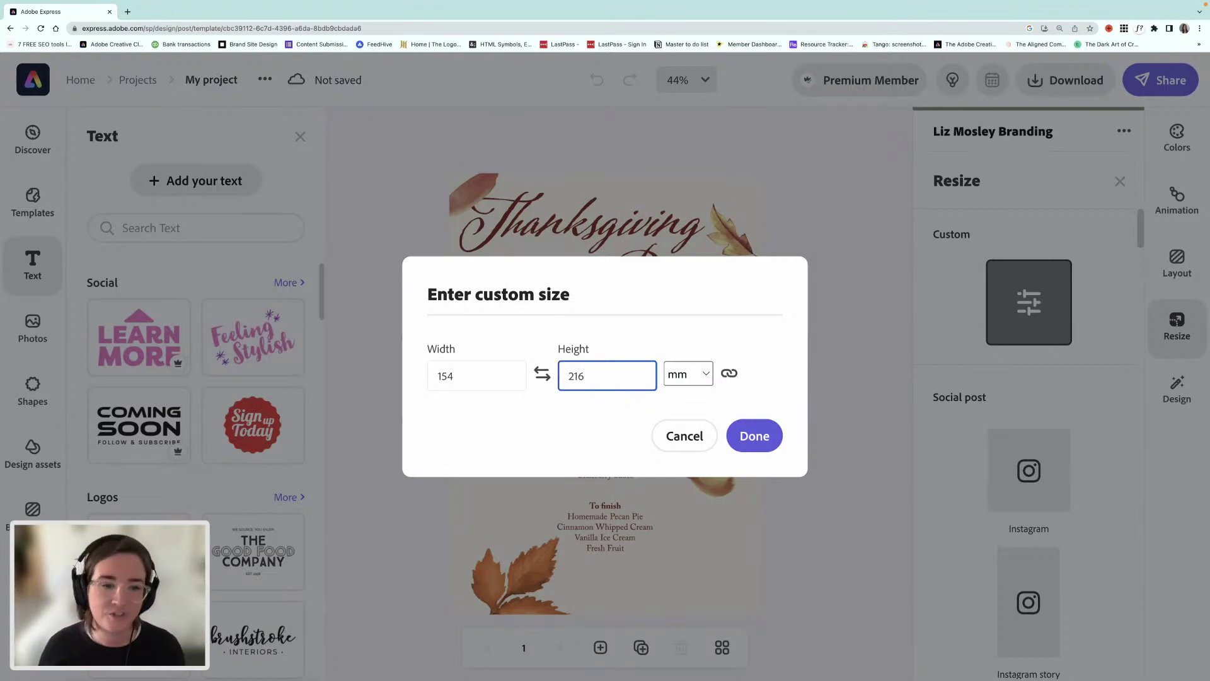
left_click(756, 437)
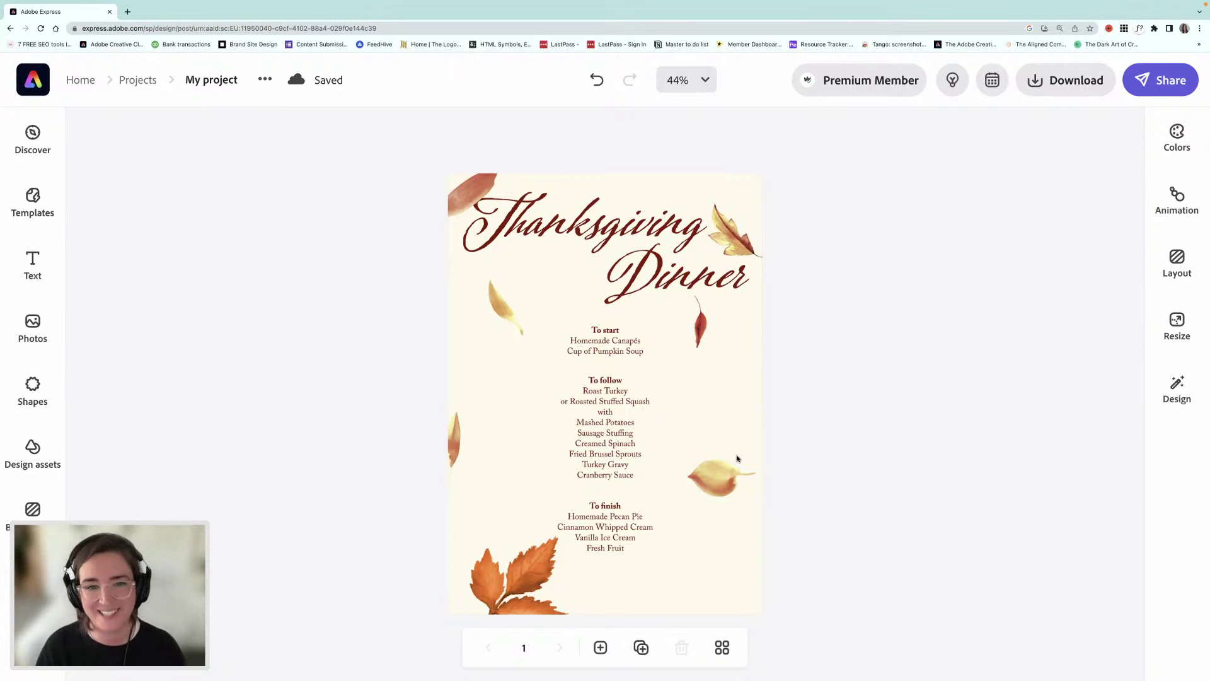
- Delete every leaf image from the menu page except the small red leaf below the title
left_click(466, 194)
key("Delete")
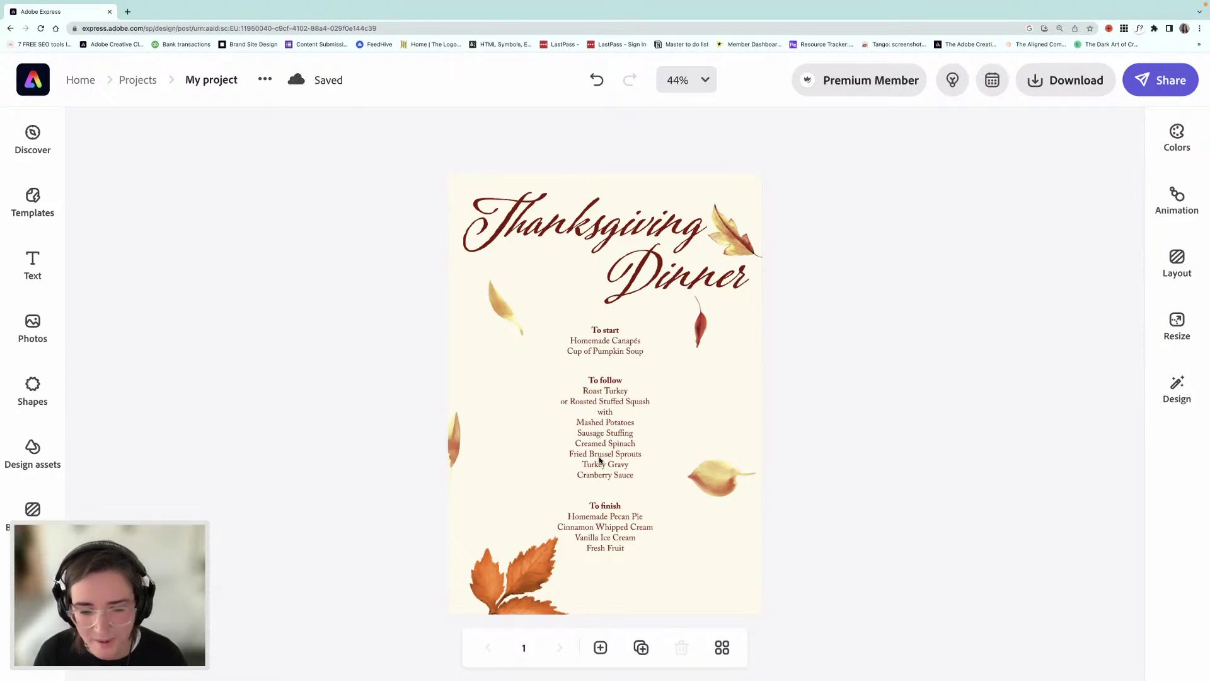
left_click(732, 252)
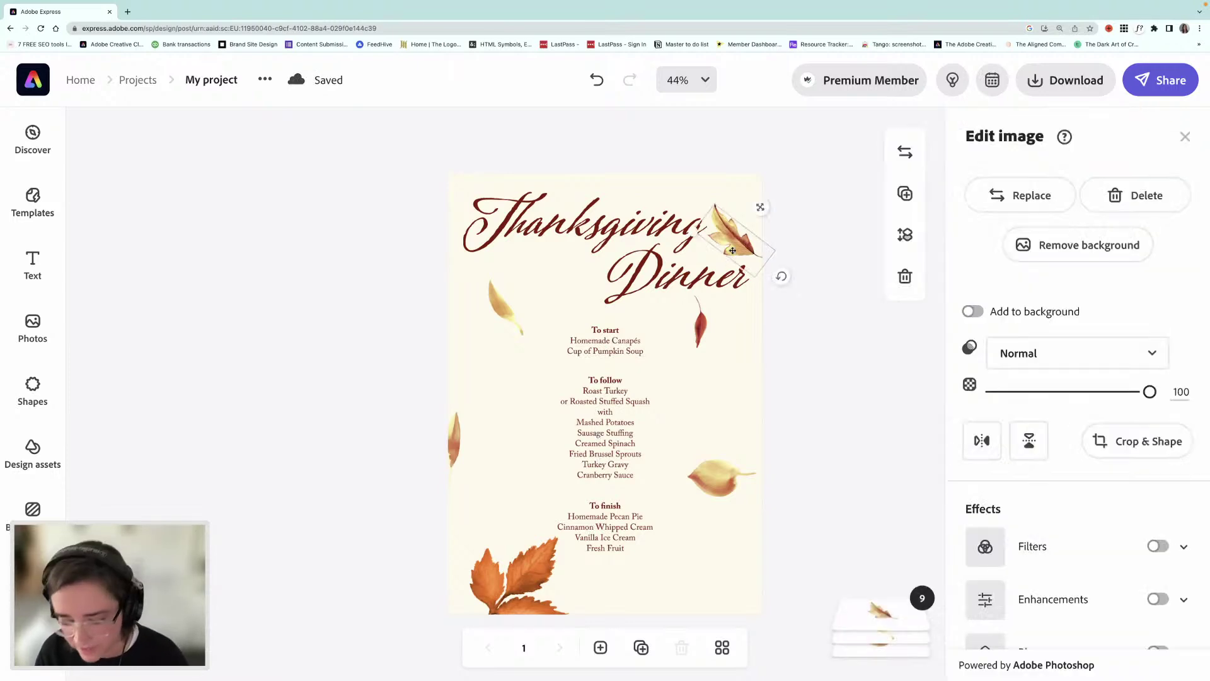
key("Delete")
left_click(719, 476)
key("Delete")
left_click(512, 590)
key("Delete")
left_click(451, 444)
key("Delete")
left_click(503, 316)
key("Delete")
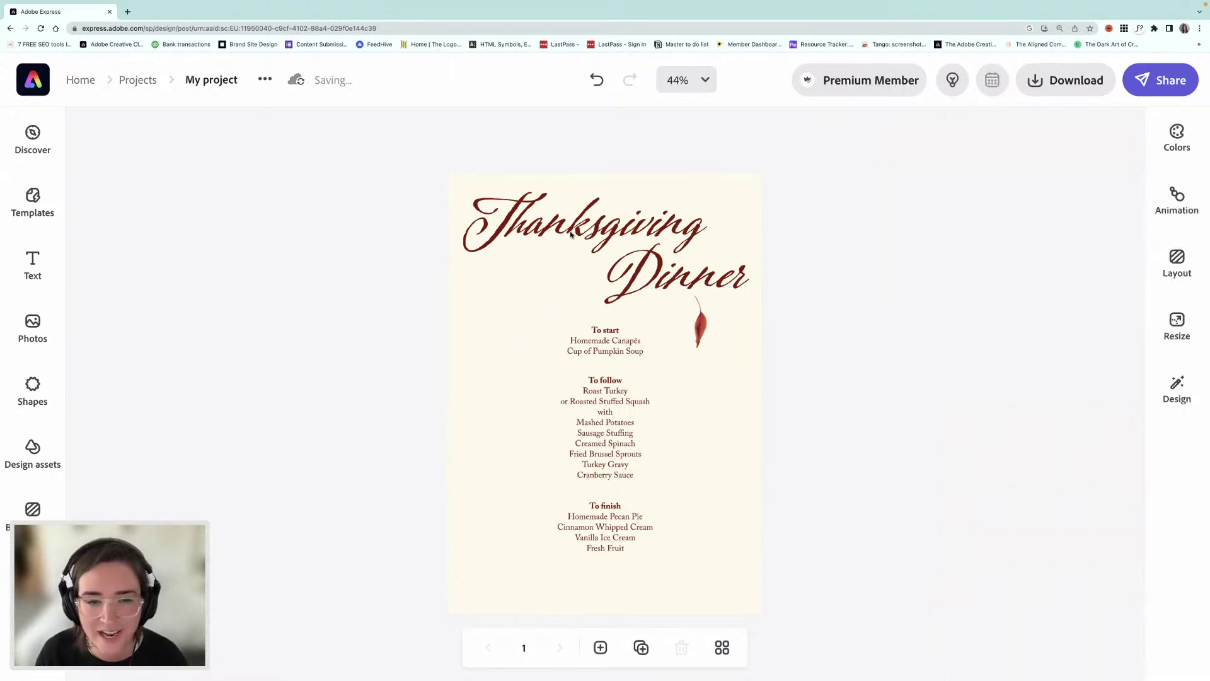
- Delete the Thanksgiving Dinner title and the small red leaf, leaving only the course text on the page
left_click(572, 235)
key("Delete")
left_click(698, 324)
key("Delete")
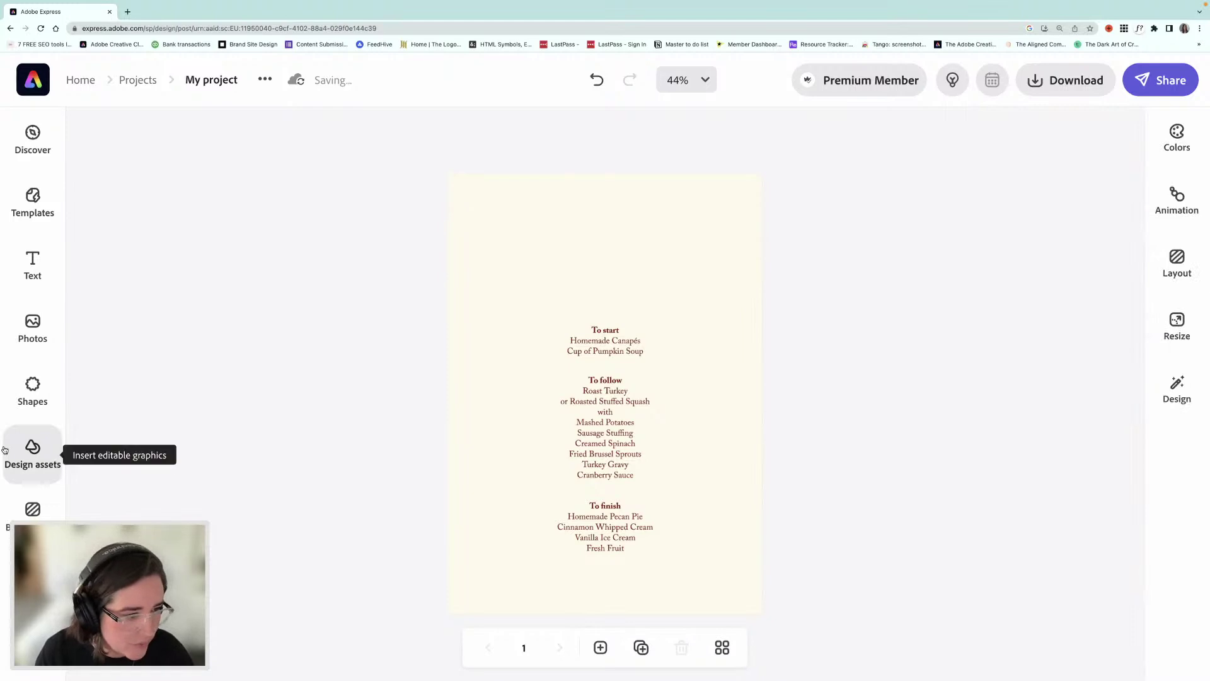
- Search the Adobe Stock photos for "paper"
left_click(29, 450)
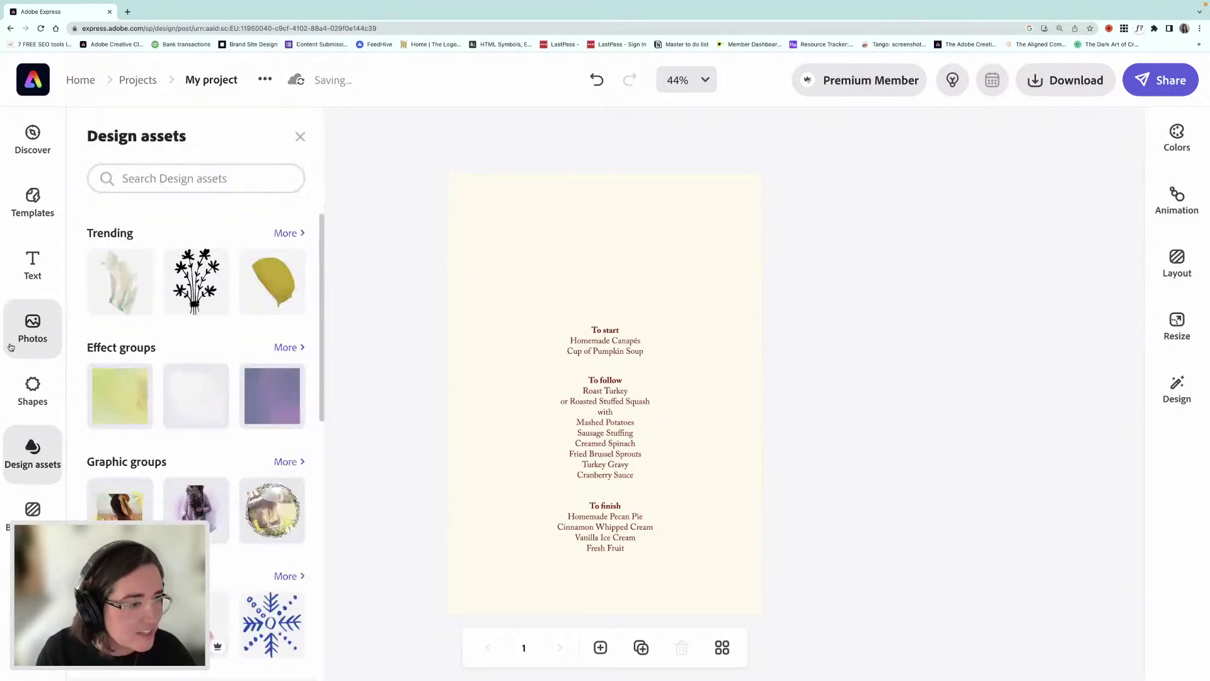
left_click(33, 323)
scroll(135, 220, "down", 5)
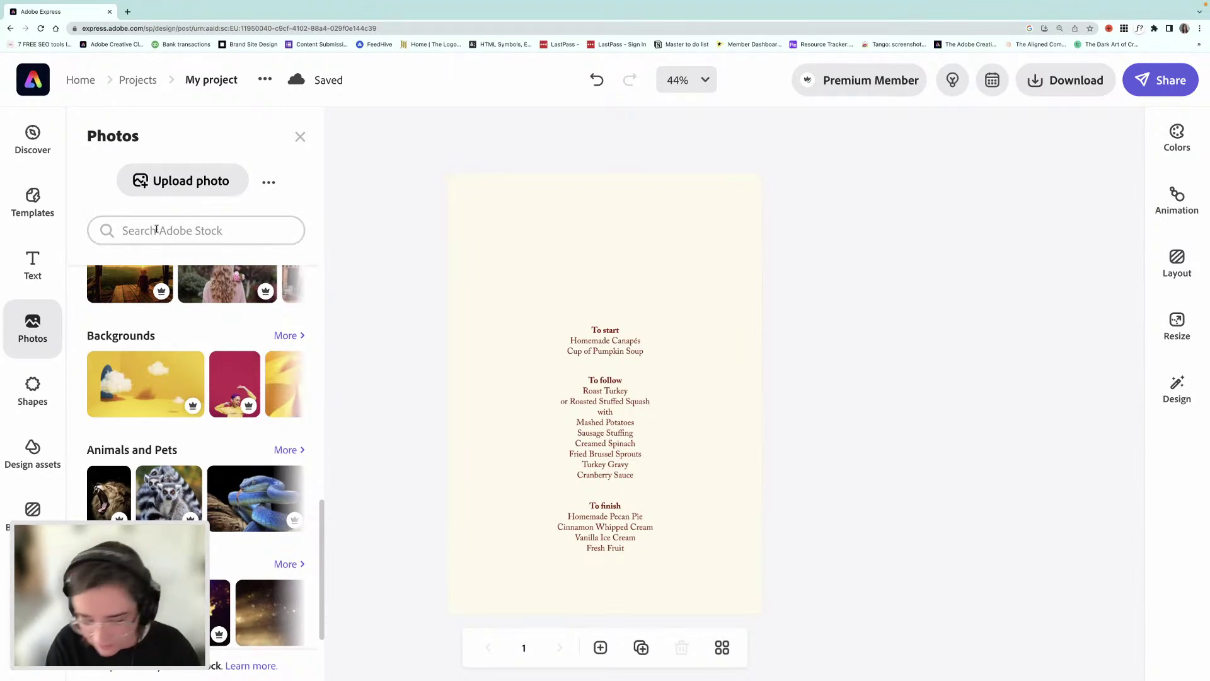
left_click(156, 229)
type("paper")
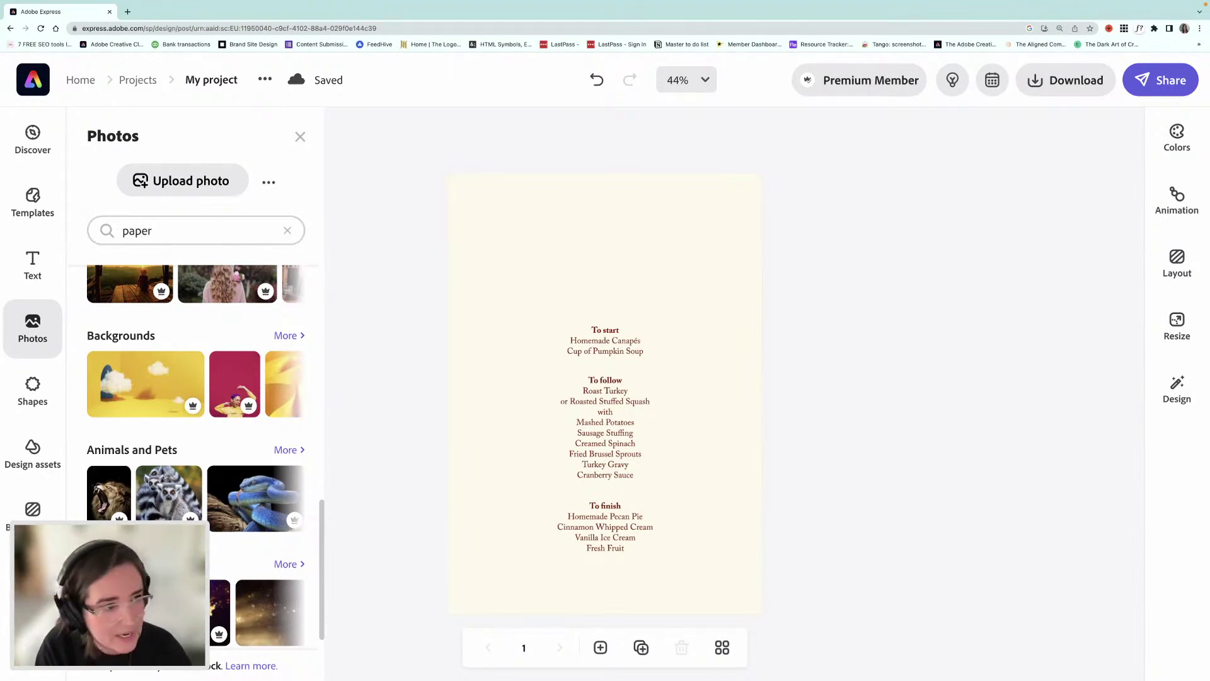
key("Return")
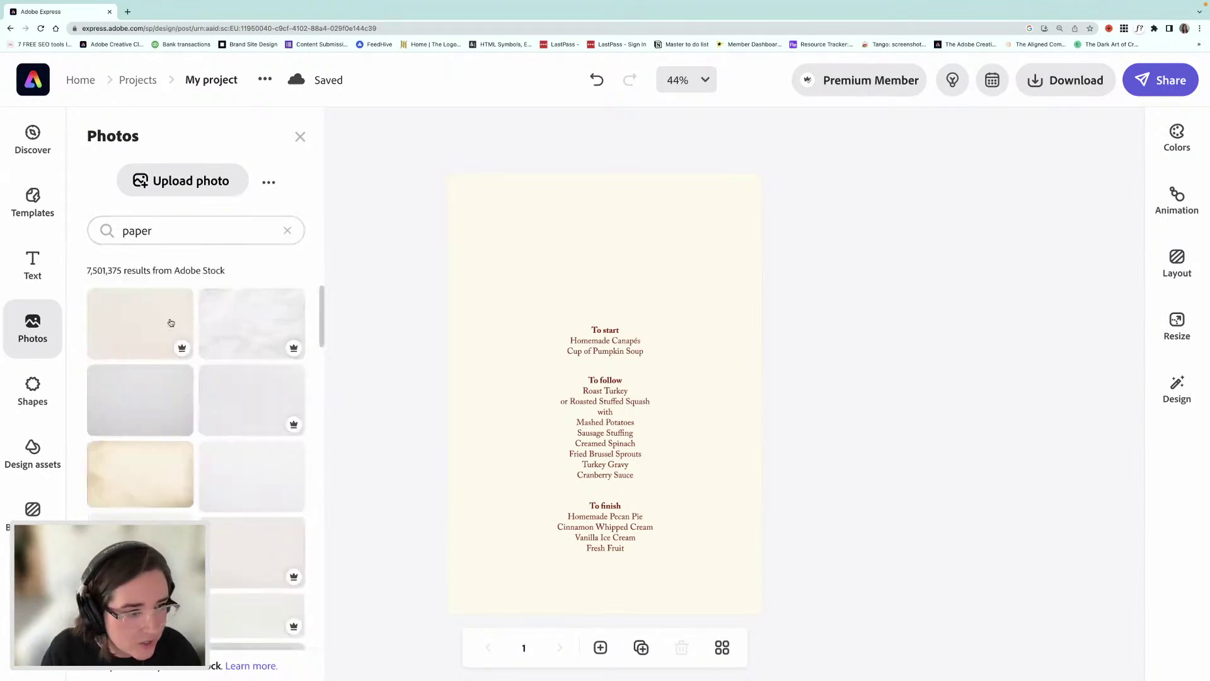
- Browse the paper photos and insert the plain light grey paper texture into the menu page
scroll(233, 478, "down", 2)
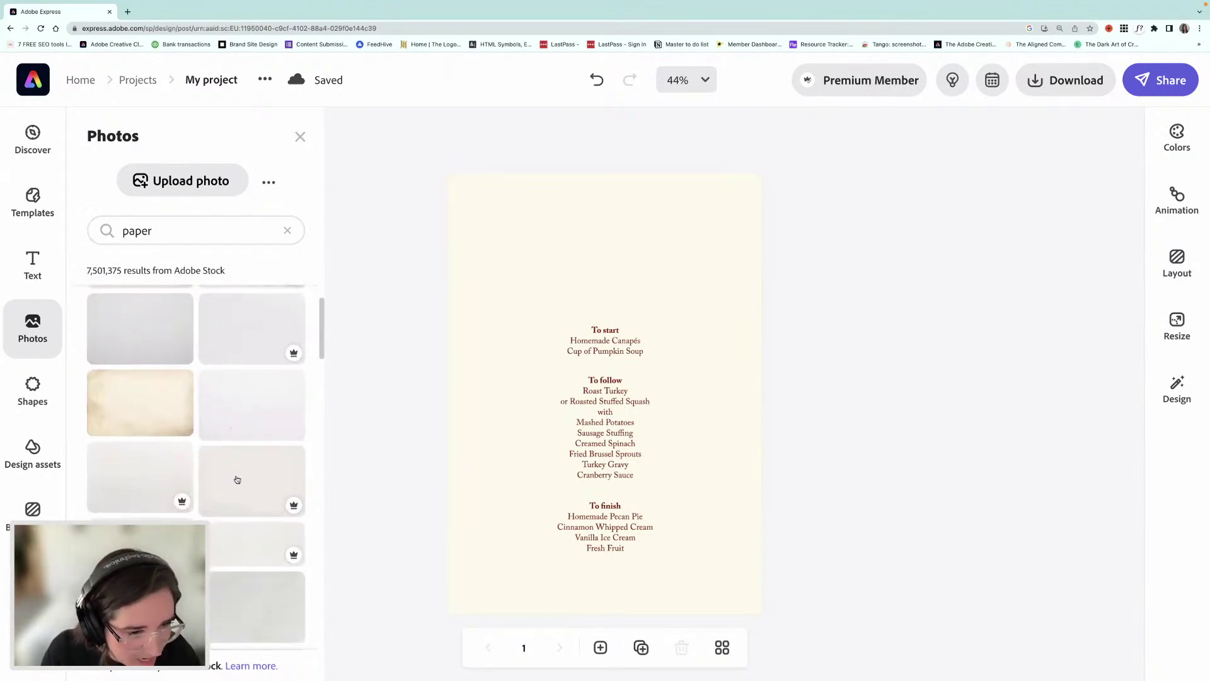
scroll(237, 480, "down", 10)
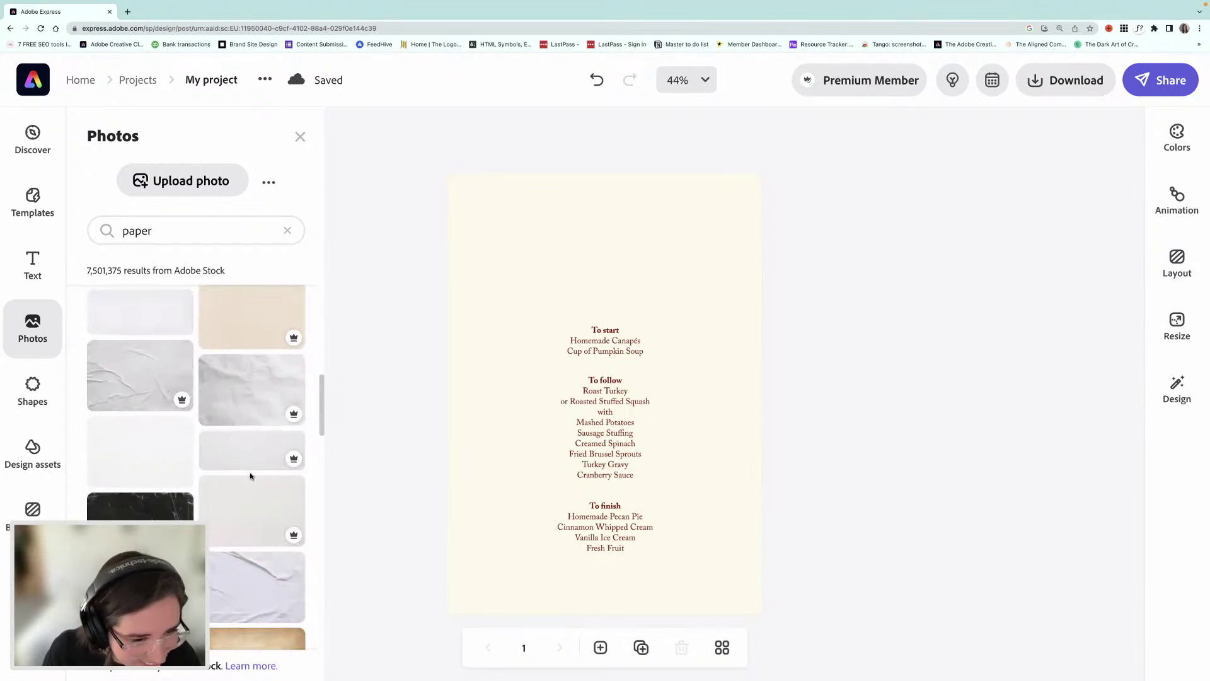
scroll(250, 476, "down", 10)
scroll(251, 477, "down", 10)
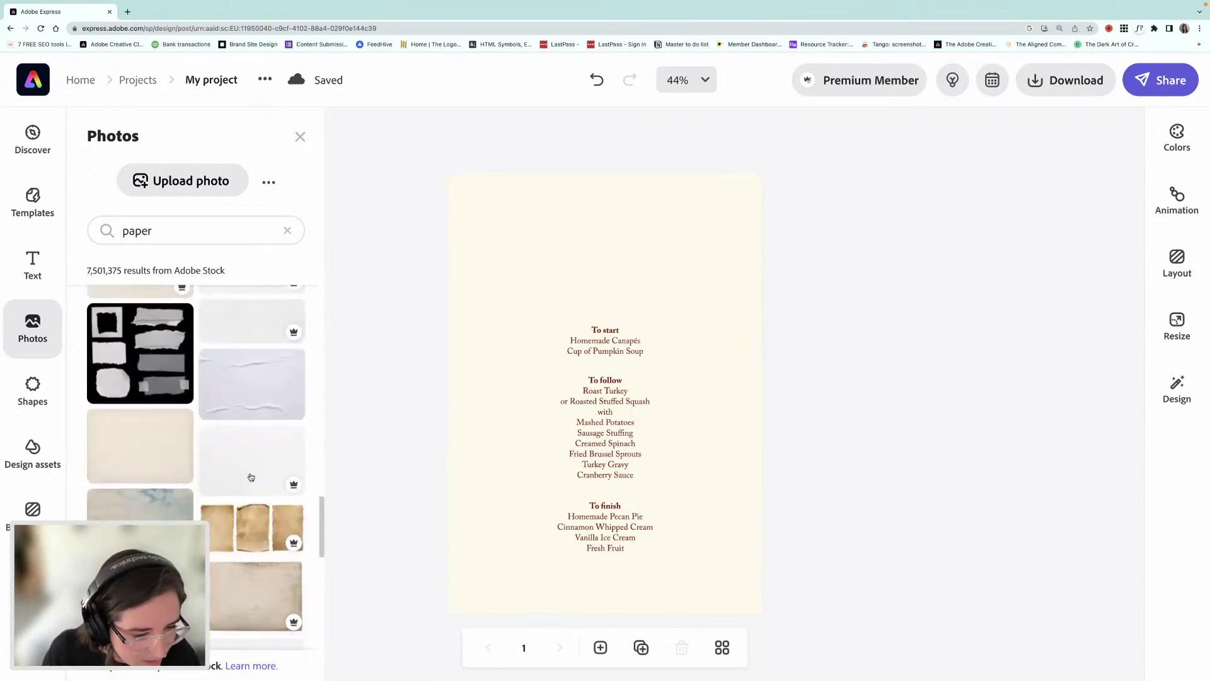
scroll(251, 477, "up", 10)
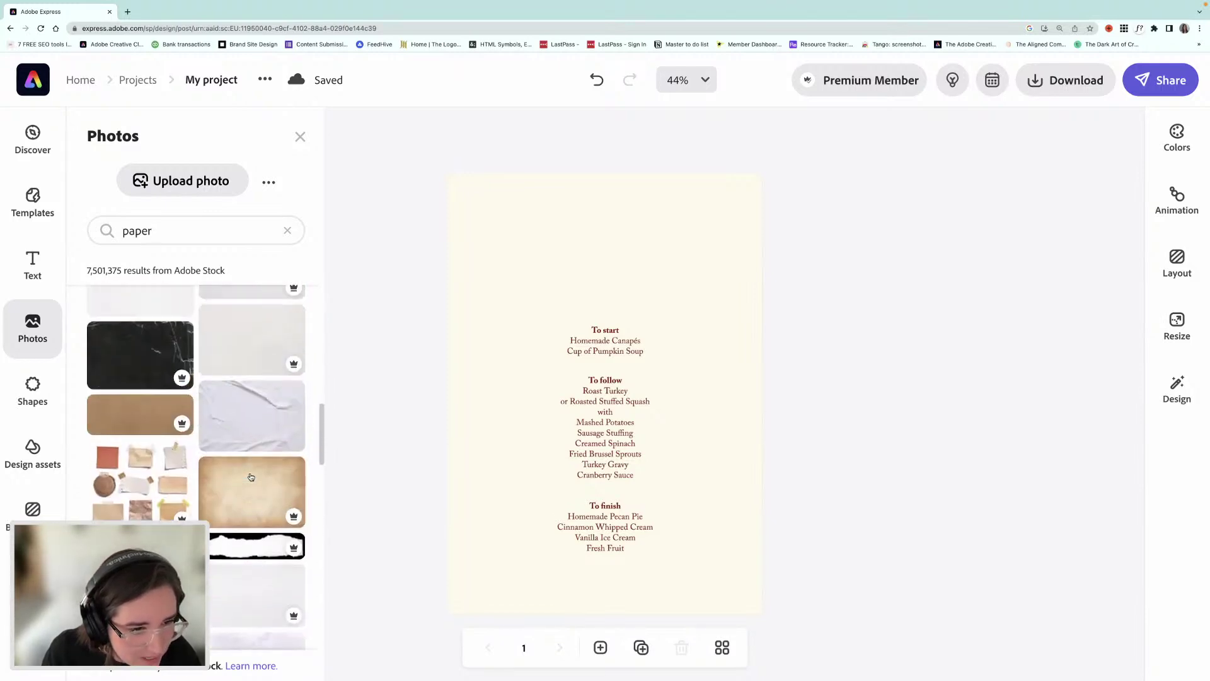
scroll(251, 477, "up", 3)
left_click(251, 465)
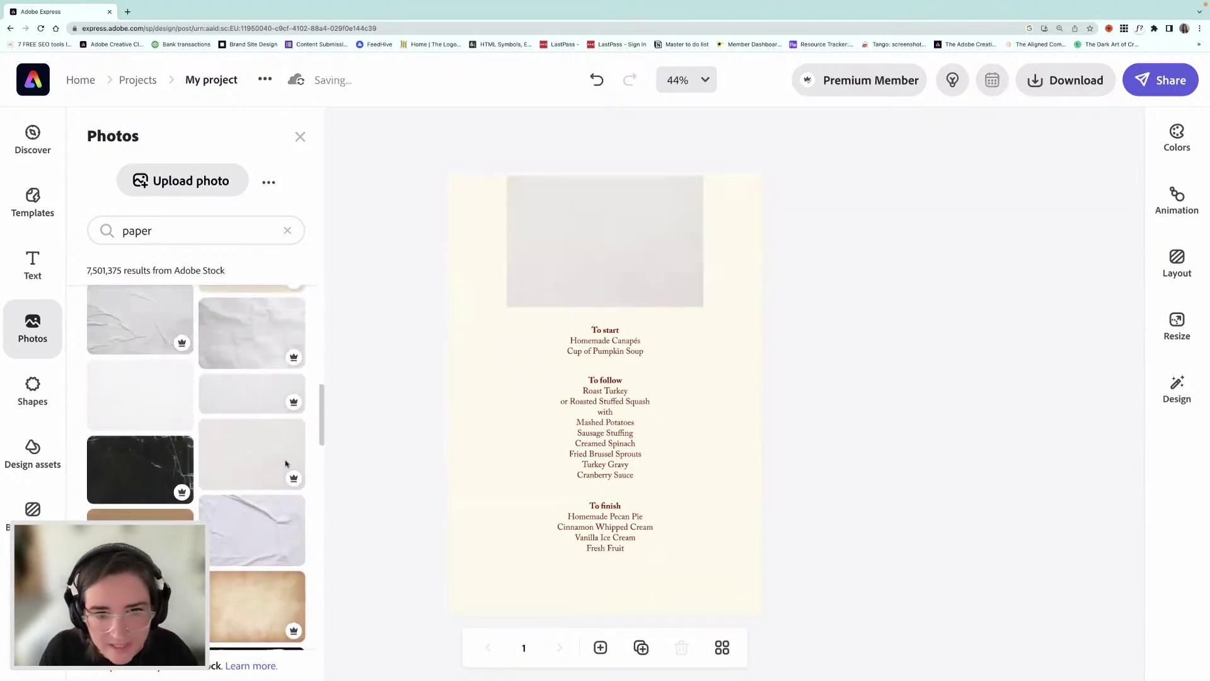
- Move and enlarge the paper texture image so it covers the entire menu page
left_click(539, 263)
left_click_drag(562, 259, 501, 244)
left_click_drag(644, 299, 938, 495)
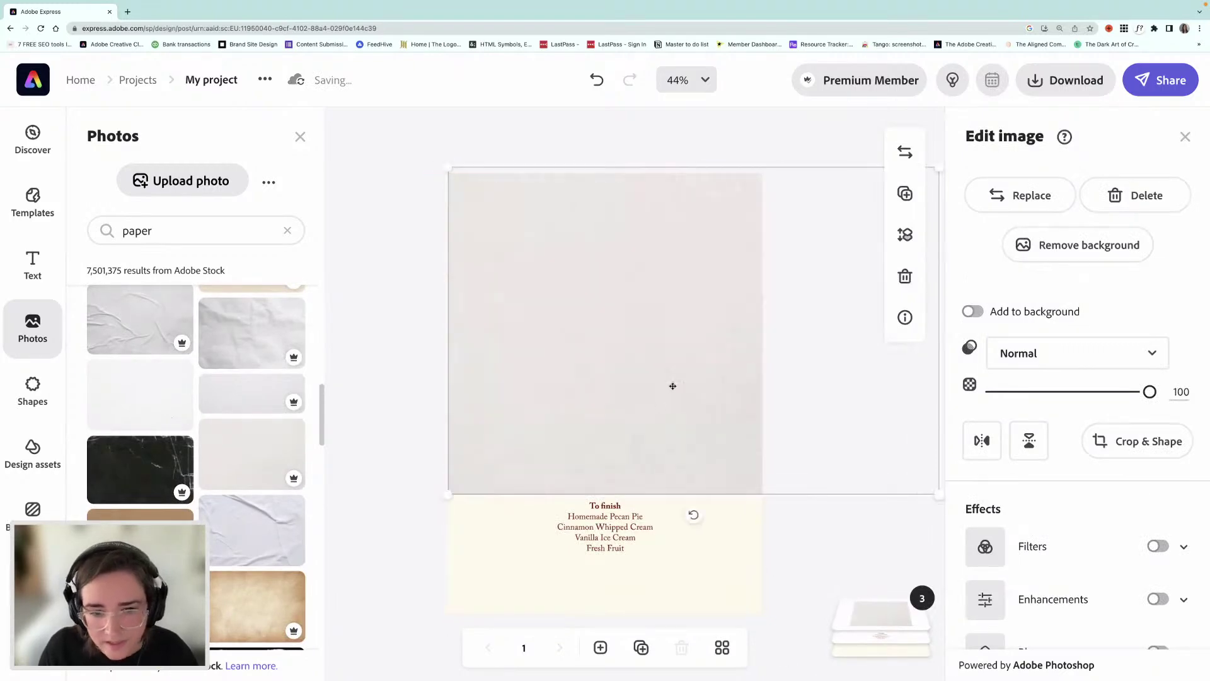
left_click_drag(454, 504, 278, 669)
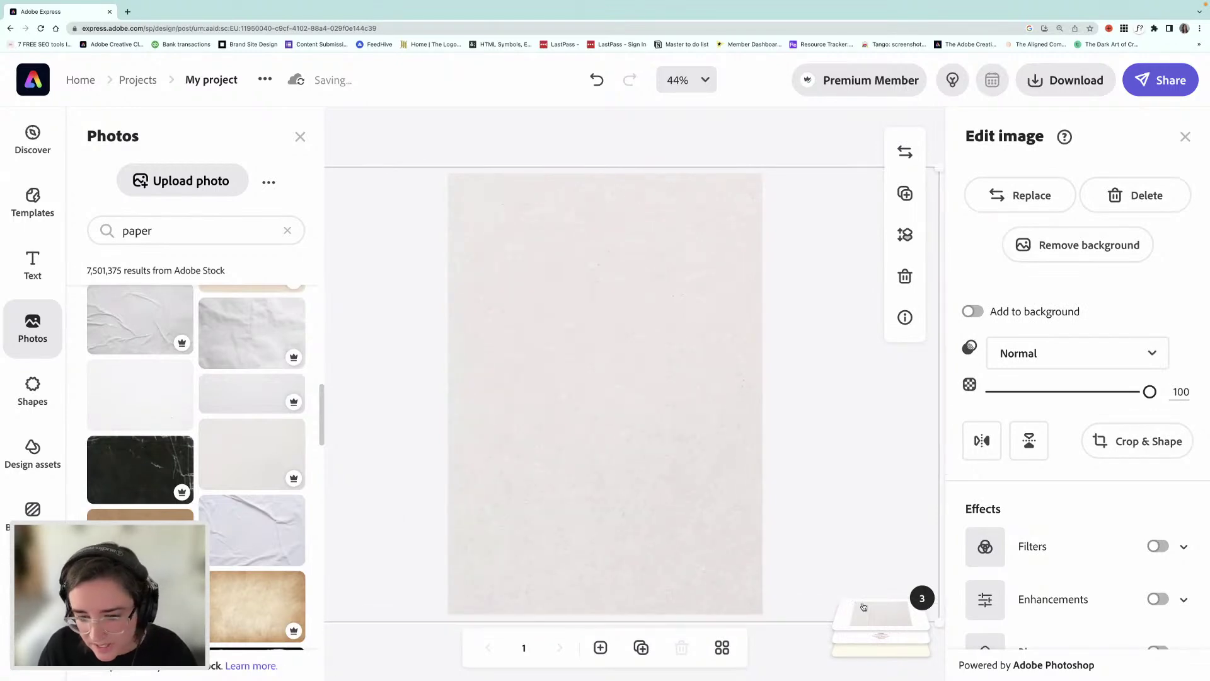
- Reorder the layers so the paper texture sits behind the menu text, and deselect it
left_click(865, 638)
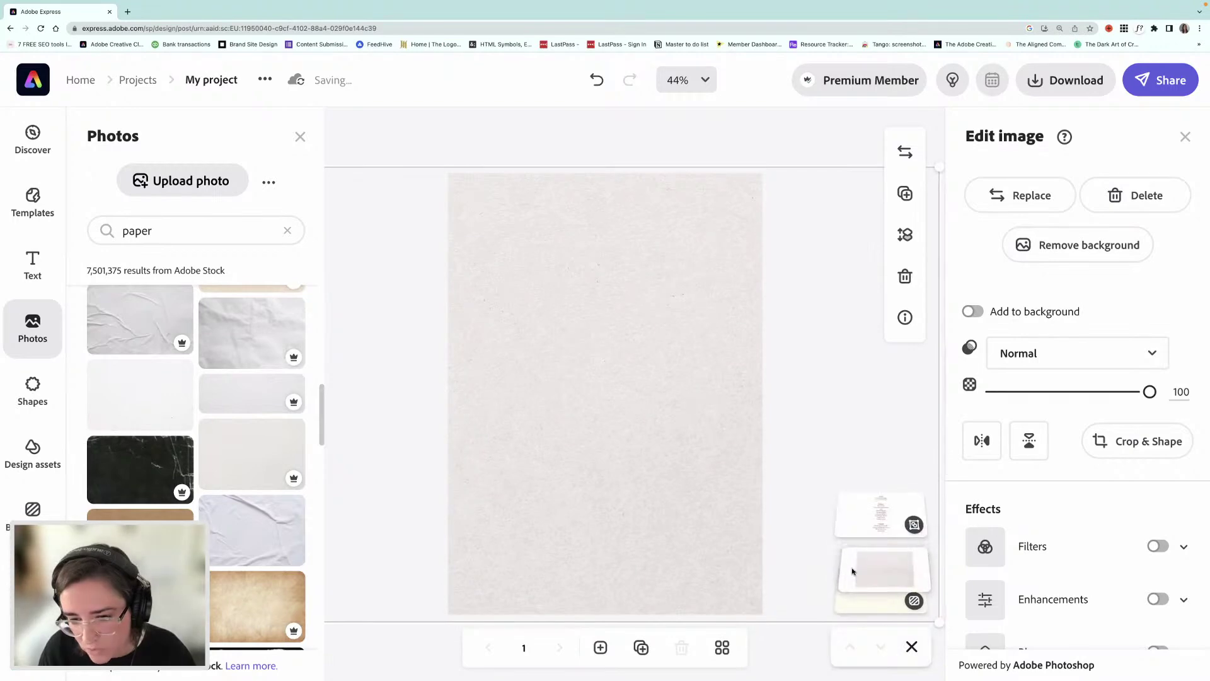
left_click_drag(853, 571, 849, 508)
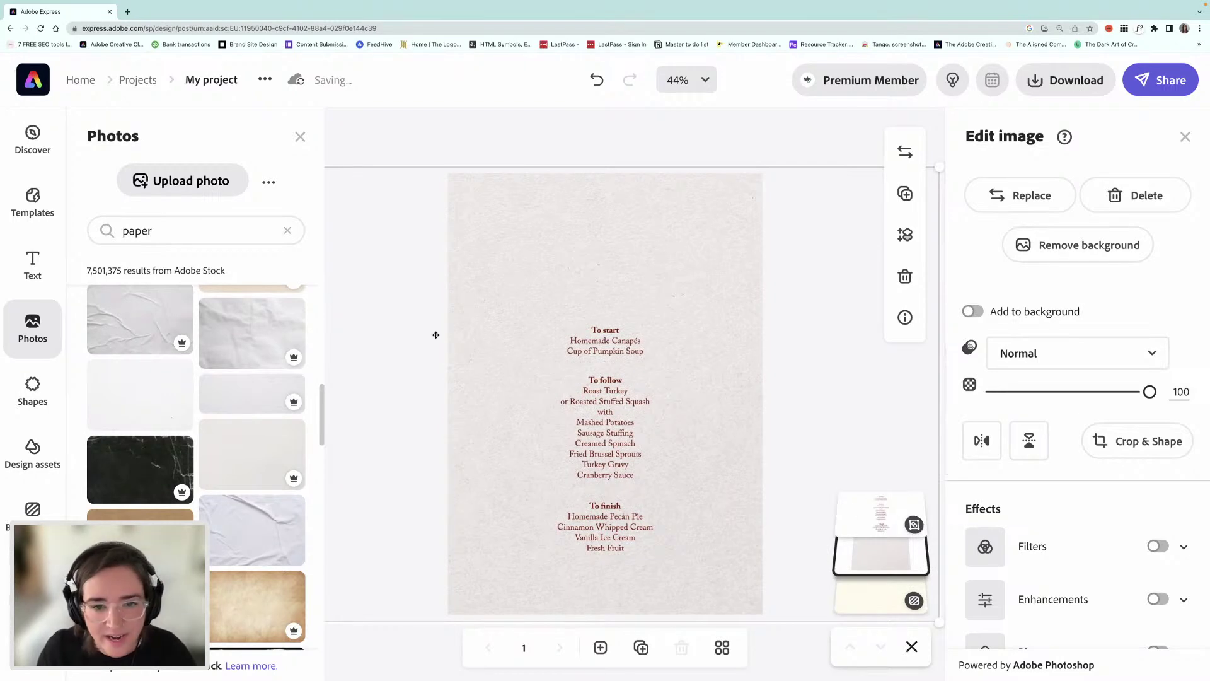
left_click(551, 168)
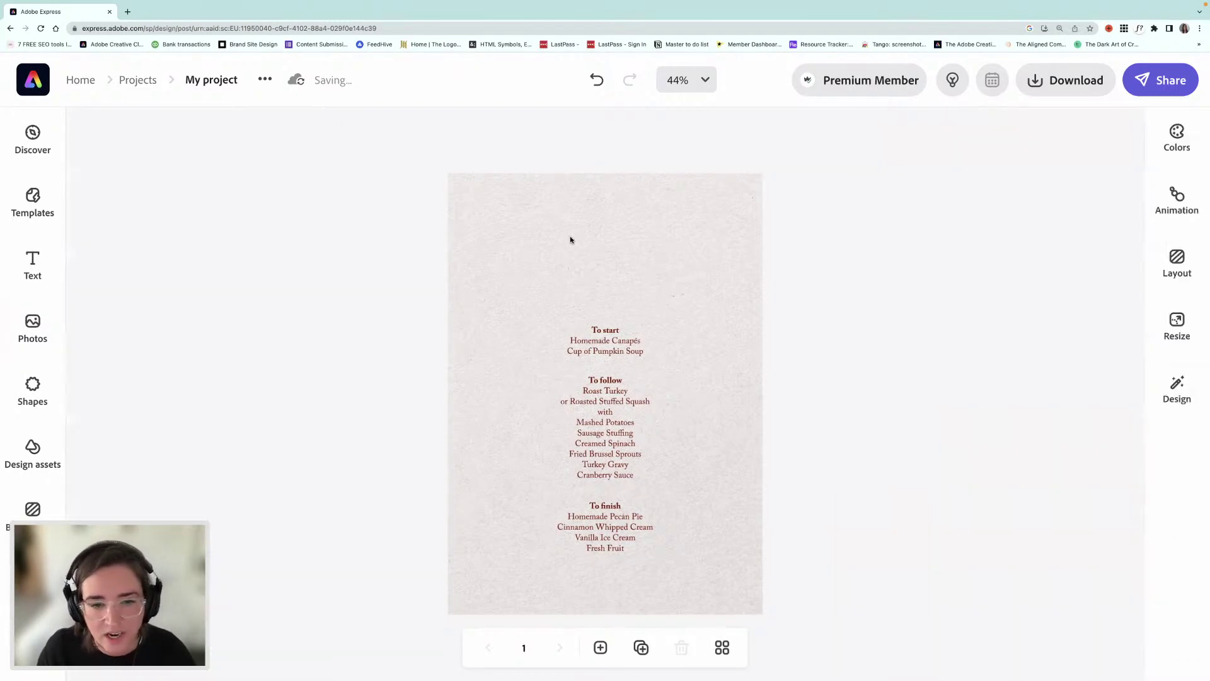
- Add a new text element above the menu courses containing the host's first name in possessive form
left_click(36, 268)
left_click(196, 180)
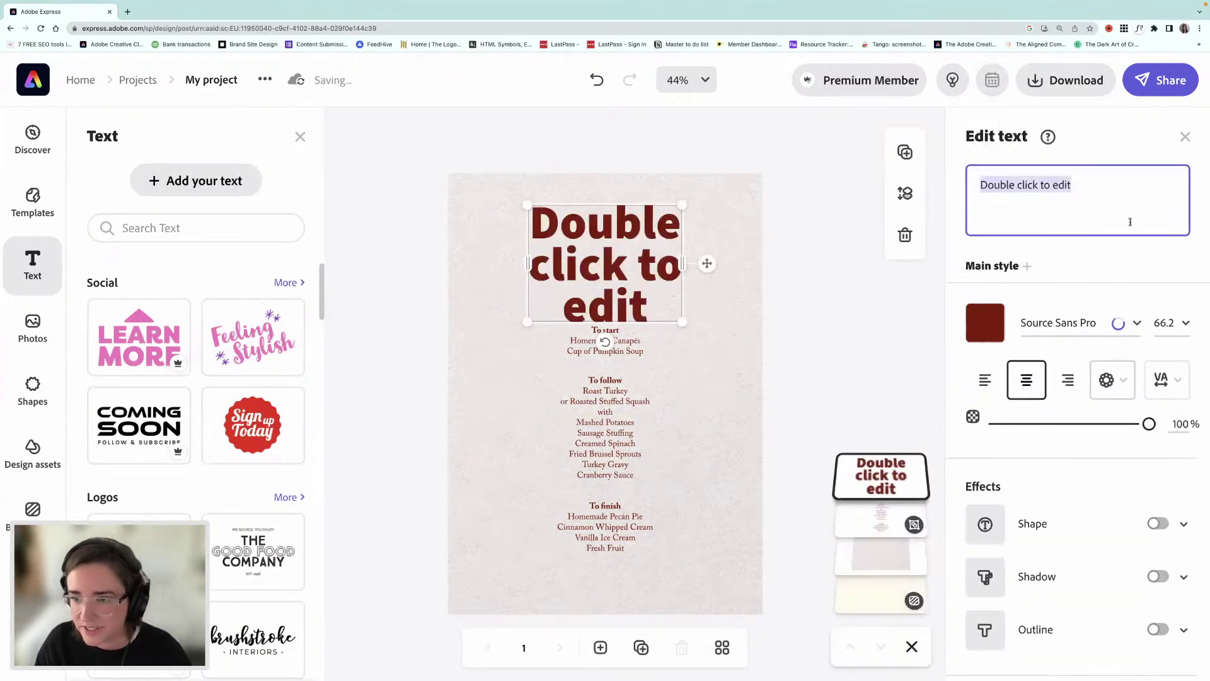
type("Liz's")
key("ctrl+Up")
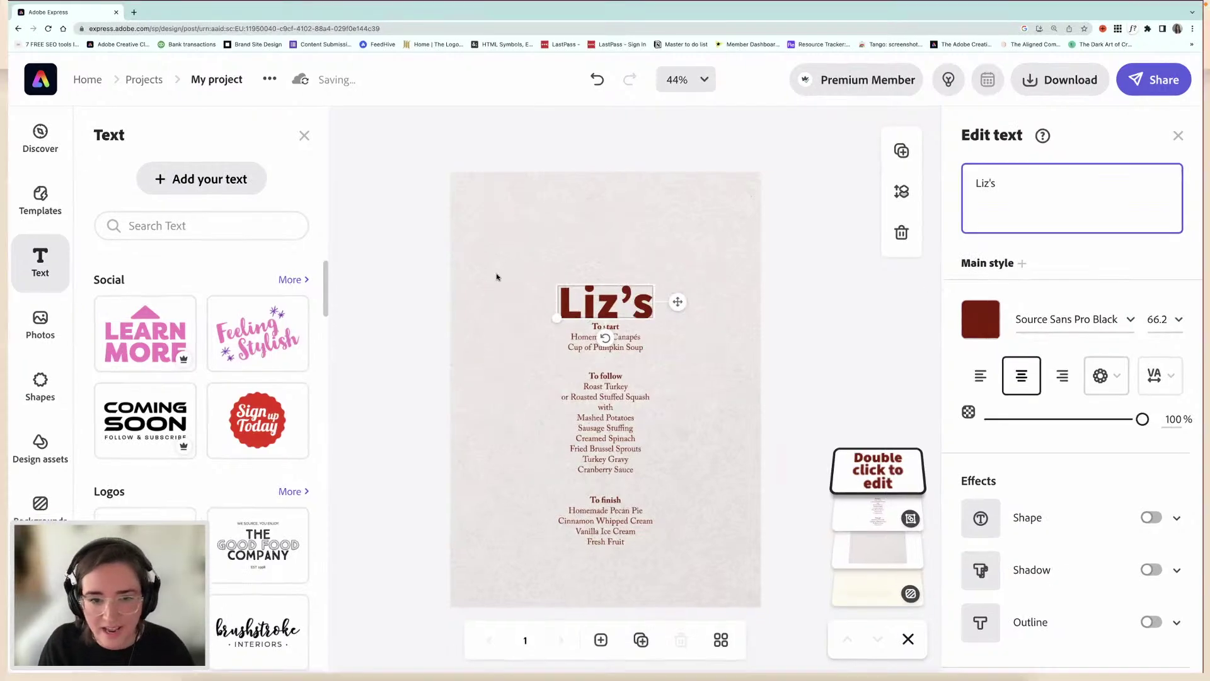
- Move the name text to the upper left of the menu page and add a text element reading "Thanksgiving" below it
left_click(628, 44)
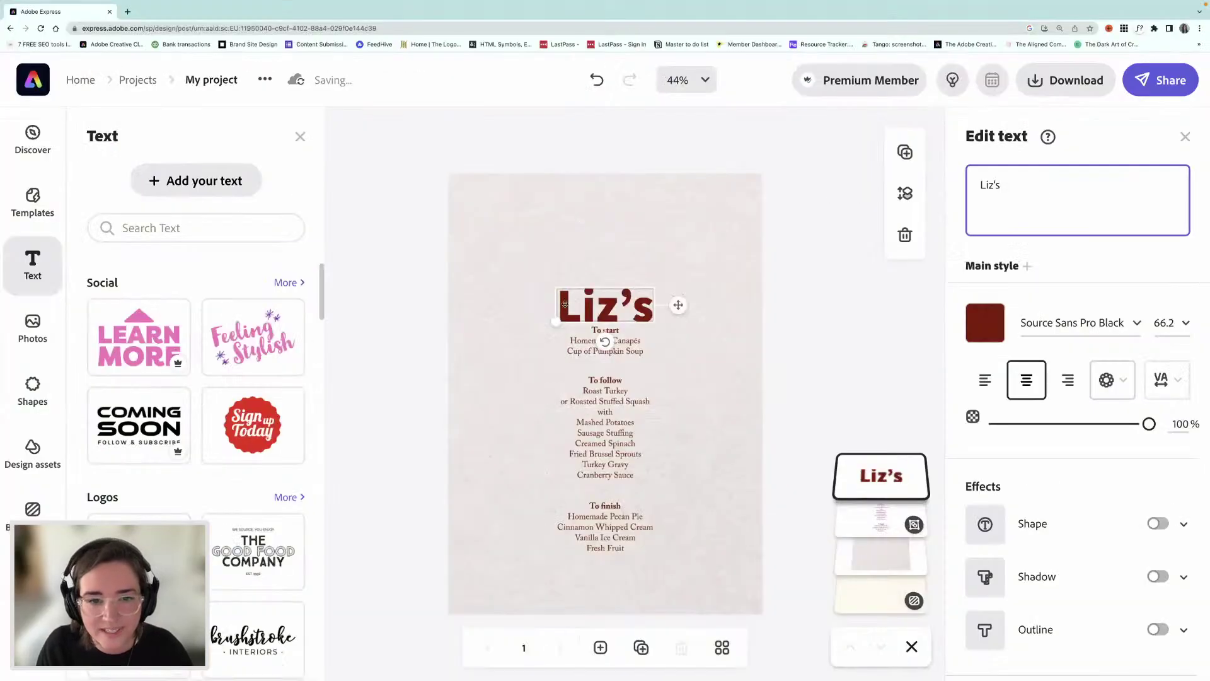
left_click(413, 262)
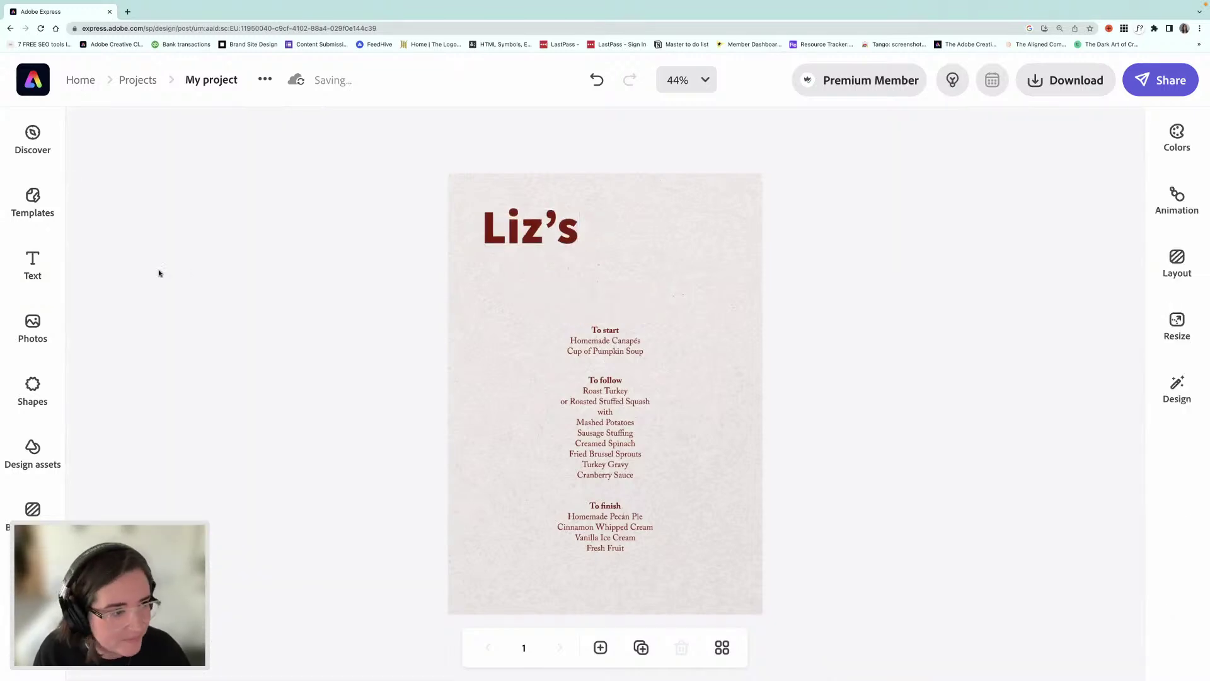
left_click(33, 265)
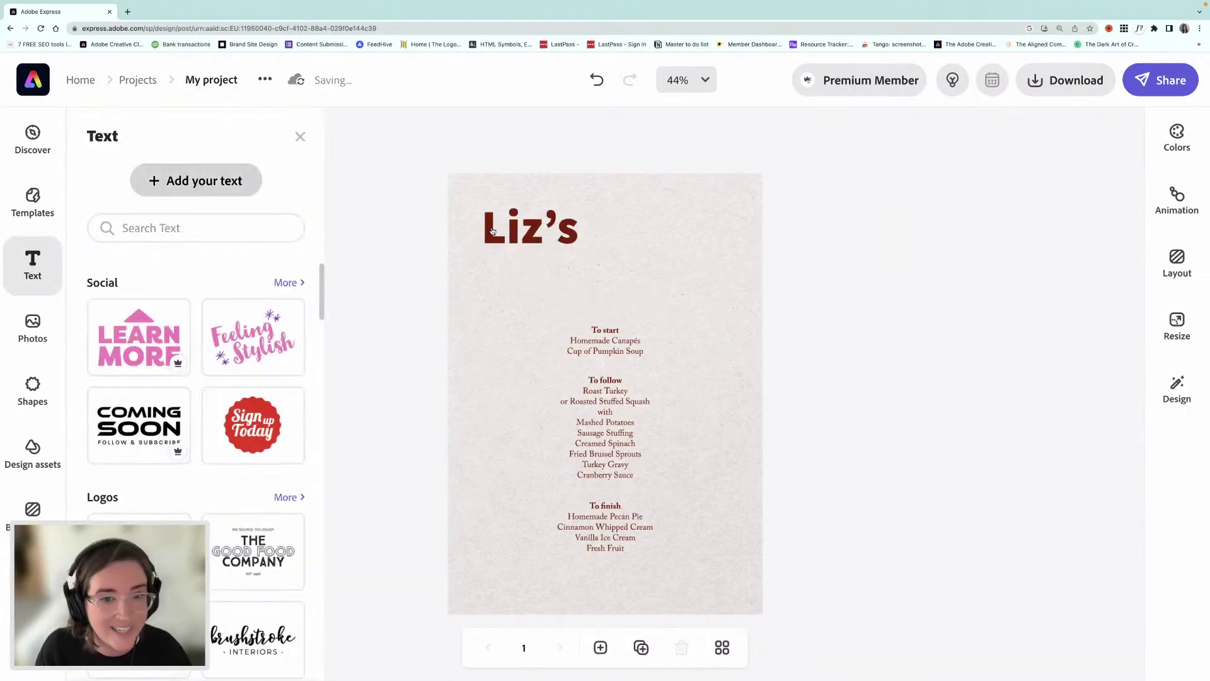
left_click_drag(594, 307, 762, 310)
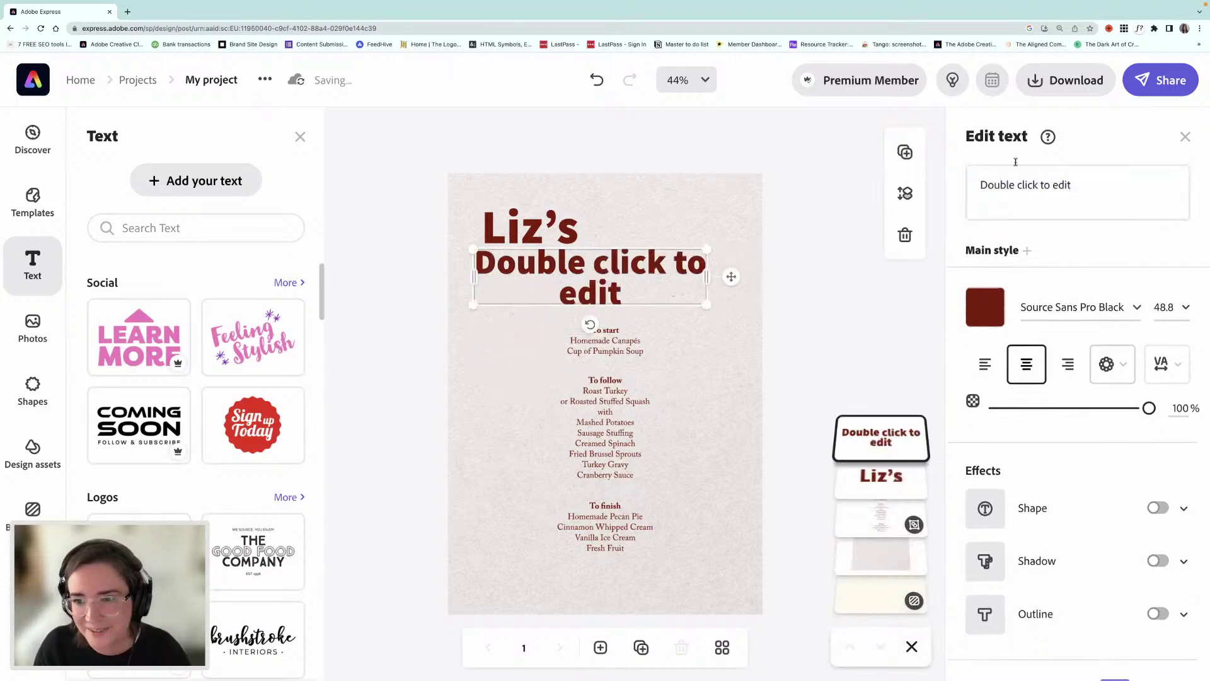
triple_click(1019, 184)
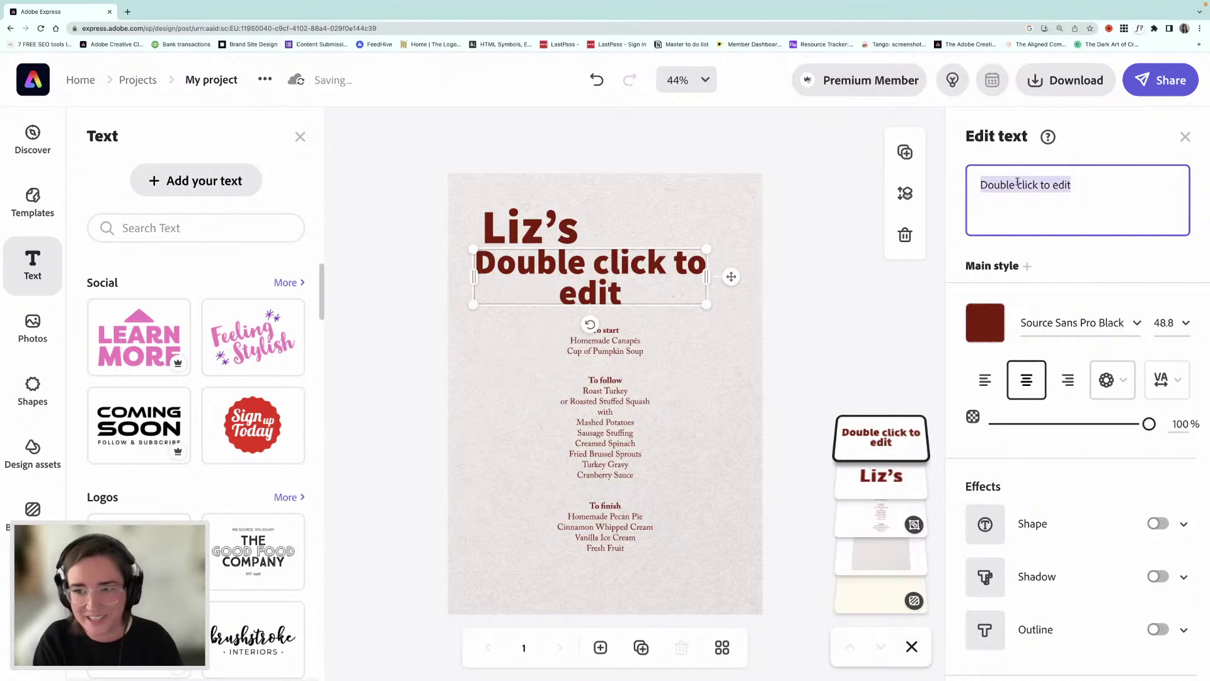
type("Thanksgivin")
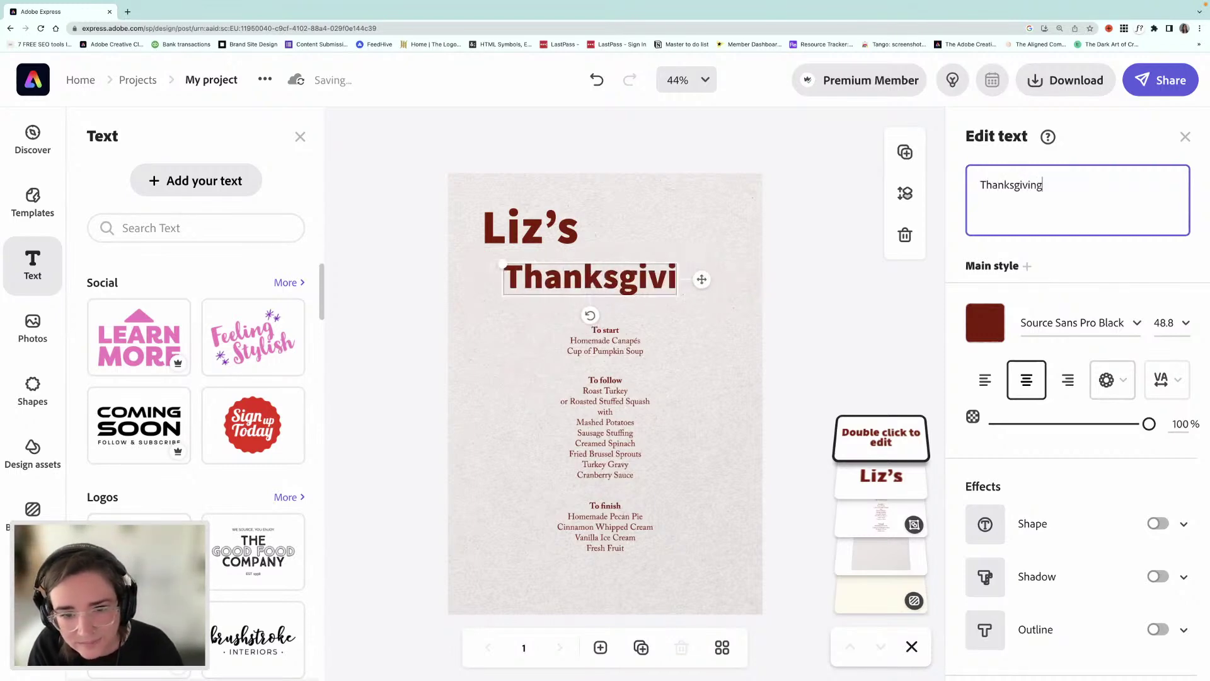
type("g")
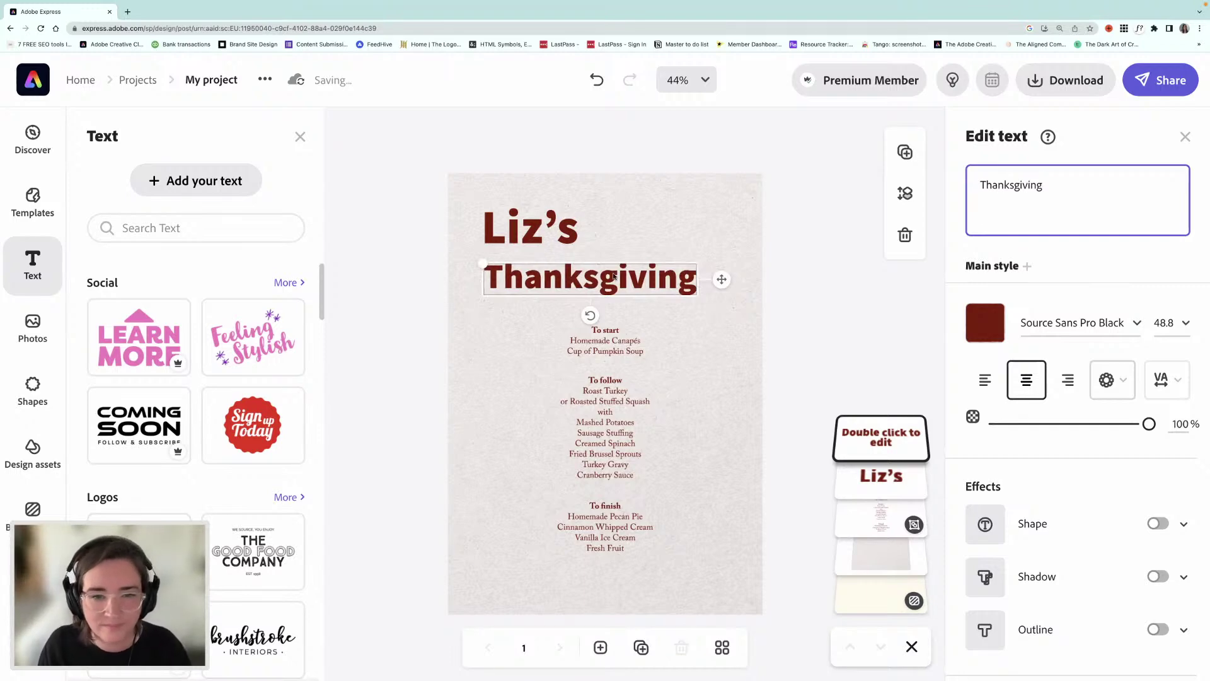
- Shrink the name text to about size 44.7 at the page's upper left and place "Thanksgiving" closely beneath it, shifted slightly right
key("Escape")
left_click(526, 234)
left_click(526, 234)
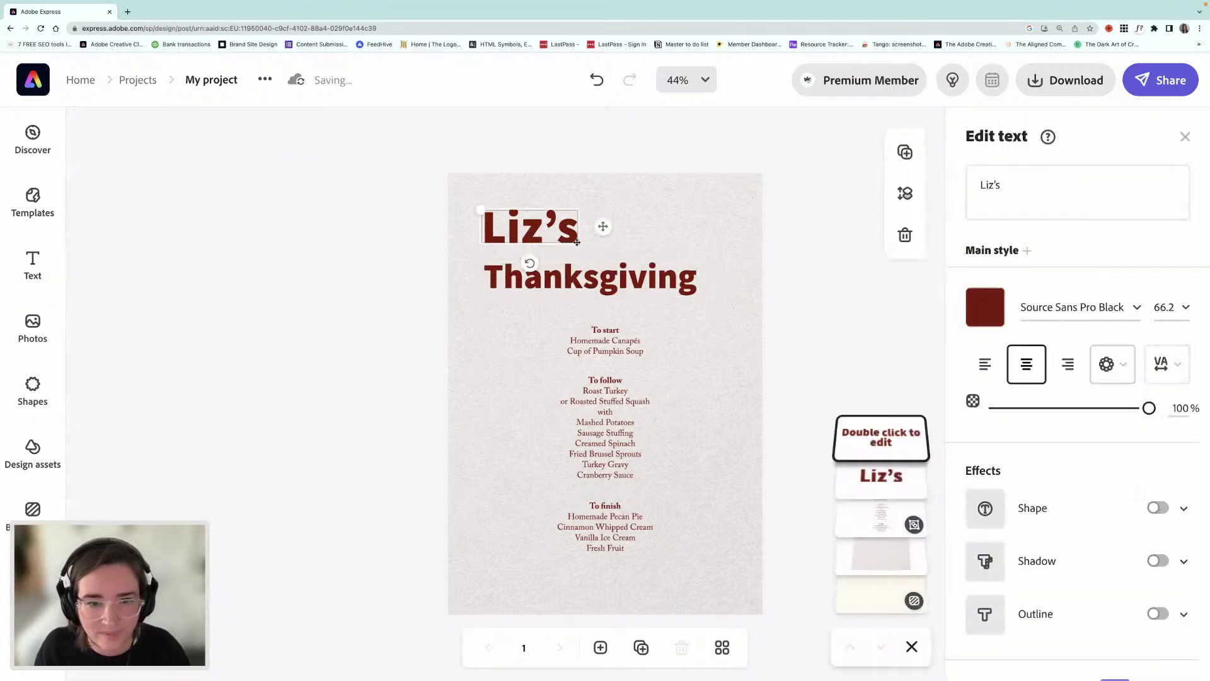
mouse_move(485, 212)
left_mouse_down()
mouse_move(498, 220)
mouse_move(484, 202)
left_mouse_up()
left_click_drag(575, 272, 635, 299)
- Duplicate the name text, change the copy to "Dinner", and place it below the right end of "Thanksgiving"
key("super+d")
double_click(991, 186)
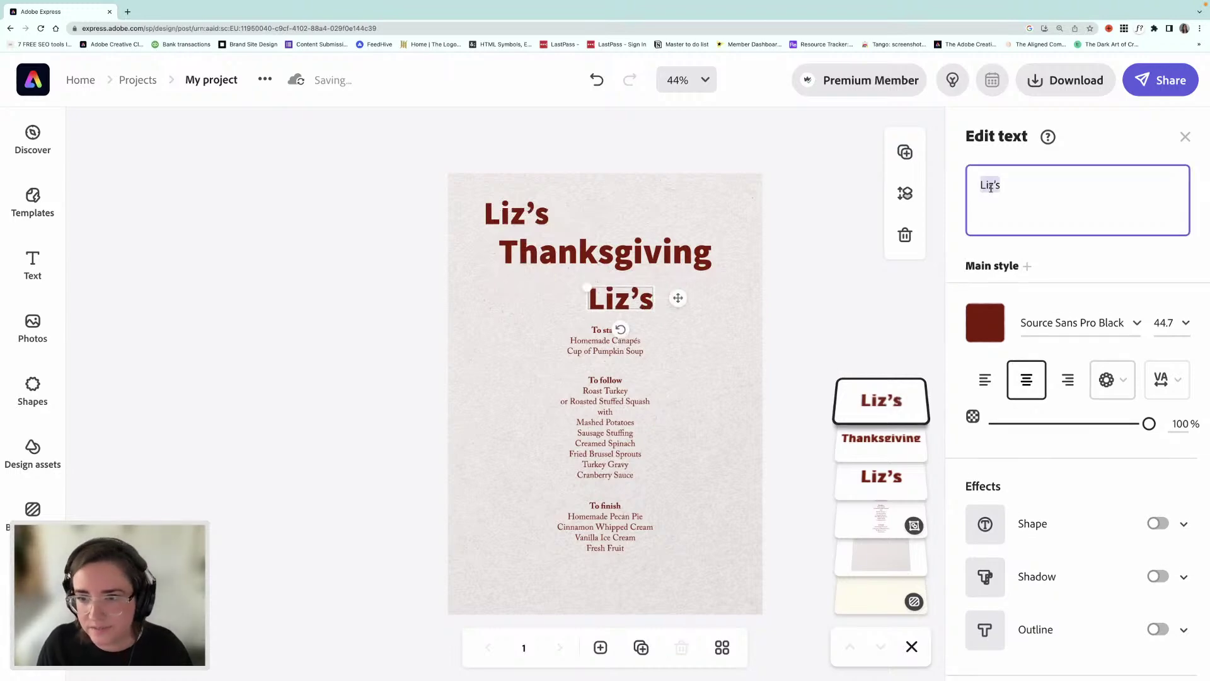
type("Dinner")
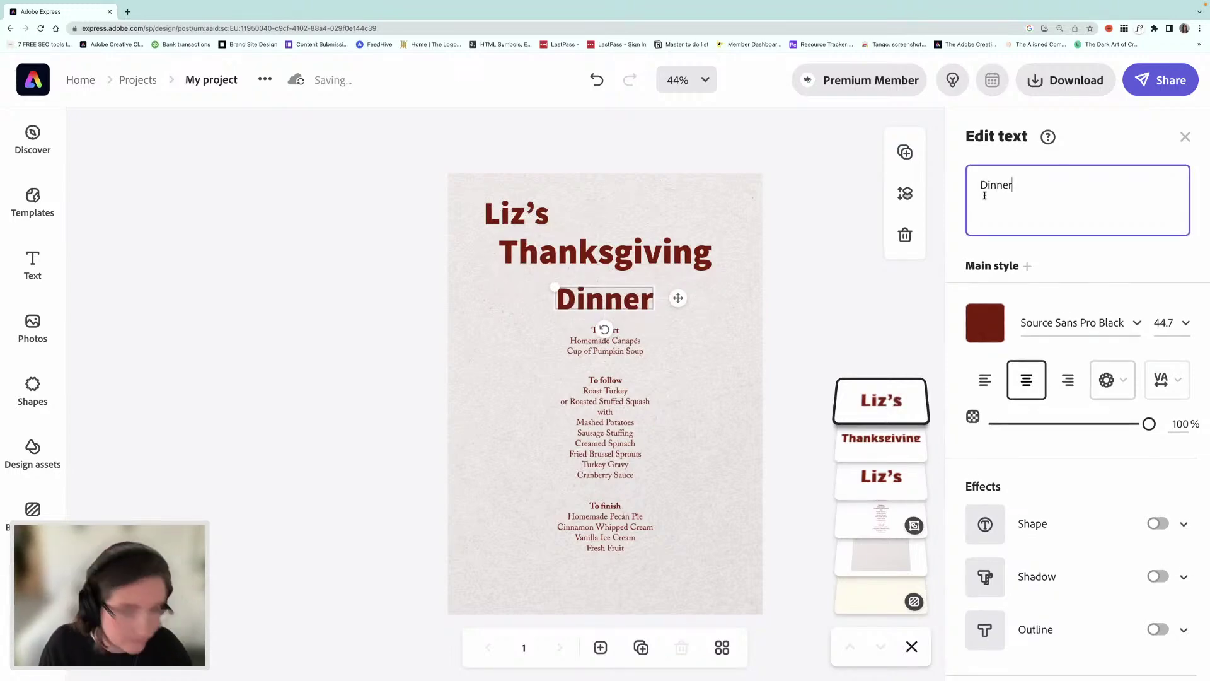
left_click(372, 295)
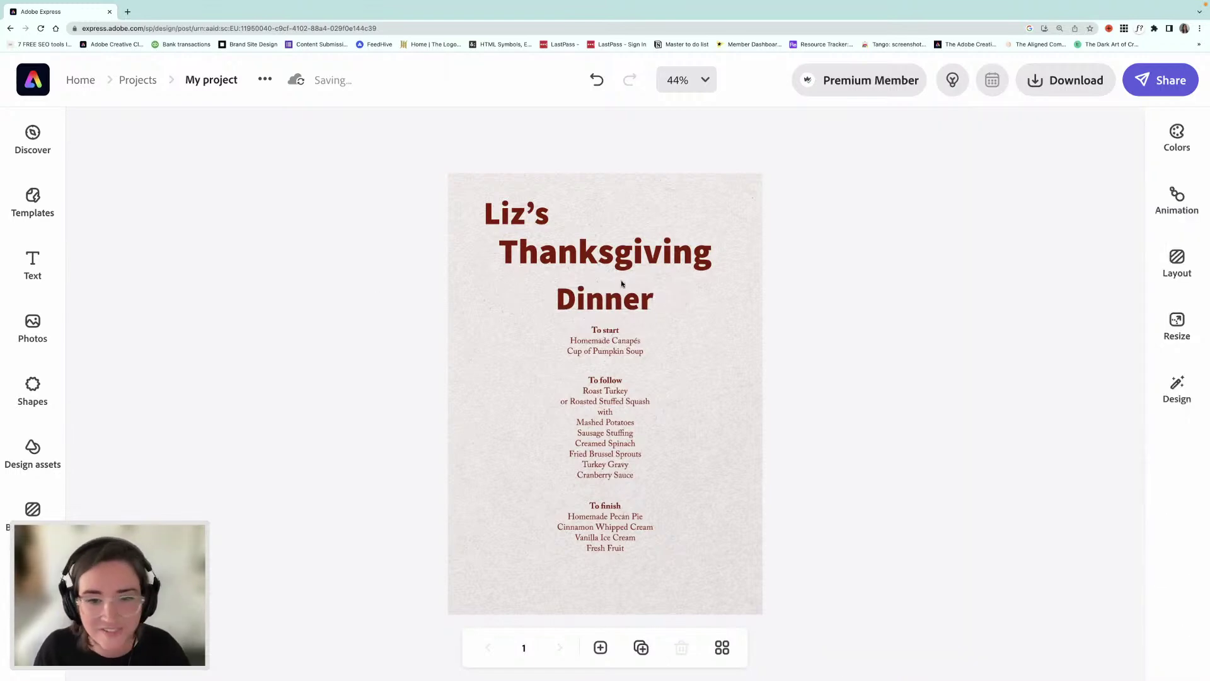
left_click(607, 304)
left_click_drag(607, 305, 679, 295)
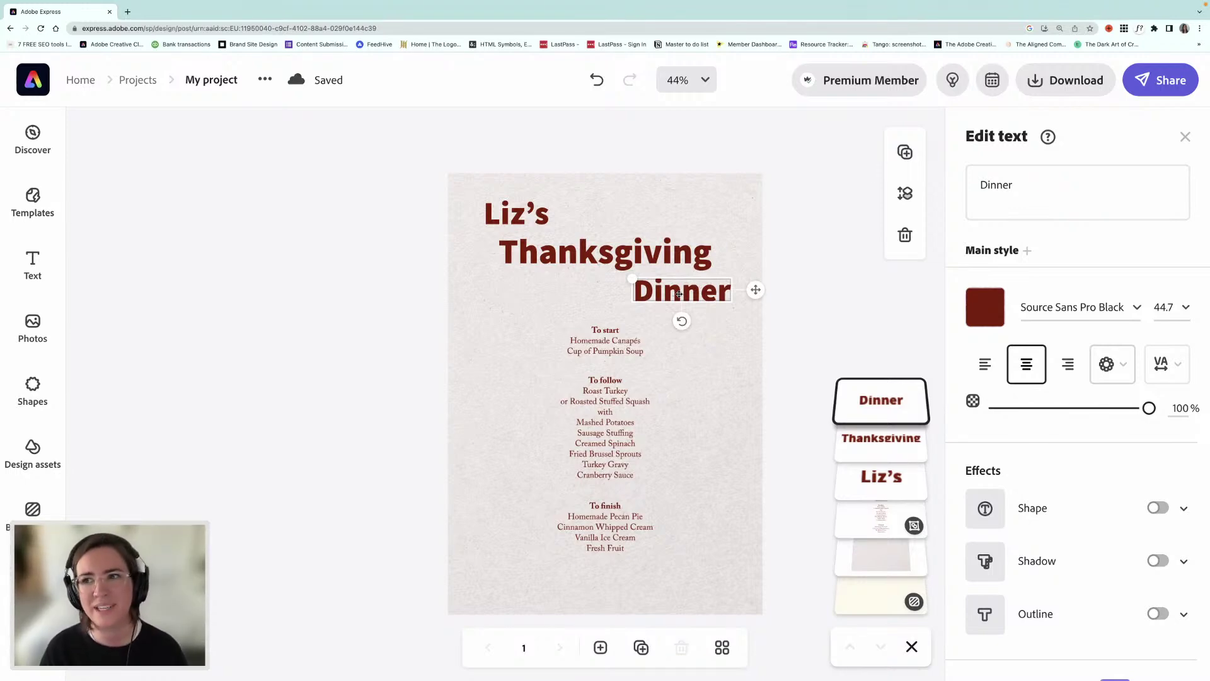
- Browse the available fonts for the "Thanksgiving" title text, previewing the styles listed above Source Sans Pro Black
left_click(518, 218)
left_click(591, 252)
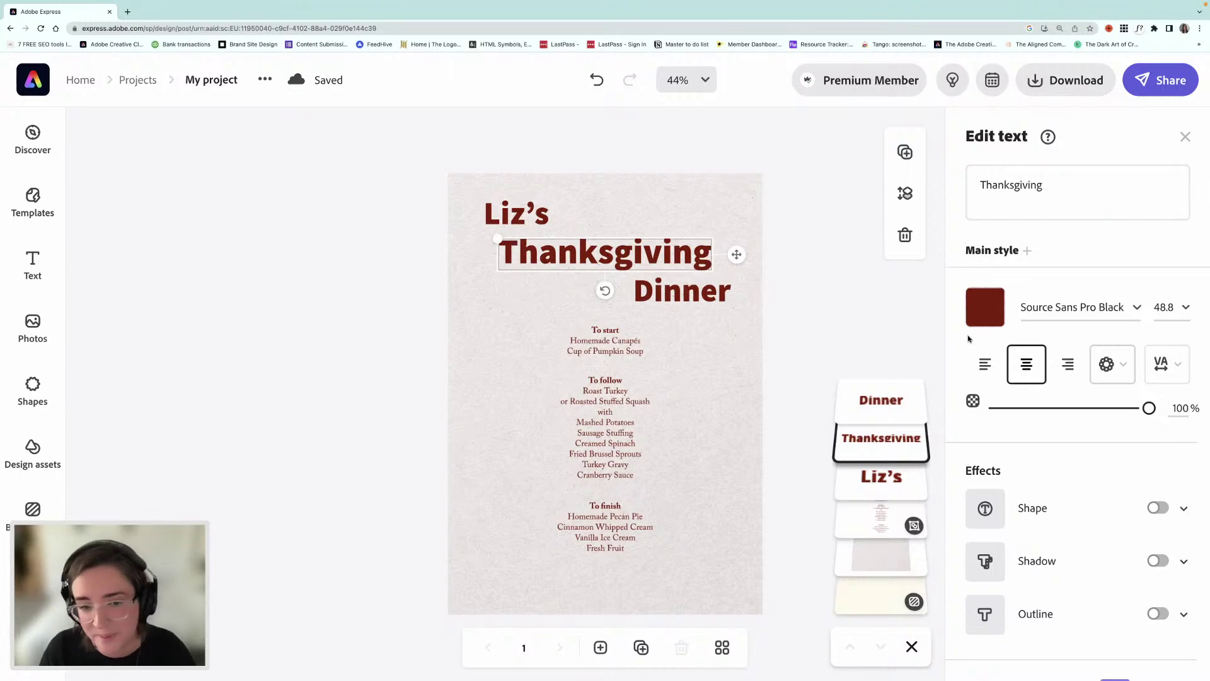
left_click(1046, 309)
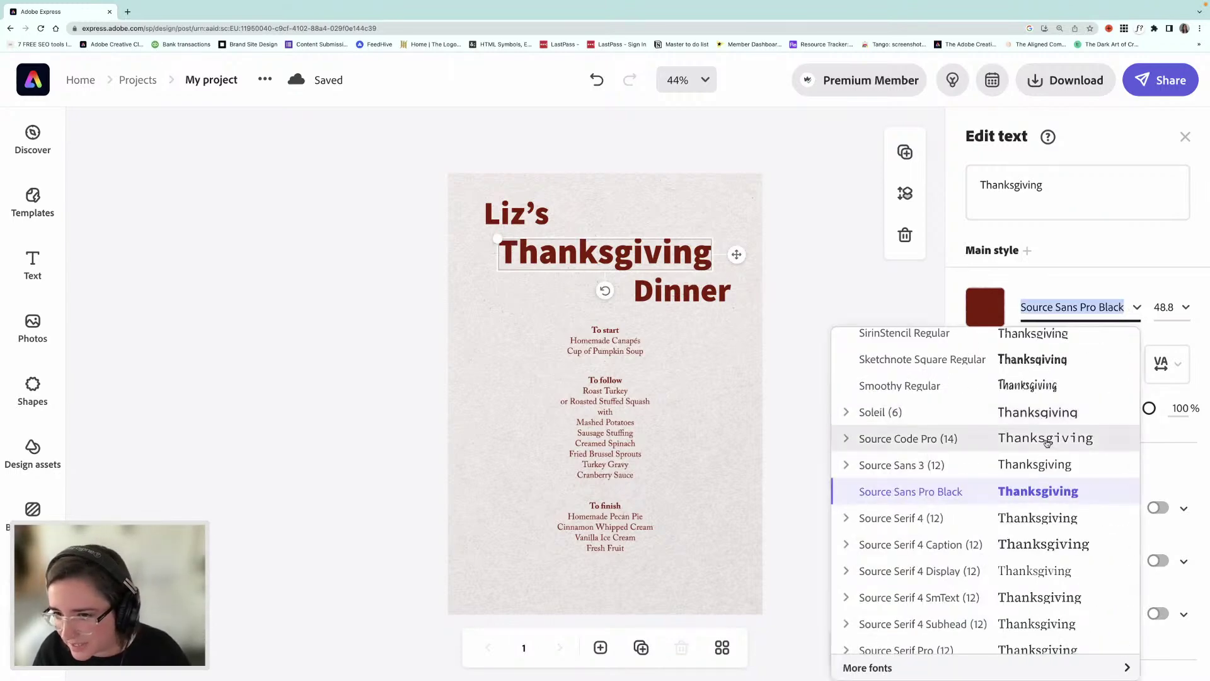
scroll(1046, 443, "up", 3)
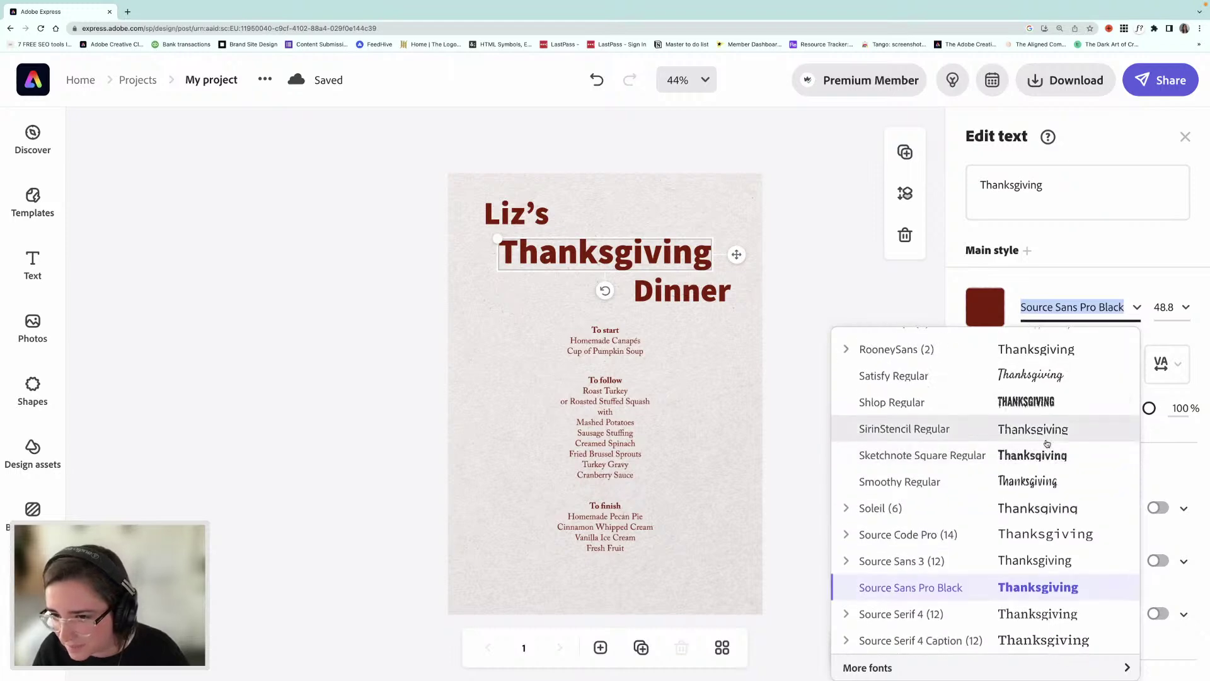
scroll(1047, 443, "up", 1)
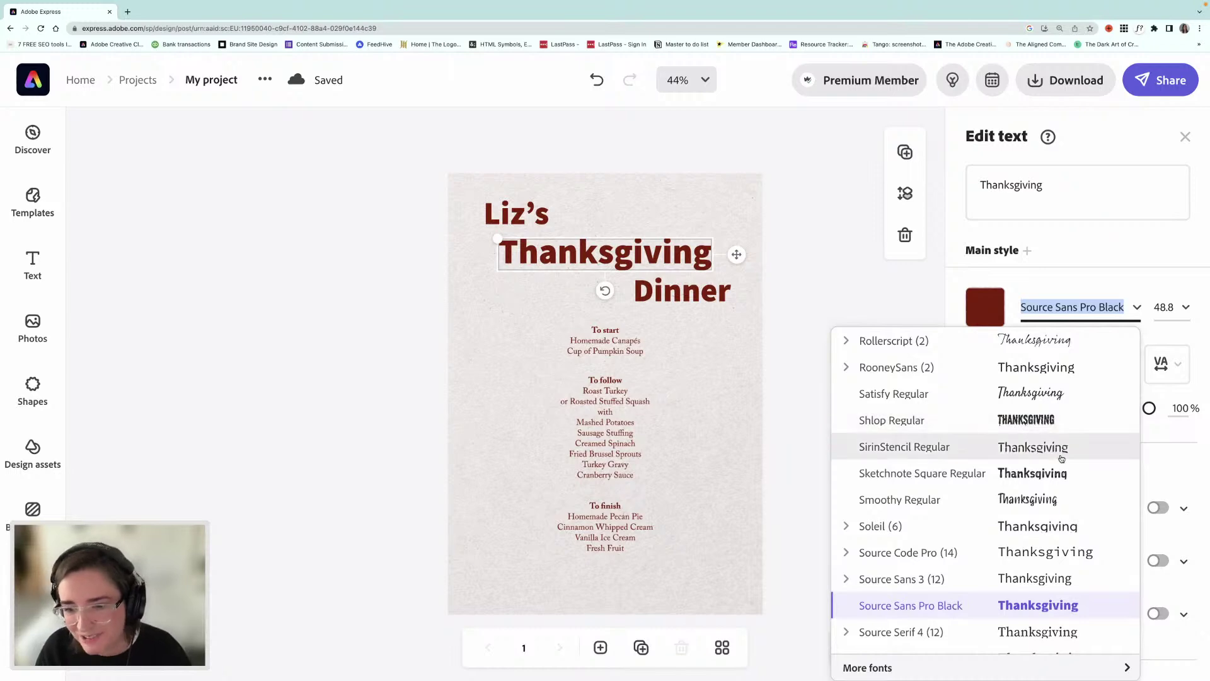
scroll(1062, 458, "up", 4)
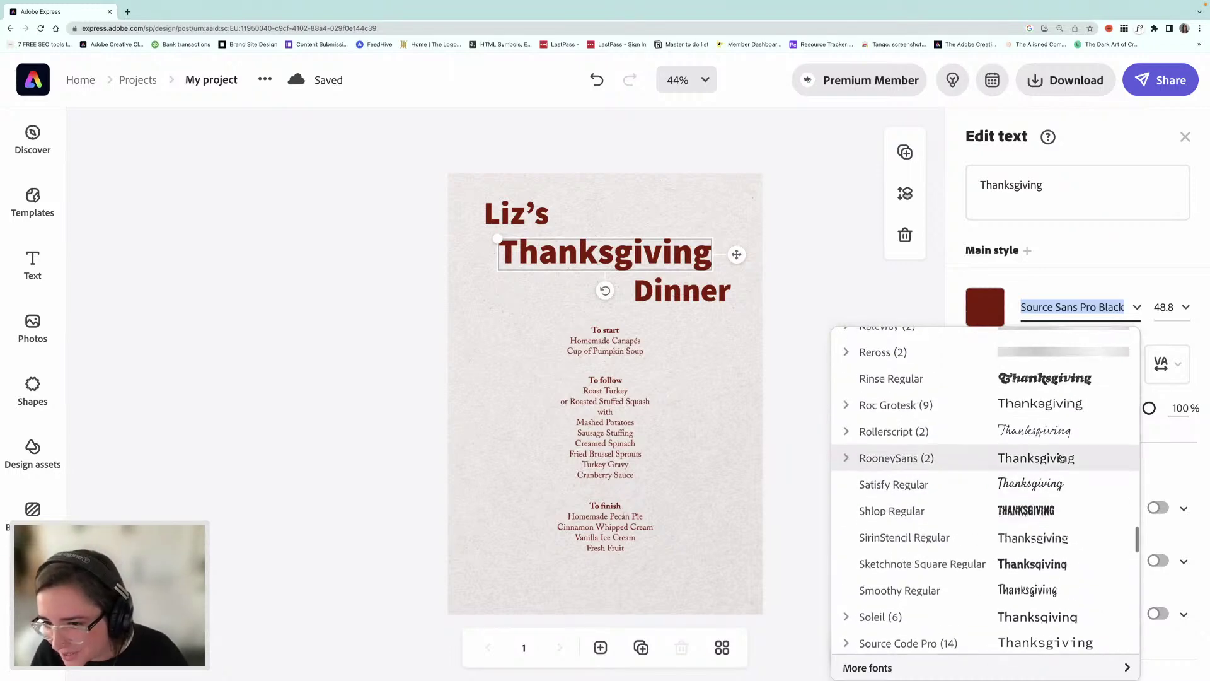
- Search the web for "adobe fonts" in a new browser tab and open the Adobe Fonts site at fonts.adobe.com
left_click(126, 13)
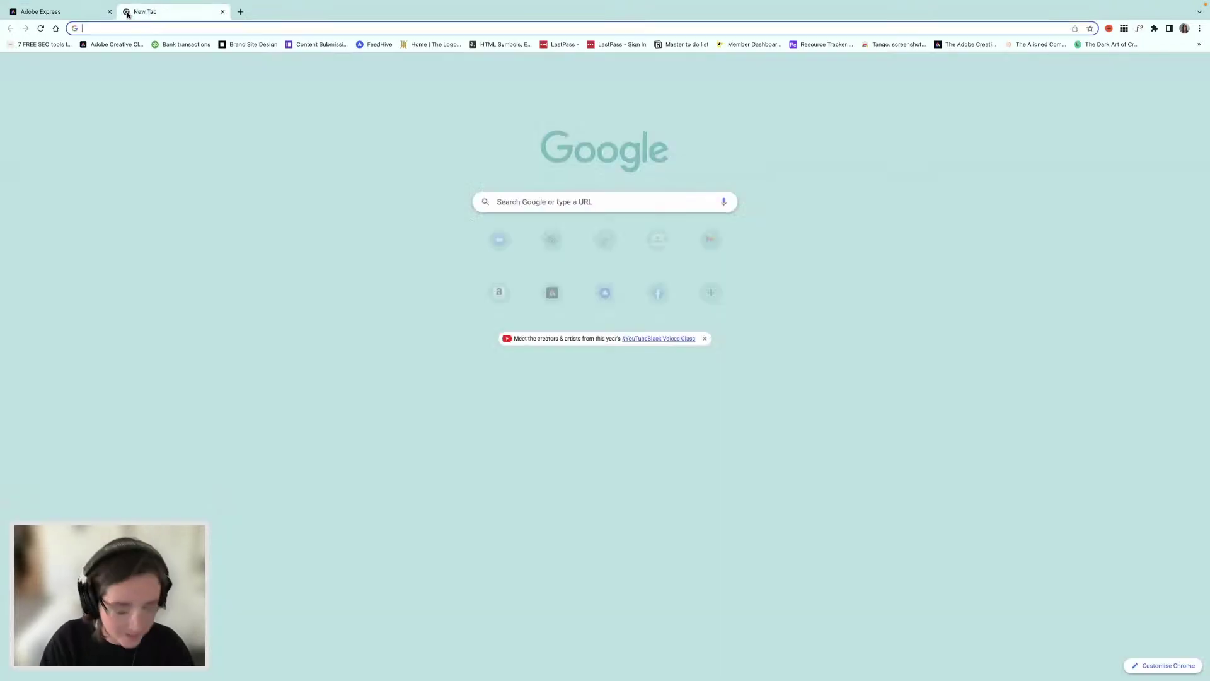
type("adobe font")
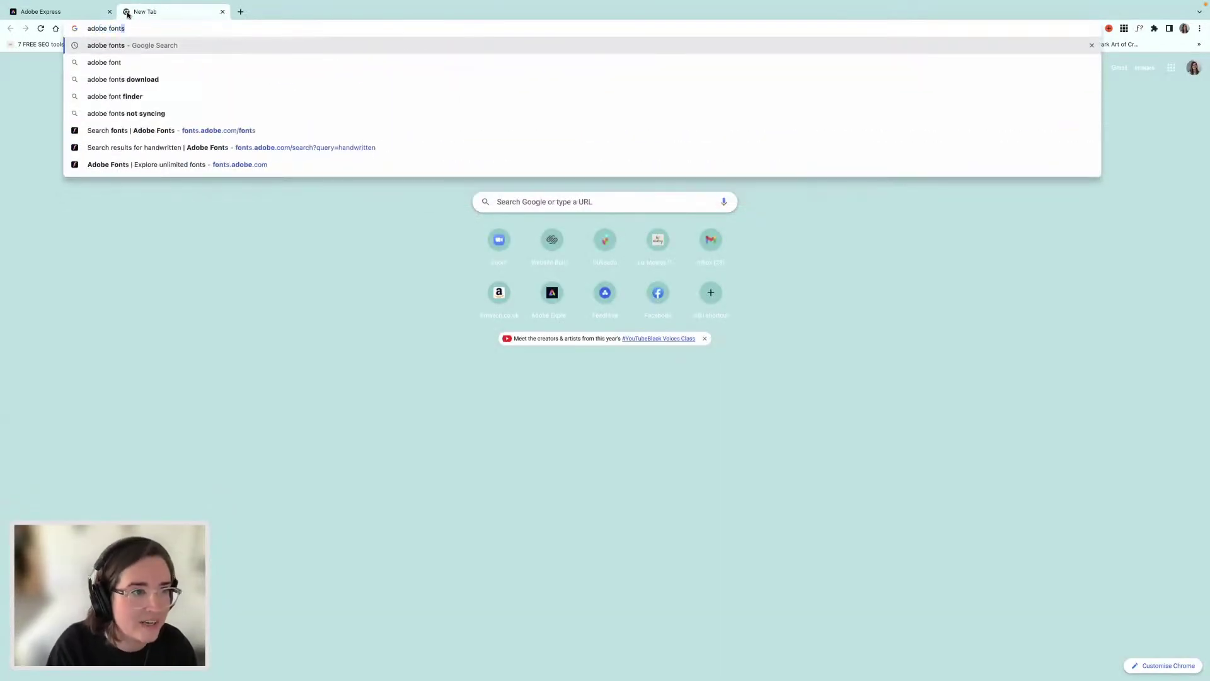
key("Return")
left_click(156, 148)
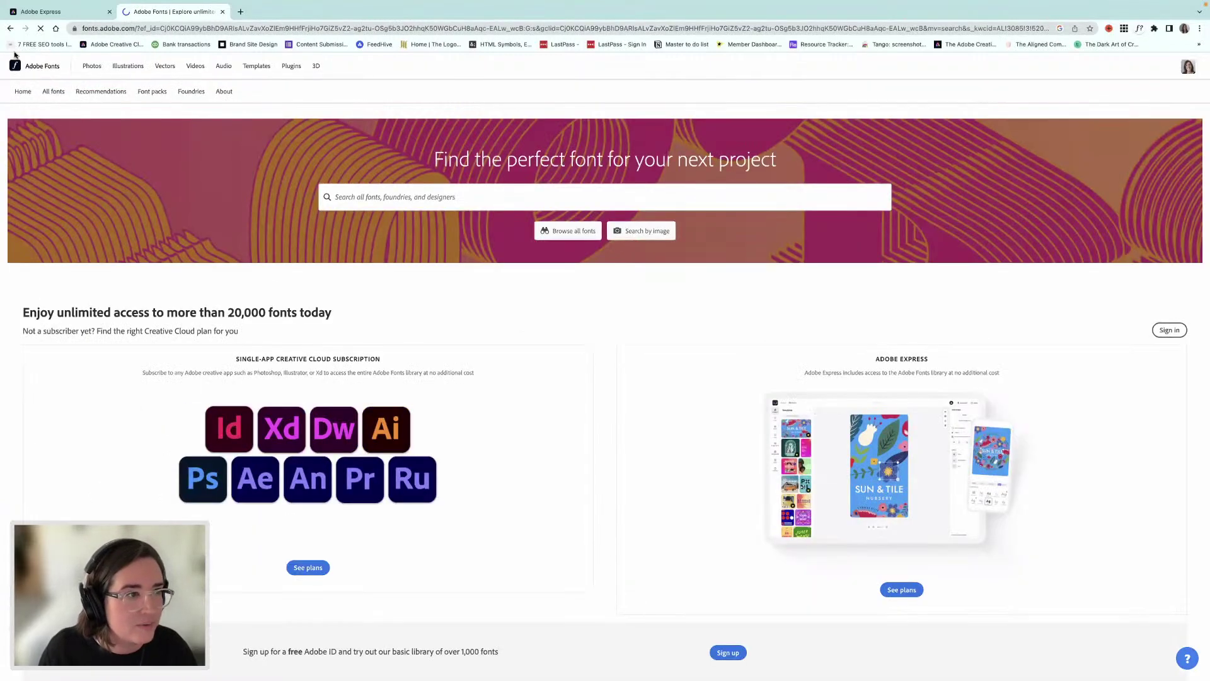
left_click(9, 29)
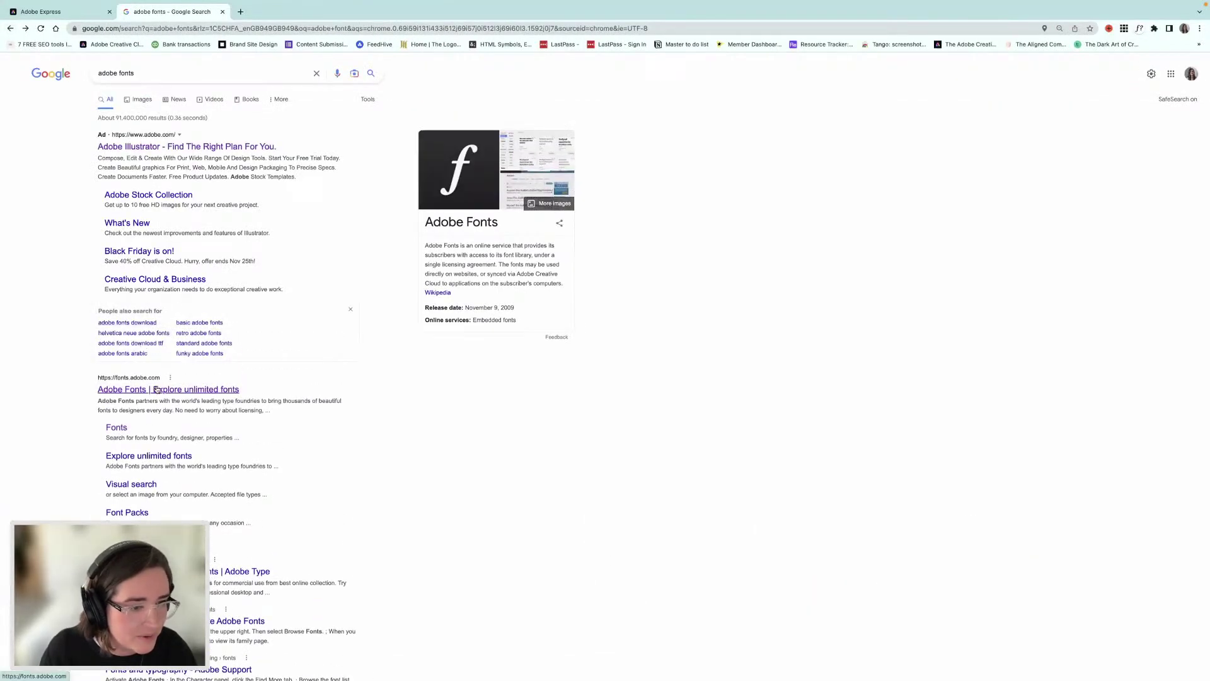
left_click(158, 390)
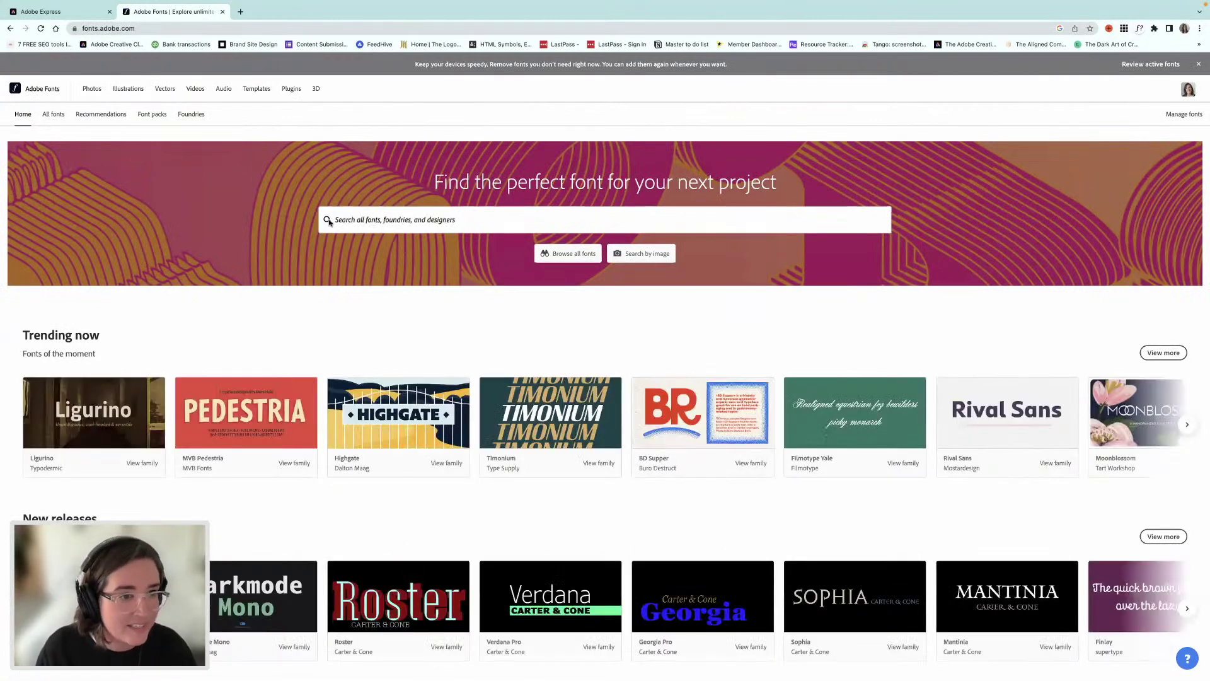
- Show all fonts and filter them by the Brush Pen tag and the Hand classification
left_click(54, 114)
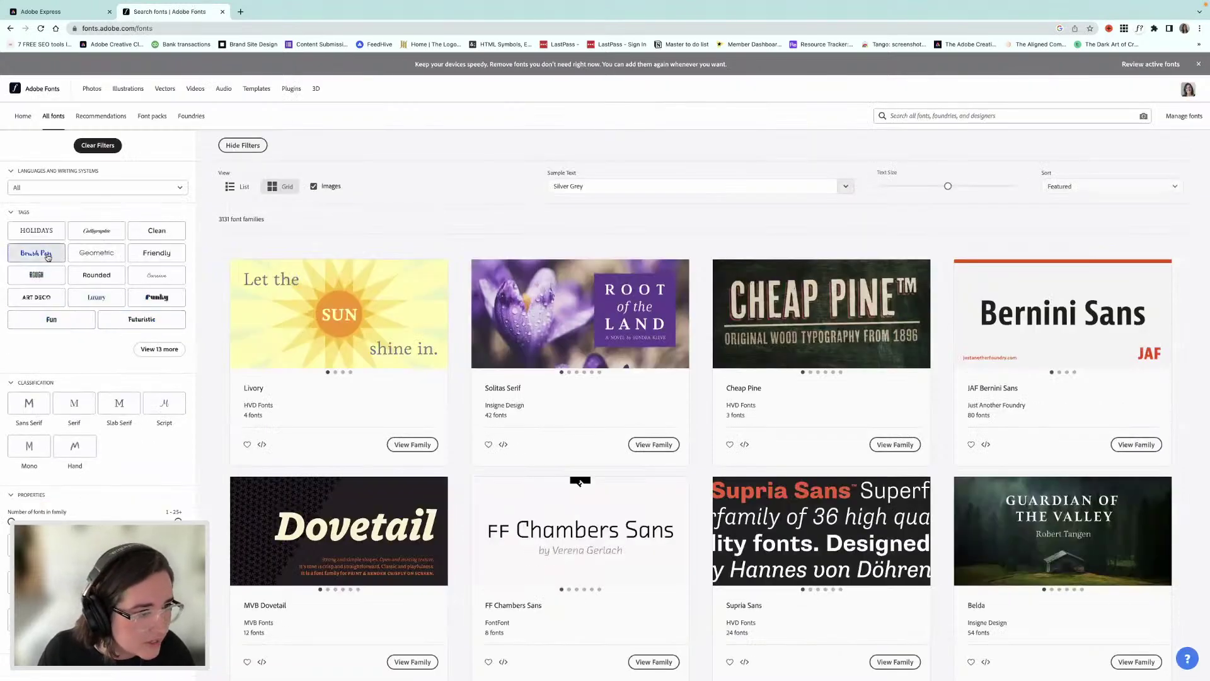
left_click(47, 255)
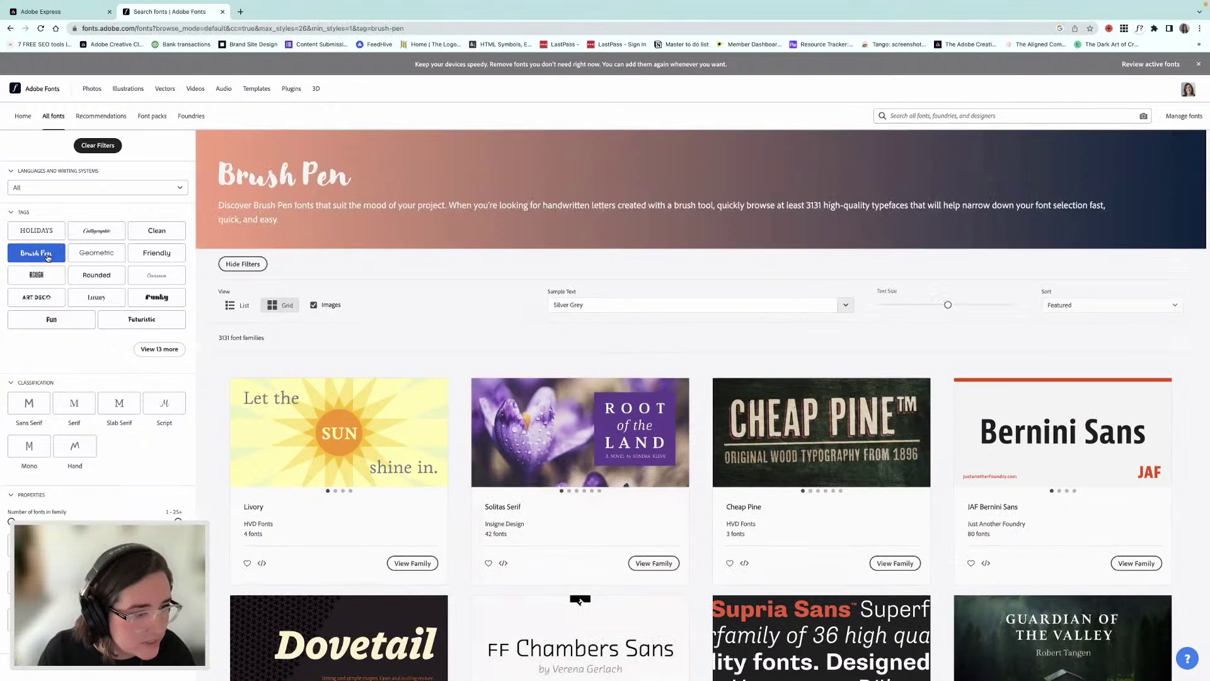
left_click(15, 407)
left_click(75, 447)
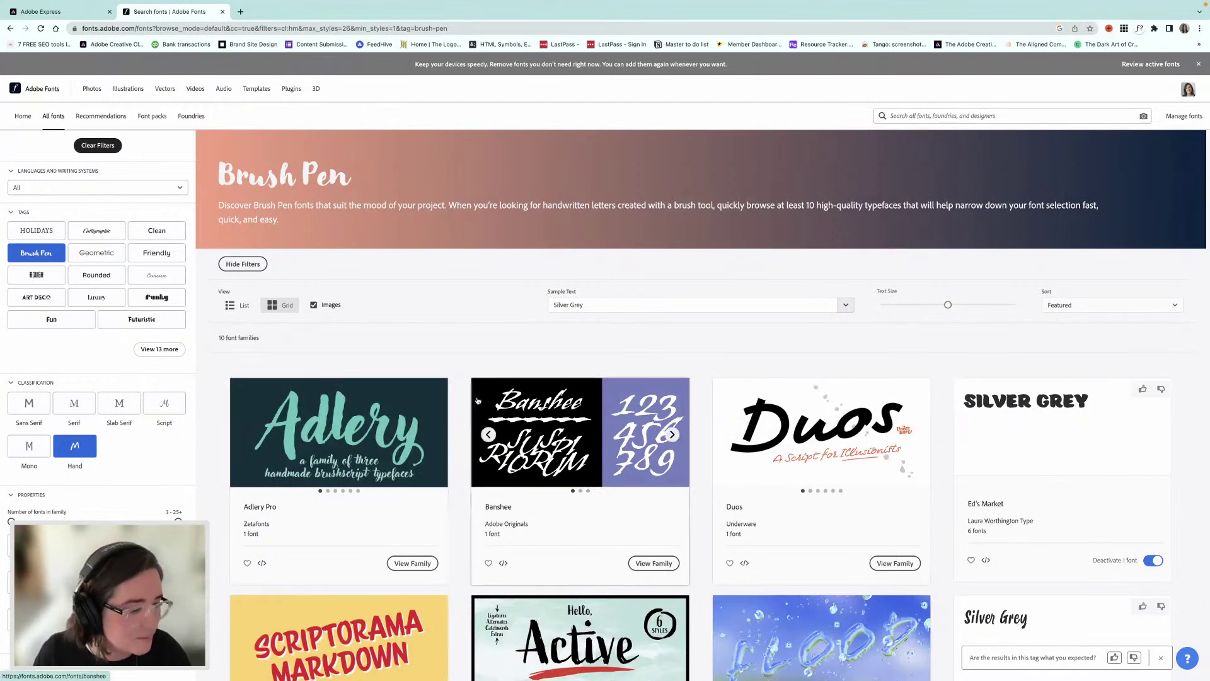
- Look through the filtered hand-lettered brush pen font families for one that suits the menu title
scroll(561, 396, "down", 1)
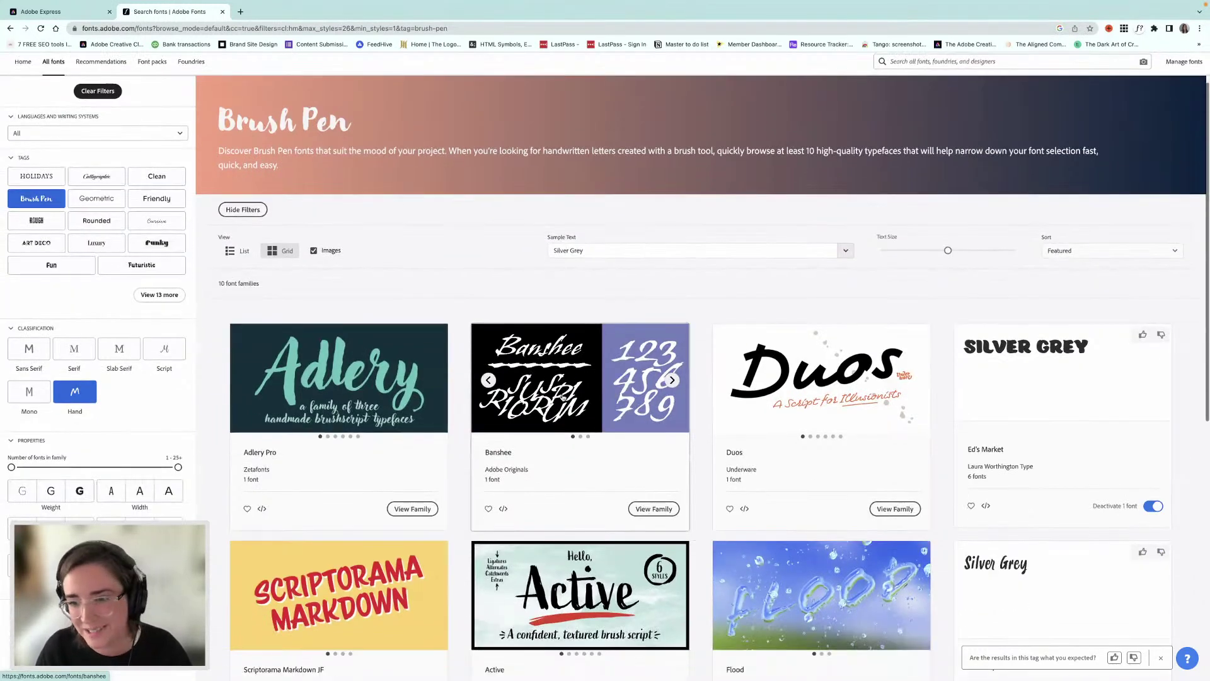
scroll(563, 396, "down", 2)
scroll(559, 402, "down", 1)
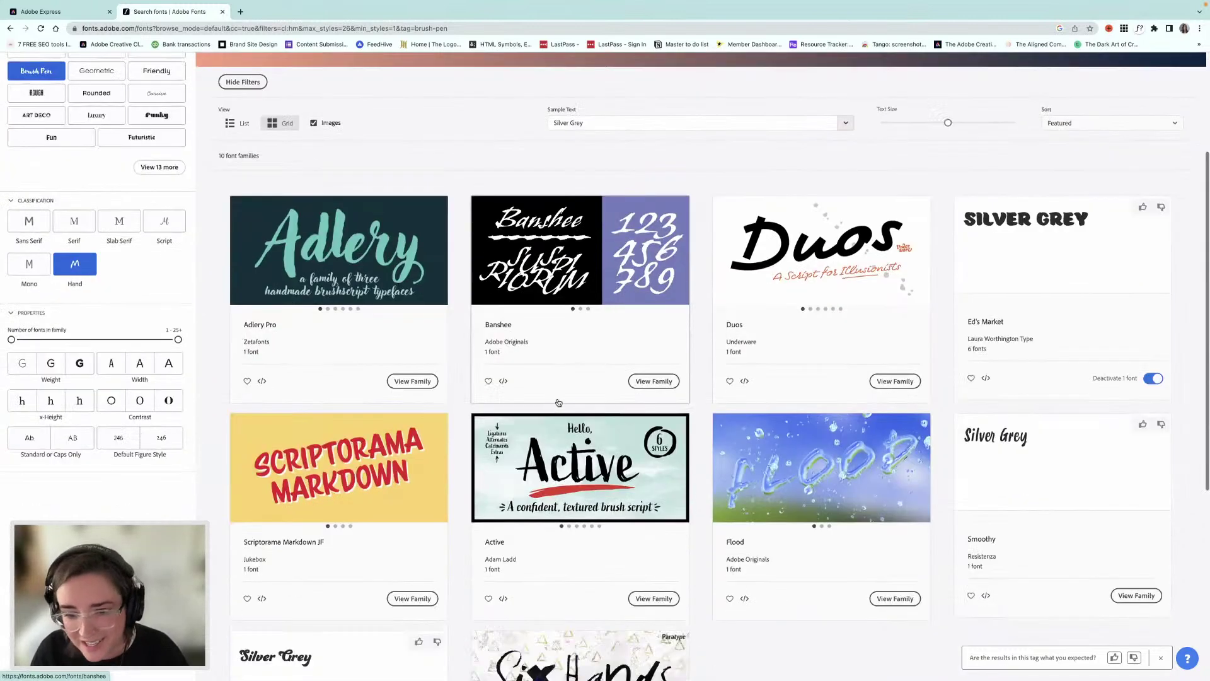
scroll(558, 402, "down", 3)
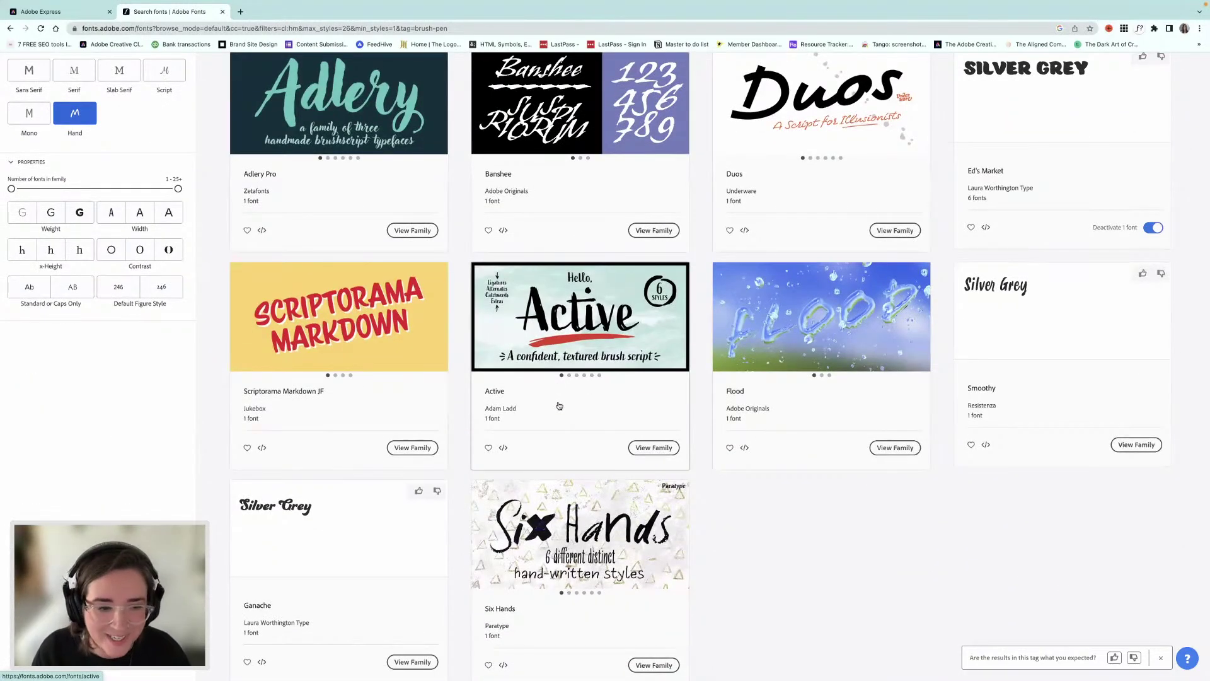
scroll(559, 405, "down", 3)
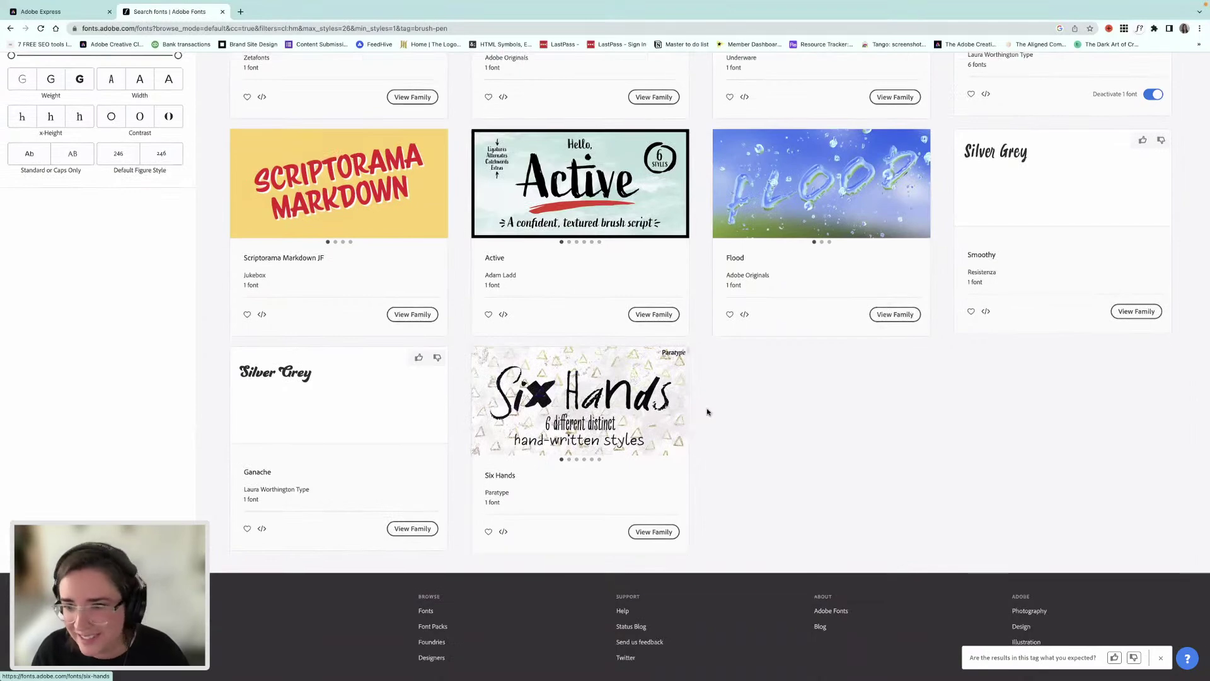
scroll(749, 415, "down", 1)
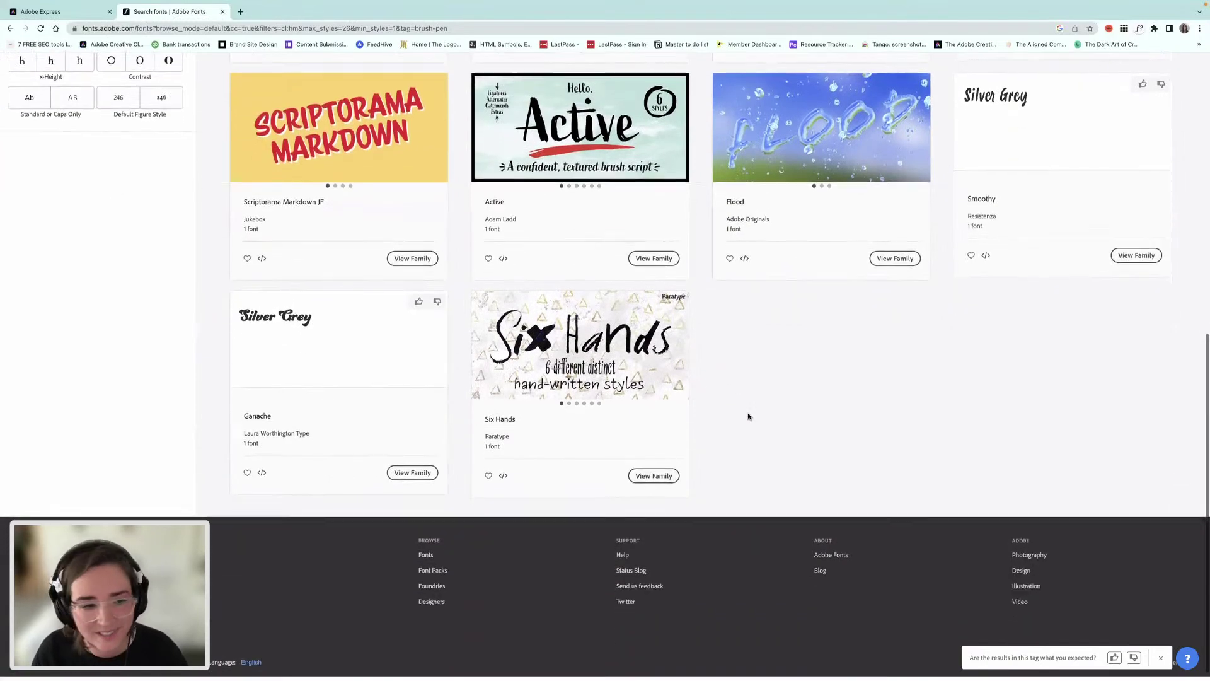
scroll(749, 416, "up", 8)
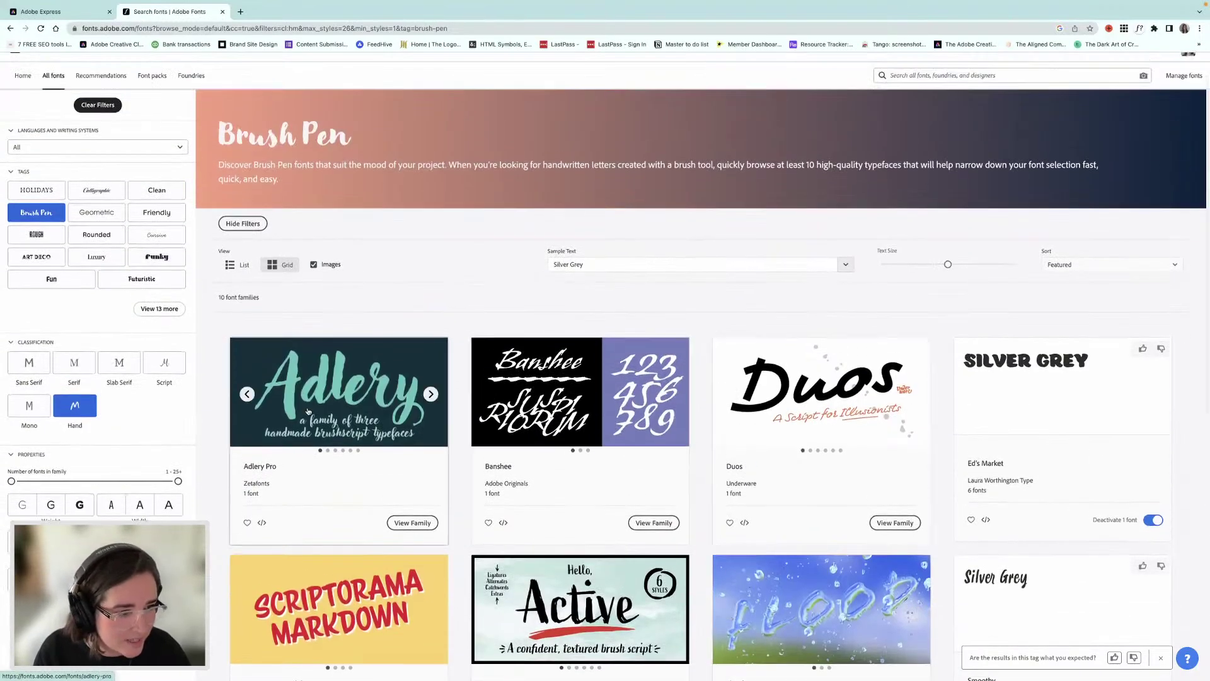
- Remove the Hand classification filter and look through the first two pages of Brush Pen font families for a title font
left_click(82, 408)
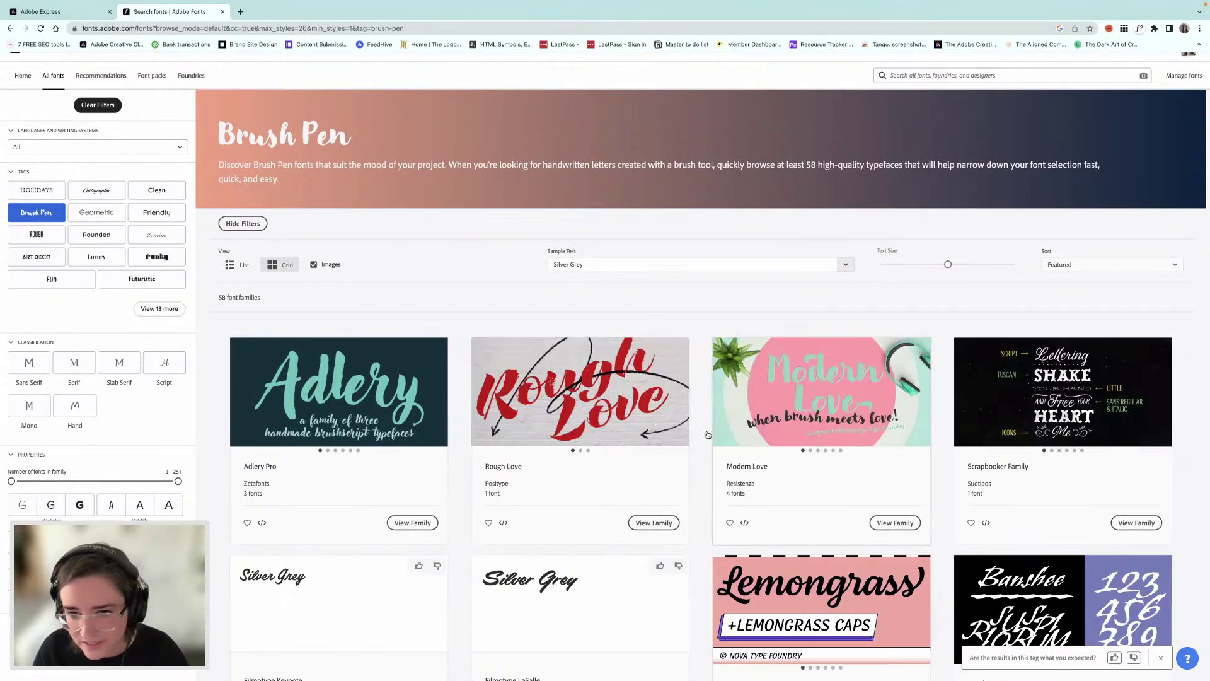
scroll(708, 435, "down", 4)
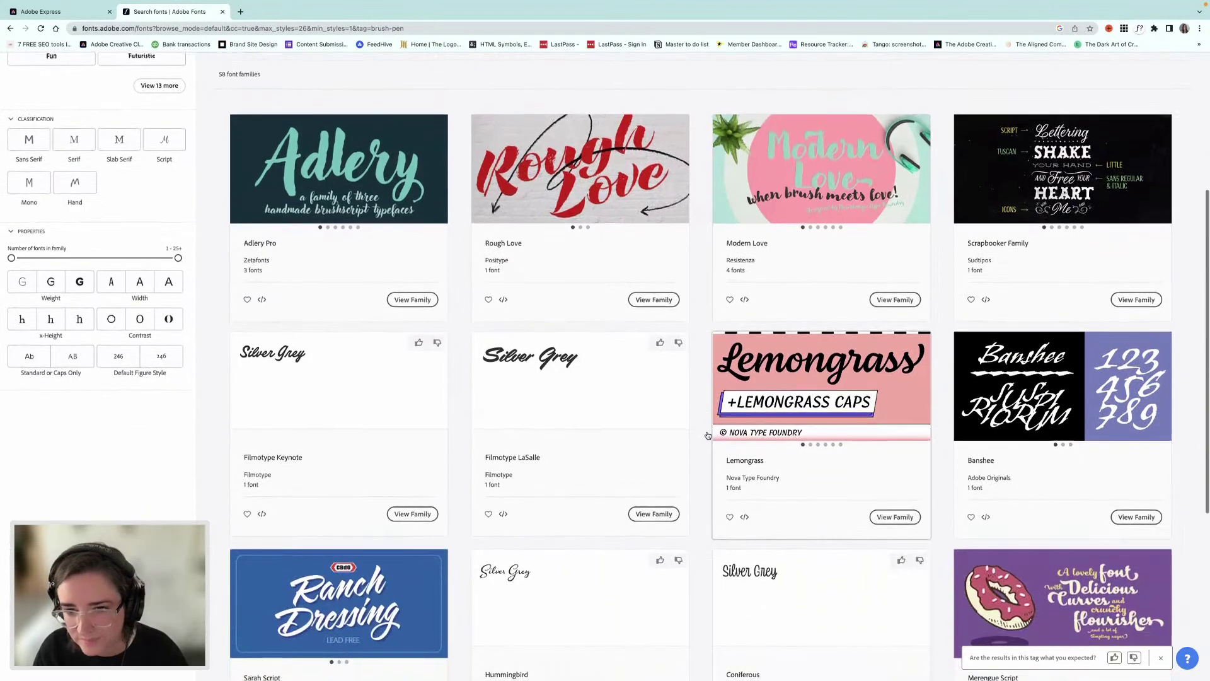
scroll(708, 435, "down", 1)
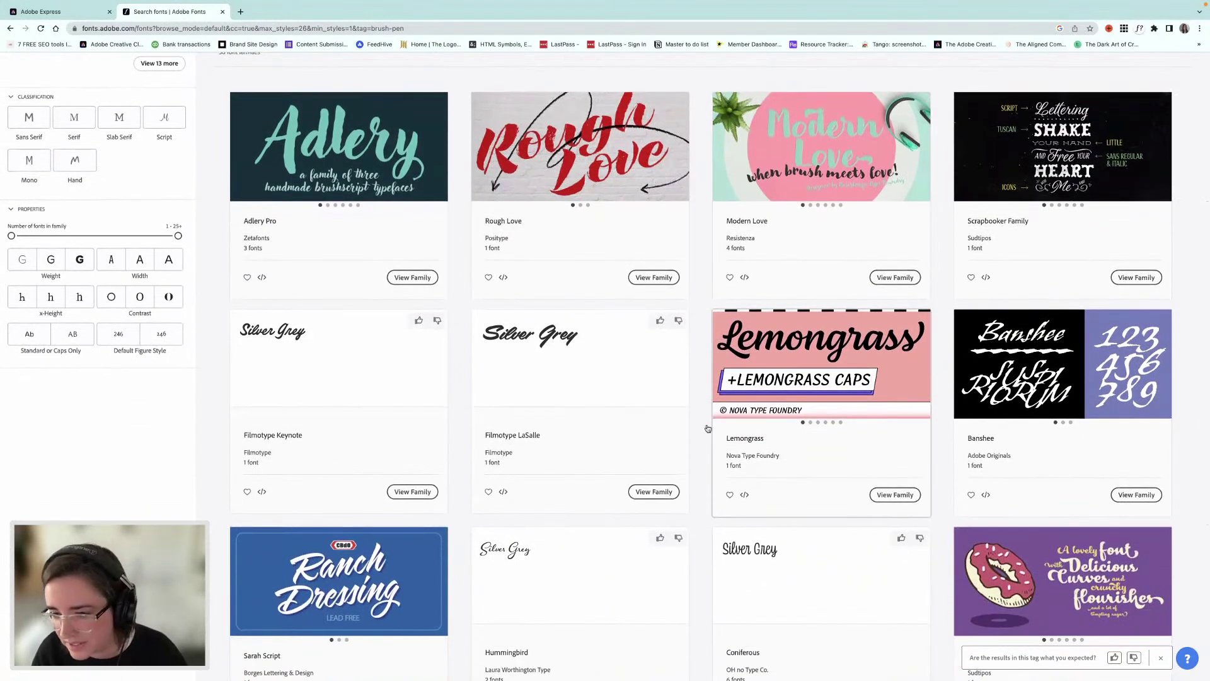
scroll(708, 429, "down", 5)
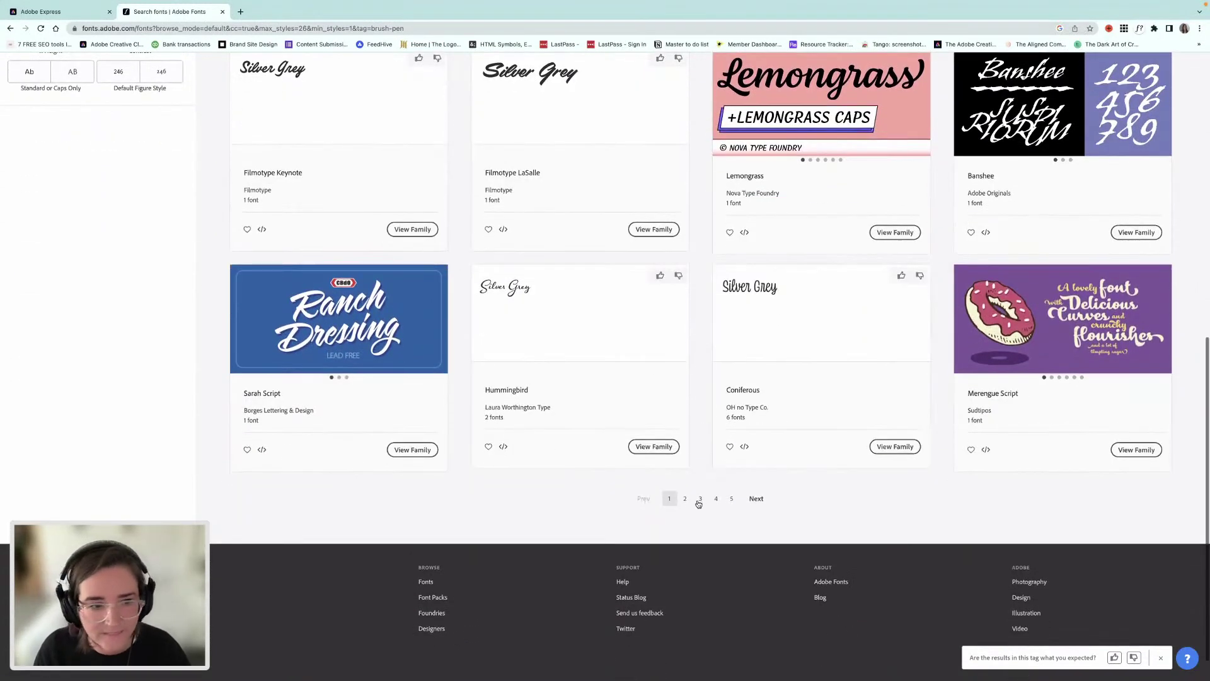
left_click(685, 498)
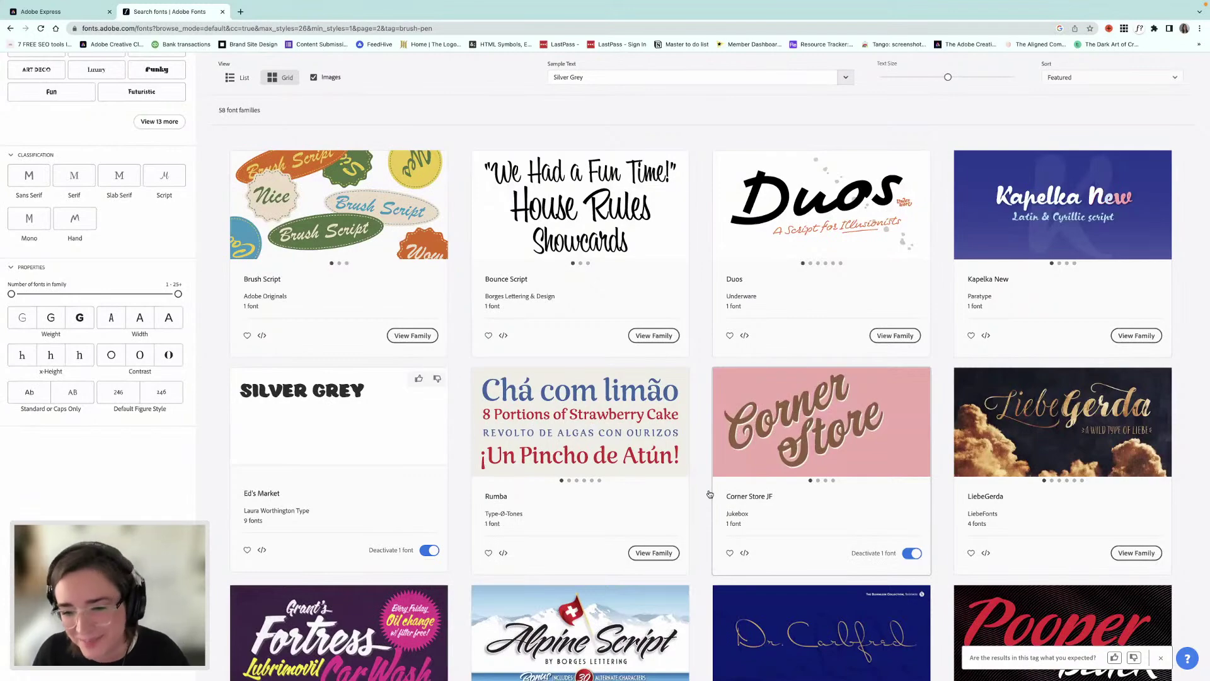
scroll(794, 376, "down", 1)
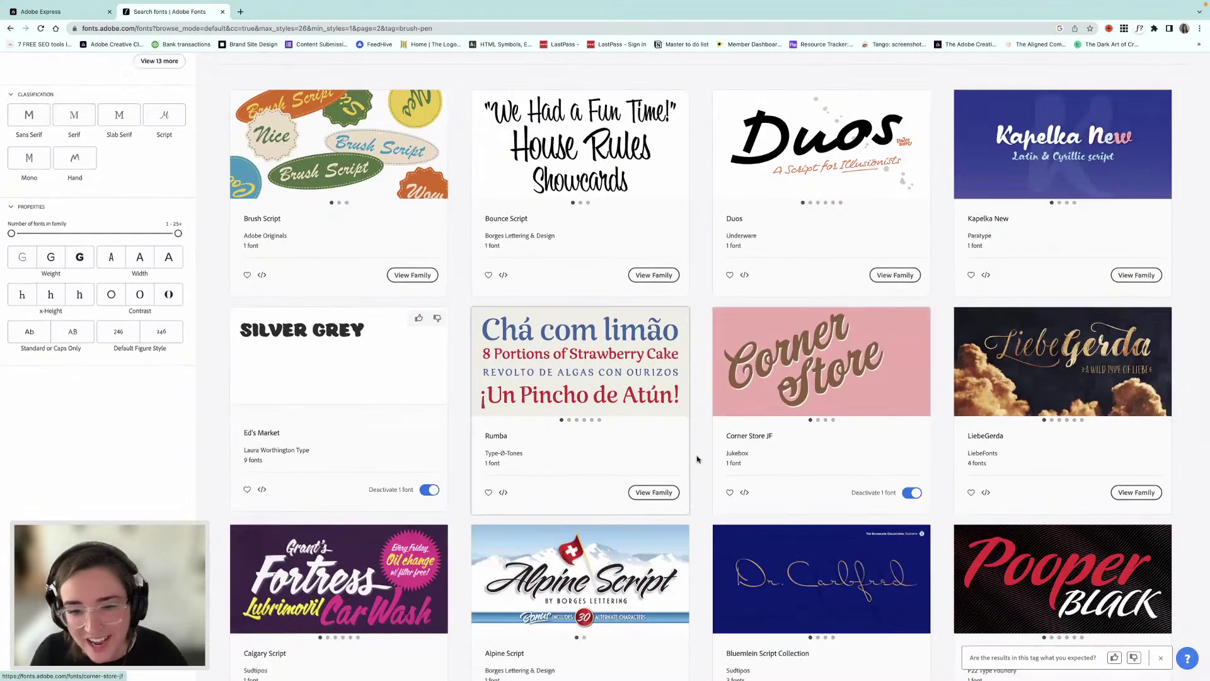
scroll(697, 459, "down", 3)
scroll(697, 459, "up", 4)
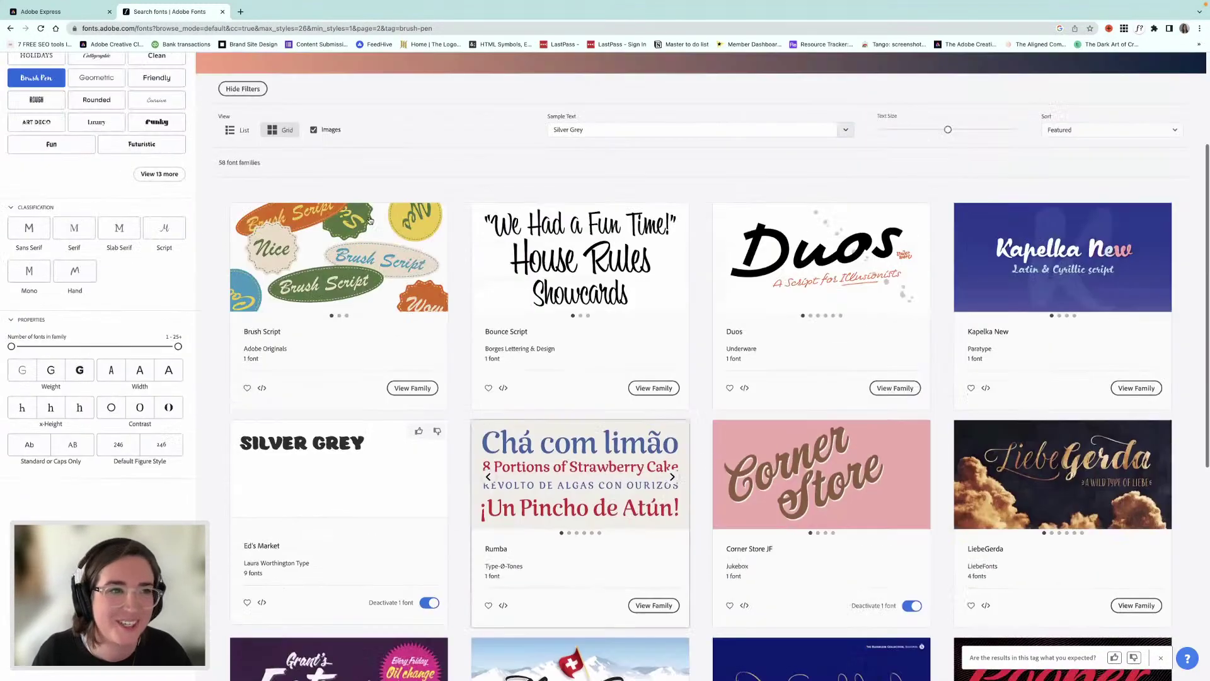
scroll(370, 220, "up", 3)
- Switch back to the menu project in Adobe Express and set the "Thanksgiving" title text to the CornerStoreJF Regular font
left_click(41, 12)
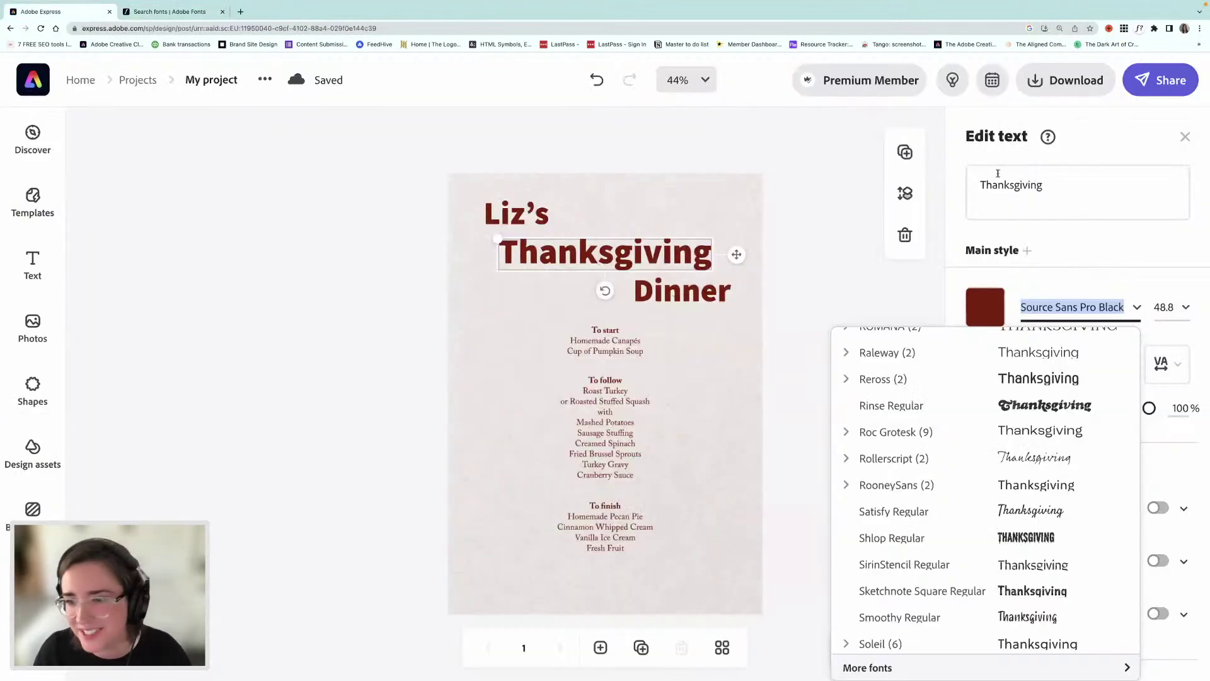
type("Cor")
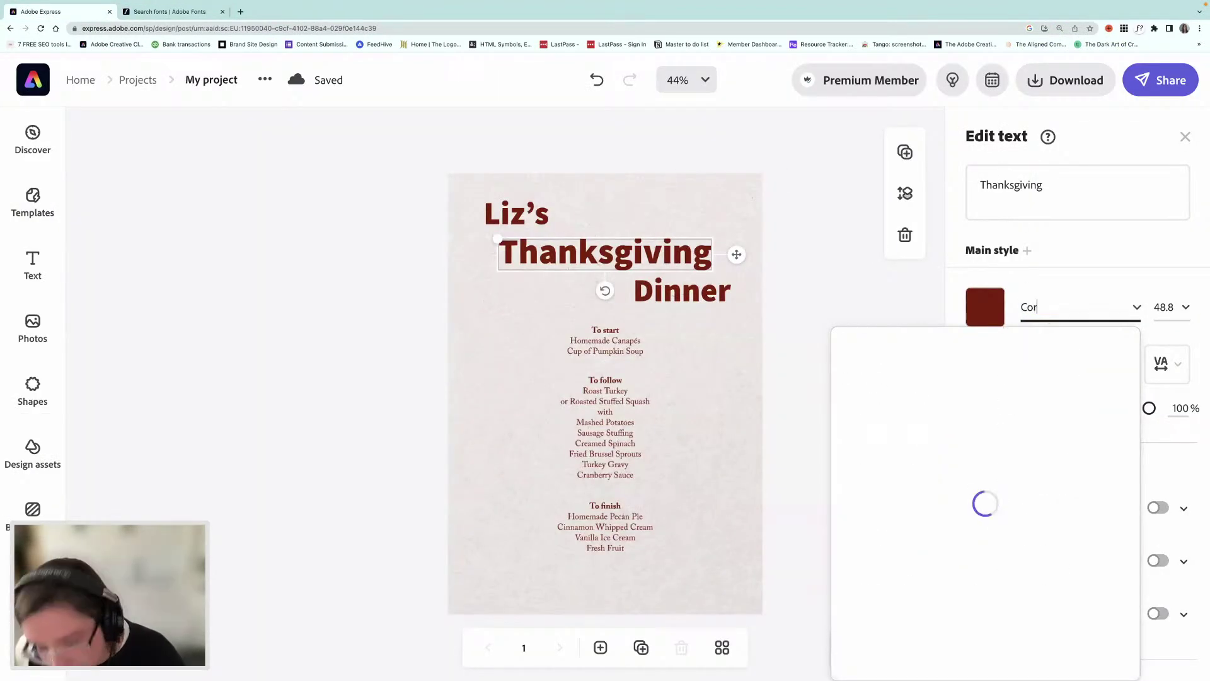
type("ner store")
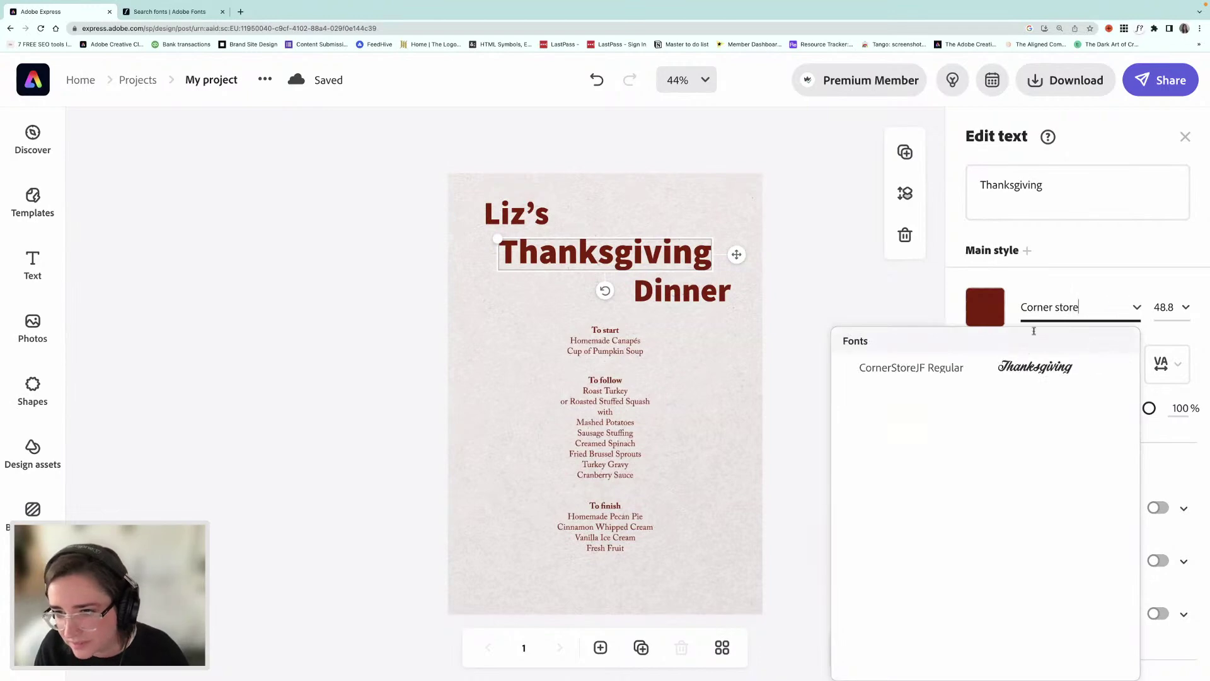
left_click(1030, 374)
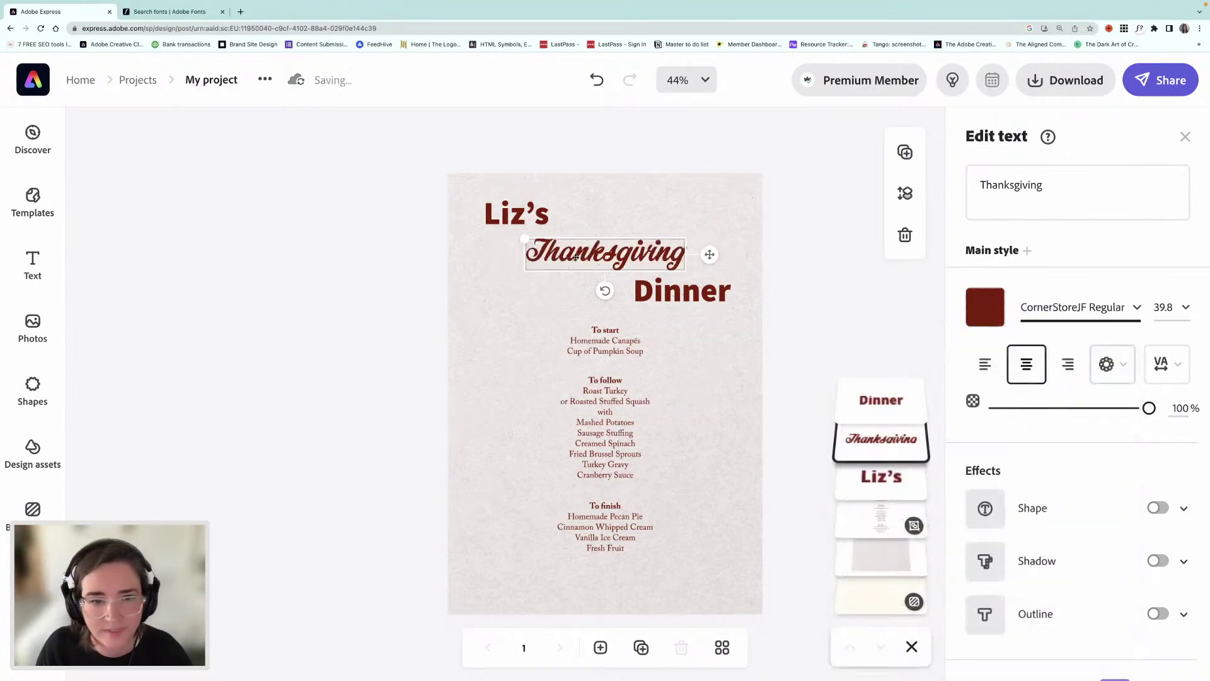
- Enlarge the "Thanksgiving" text to span most of the page width and move "Dinner" down to clear it
left_click_drag(520, 237, 450, 220)
left_click_drag(598, 248, 627, 262)
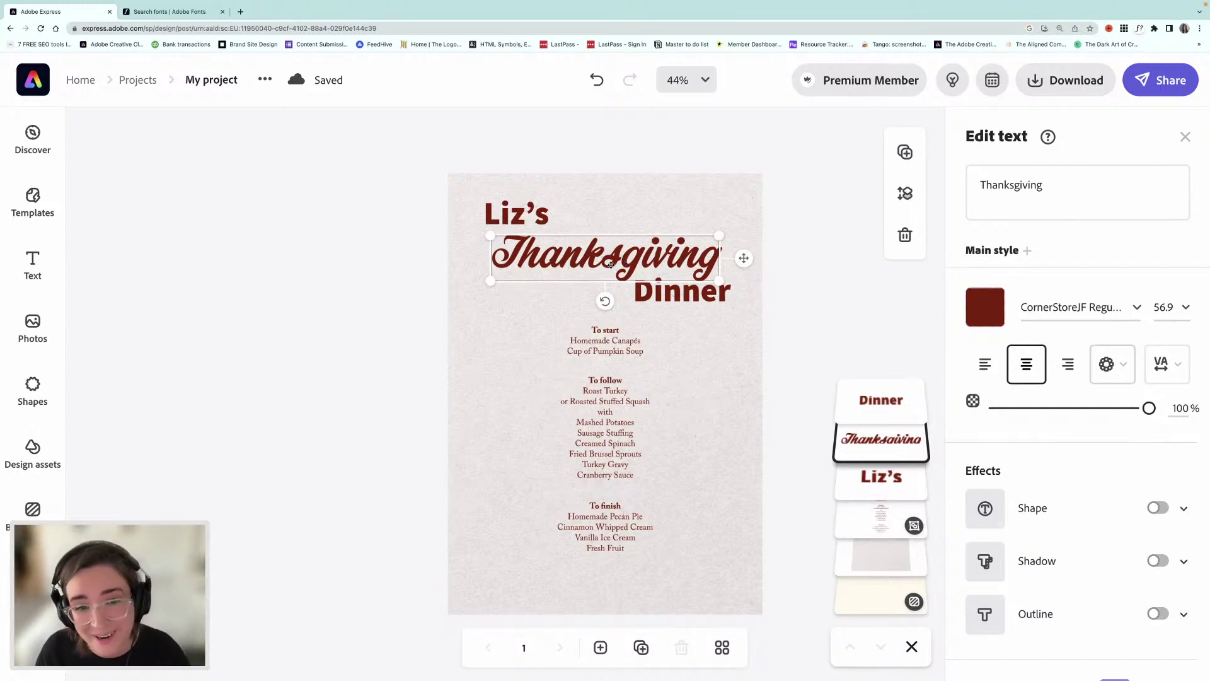
left_click_drag(491, 281, 478, 283)
left_click_drag(632, 258, 681, 314)
left_click(670, 299)
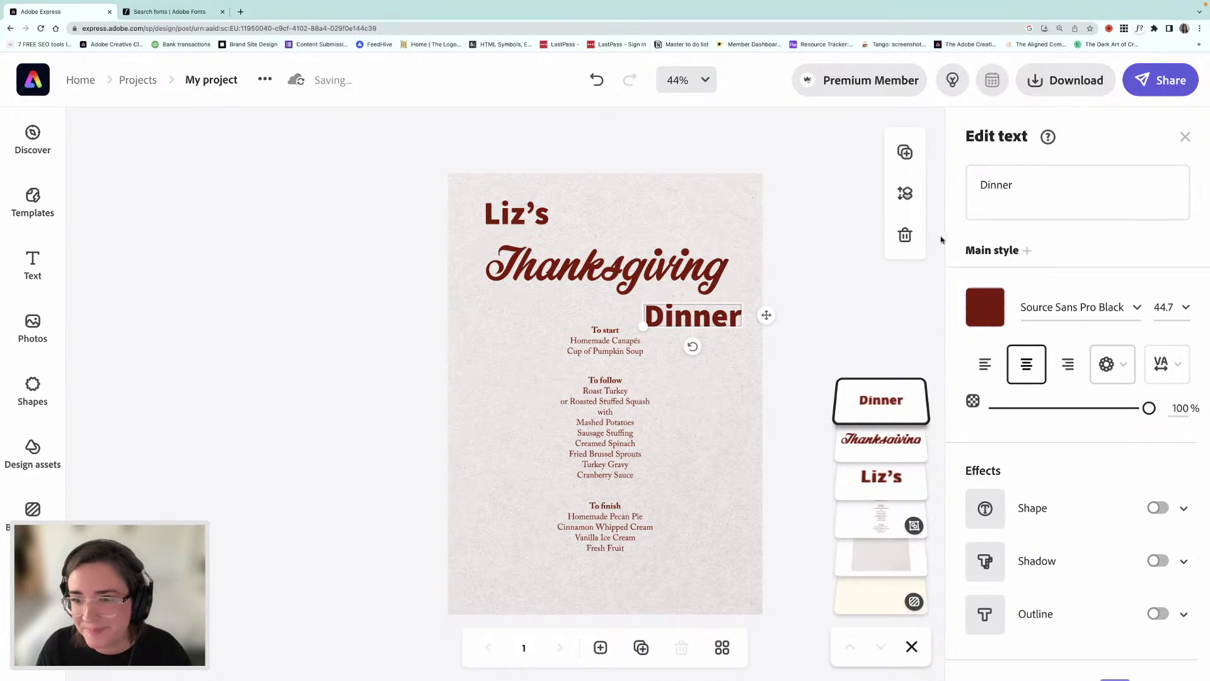
- Set the "Dinner" title text to the CornerStoreJF Regular font
left_click(629, 264)
left_click(660, 323)
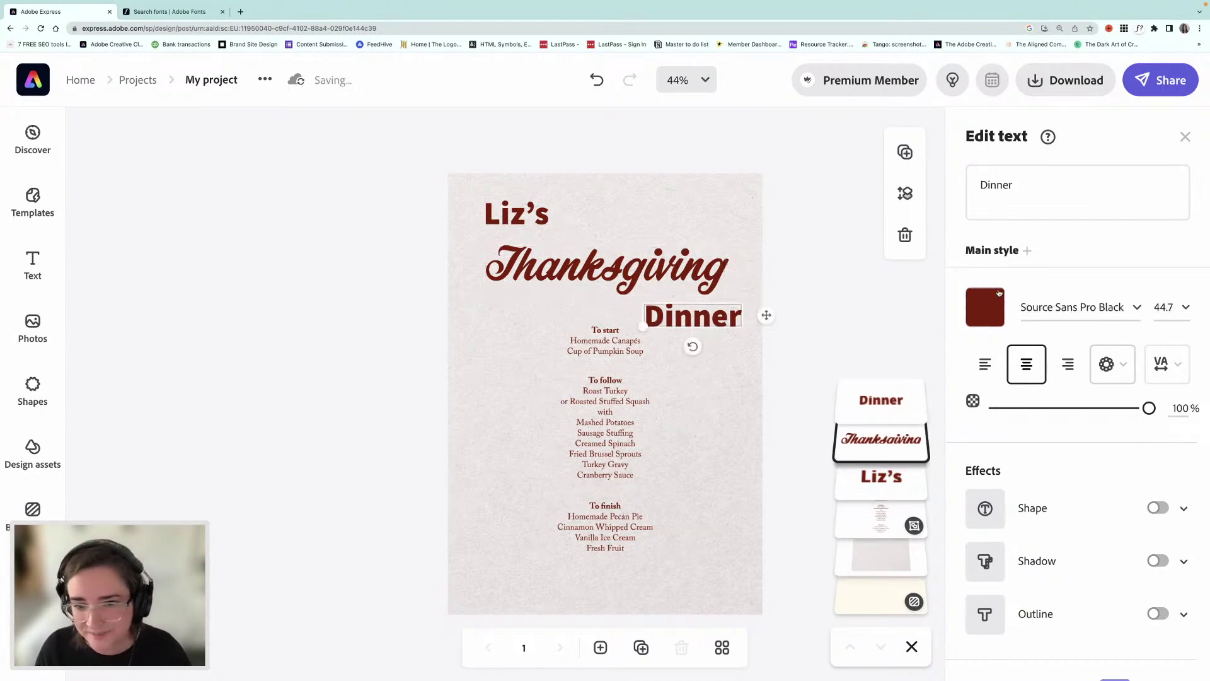
left_click(1050, 307)
type("C")
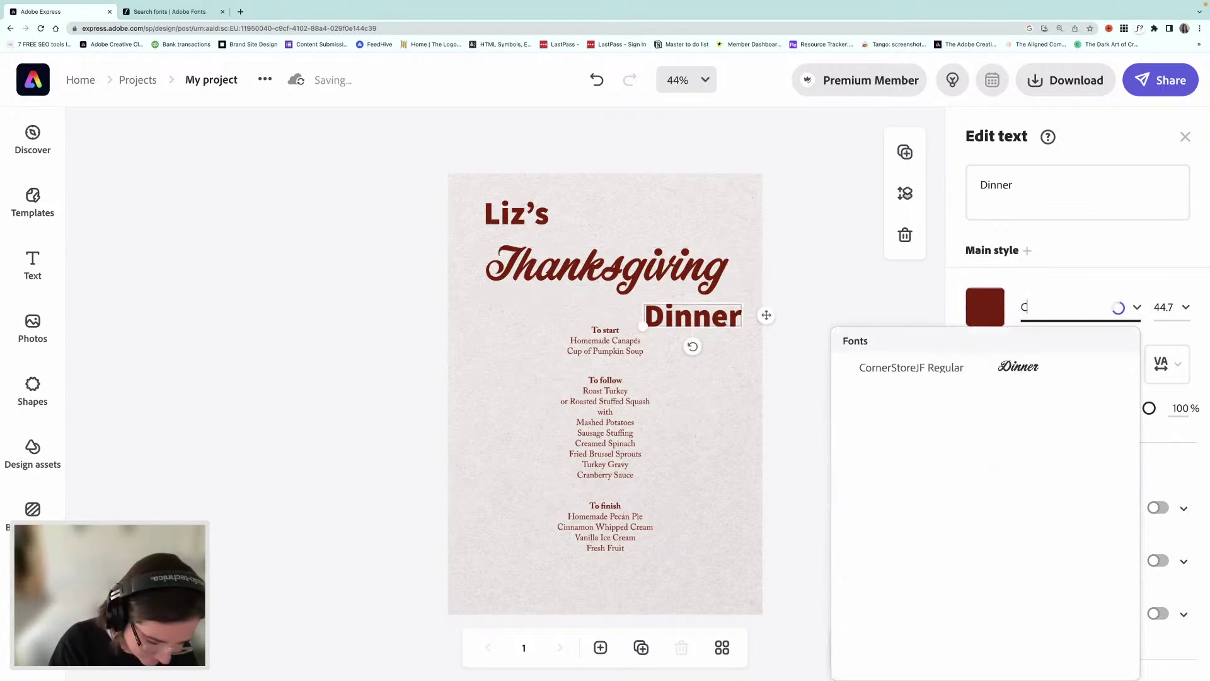
type("orner store")
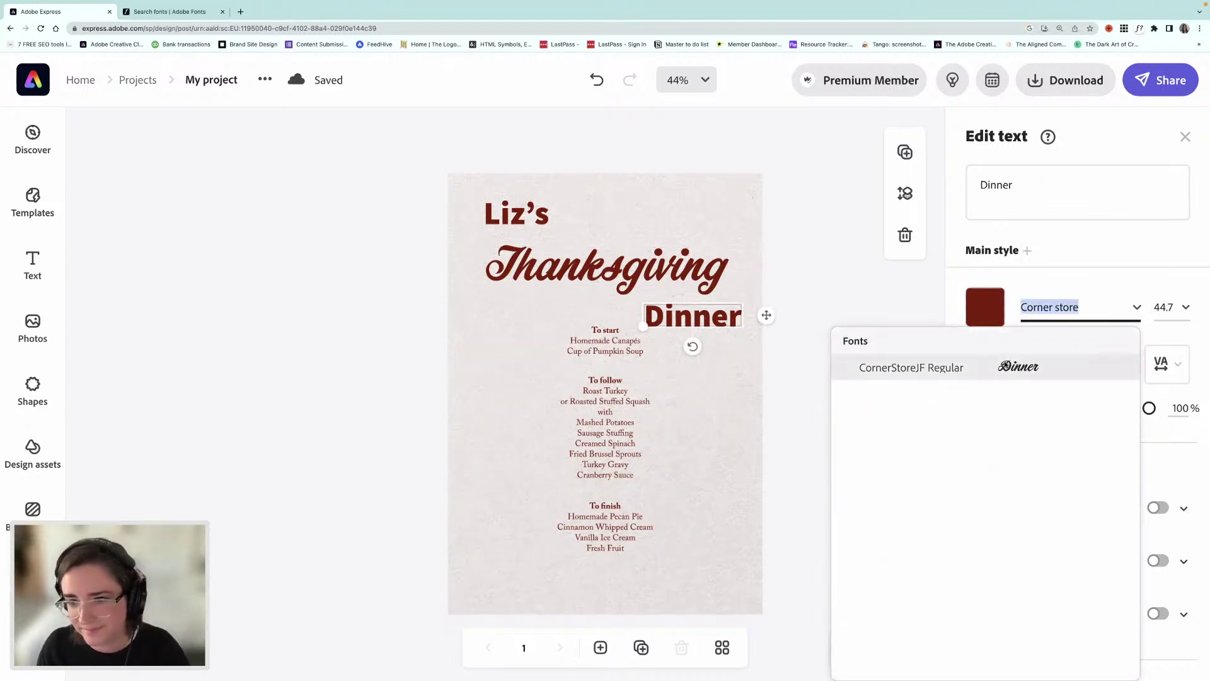
left_click(1017, 364)
- Enlarge "Dinner" to a font size of about 51.3 and place it close beneath the end of "Thanksgiving"
left_click_drag(644, 307, 606, 327)
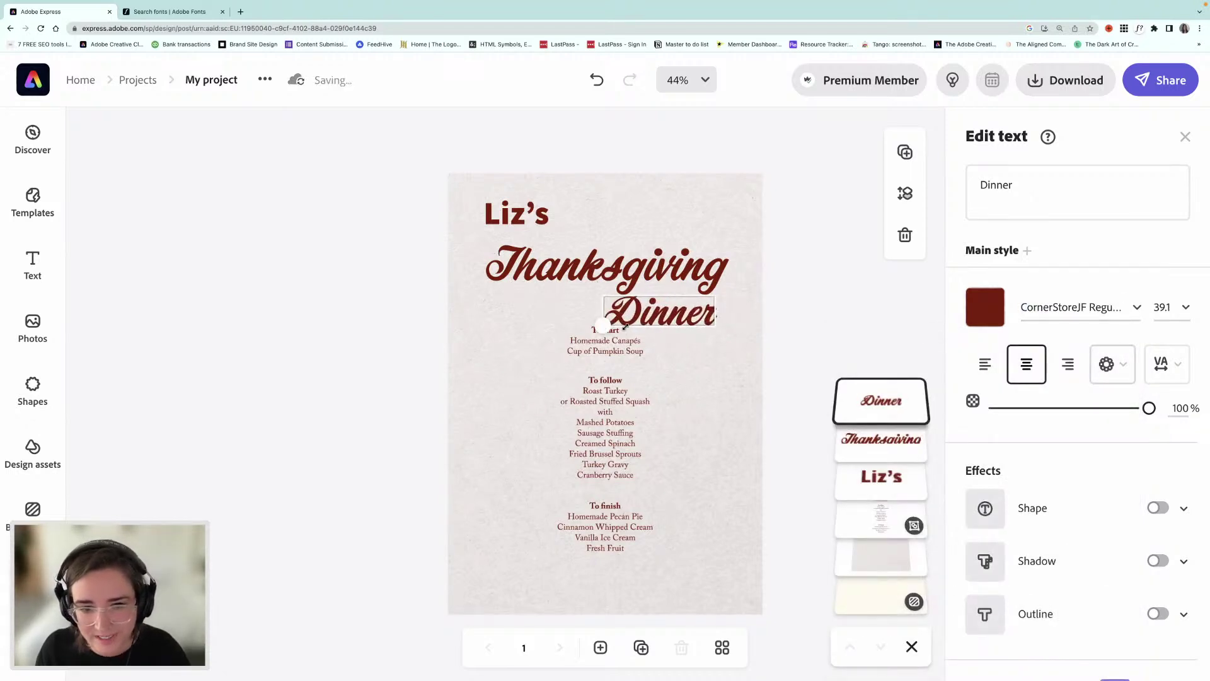
left_click_drag(675, 308, 706, 295)
key("Down")
key("Down")
key("Down")
key("Down")
key("Down")
key("Down")
key("Down")
key("Down")
key("Down")
key("Down")
key("Down")
key("Down")
key("Down")
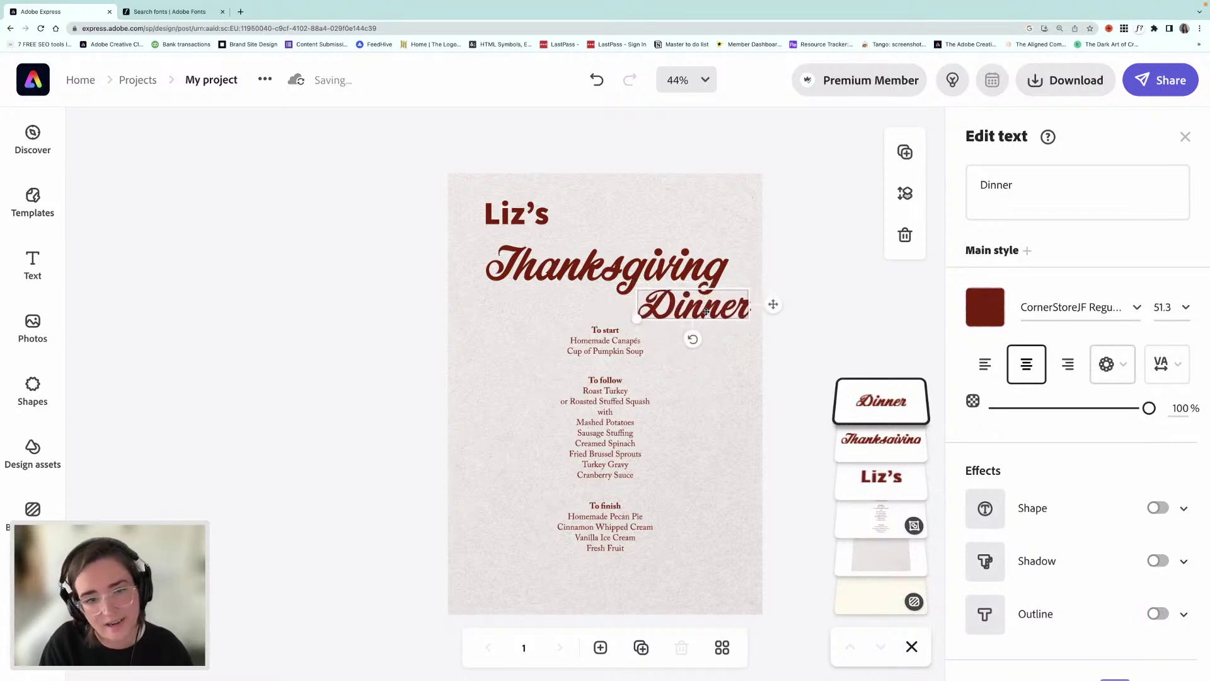
- Set the host's name in the title to CornerStoreJF Regular at about size 42.3 and place it just above "Thanksgiving"
left_click(522, 228)
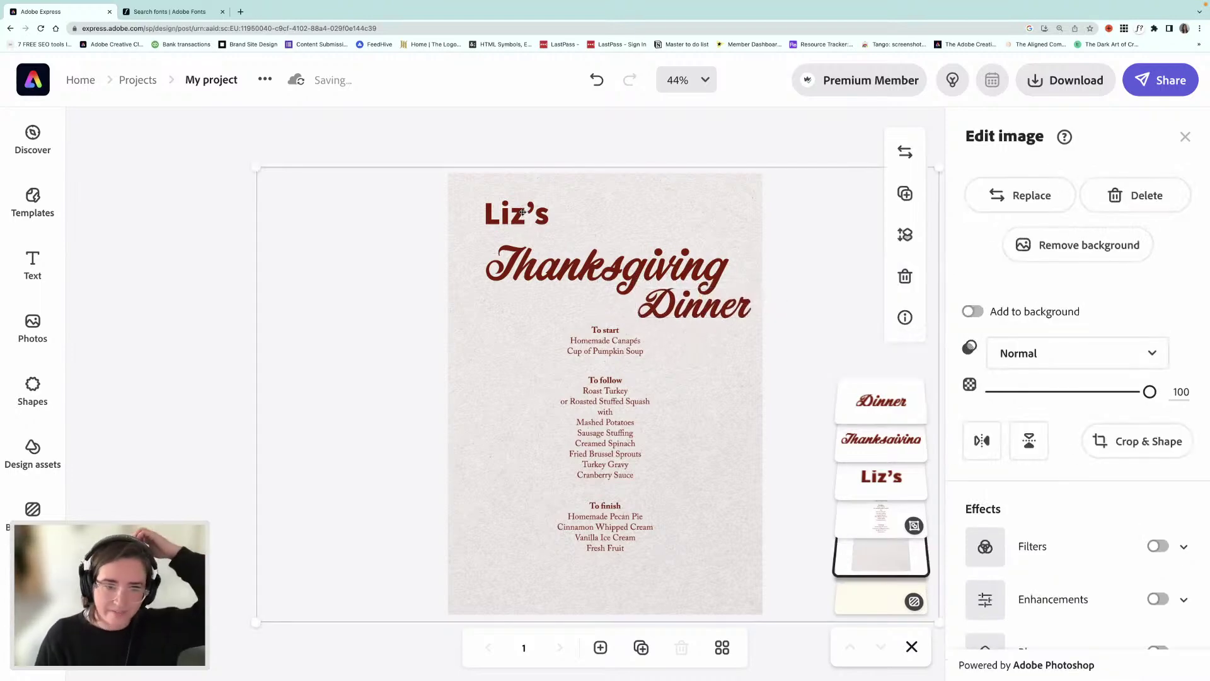
left_click(528, 209)
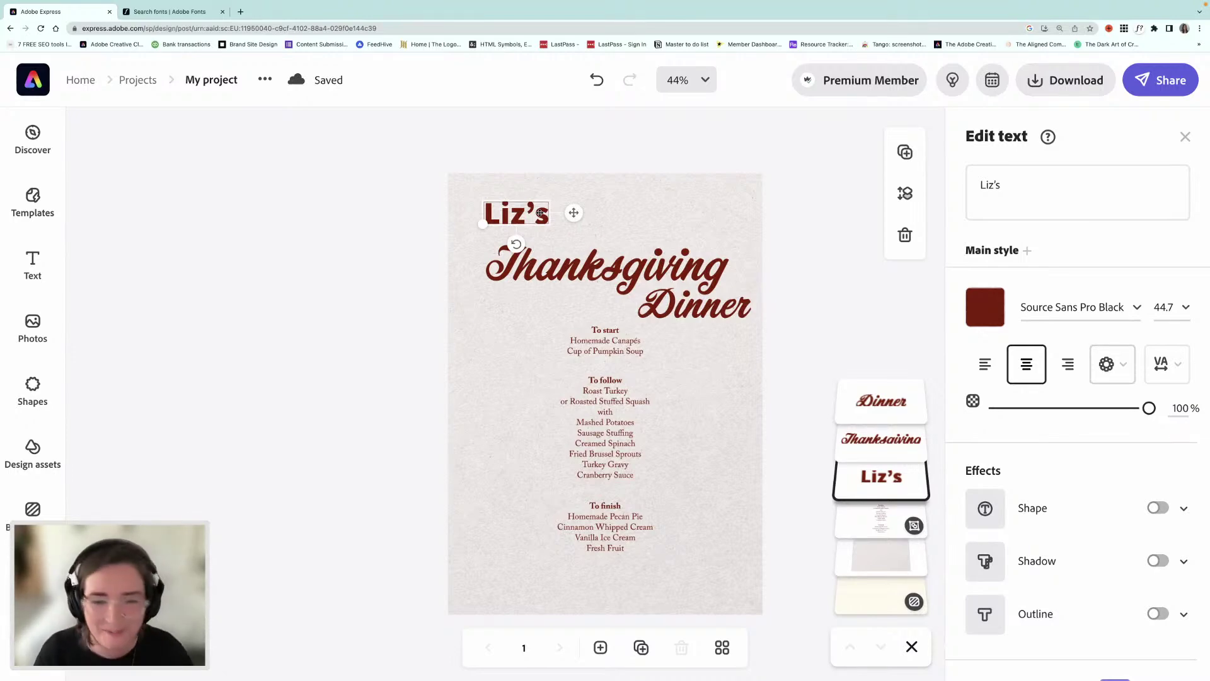
left_click(1070, 307)
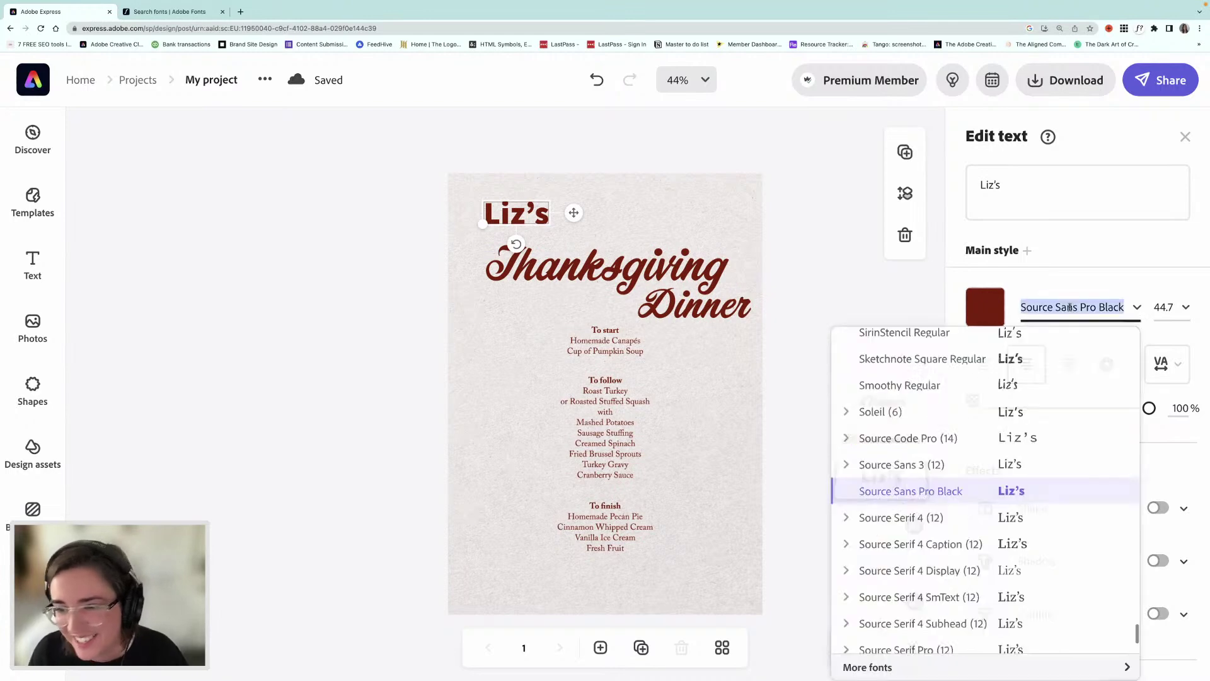
type("Corner")
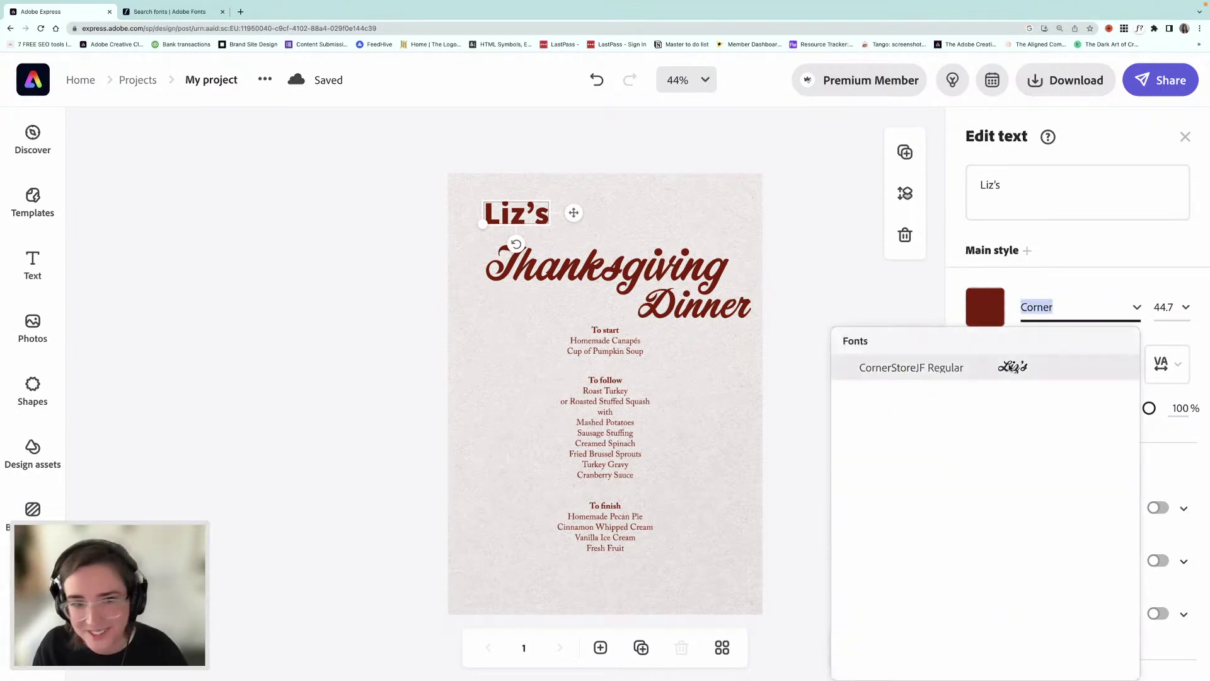
left_click(1015, 367)
left_click_drag(490, 228, 470, 232)
left_click_drag(559, 214, 585, 233)
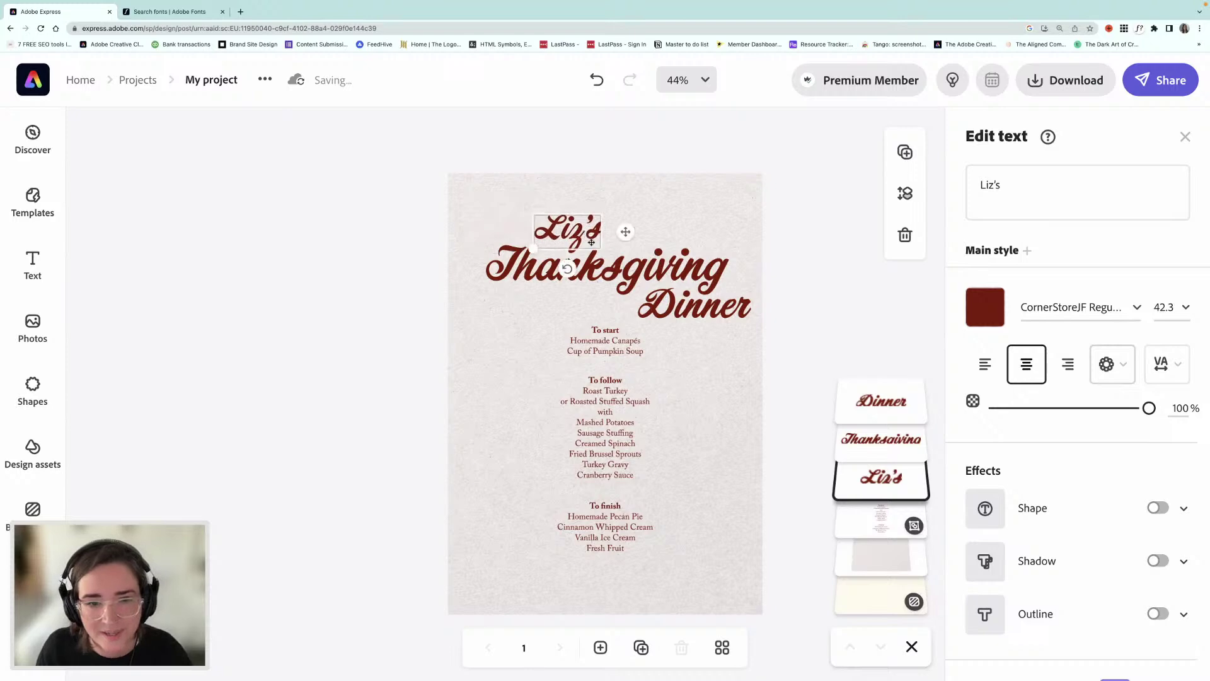
- Select all three title texts together and shift them slightly up and left to balance the title on the page
left_click(637, 266, "shift")
left_click(691, 310, "shift")
left_click_drag(713, 317, 698, 310)
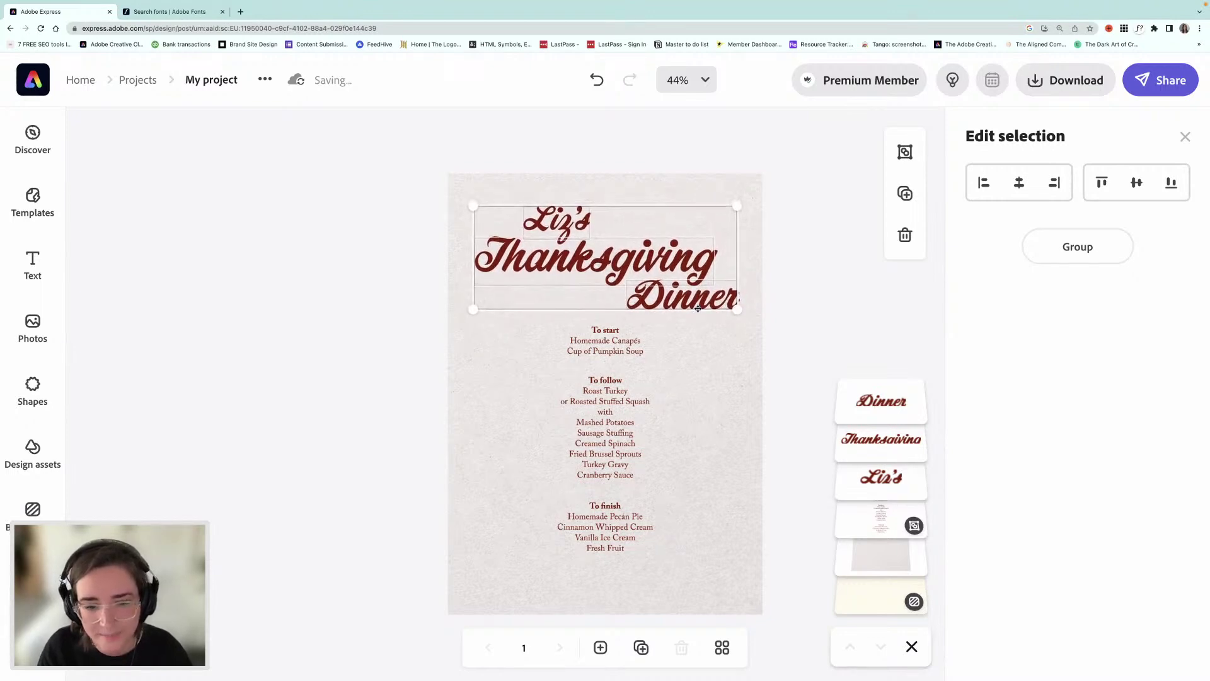
- Move the grouped menu course list slightly down to leave more space beneath the title
left_click(388, 375)
left_click_drag(601, 407, 607, 418)
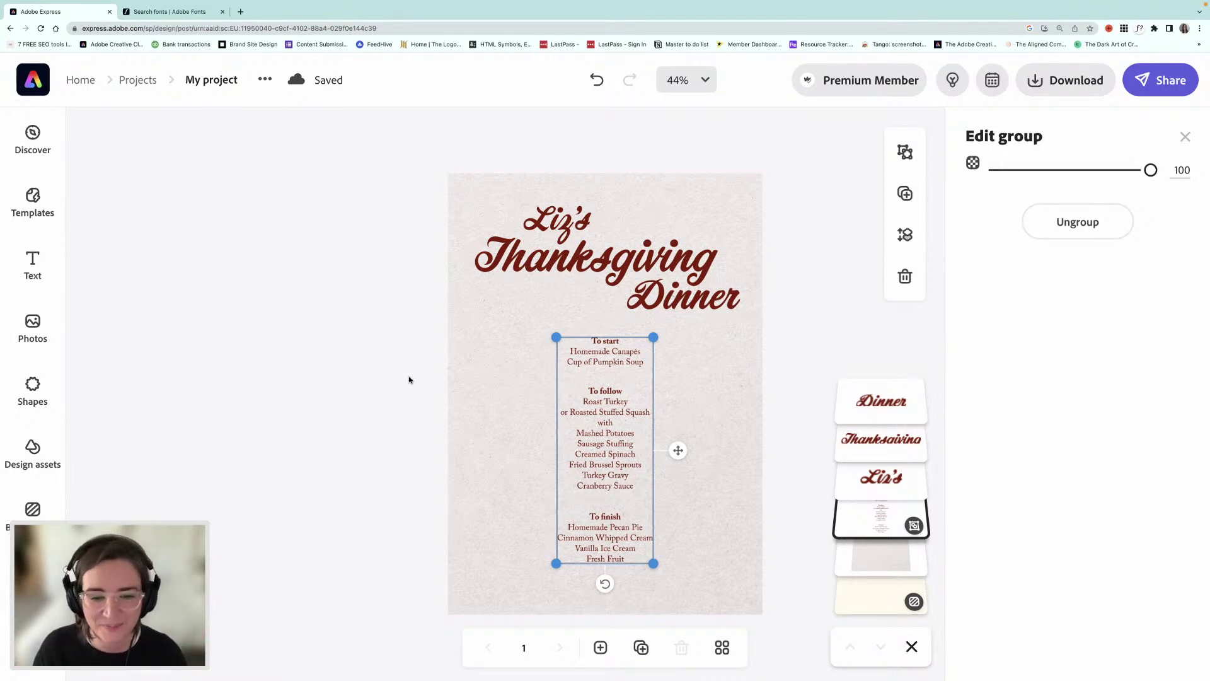
left_click_drag(608, 415, 608, 425)
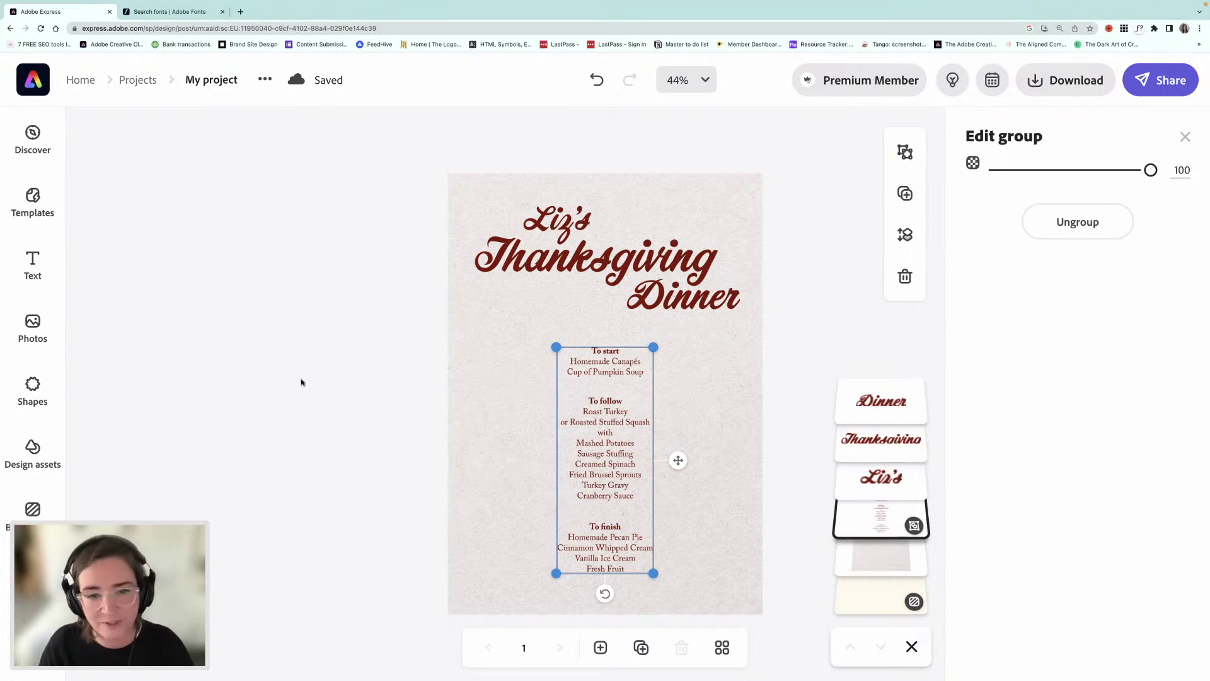
left_click(401, 400)
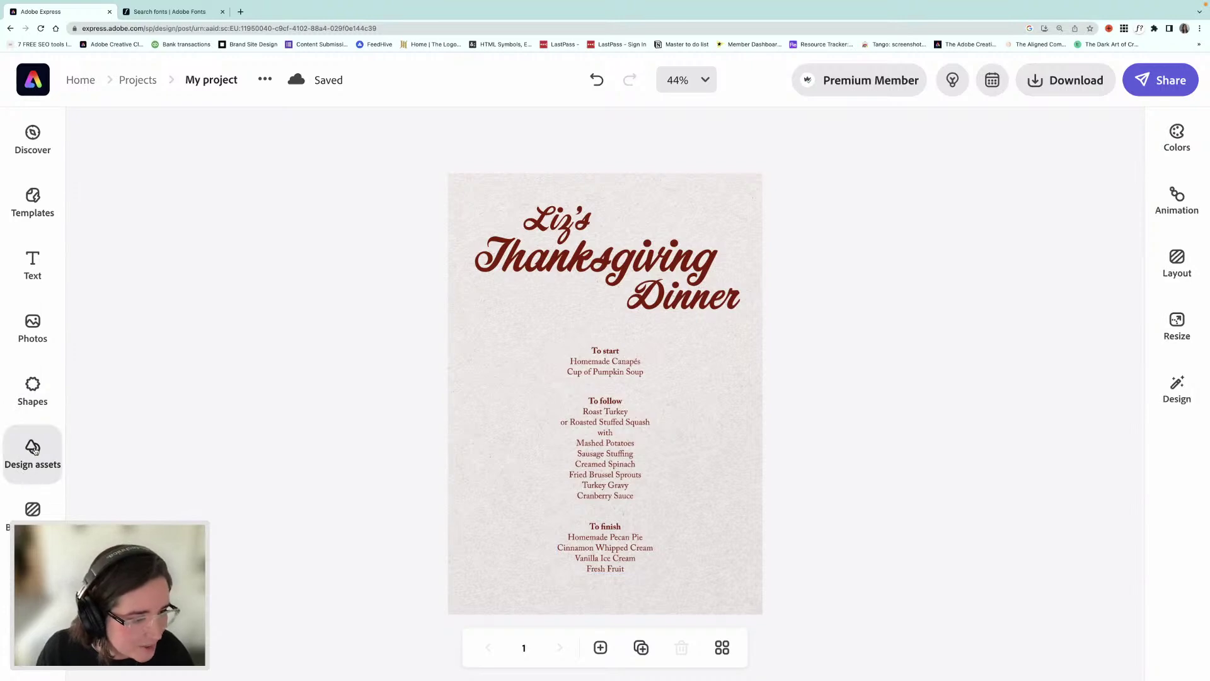
- Search the design assets for "paint" and browse the results for a paint-stroke overlay
left_click(20, 471)
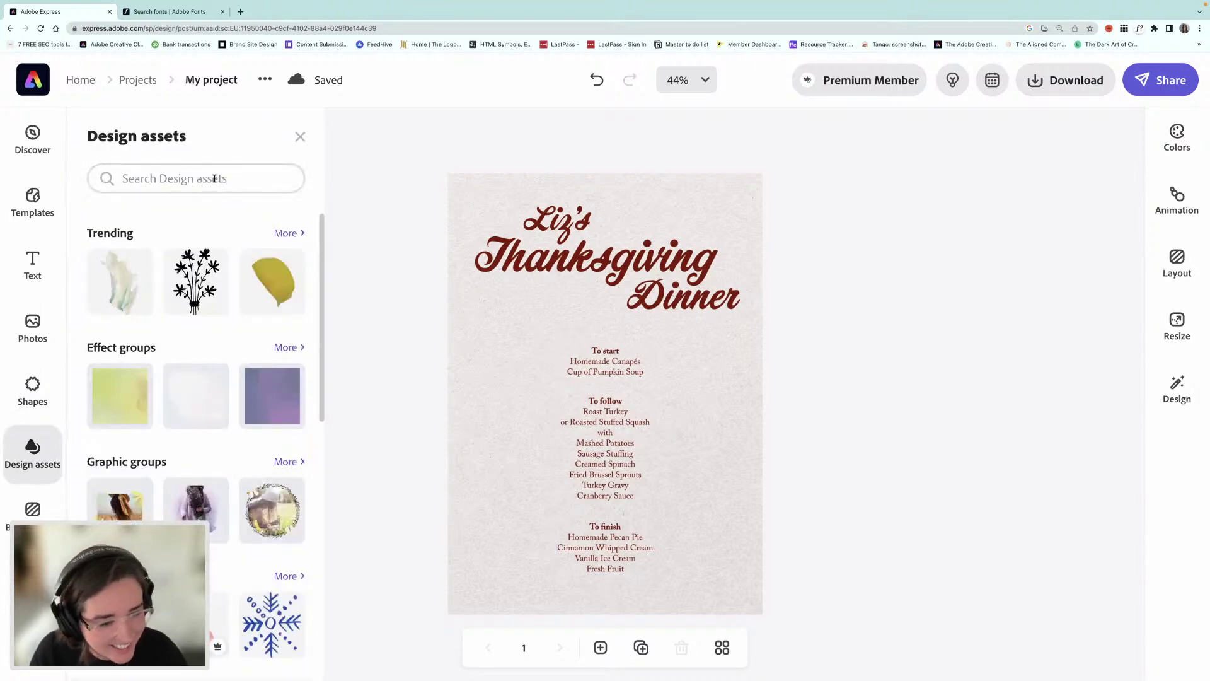
left_click(189, 181)
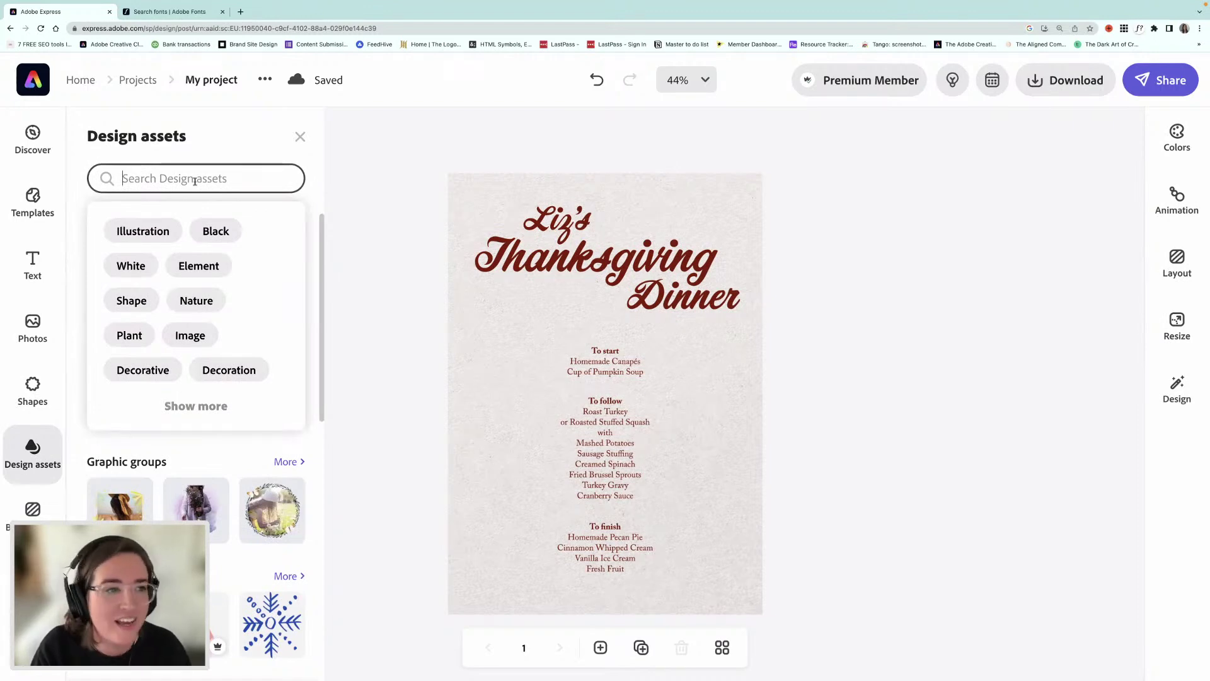
type("paint")
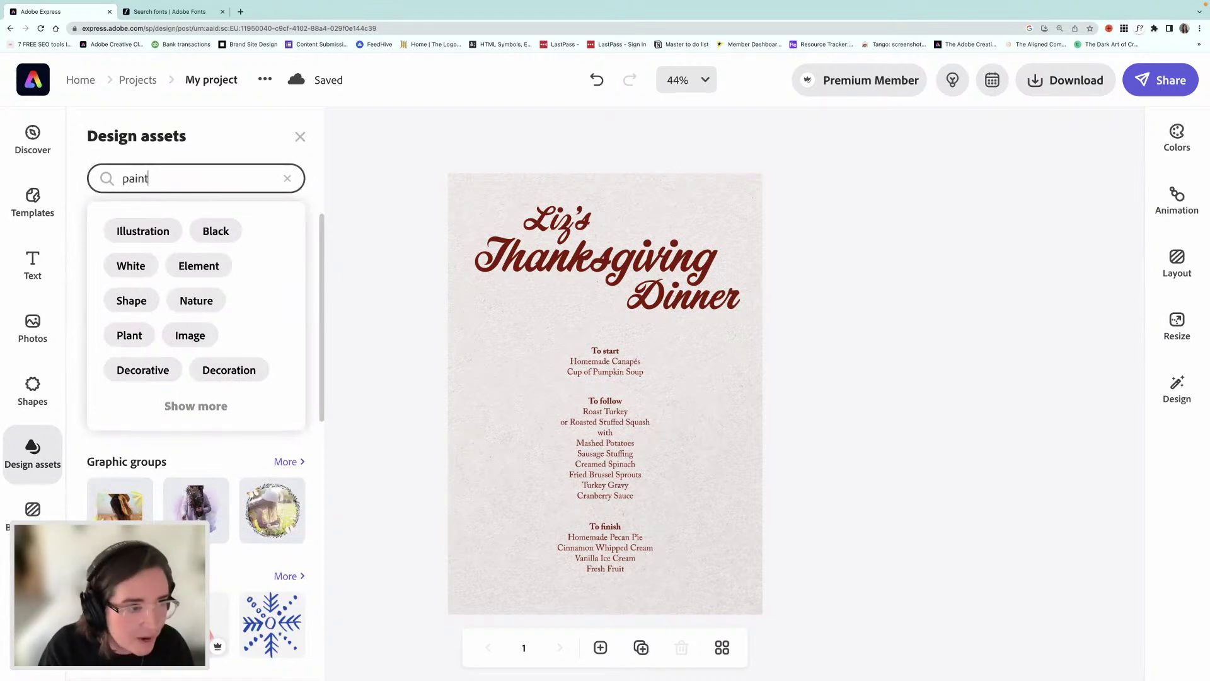
key("Return")
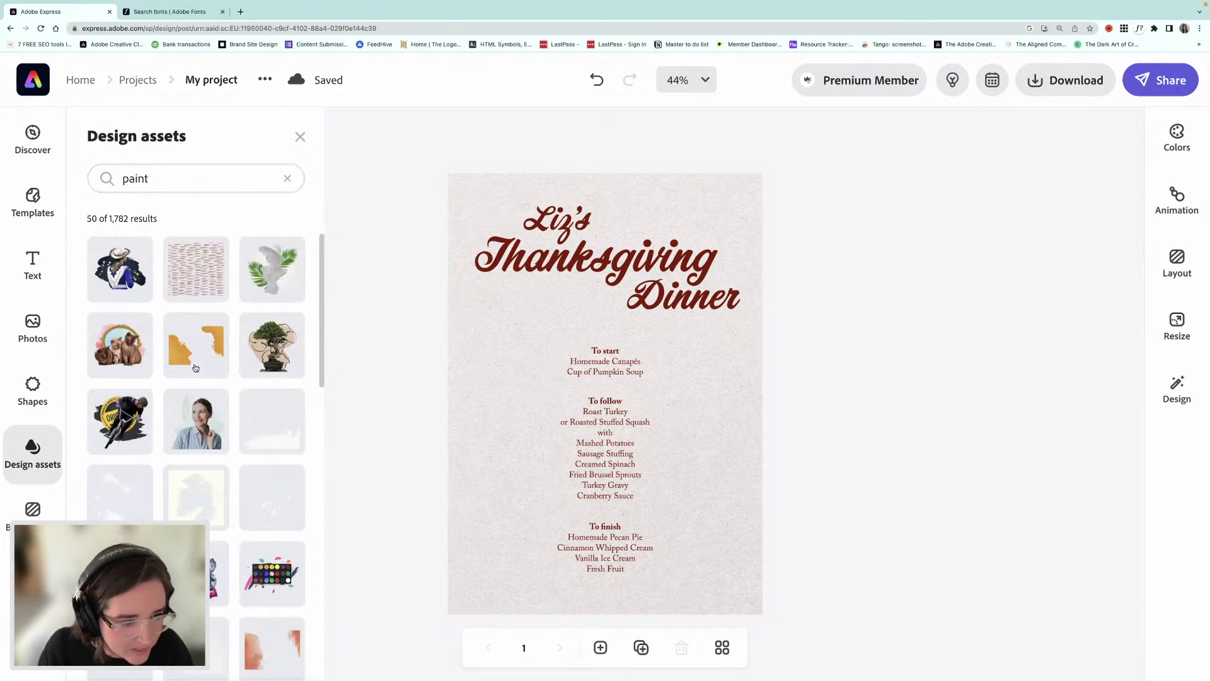
scroll(283, 434, "down", 1)
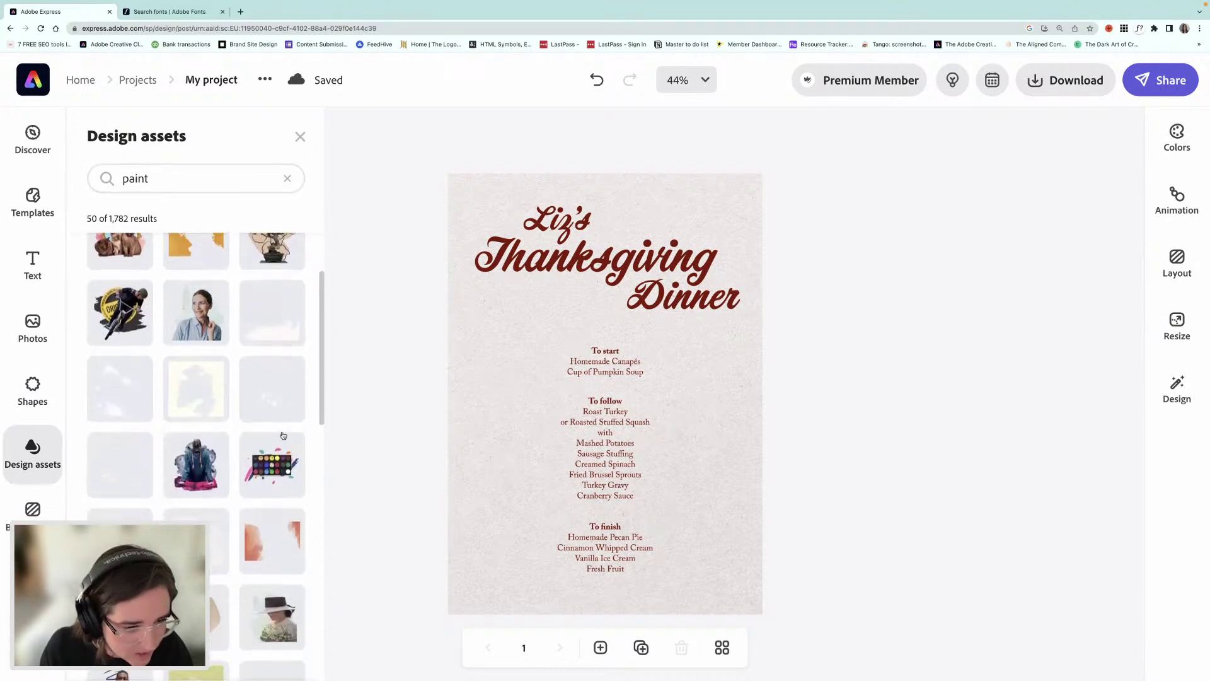
- Place the ragged paint-stroke image in the page's lower-right corner and layer it below the menu text, directly above the paper texture
mouse_move(285, 344)
left_mouse_down()
mouse_move(400, 408)
mouse_move(688, 445)
mouse_move(715, 613)
left_mouse_up()
left_click_drag(641, 498, 505, 451)
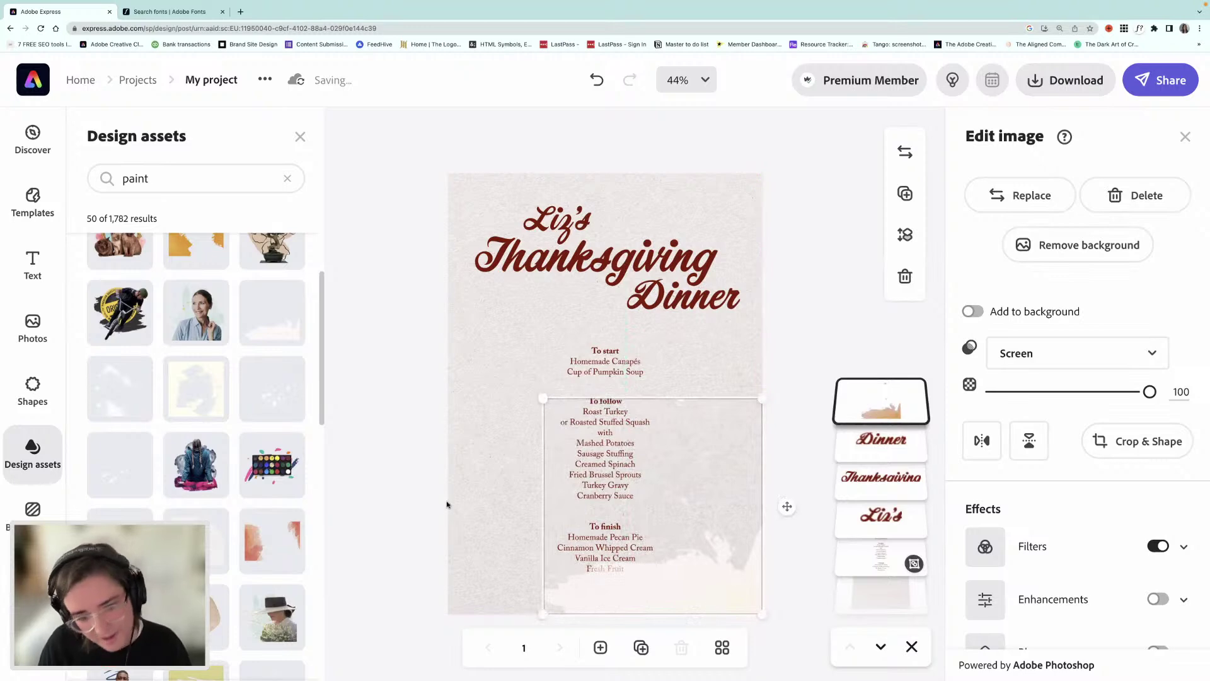
mouse_move(878, 416)
left_mouse_down()
mouse_move(856, 409)
mouse_move(858, 595)
left_mouse_up()
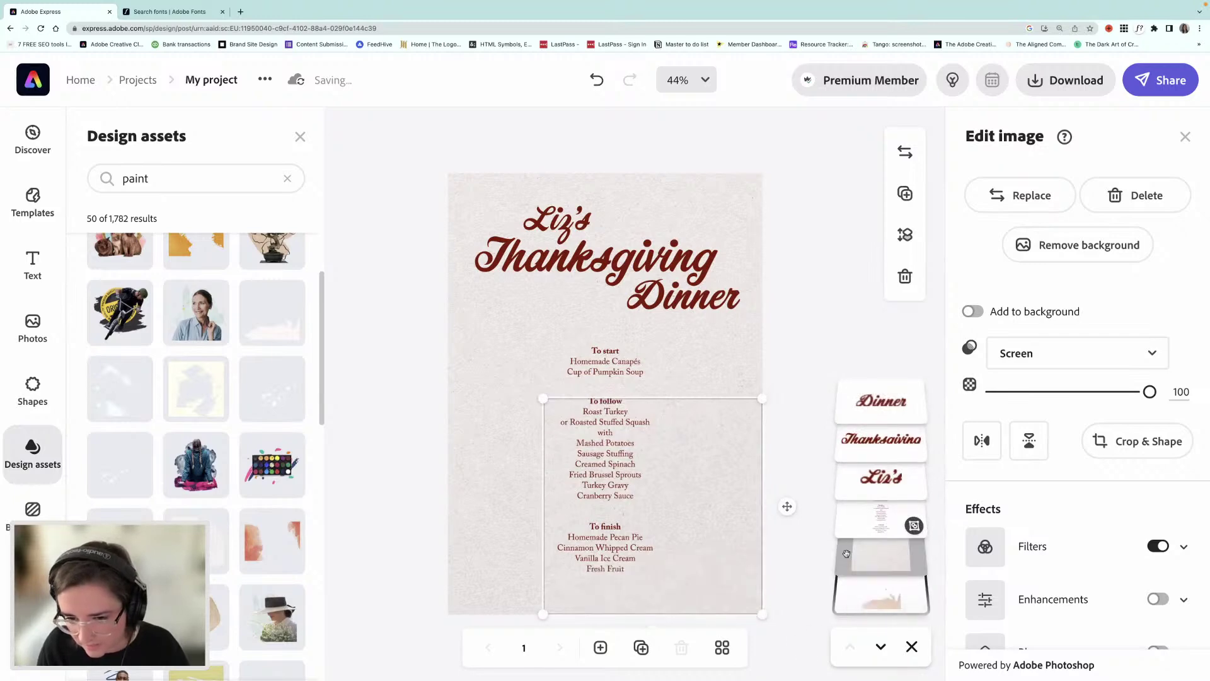
left_click_drag(843, 563, 845, 598)
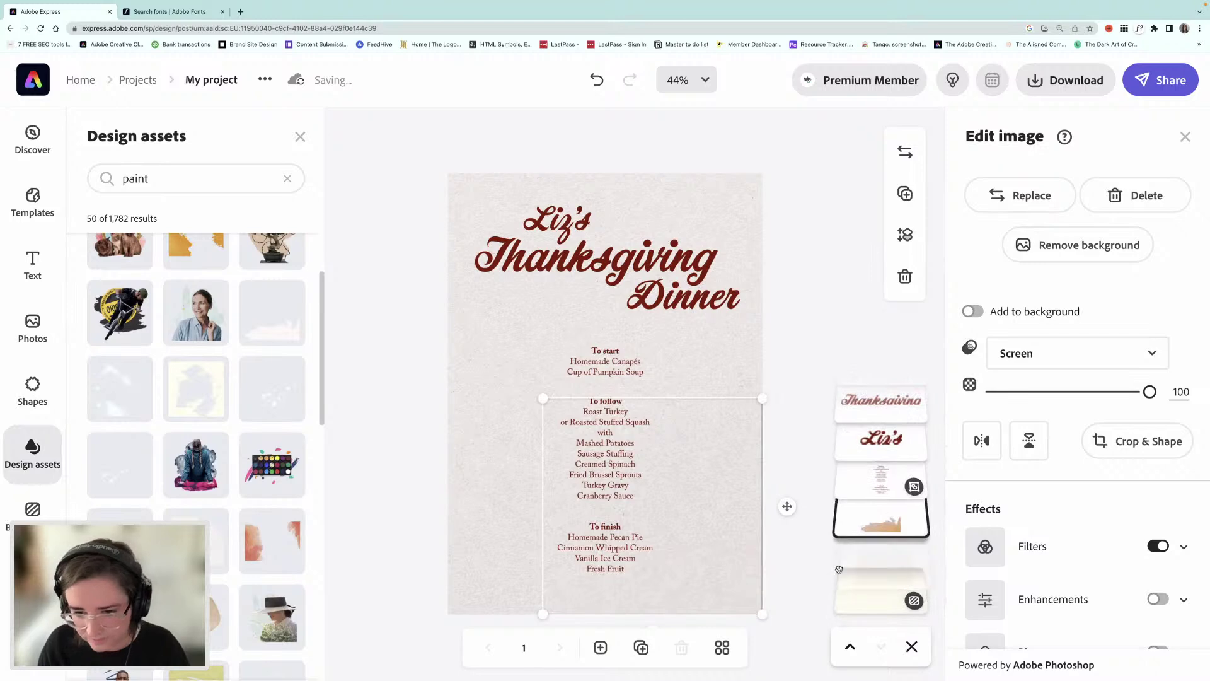
- Add two splatter images from the paint assets, one at the page's left edge below the title, the other across the menu area
left_click(427, 506)
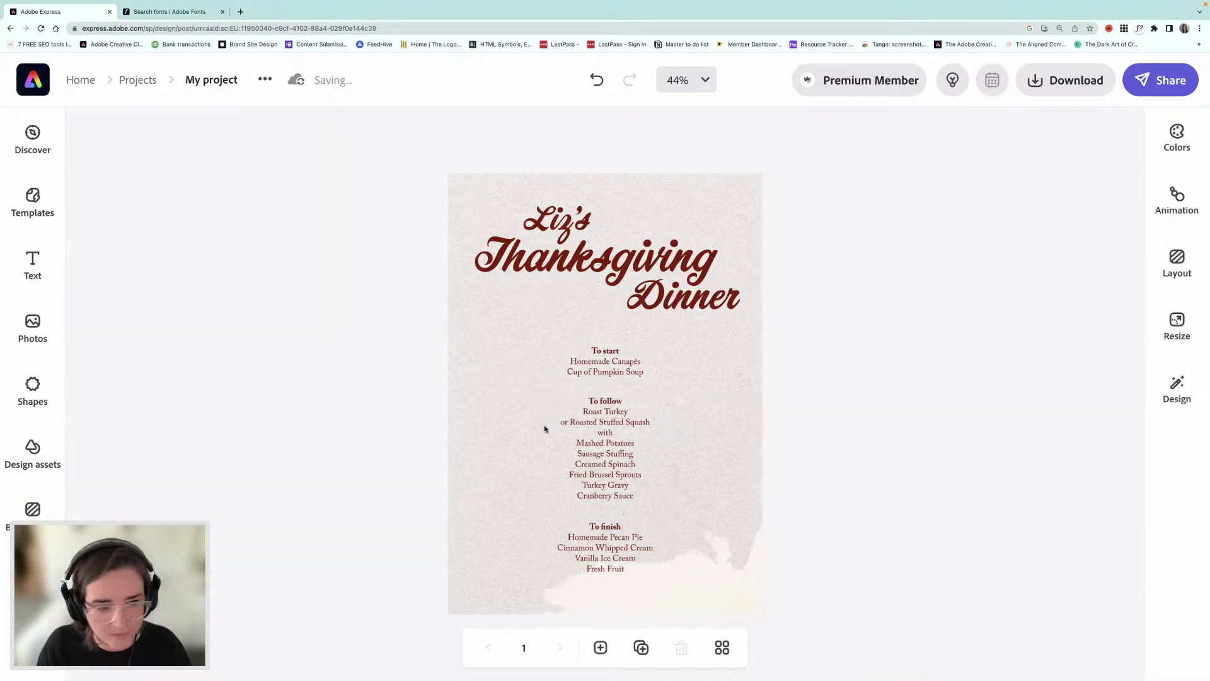
left_click(35, 453)
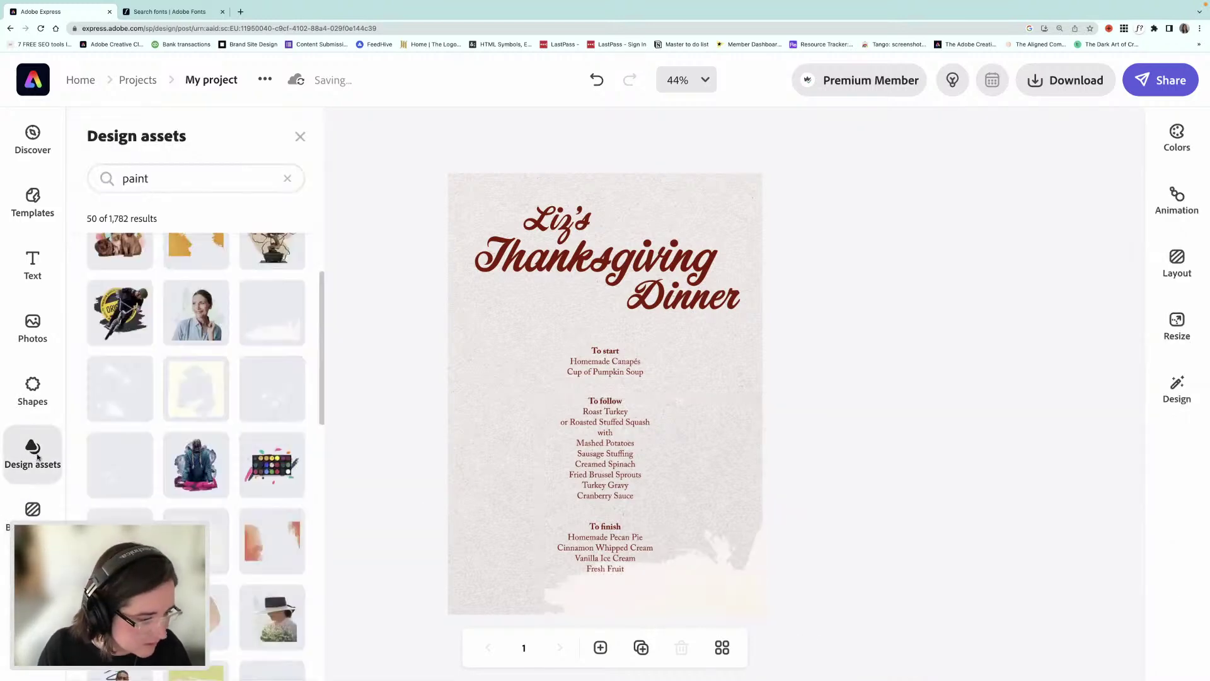
scroll(195, 492, "down", 3)
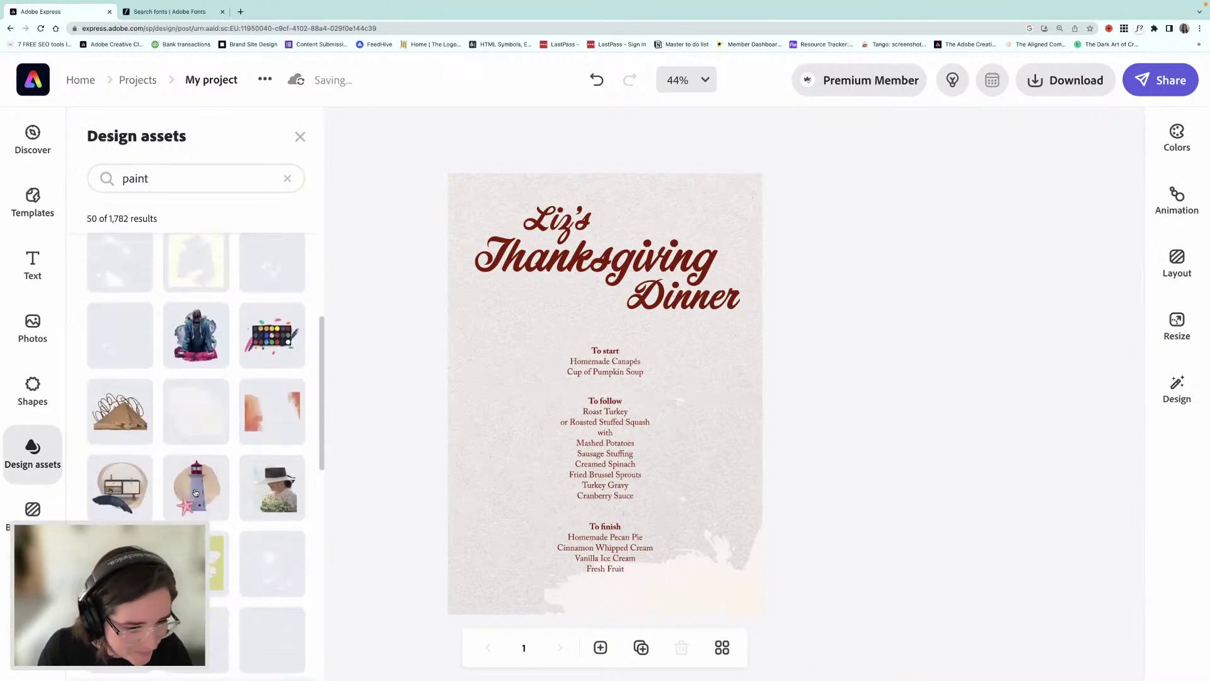
scroll(193, 501, "up", 2)
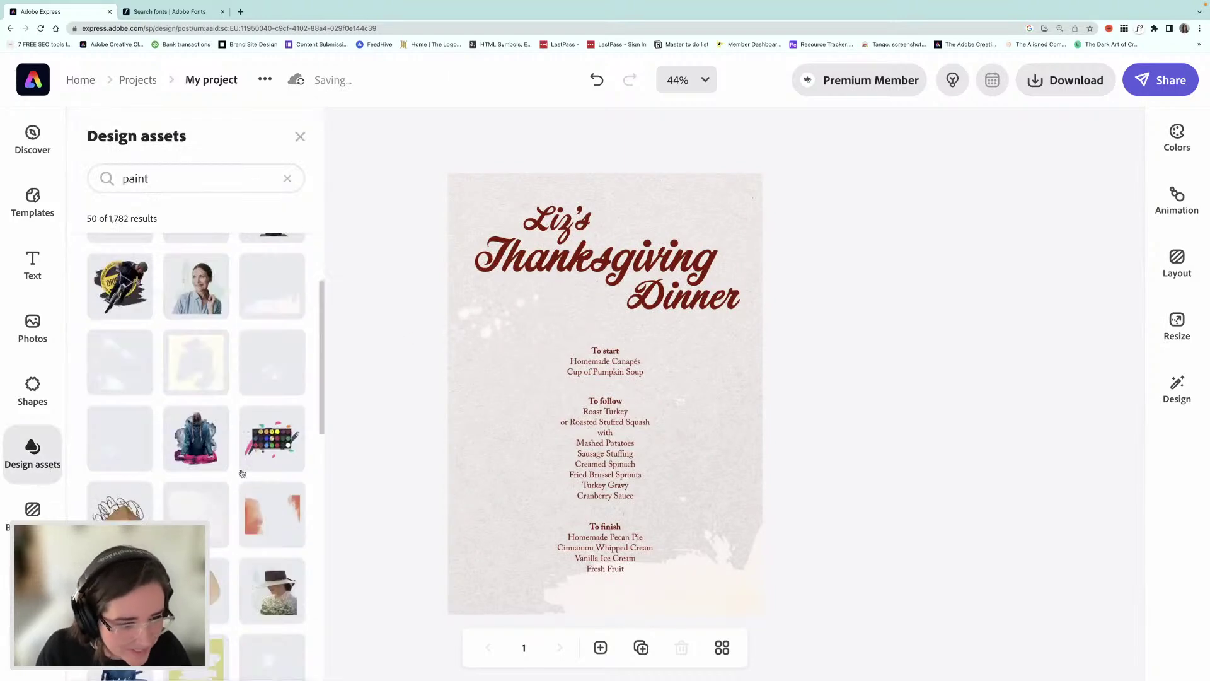
scroll(242, 472, "down", 10)
scroll(243, 473, "down", 4)
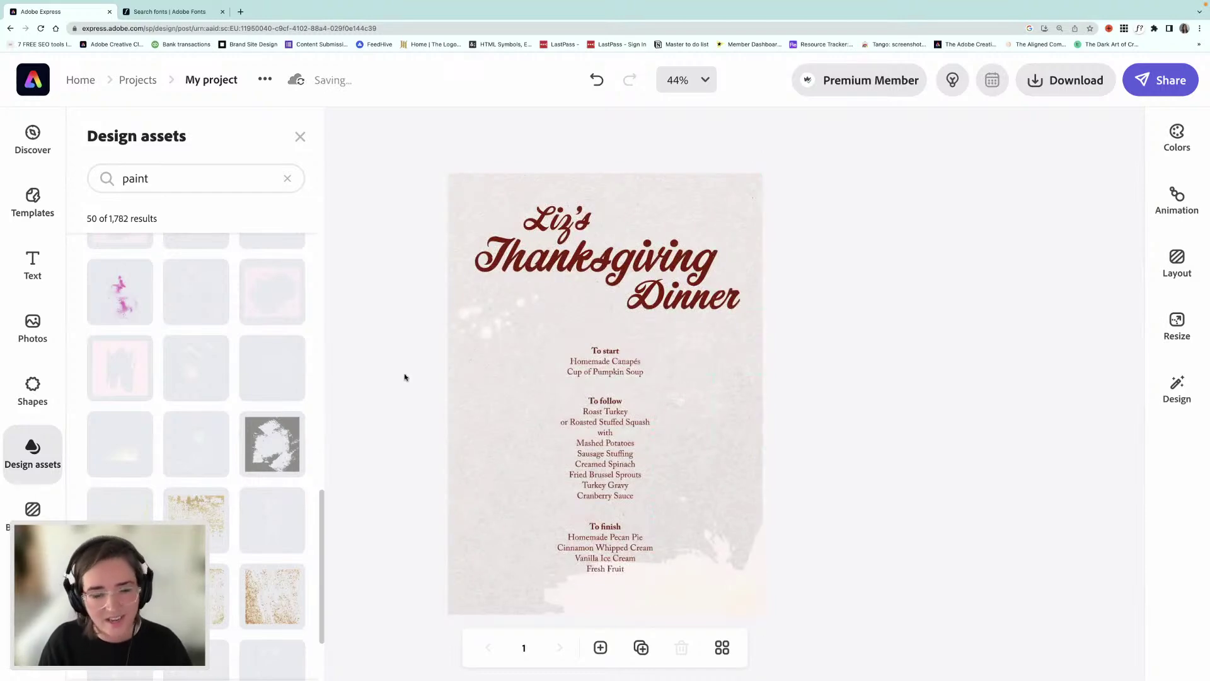
left_click(365, 354)
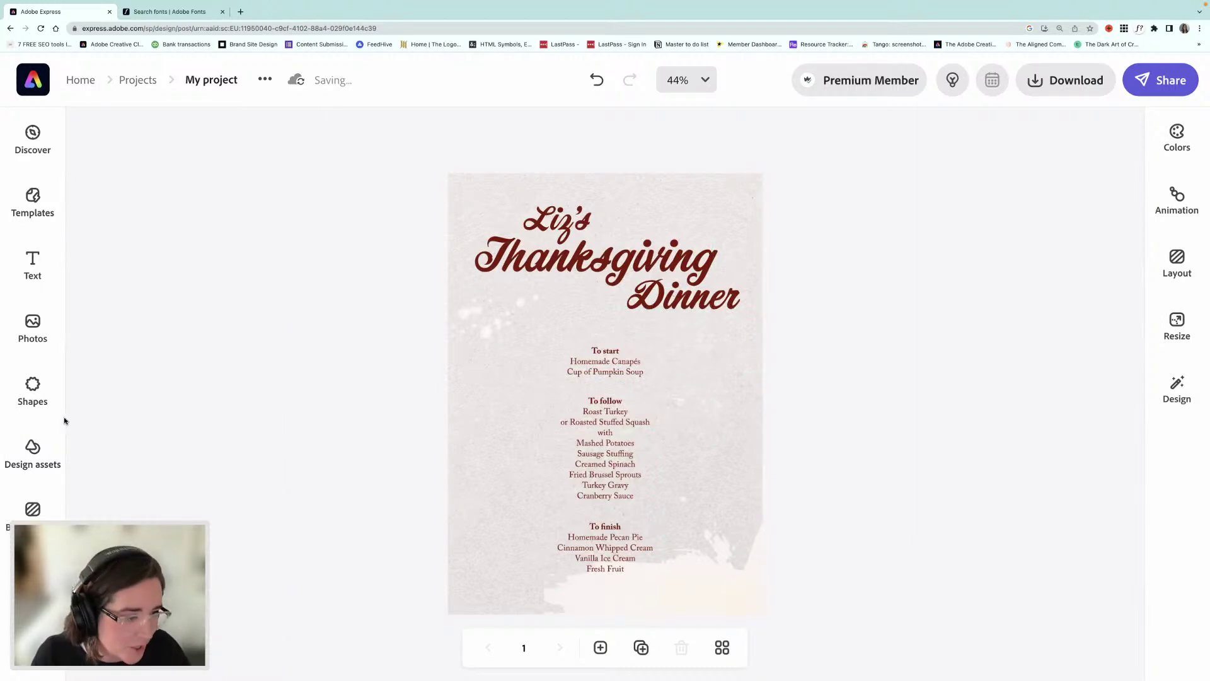
- Search the shapes library for "Thanksgiving"
left_click(32, 392)
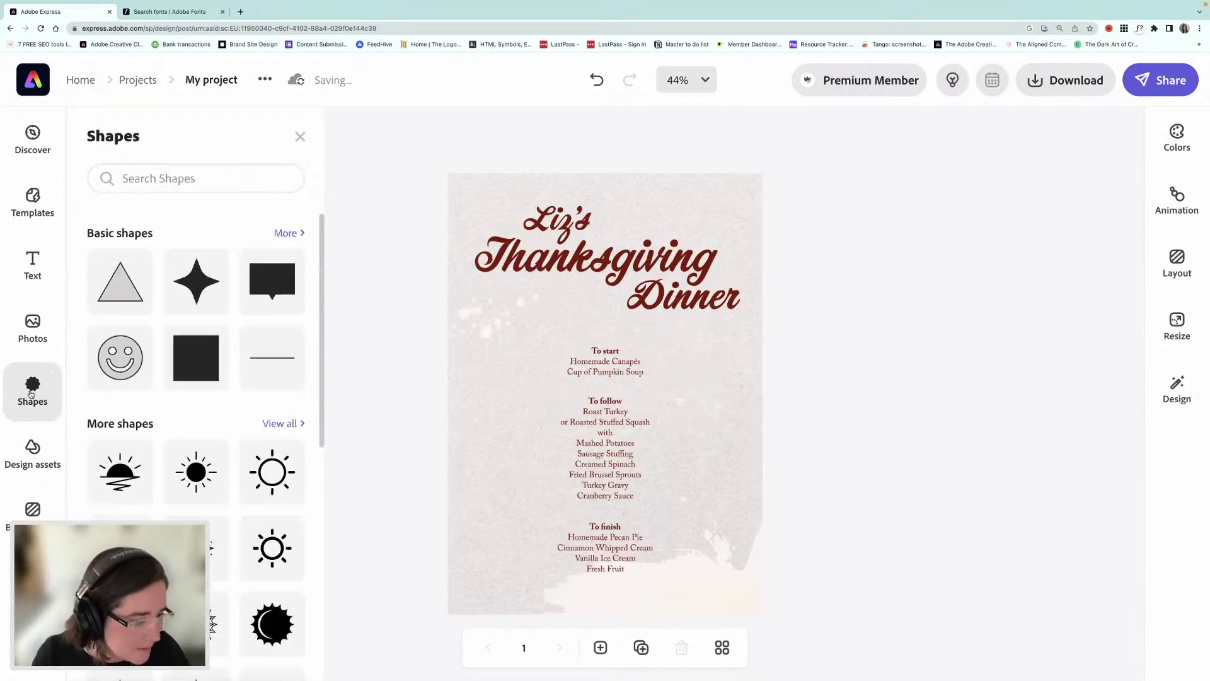
left_click(141, 184)
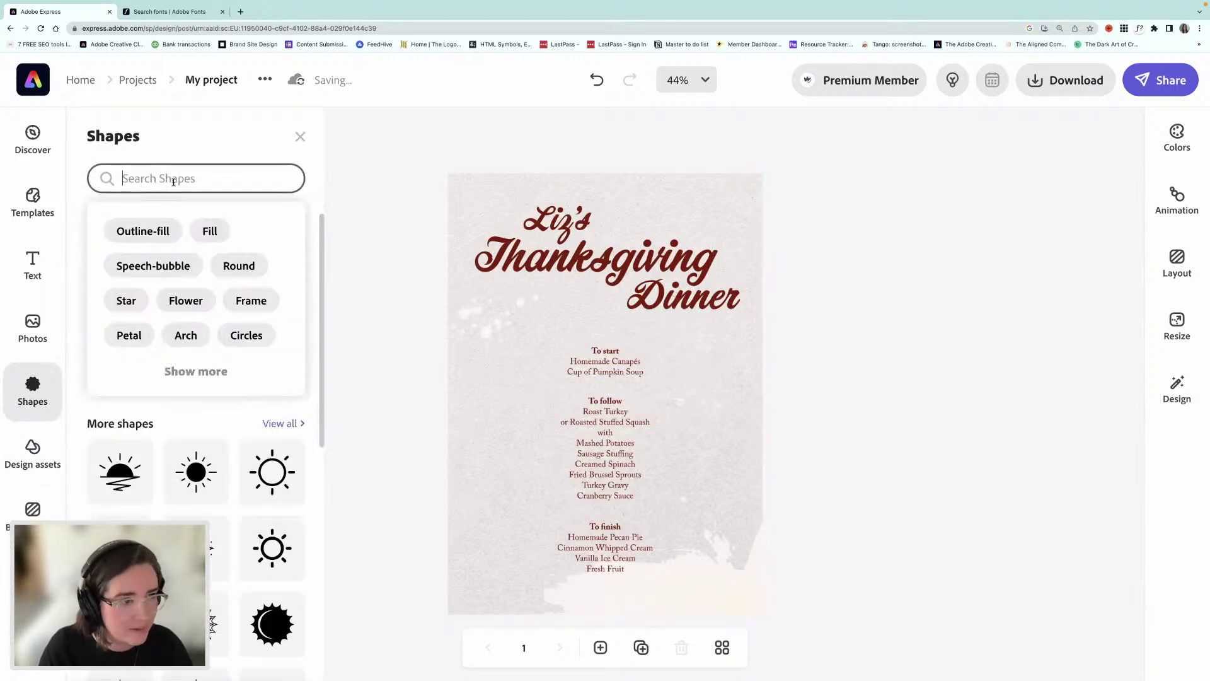
type("Thanksgiving")
key("Return")
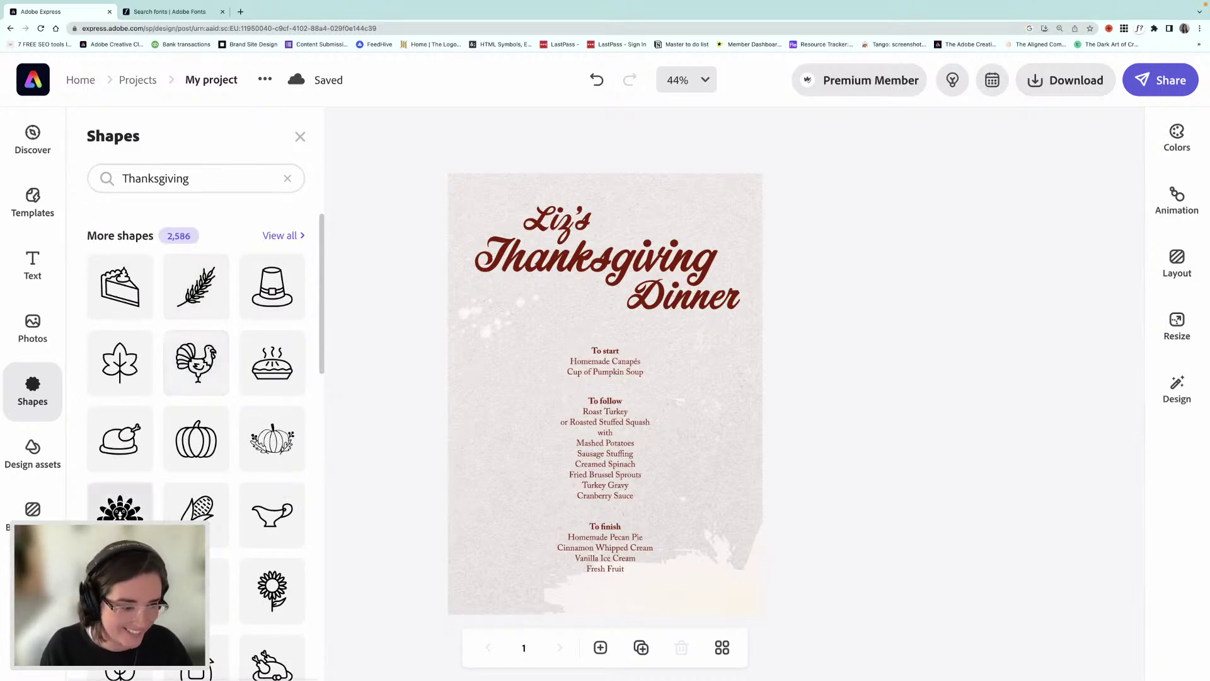
- Add the front-facing turkey shape as a small icon and center it between the title and the "To start" heading
left_click_drag(616, 401, 595, 327)
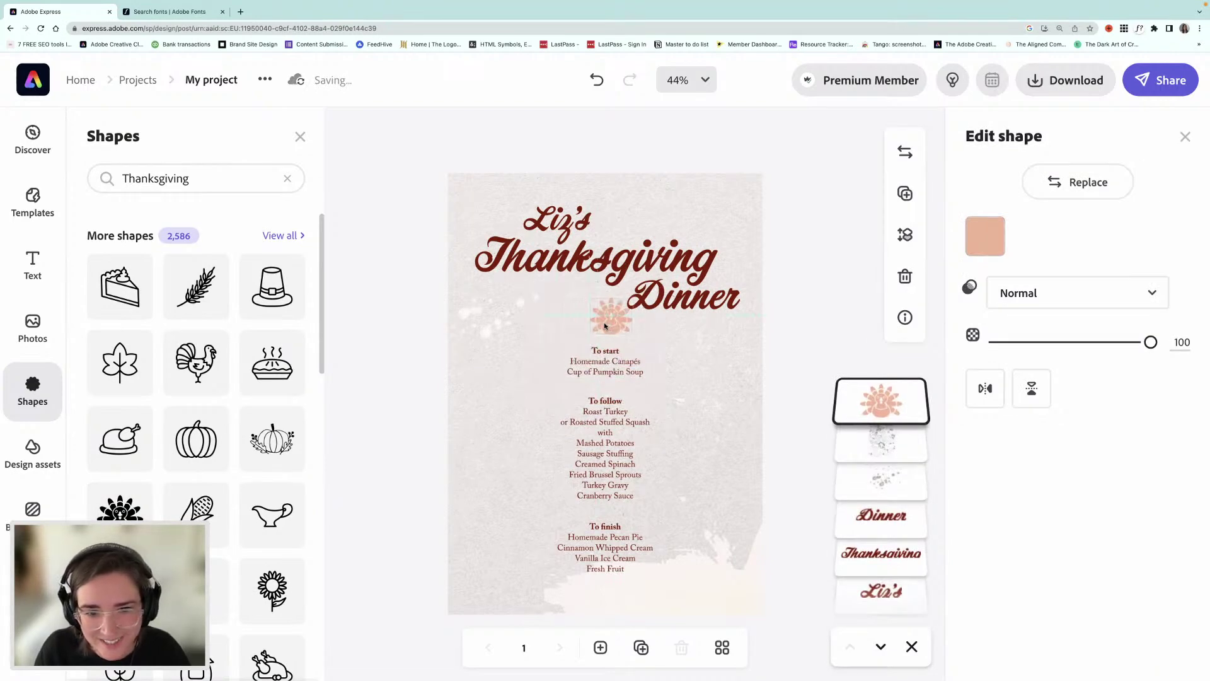
left_click_drag(602, 324, 602, 324)
key("Down")
key("Down")
key("Down")
key("Down")
key("Down")
key("Down")
key("Down")
key("Down")
key("Down")
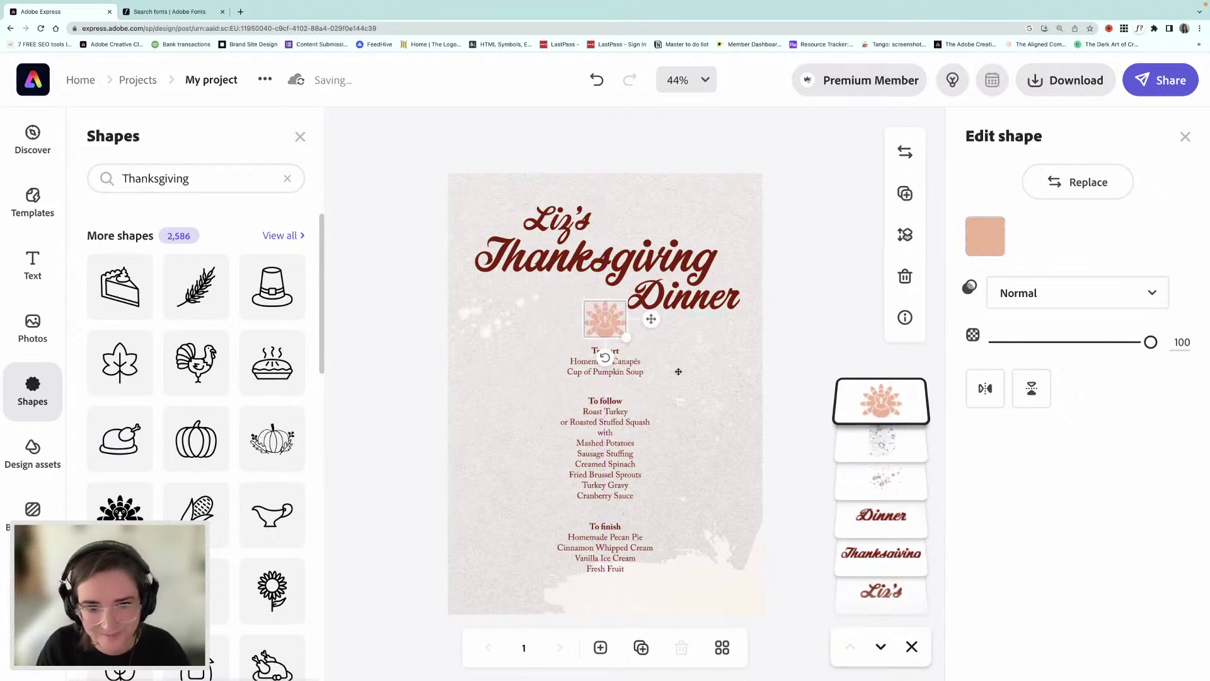
- Try nudging the title word "Dinner" slightly to the right, away from the turkey icon
left_click(732, 314)
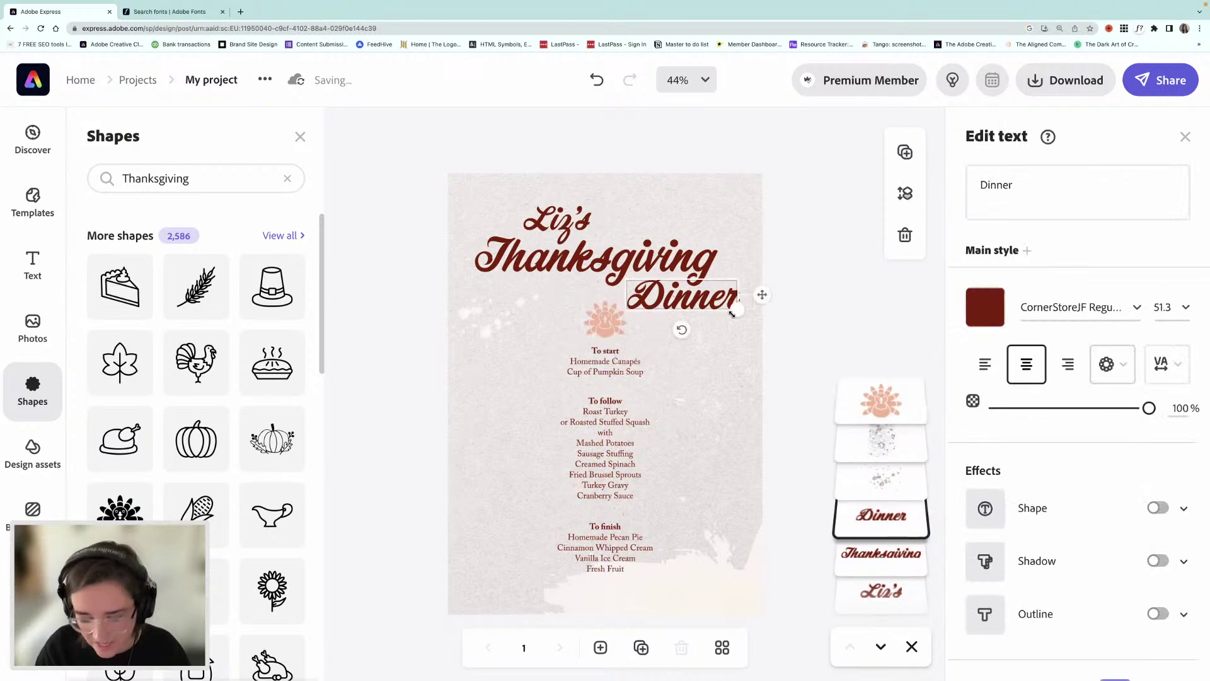
key("Right")
key("Right")
key("Right")
key("Right")
key("Right")
key("Right")
key("Right")
key("Right")
key("Right")
key("Right")
key("Right")
key("Right")
key("Right")
key("Right")
key("Right")
key("Right")
key("Right")
key("Right")
key("Right")
key("Right")
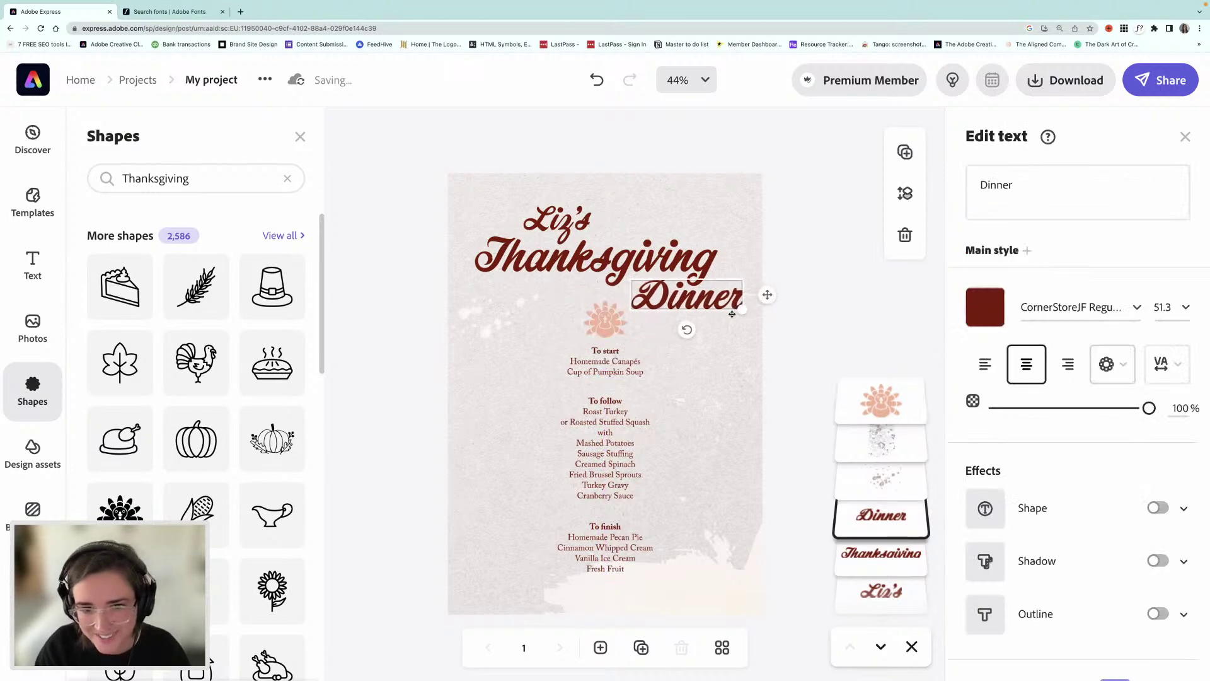
key("Right")
key("Right")
key("Right")
key("Right")
key("Left")
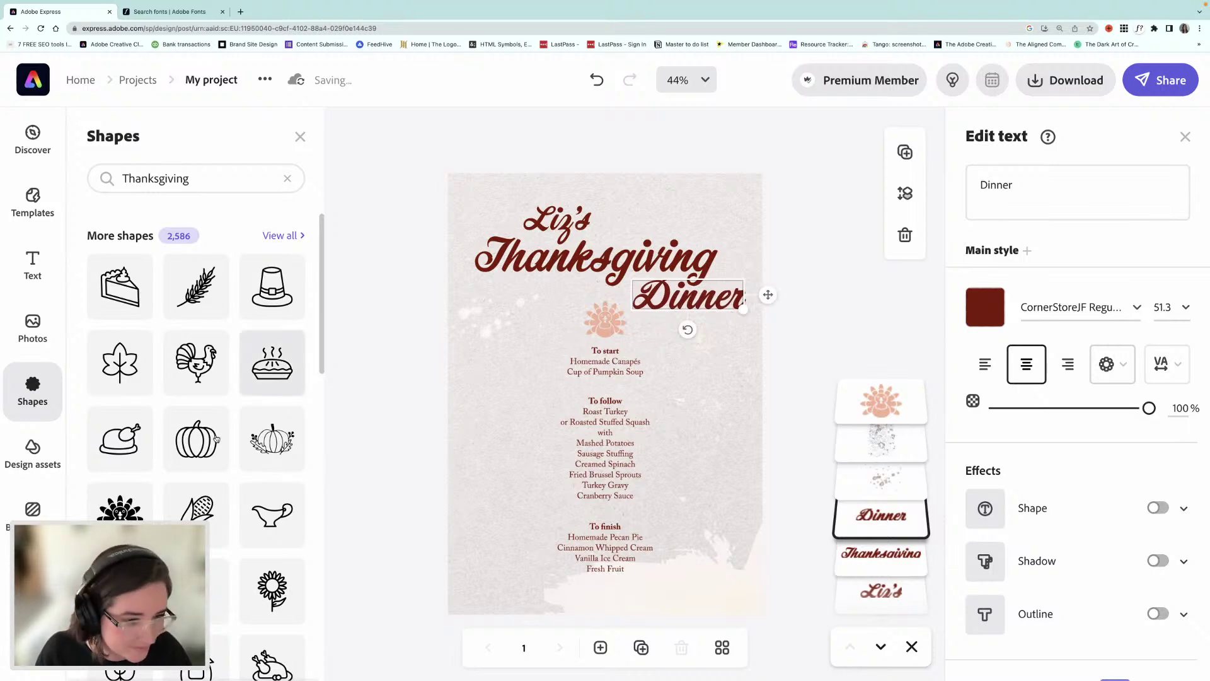
- Nudge the title word "Dinner" back left to its previous position
scroll(217, 436, "down", 5)
scroll(218, 437, "down", 5)
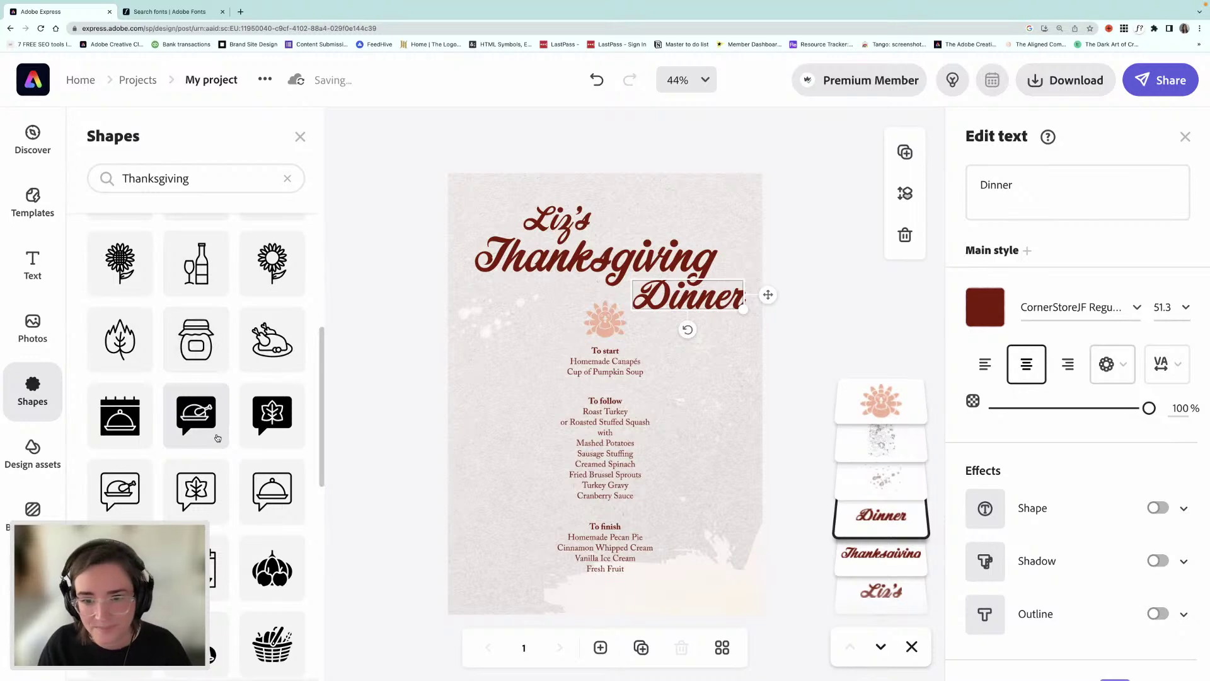
key("Left")
key("Left")
key("Left")
key("Left")
key("Left")
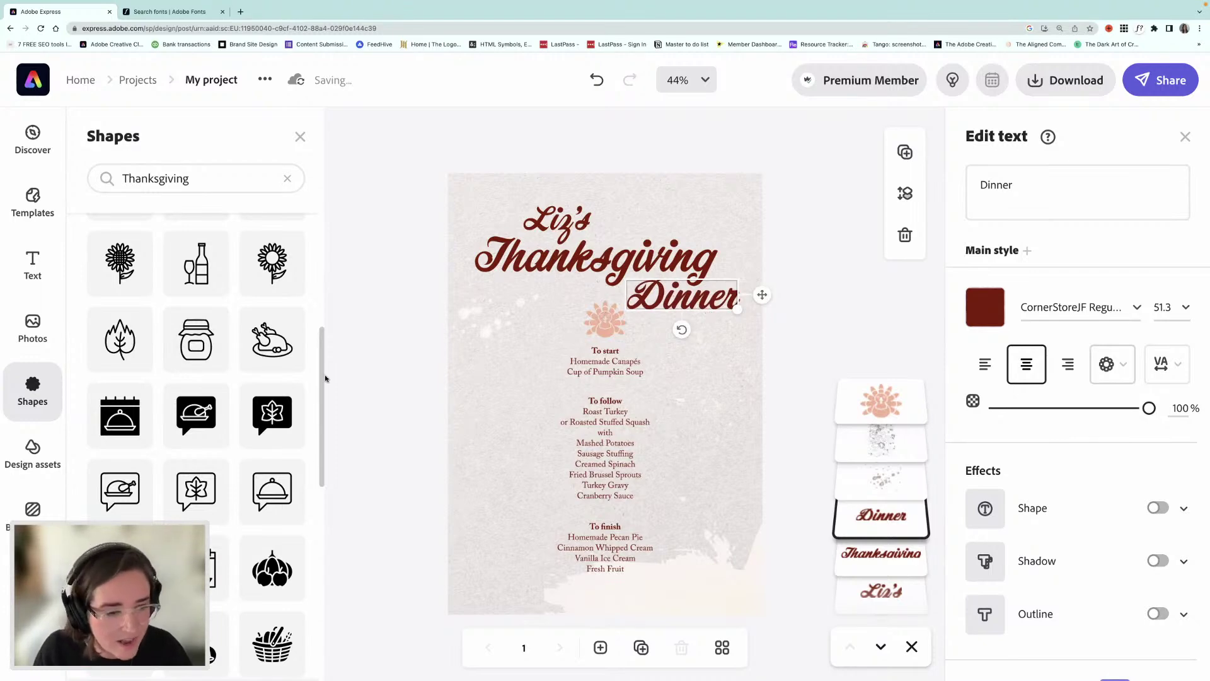
- Add the solid acorn shape, shrink and tilt it, and place it on the paint stroke in the page's lower-right corner
scroll(241, 417, "down", 5)
scroll(241, 416, "down", 5)
scroll(242, 417, "down", 4)
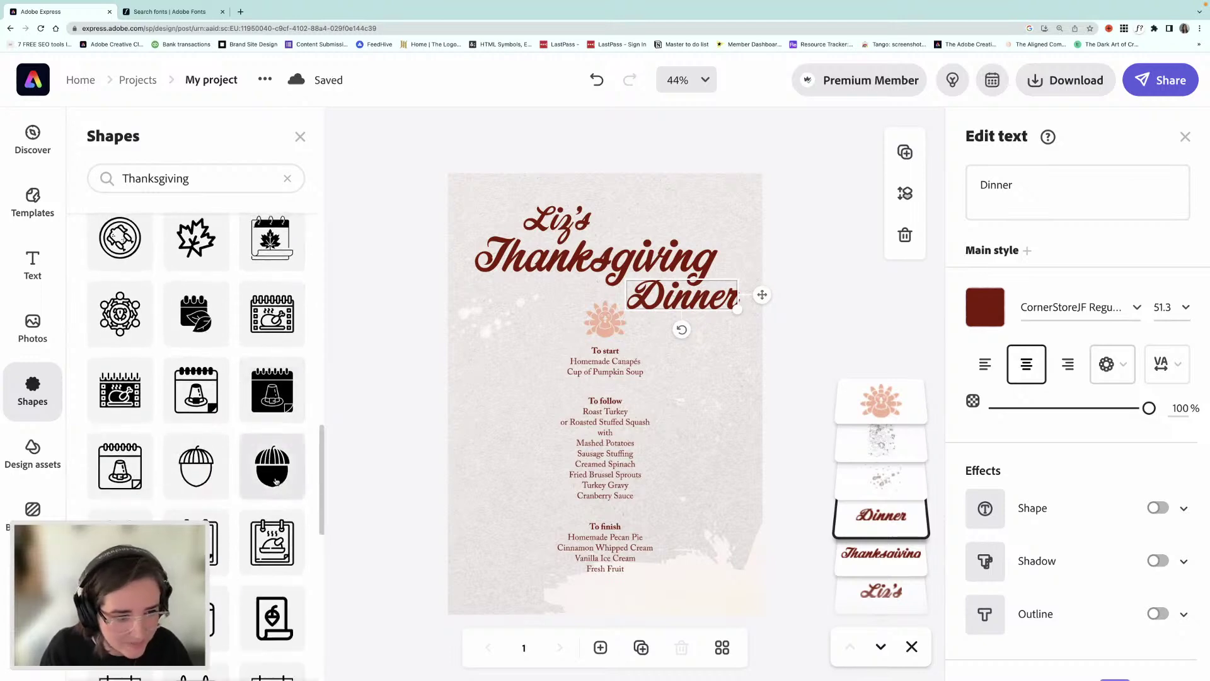
left_click(277, 482)
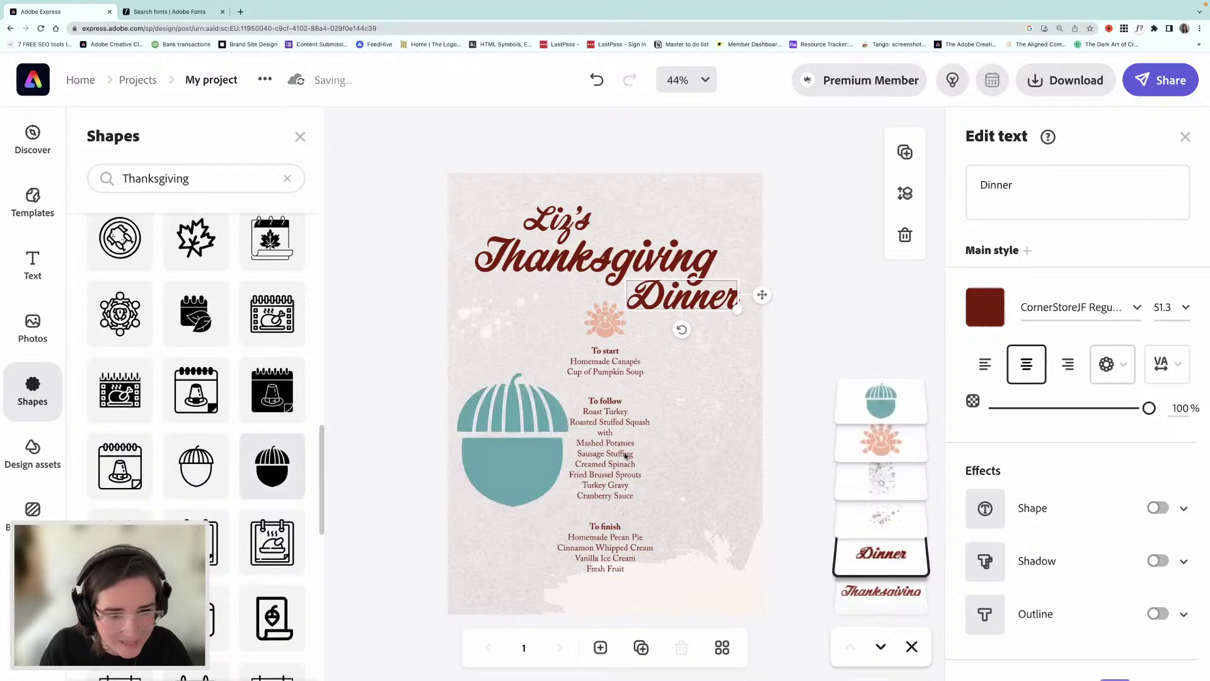
left_click(522, 459)
left_click_drag(569, 375, 483, 556)
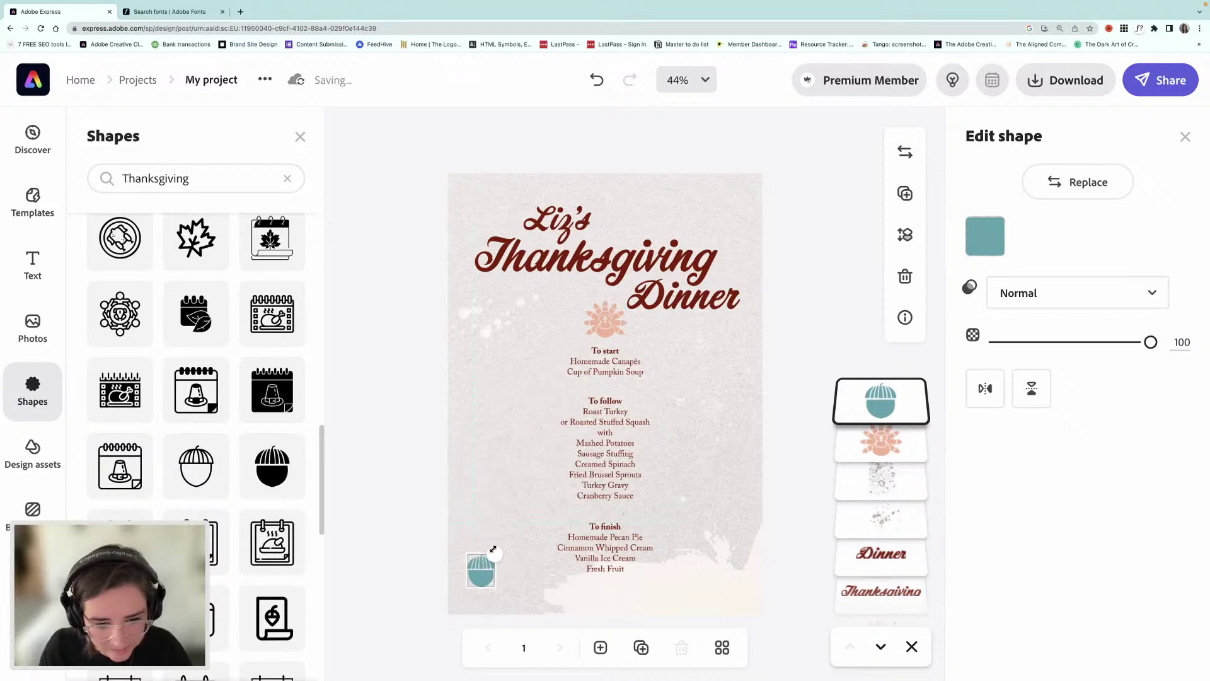
left_click_drag(482, 567, 739, 574)
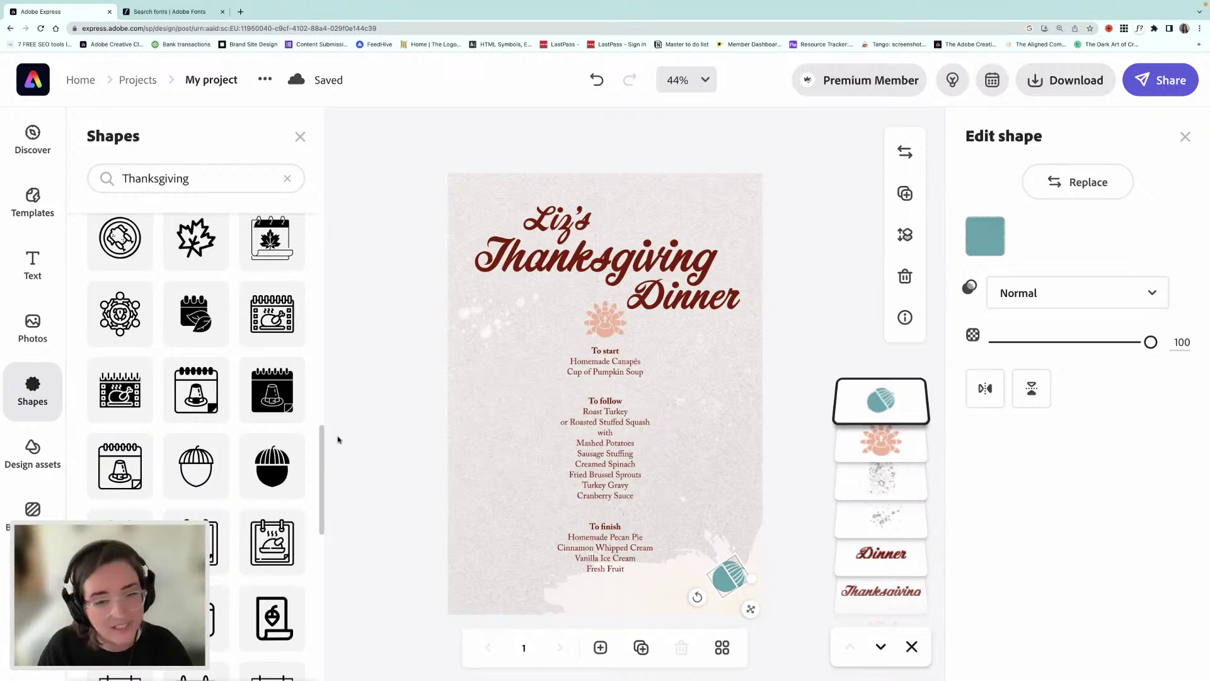
- Add the wheat sprig shape, shrink and slightly rotate it, and place it just below "Dinner" near the page's right edge
scroll(139, 437, "down", 5)
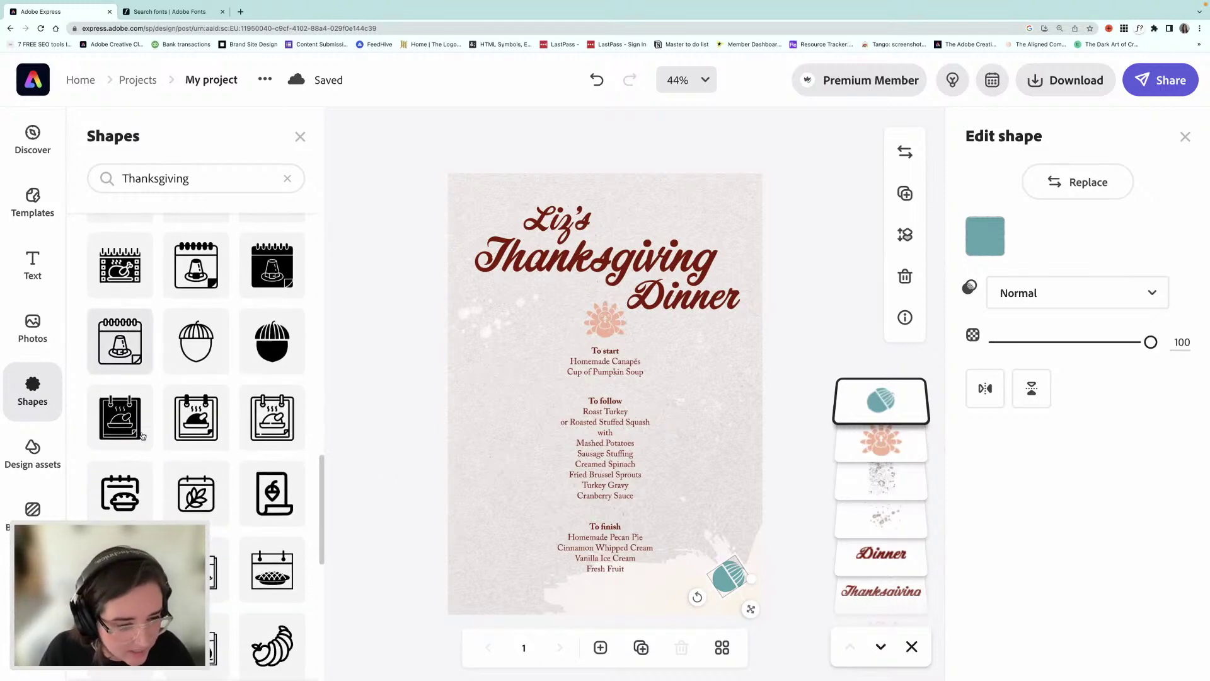
scroll(144, 437, "down", 6)
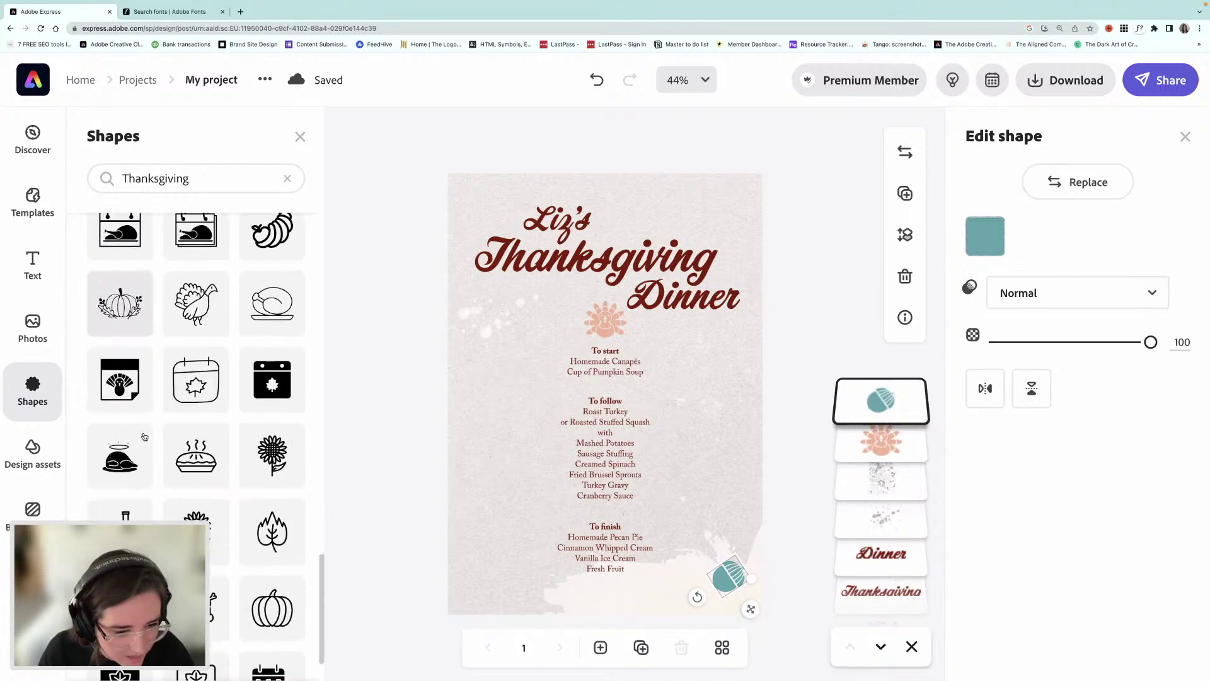
scroll(144, 437, "down", 5)
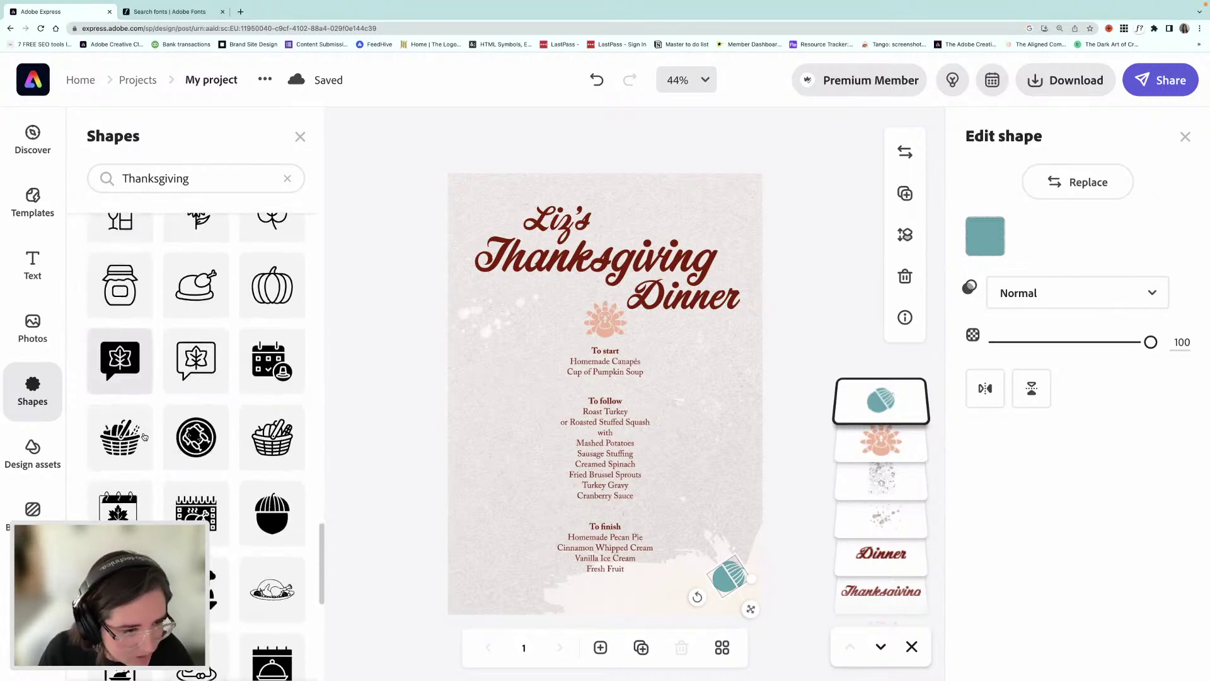
scroll(145, 437, "down", 6)
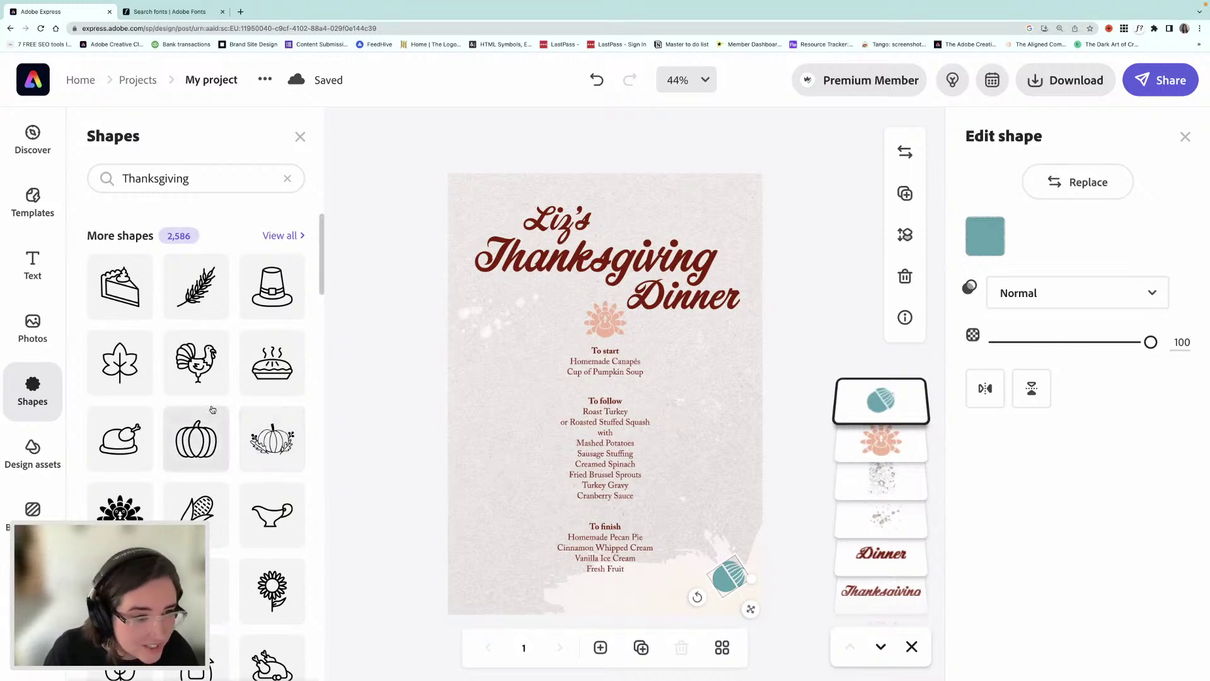
scroll(213, 411, "down", 2)
scroll(213, 411, "up", 2)
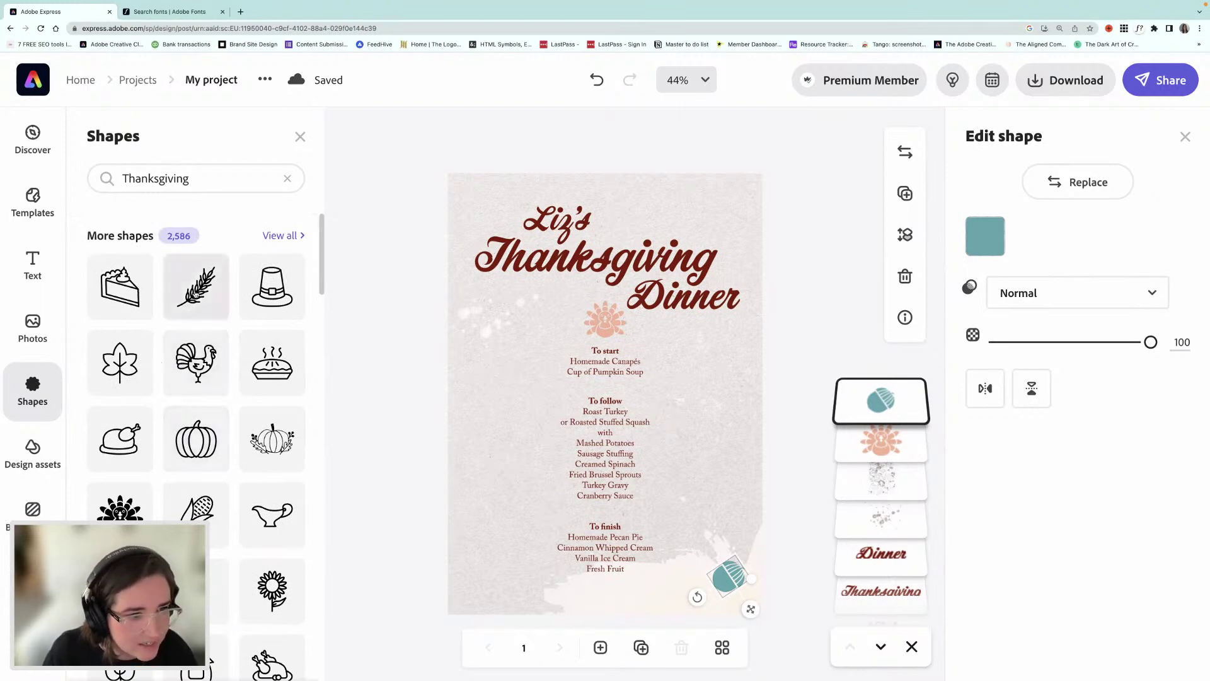
left_click_drag(444, 410, 494, 410)
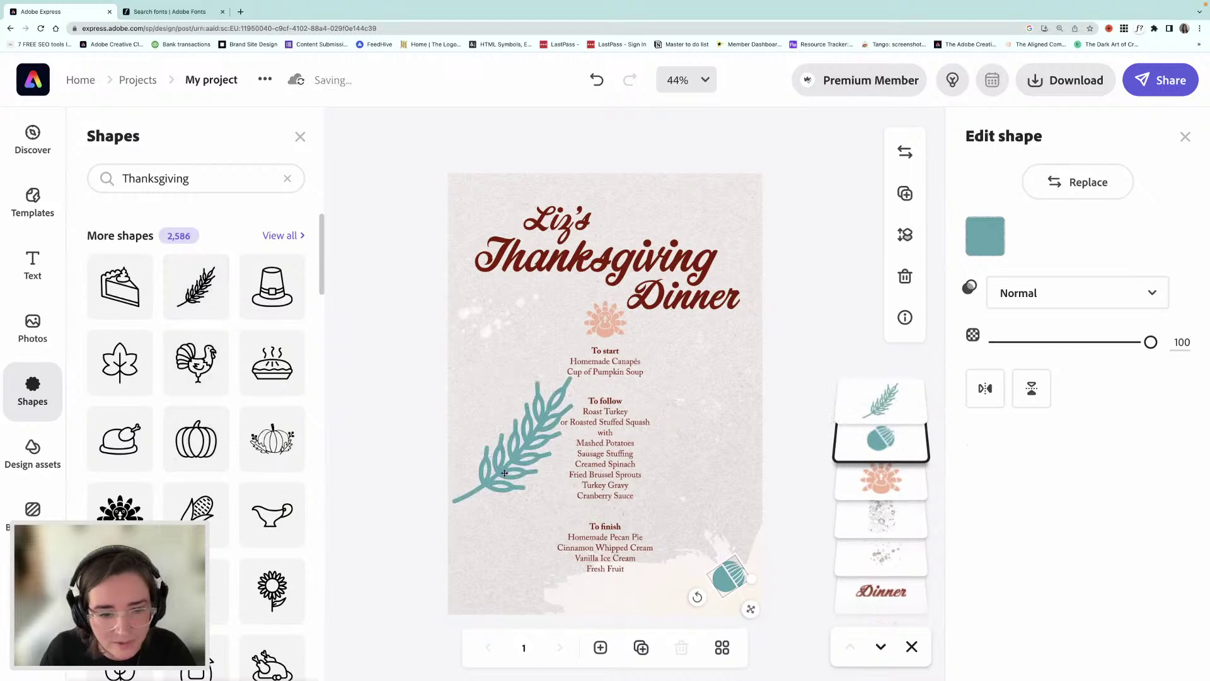
left_click_drag(455, 506, 735, 331)
left_click_drag(735, 373, 714, 368)
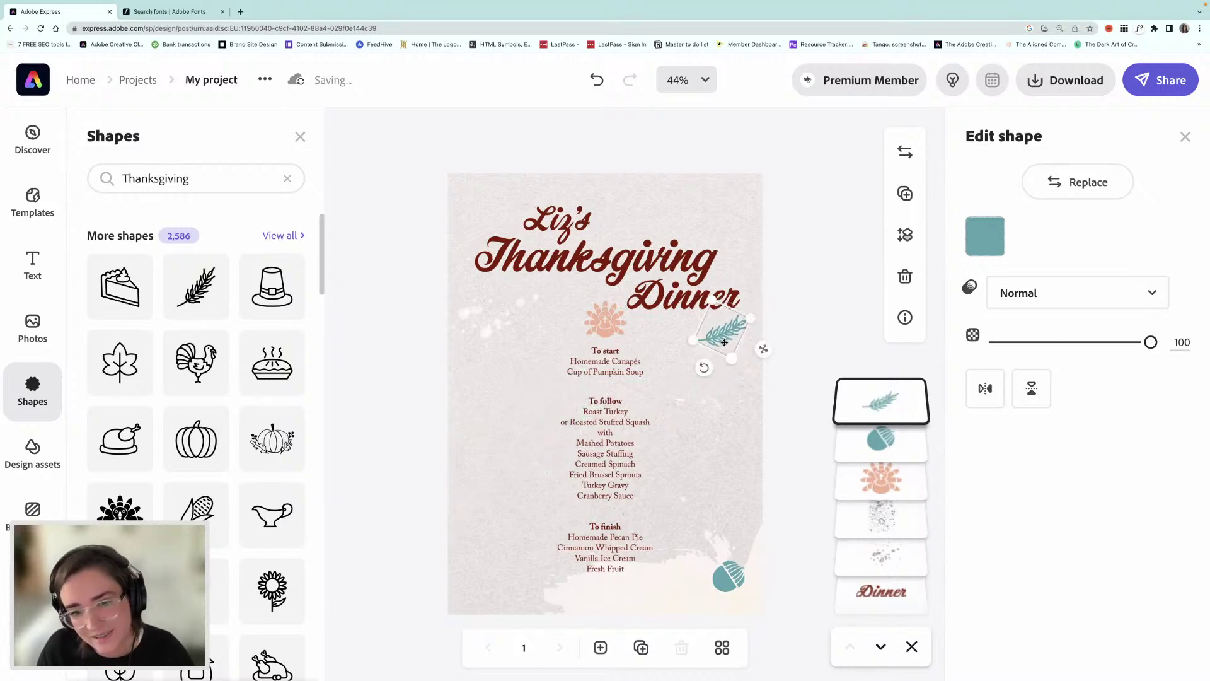
left_click_drag(724, 334, 722, 338)
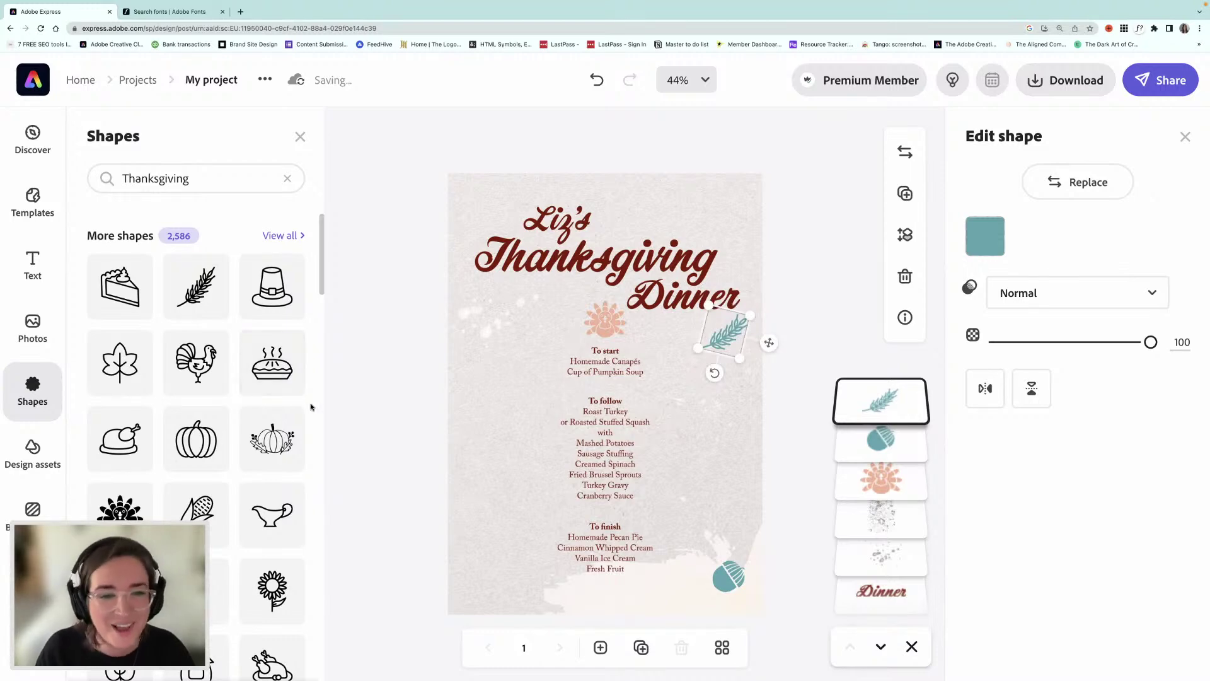
- Add the steaming pie outline shape, shrink it, and place it in the page's lower-left corner
scroll(196, 441, "down", 5)
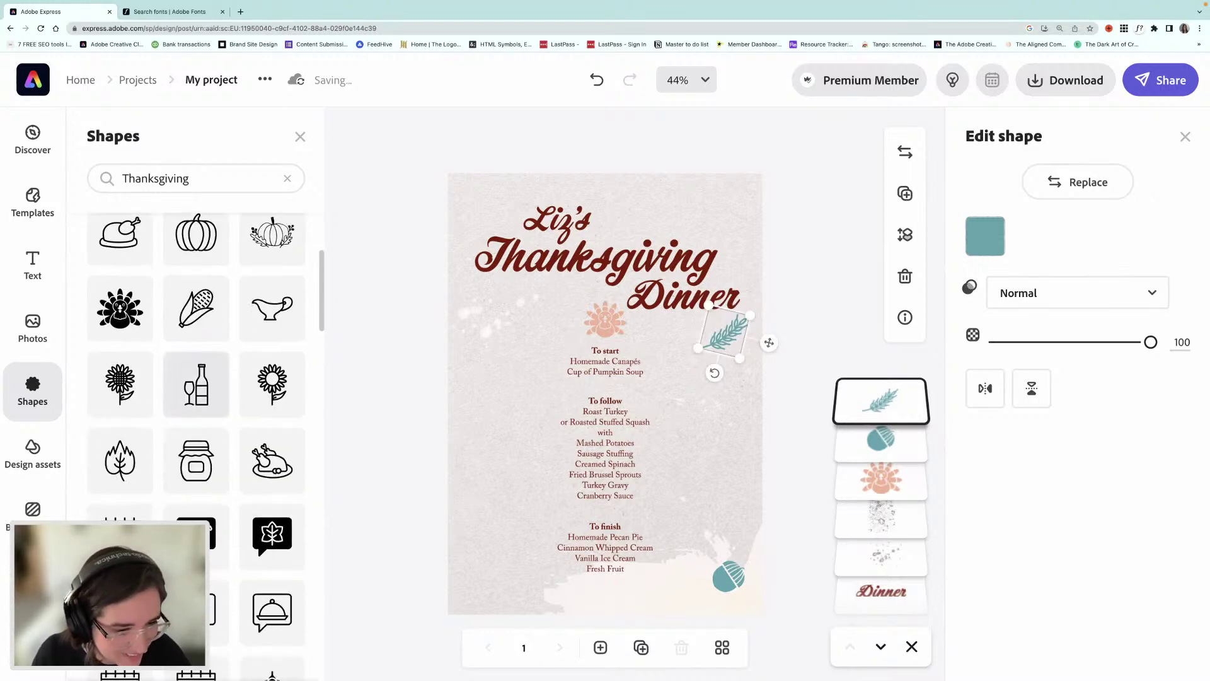
scroll(196, 442, "down", 5)
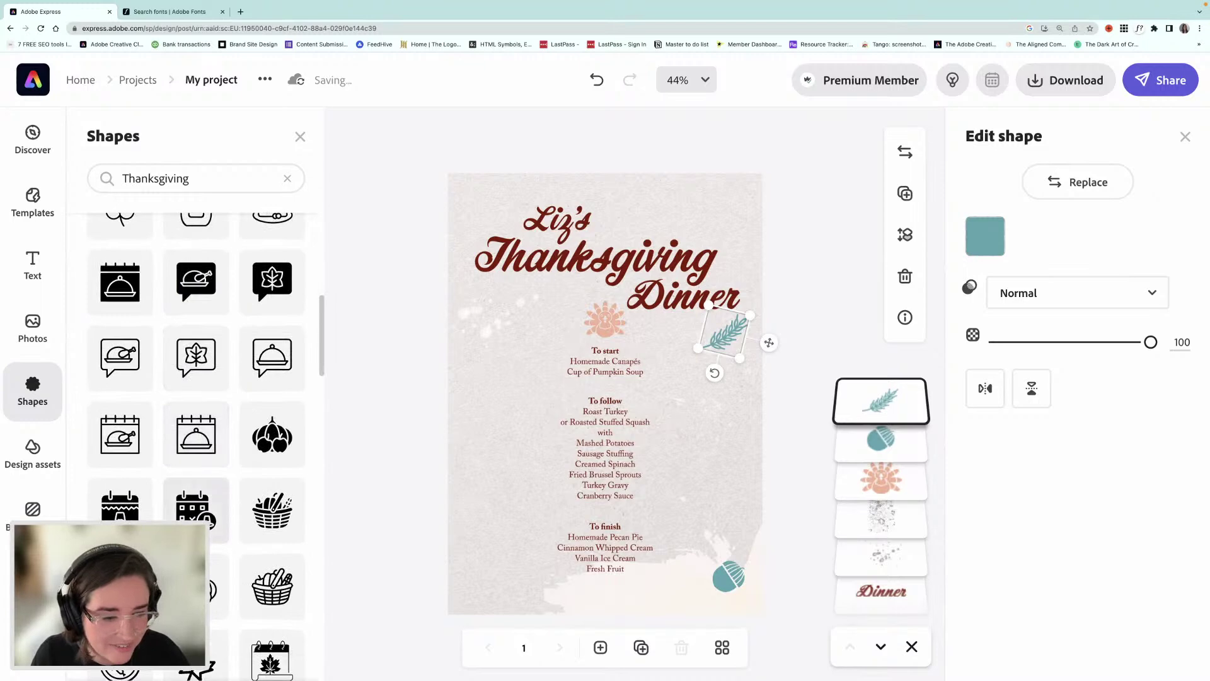
scroll(196, 442, "down", 5)
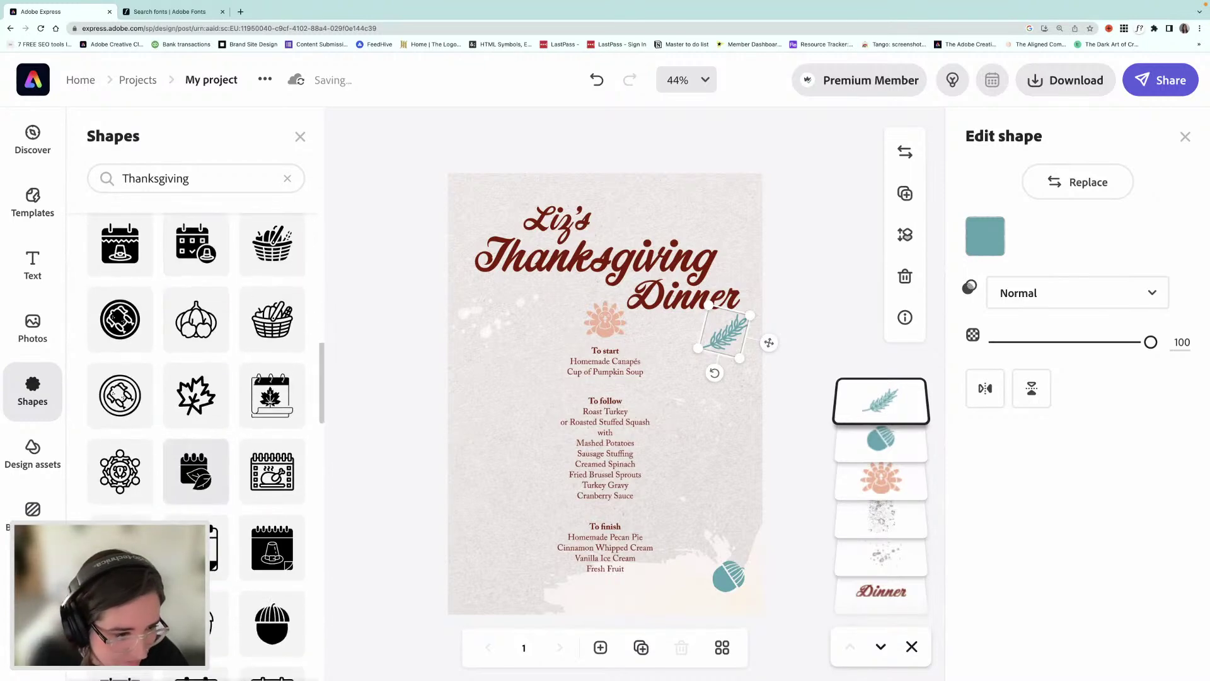
scroll(196, 455, "down", 3)
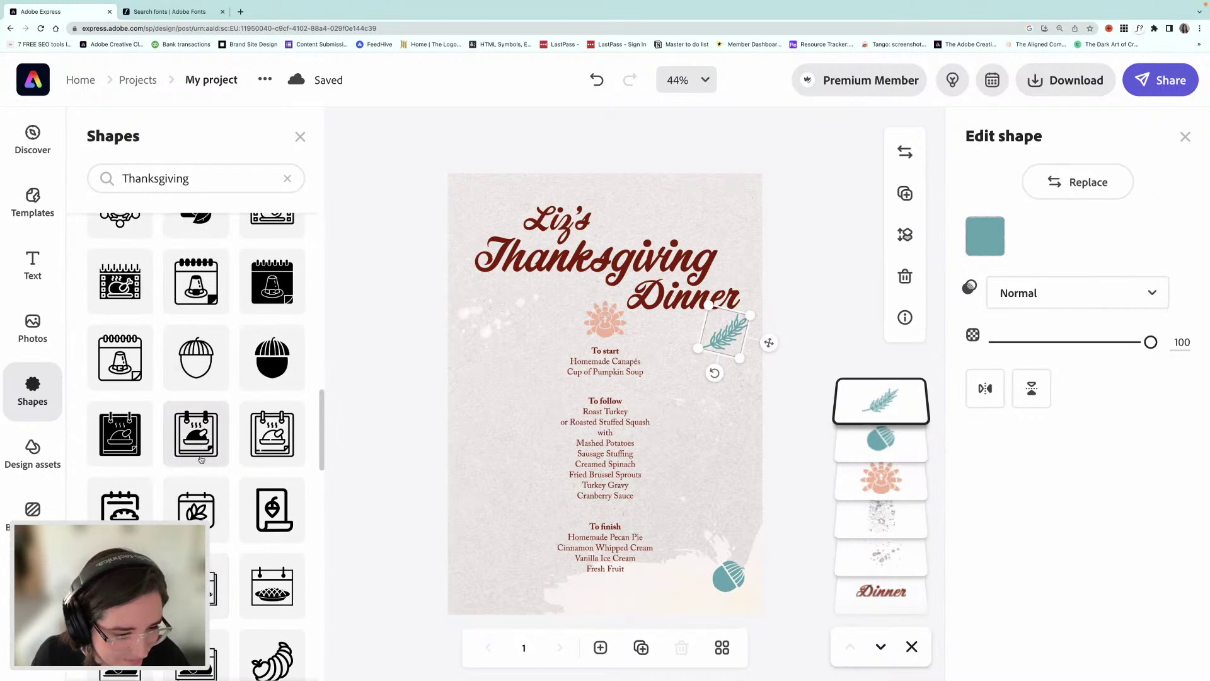
scroll(209, 498, "down", 3)
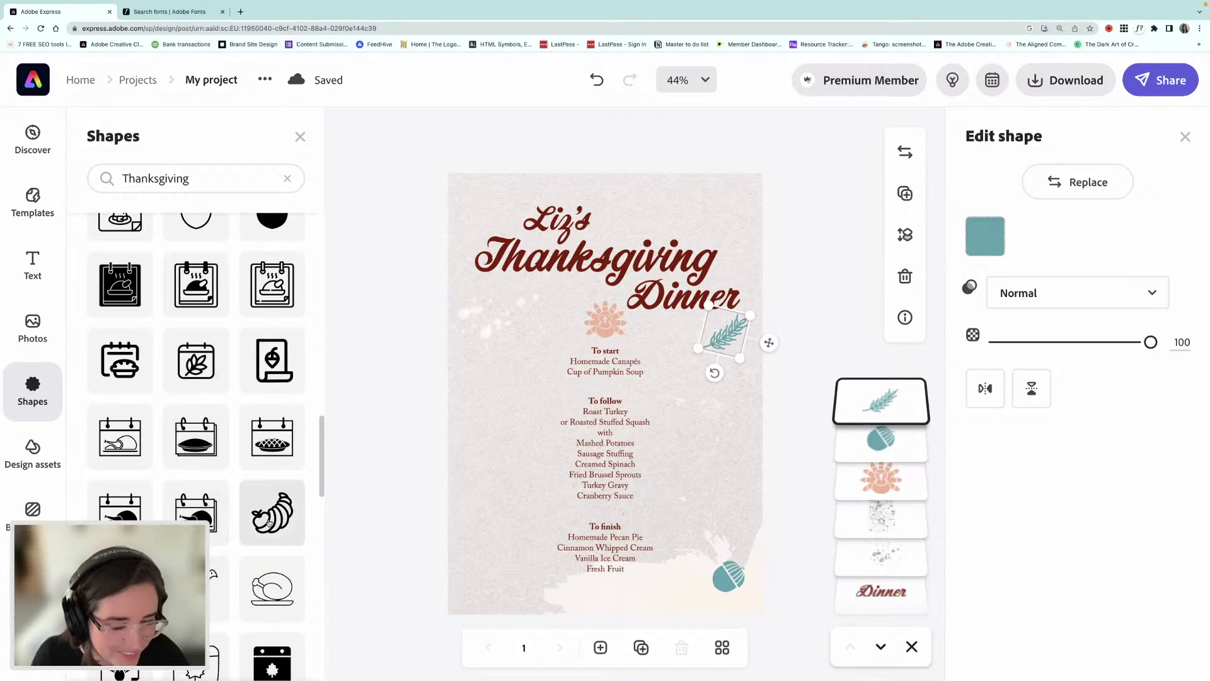
scroll(270, 523, "down", 1)
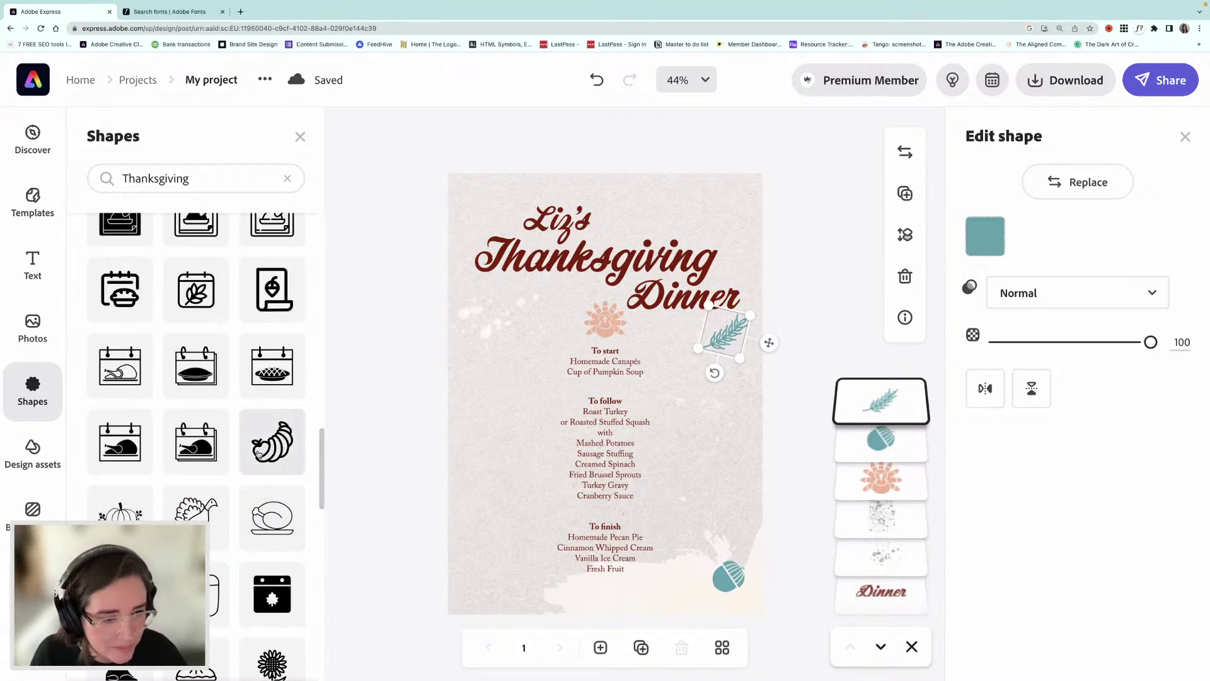
scroll(245, 472, "down", 2)
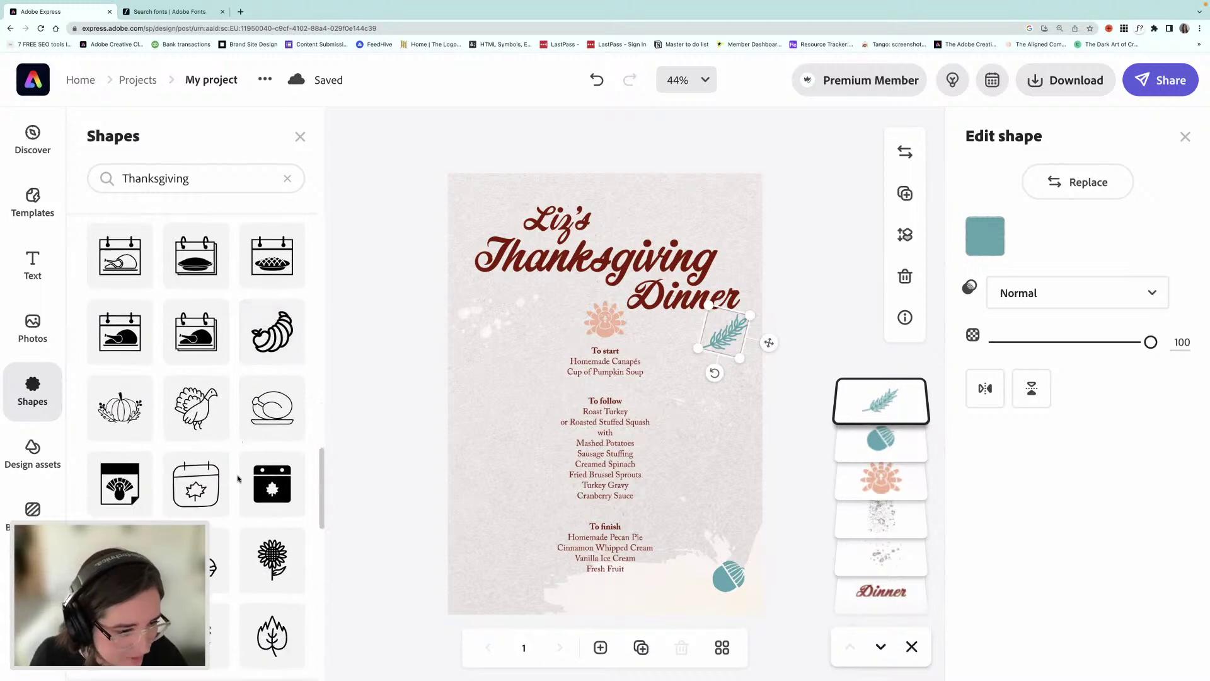
scroll(240, 477, "down", 2)
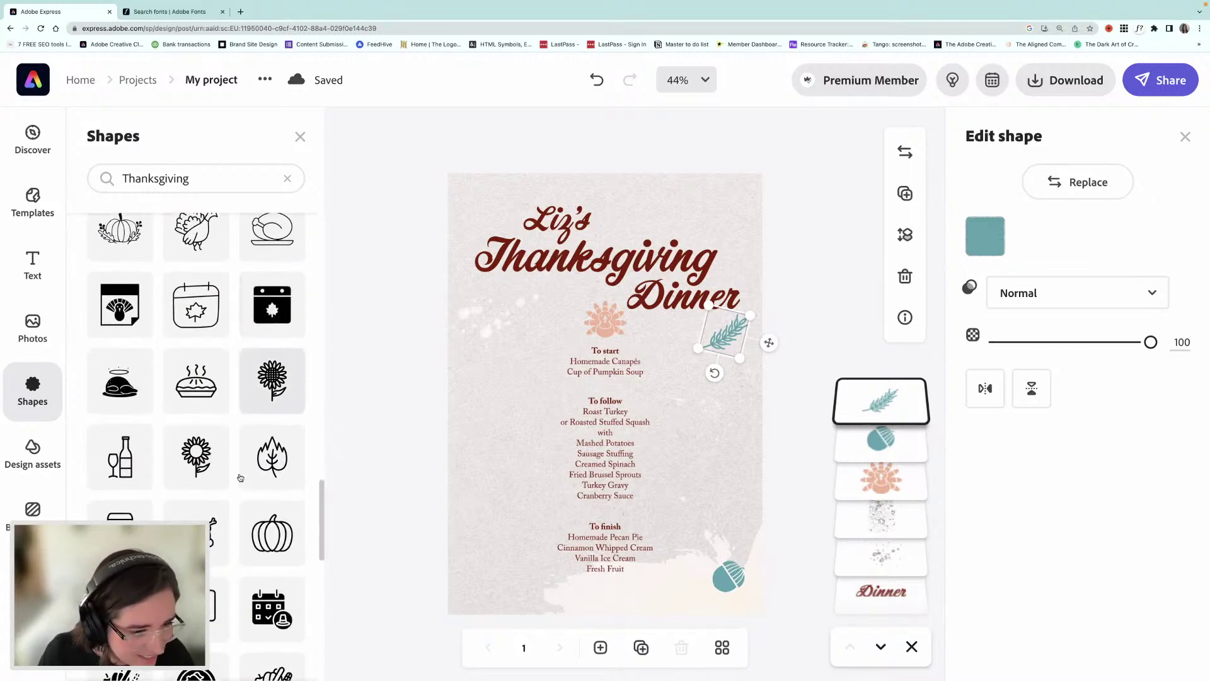
left_click(202, 399)
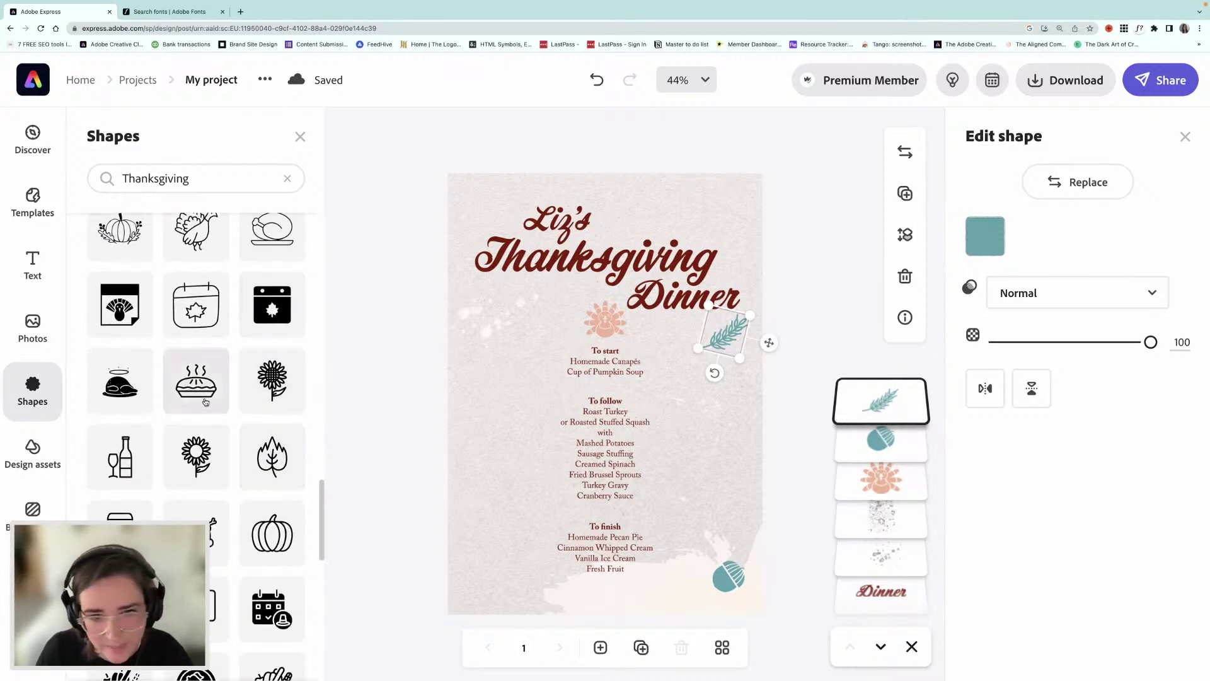
left_click(617, 385)
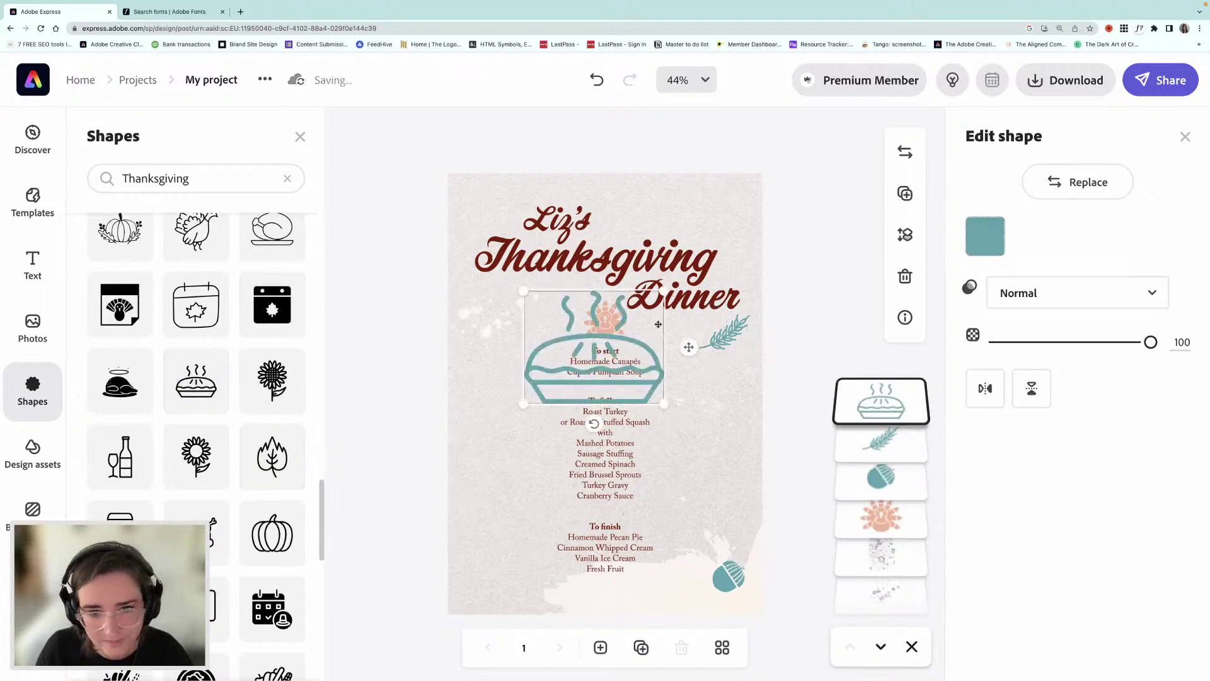
left_click_drag(664, 292, 564, 371)
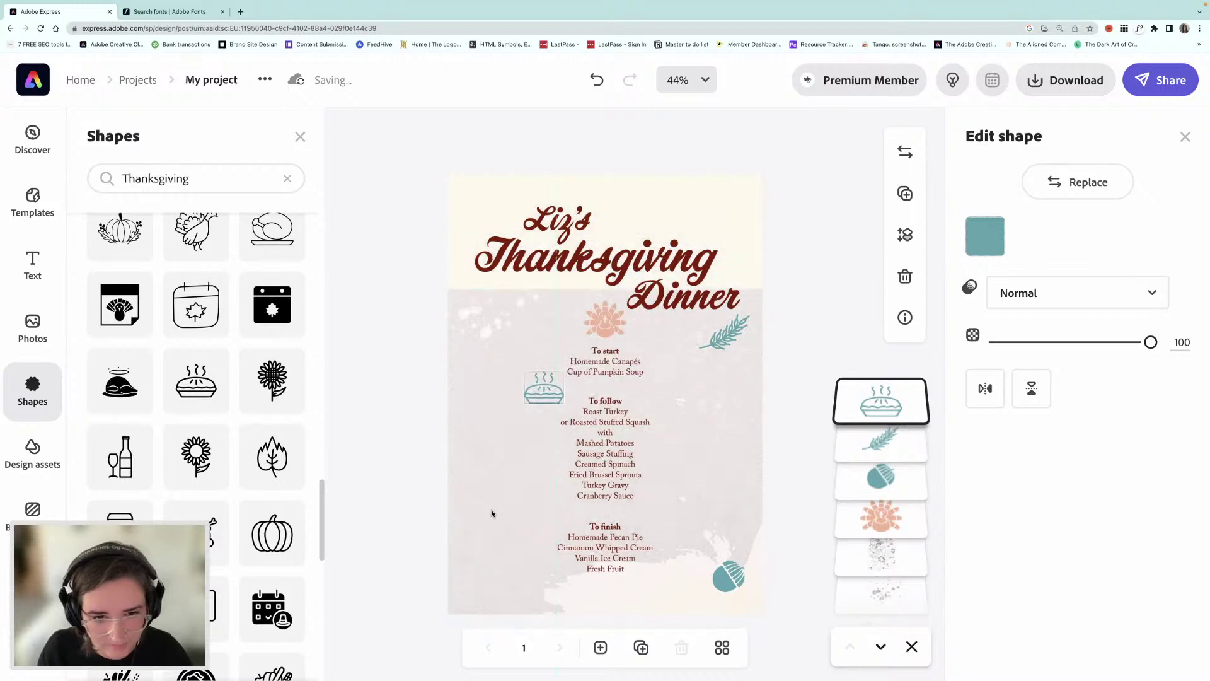
left_click(491, 403)
left_click_drag(535, 394, 504, 587)
left_click(410, 465)
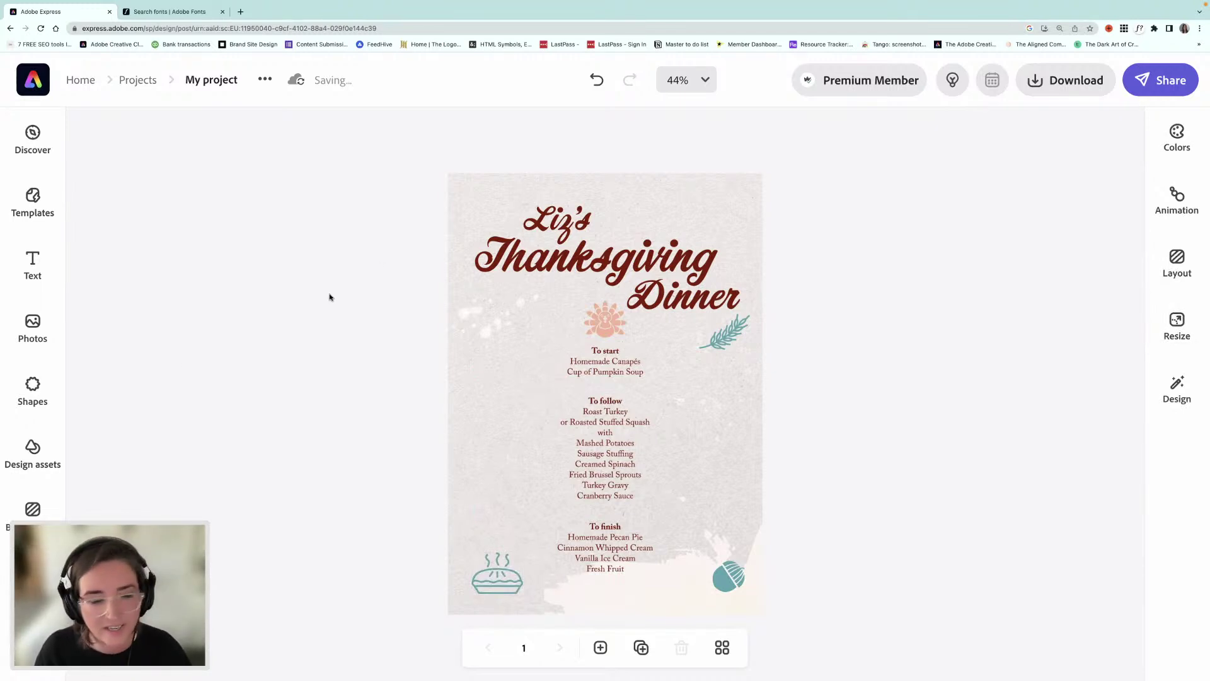
- Browse further through the Thanksgiving shapes for another decoration to put on the menu
left_click(32, 387)
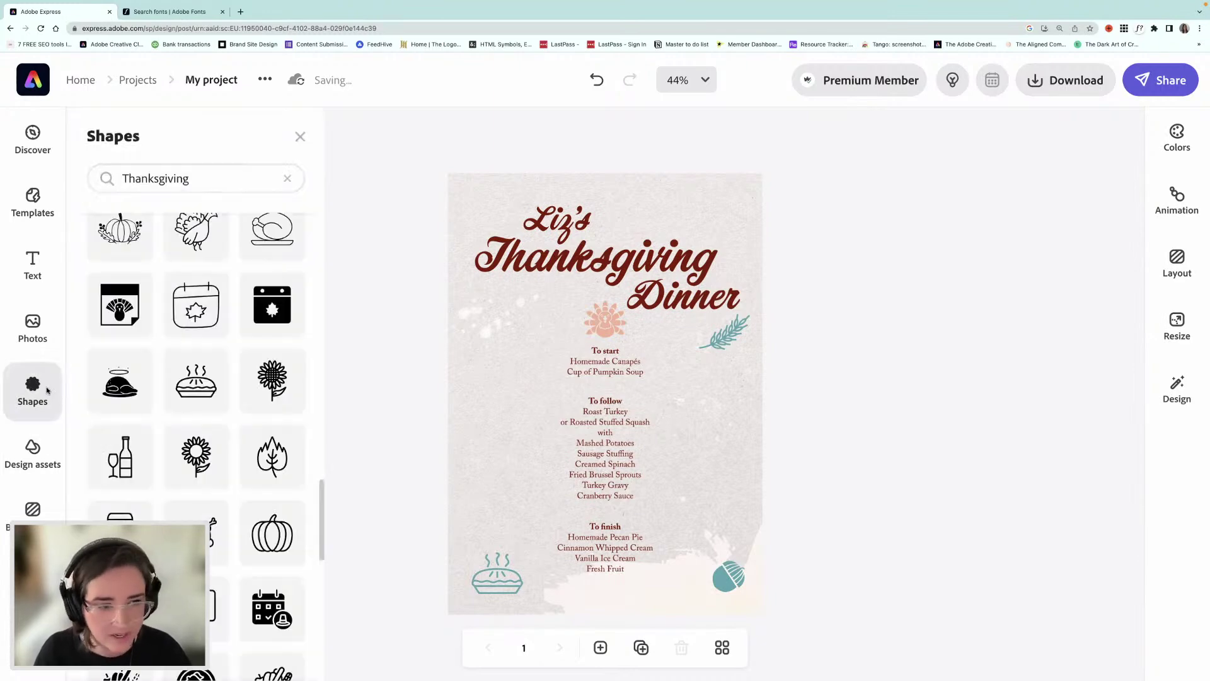
scroll(240, 445, "down", 1)
scroll(240, 446, "down", 2)
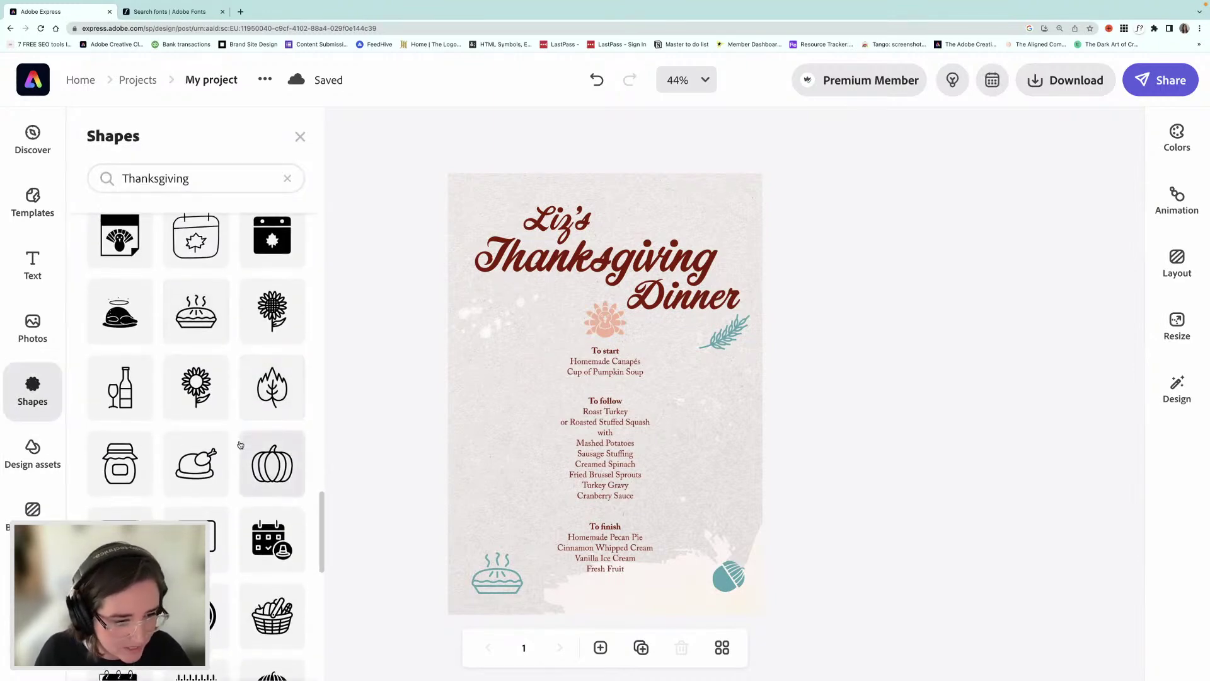
scroll(241, 445, "down", 3)
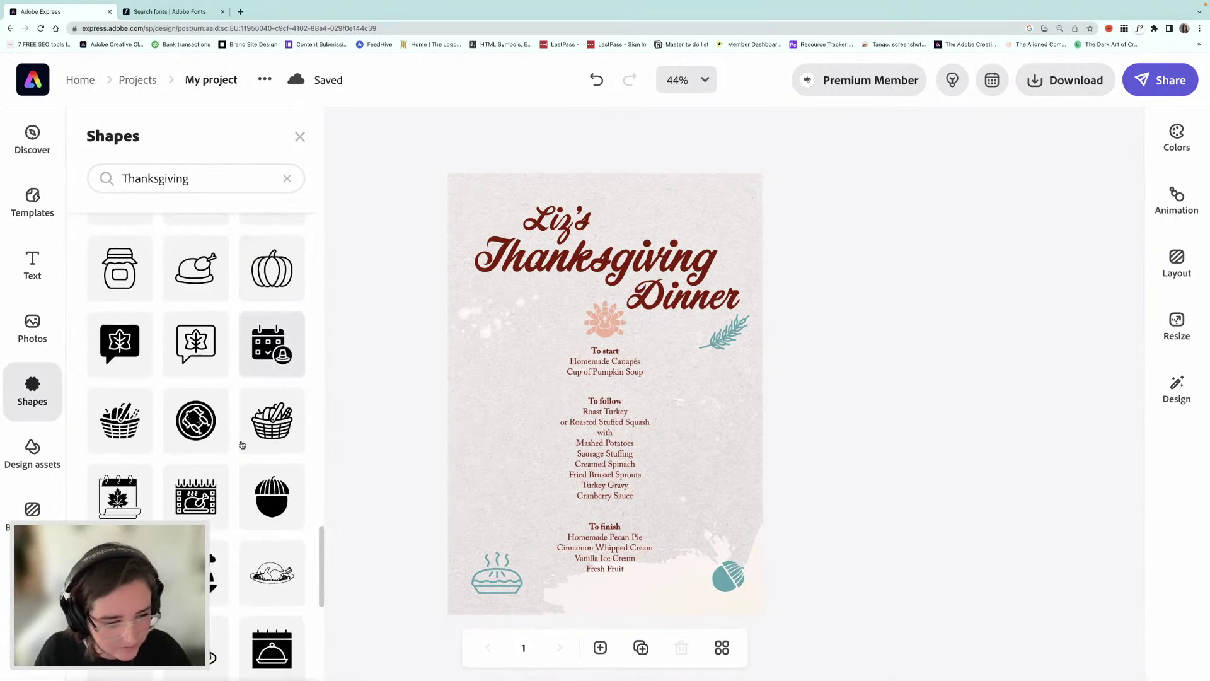
scroll(242, 445, "down", 4)
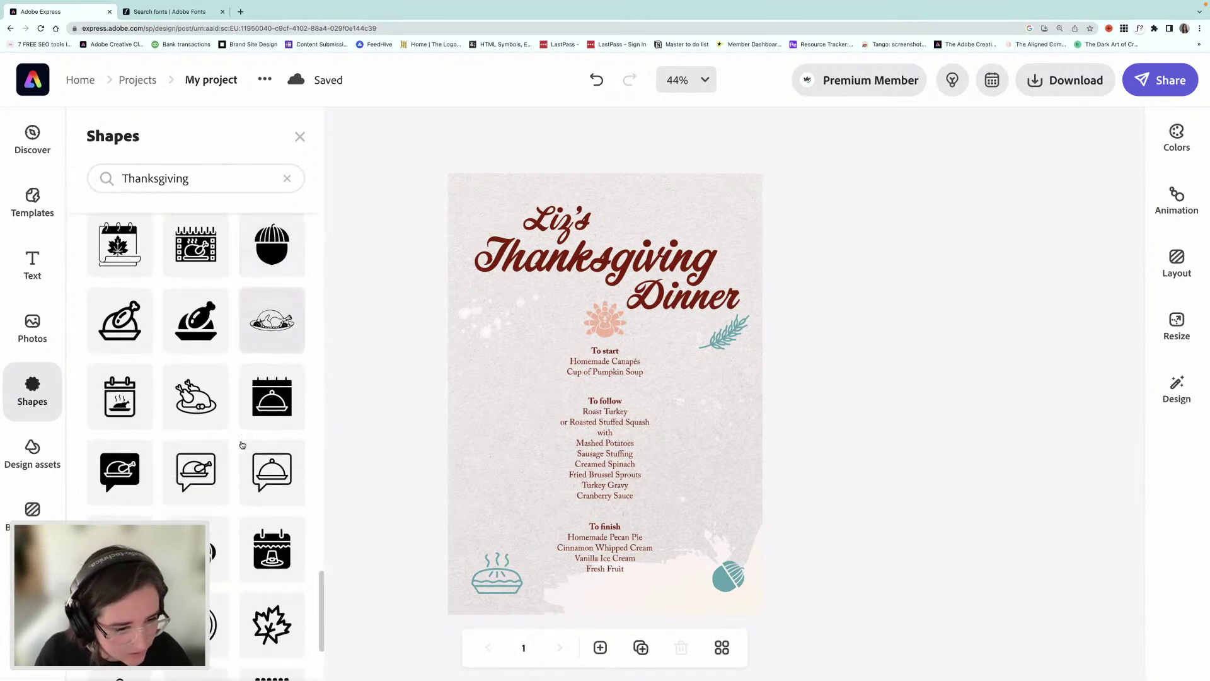
scroll(242, 445, "down", 5)
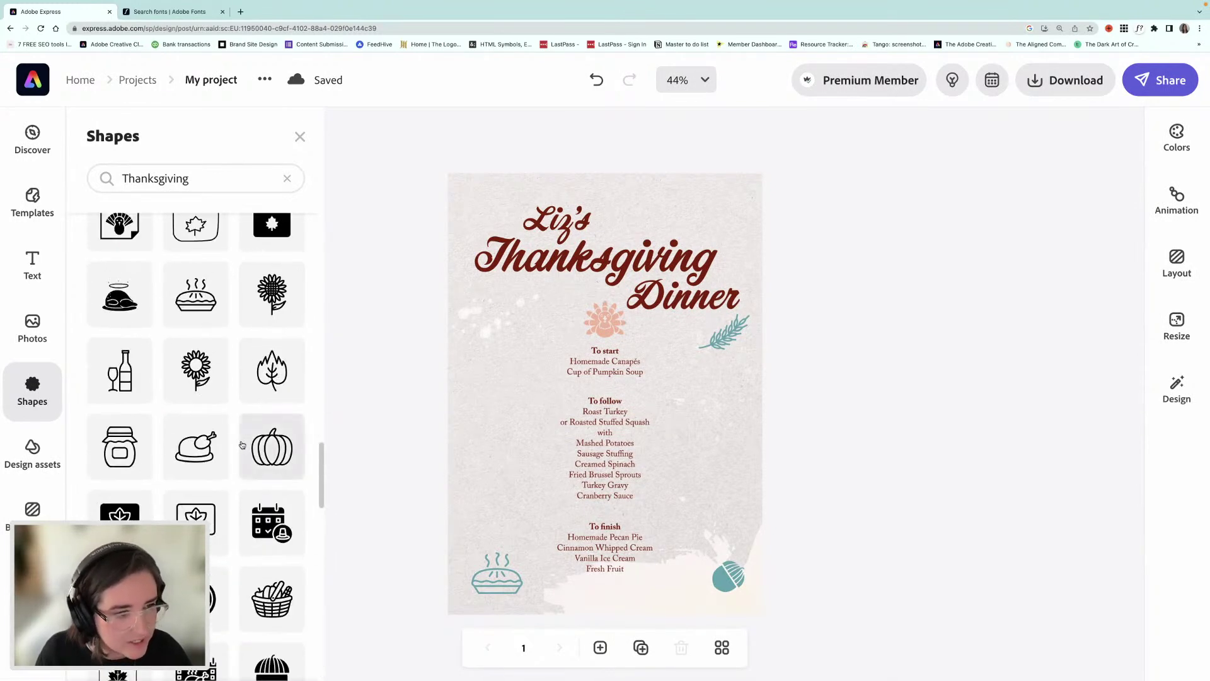
scroll(242, 445, "up", 5)
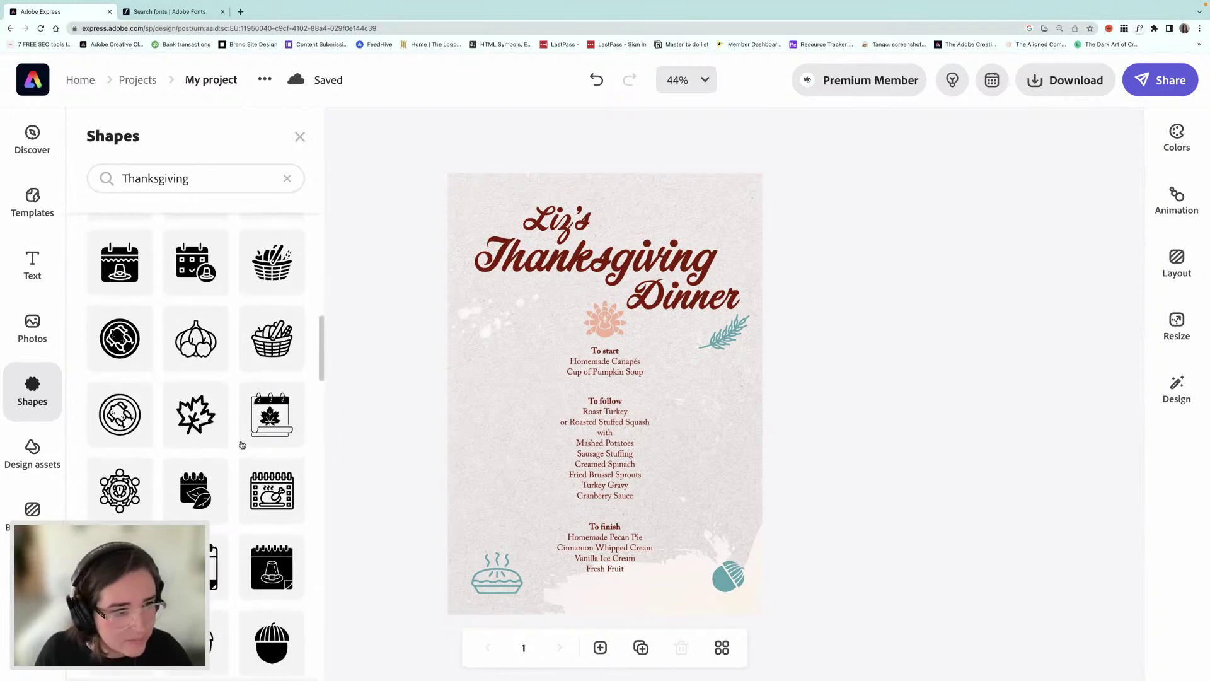
scroll(242, 446, "up", 1)
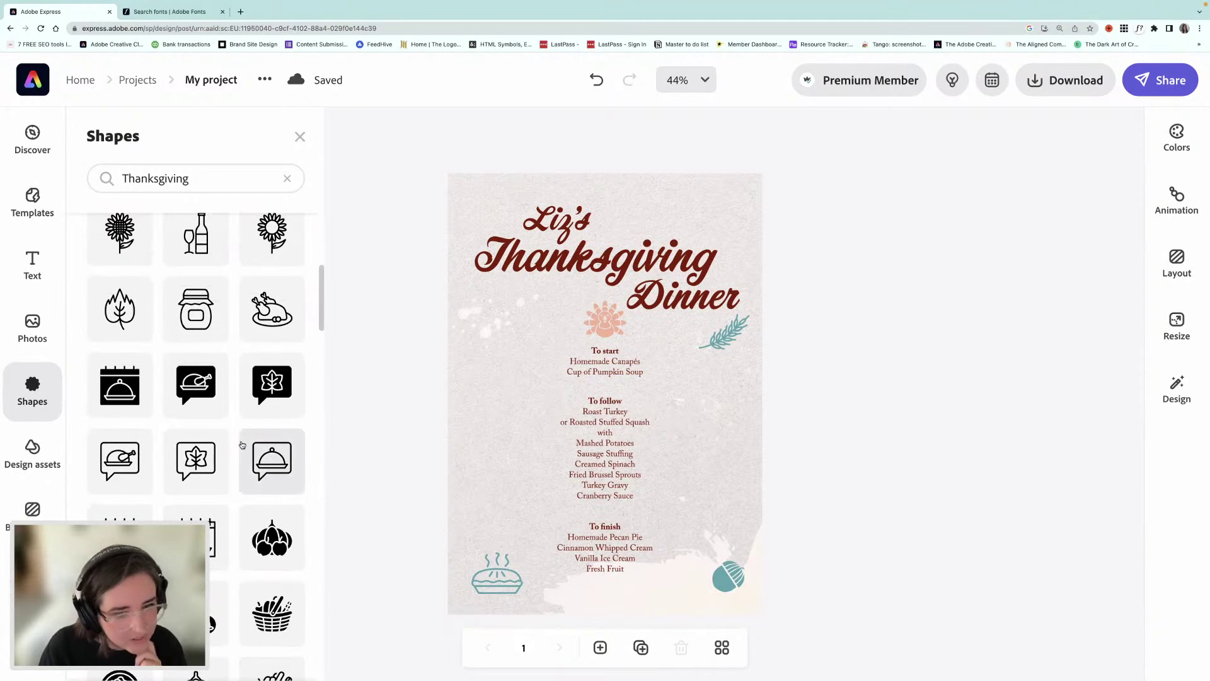
scroll(287, 598, "up", 1)
- Search the shapes for "apples" and add the solid pair of apples to the page
left_click(184, 183)
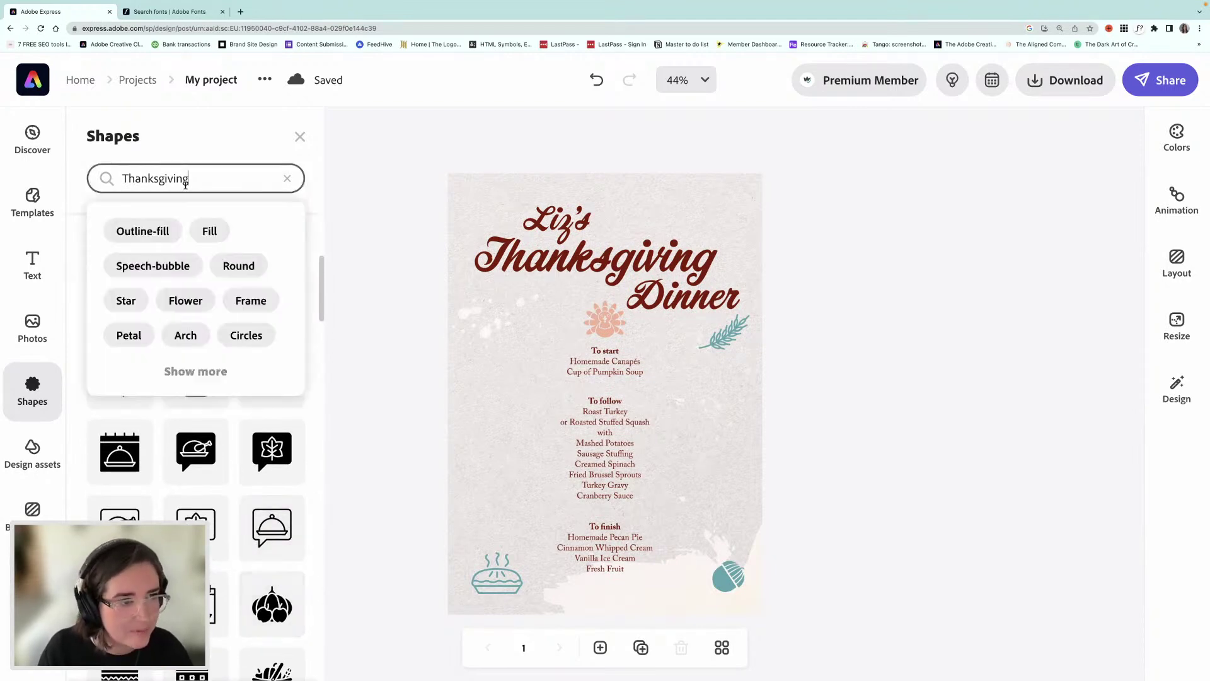
type("apples")
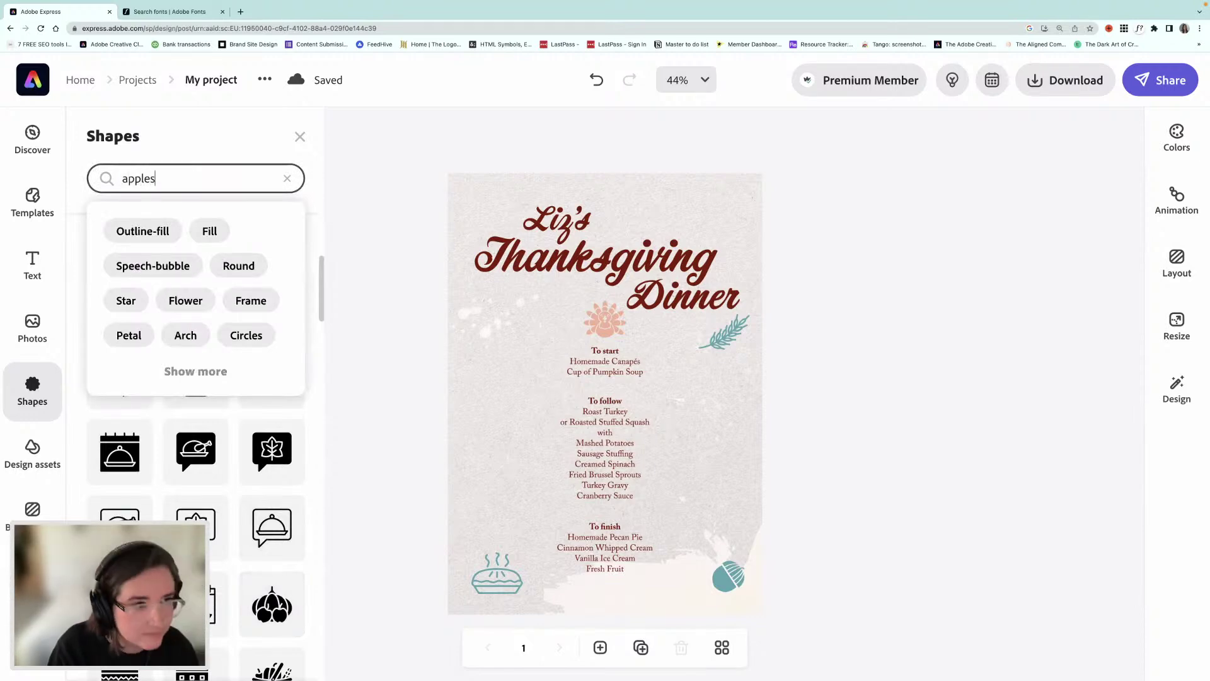
key("Return")
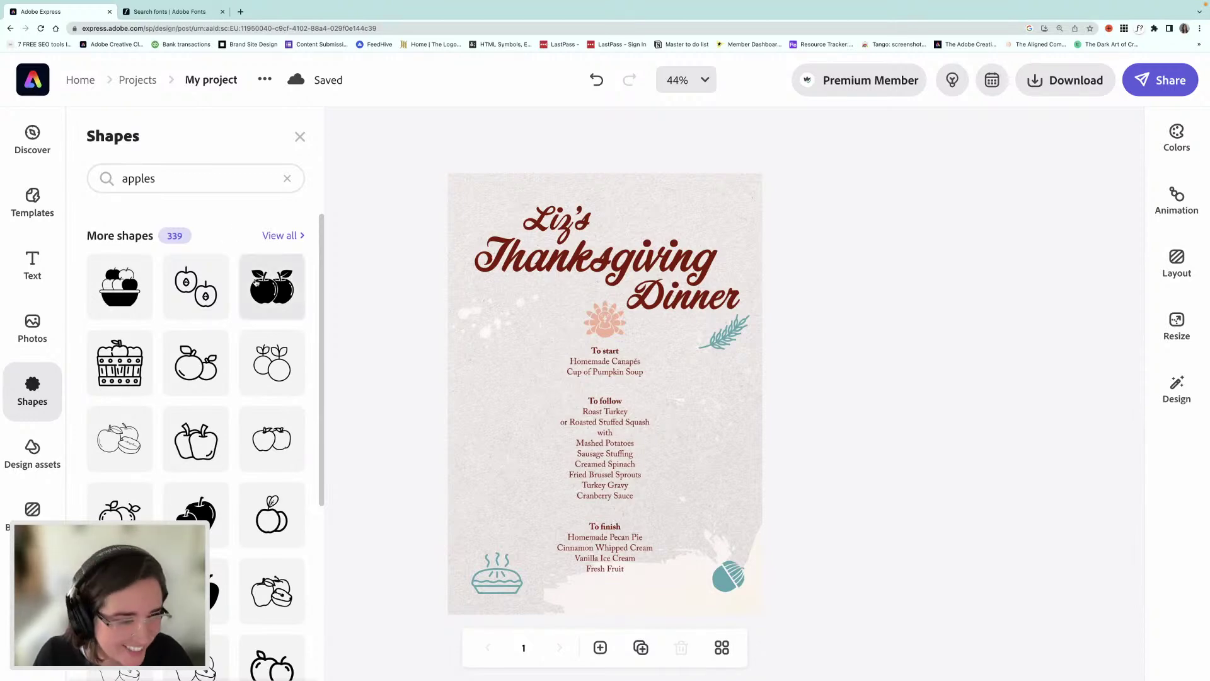
scroll(256, 334, "down", 3)
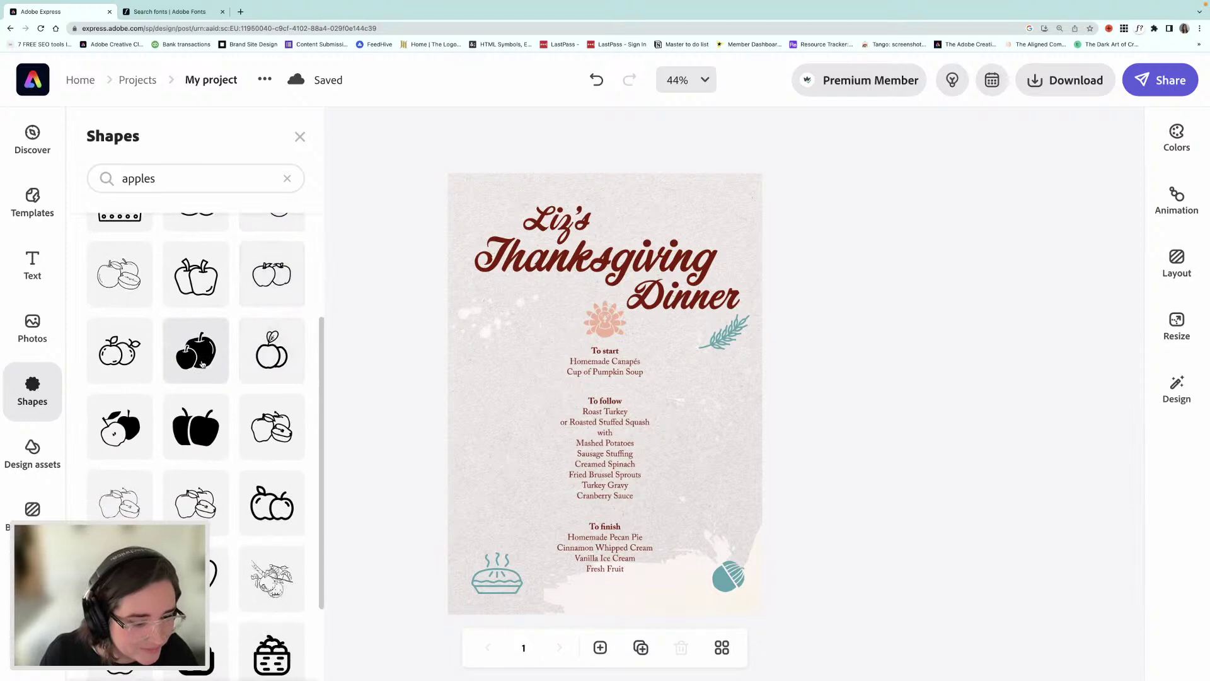
scroll(202, 365, "down", 1)
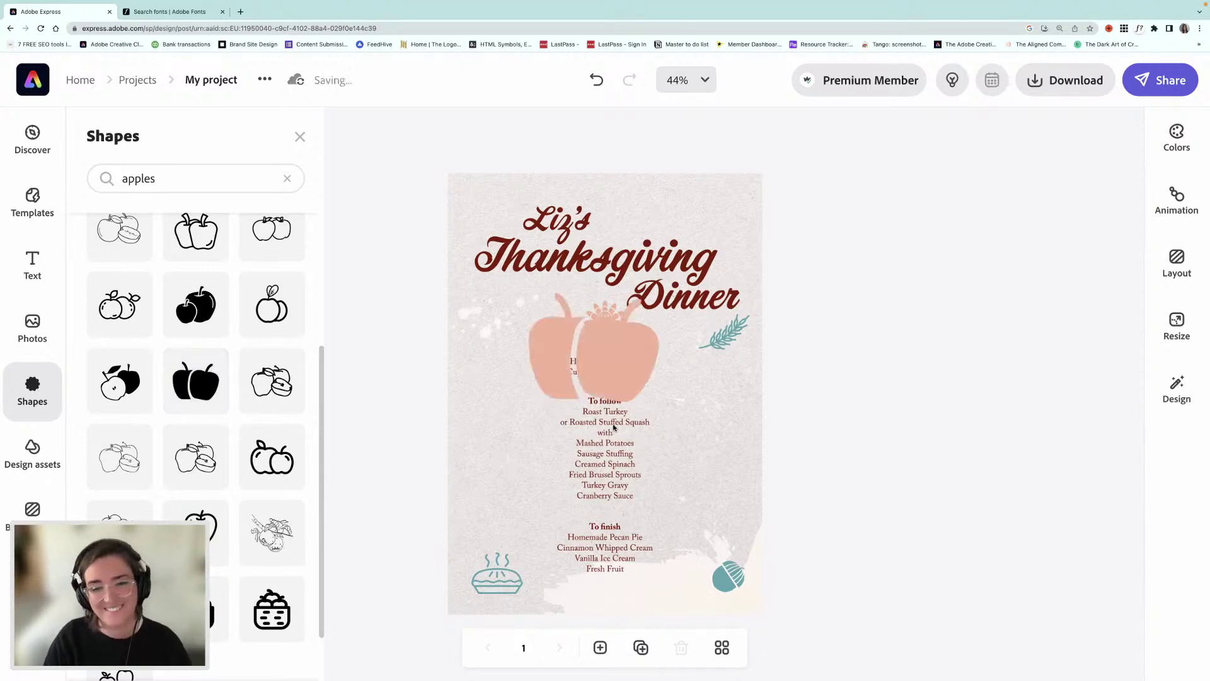
- Shrink and slightly tilt the apples, and place them near the page's left edge beside the "To follow" section
left_click(621, 367)
left_click_drag(657, 400, 497, 433)
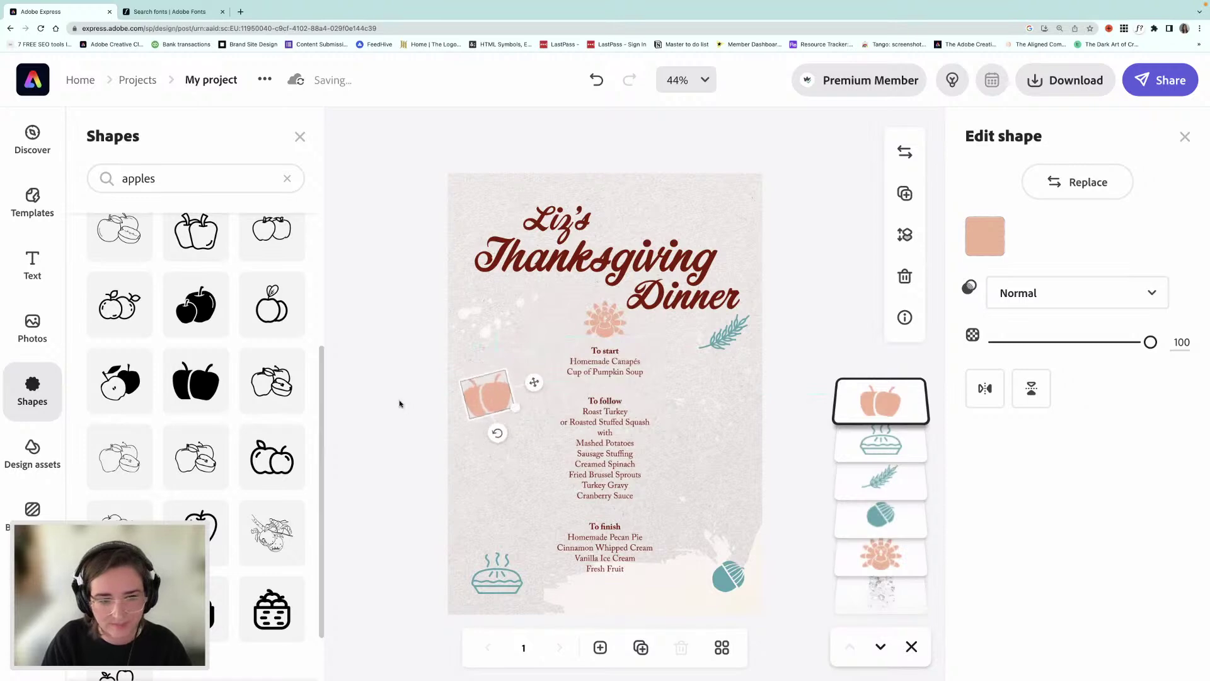
left_click(406, 404)
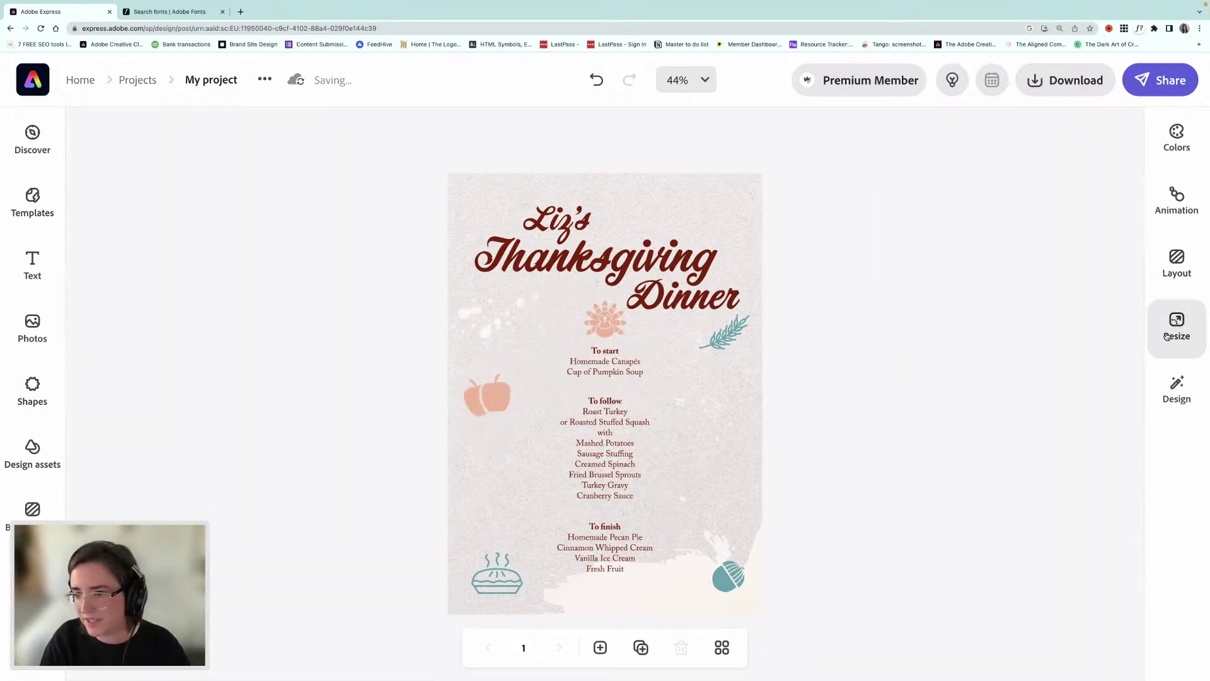
- Apply the third Bold color theme (olive, orange, purple, blue, mint) and shuffle it to an olive title with orange and mint shapes
left_click(1177, 142)
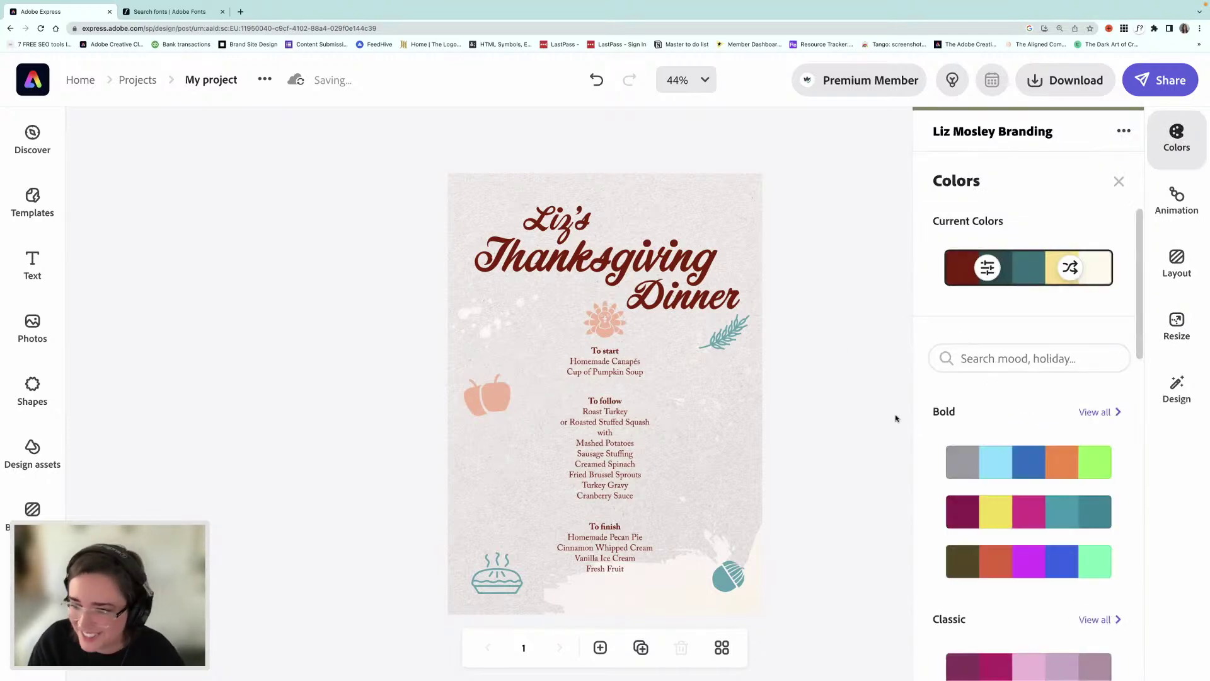
scroll(1034, 483, "down", 2)
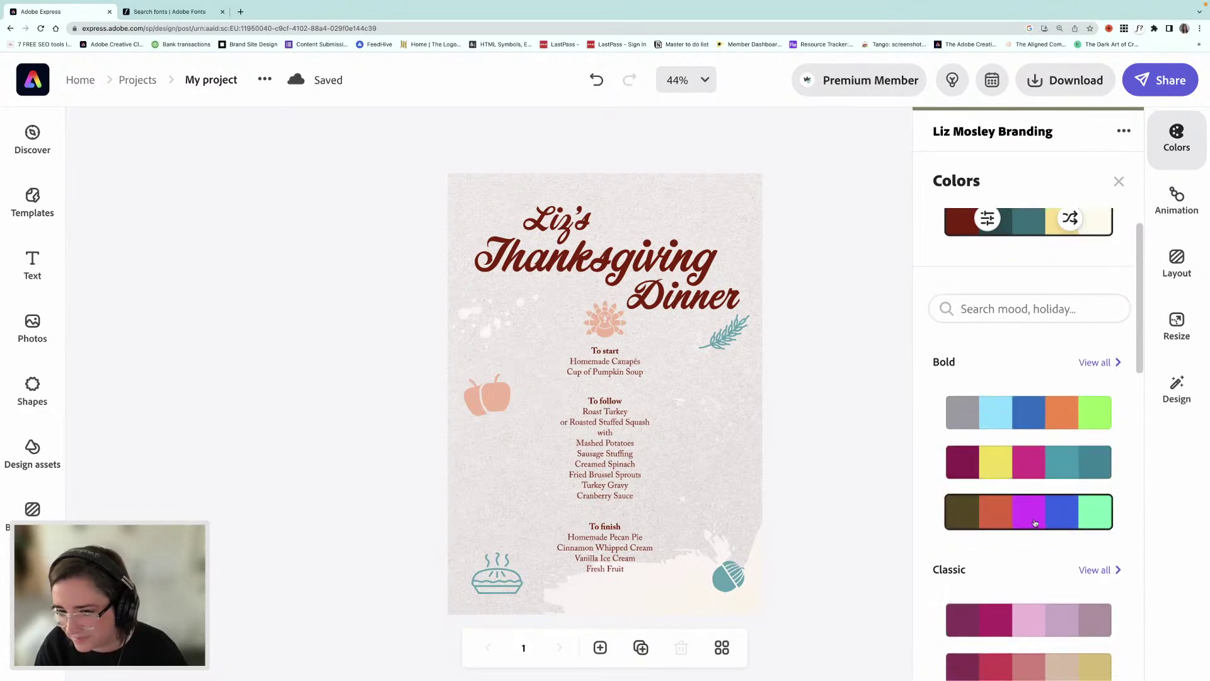
scroll(1034, 521, "down", 1)
left_click(1029, 493)
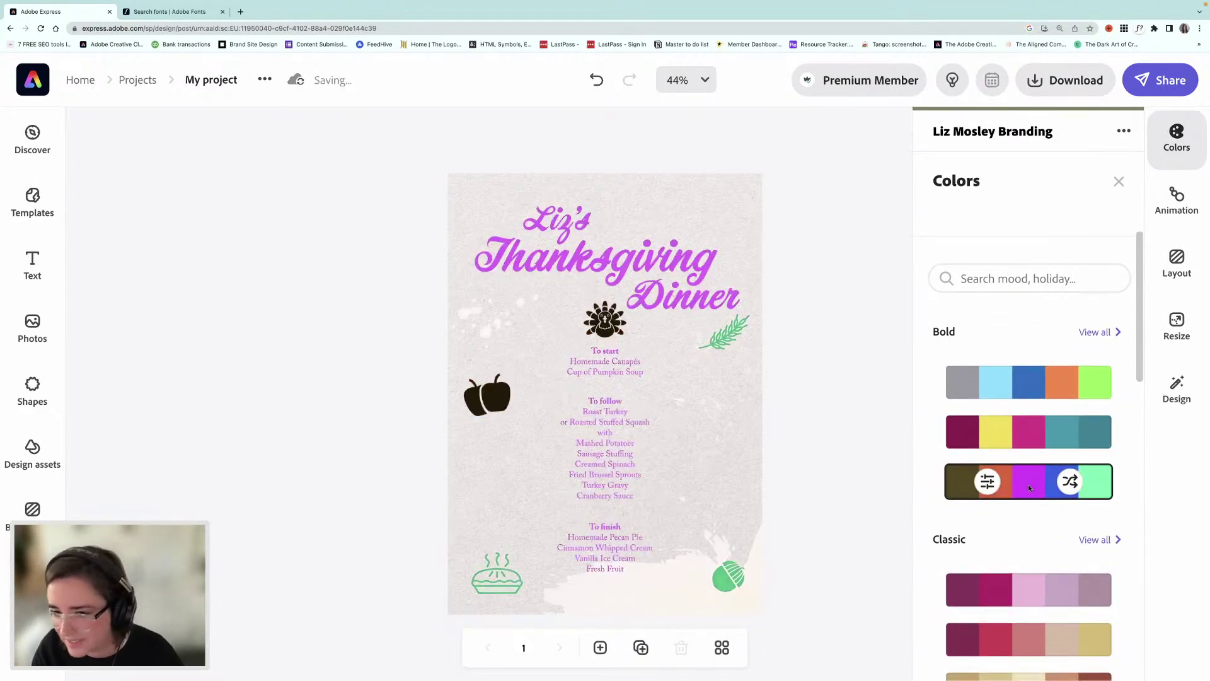
scroll(1030, 487, "down", 1)
left_click(1068, 443)
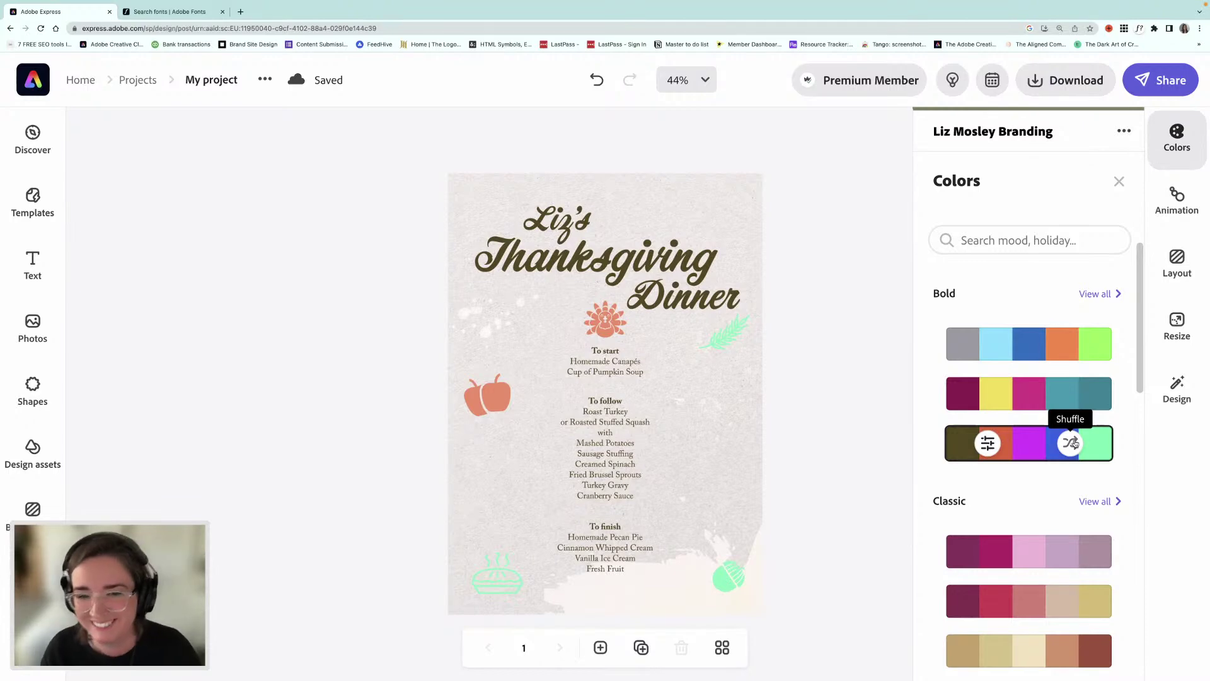
- Look through the Classic, Professional, Pastel and Color pop color themes for one that suits the menu
scroll(1078, 467, "down", 2)
scroll(1080, 480, "down", 5)
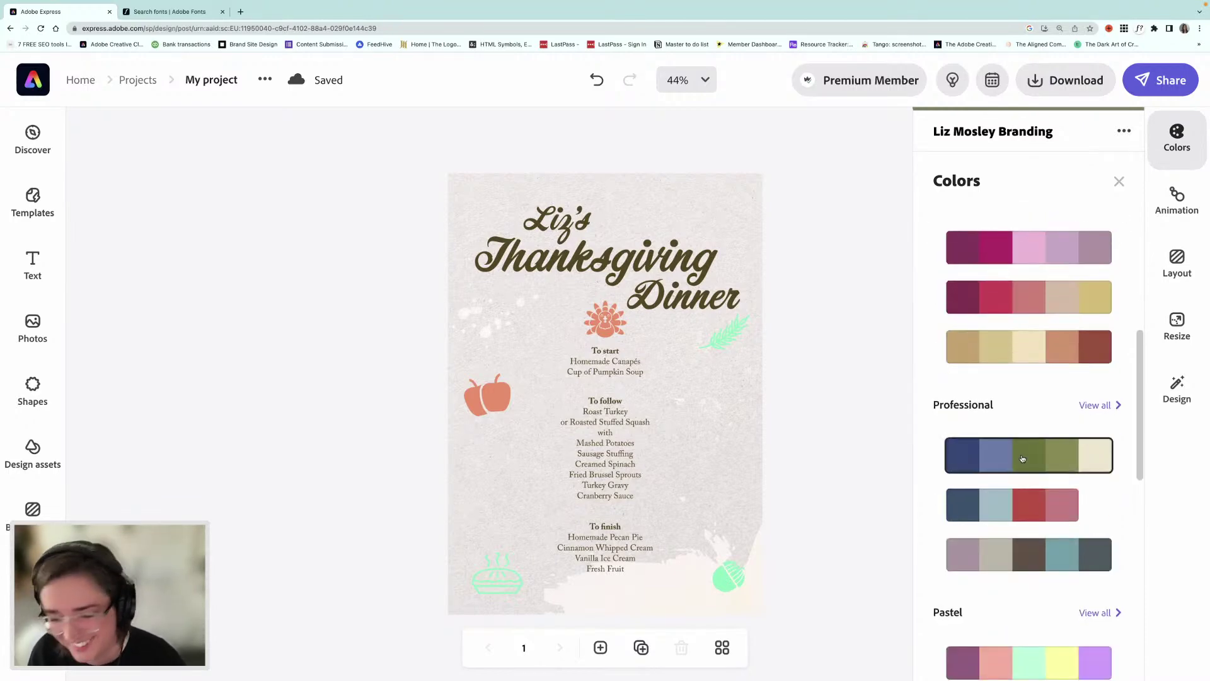
scroll(1022, 458, "up", 2)
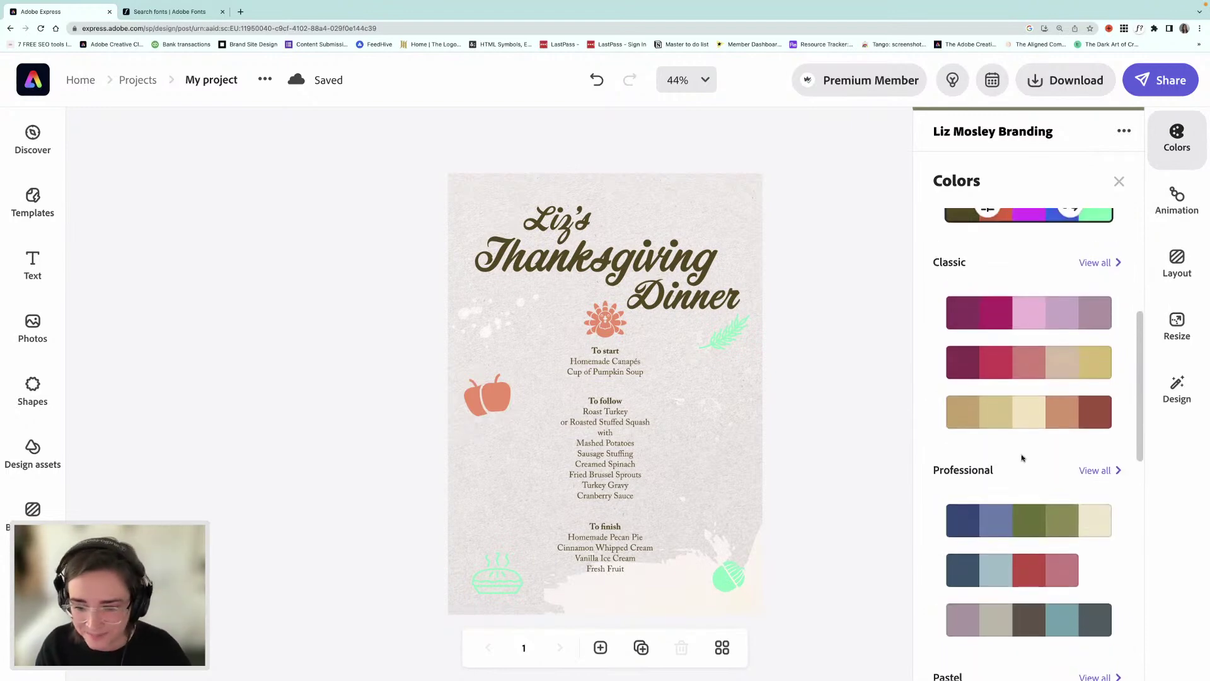
scroll(1023, 458, "down", 10)
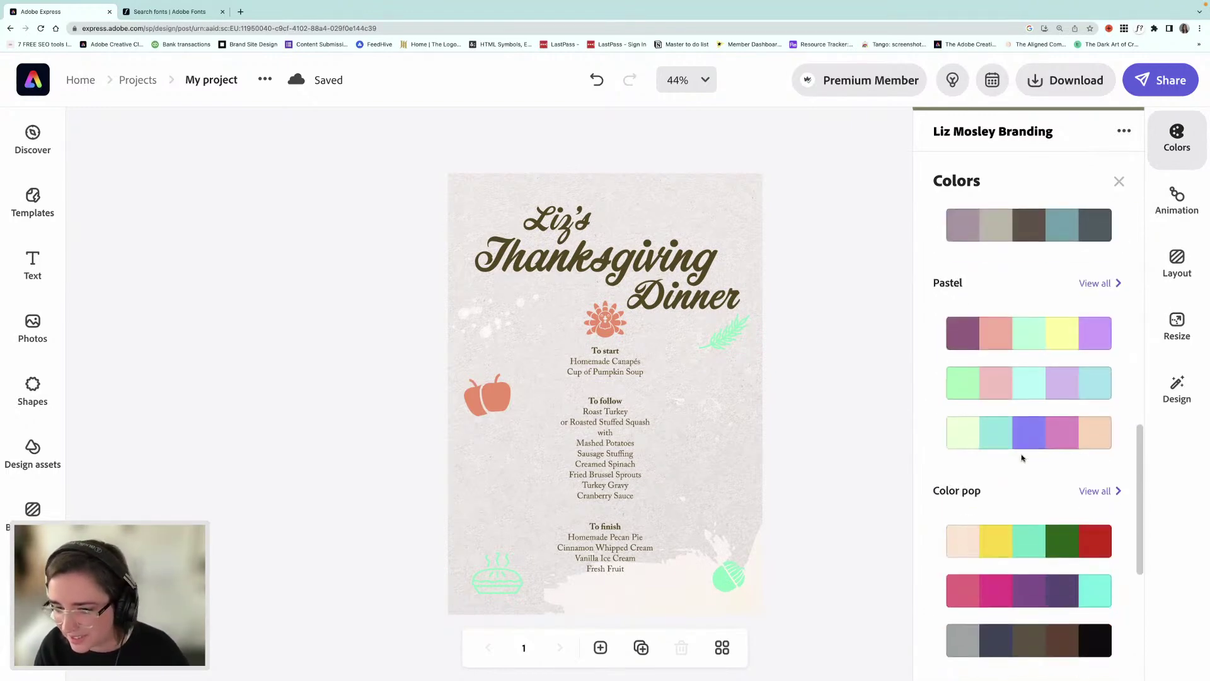
scroll(1023, 458, "down", 10)
scroll(1022, 458, "up", 15)
scroll(1023, 458, "up", 9)
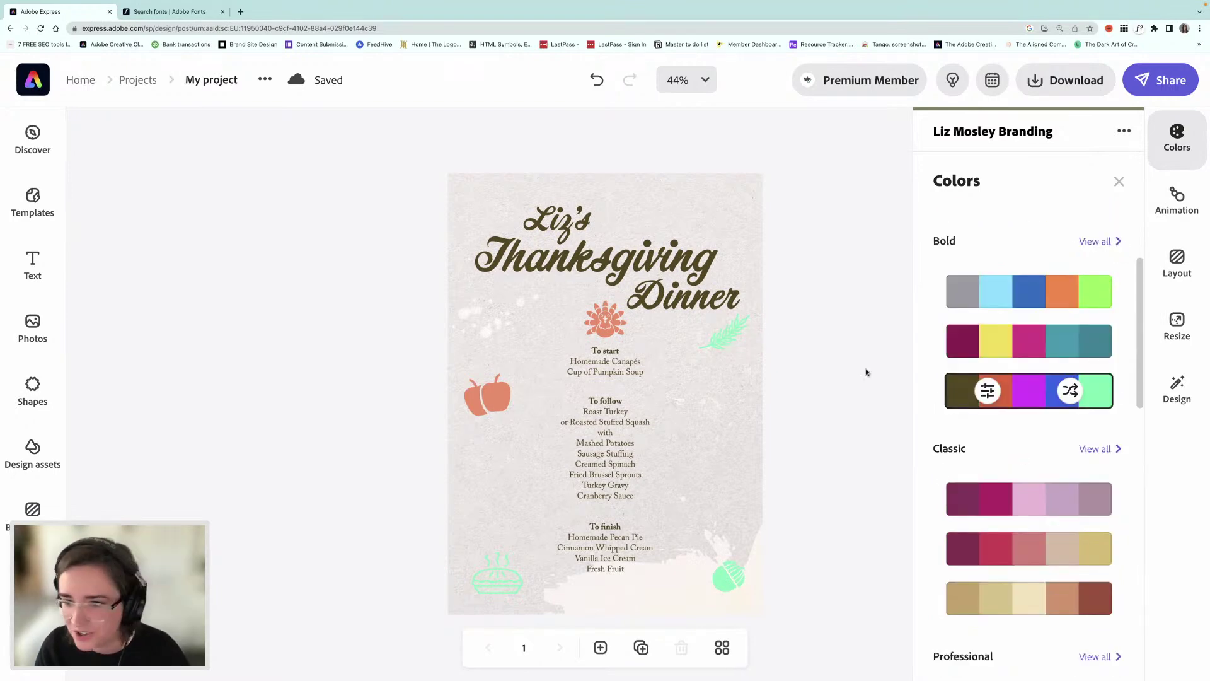
- Search the color themes for "Thanksgiving"
scroll(1027, 366, "up", 4)
left_click(1013, 361)
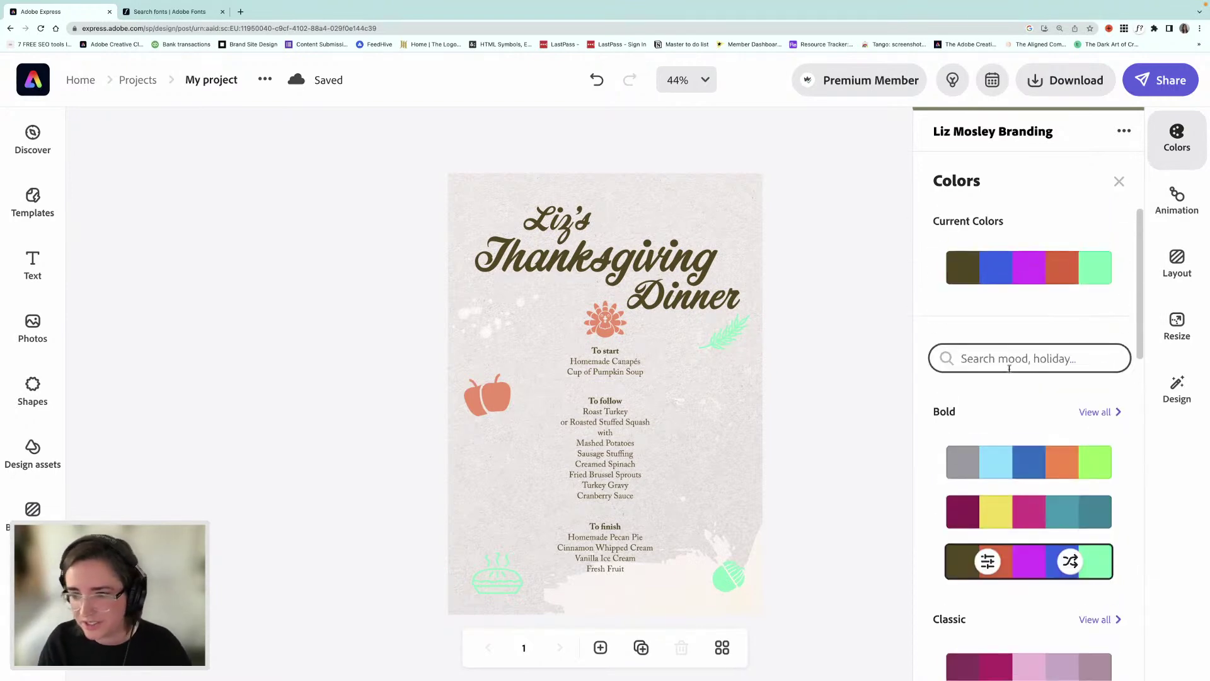
type("Than")
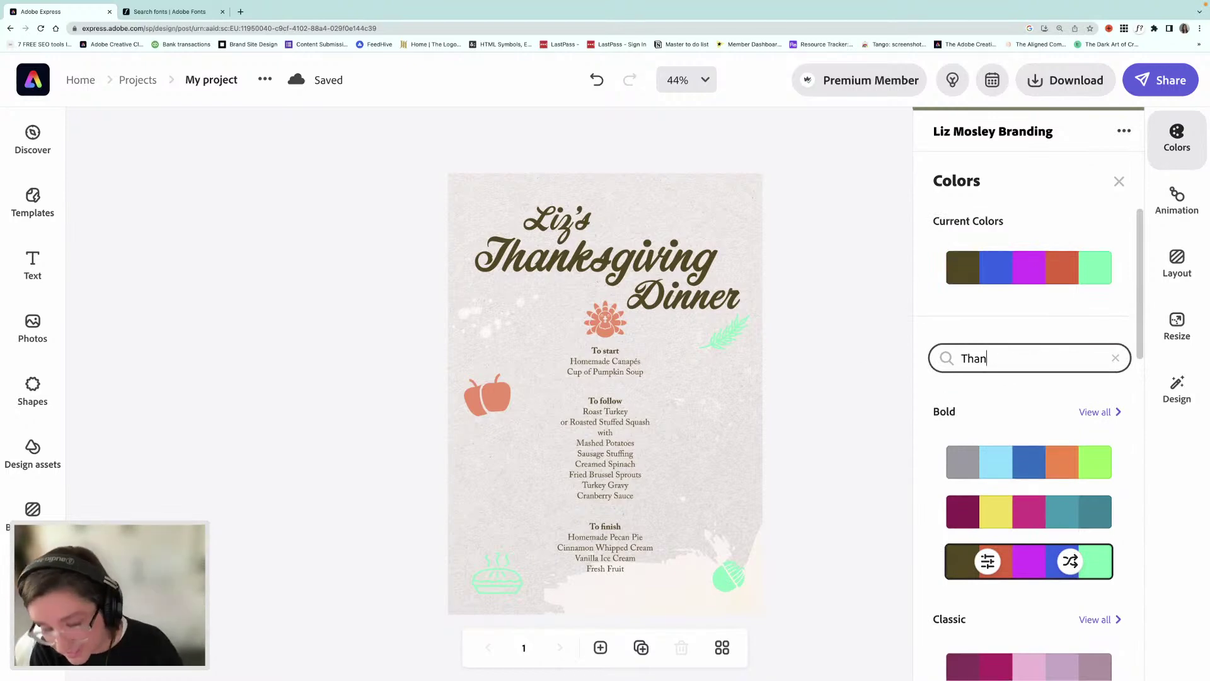
type("ksgiving")
key("Return")
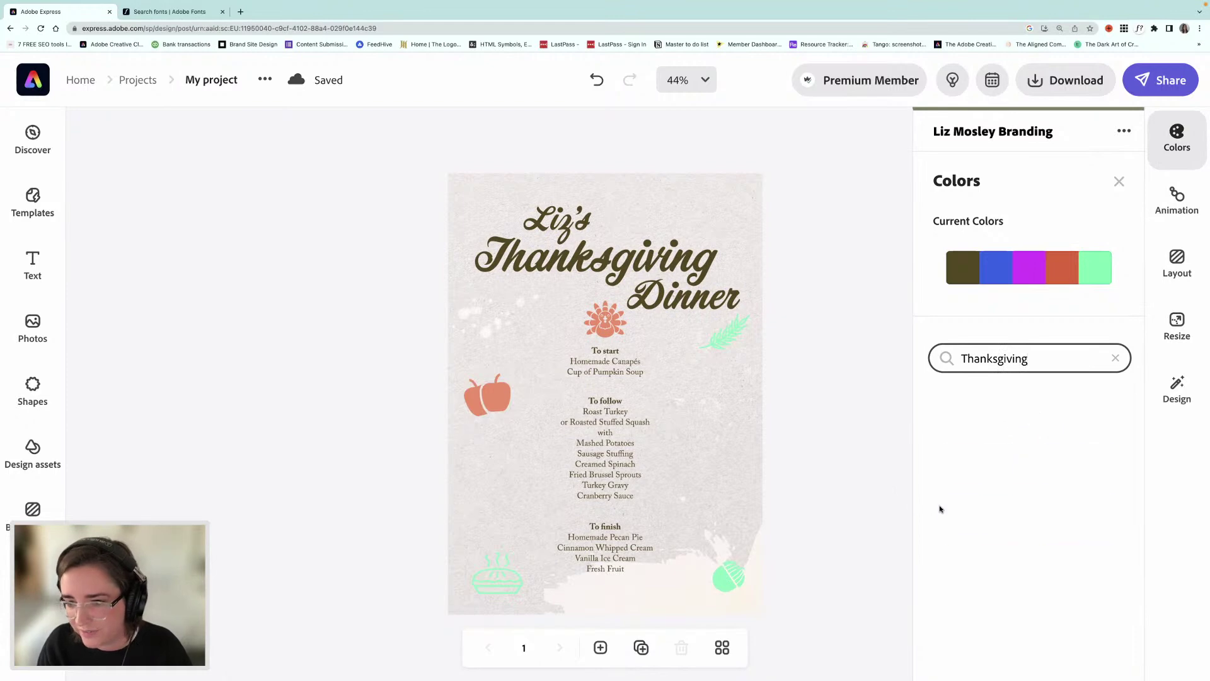
- Try the Thanksgiving color theme running from orange through golden yellow to lime on the menu
scroll(979, 491, "down", 3)
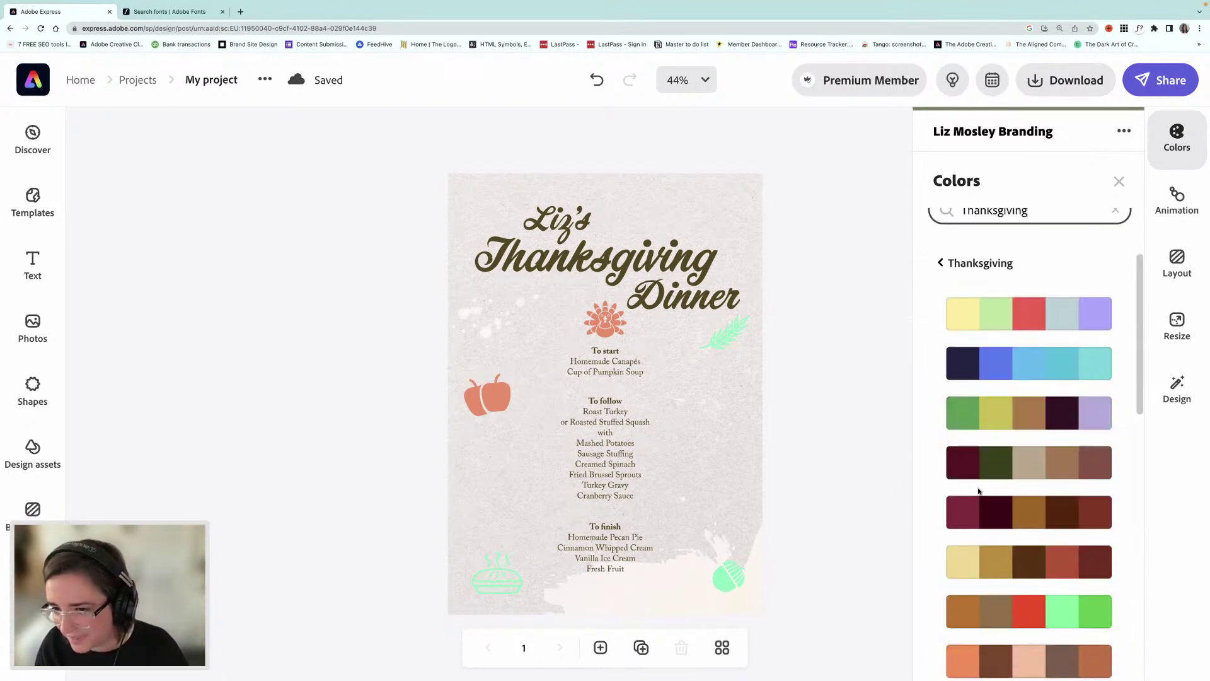
scroll(980, 492, "down", 1)
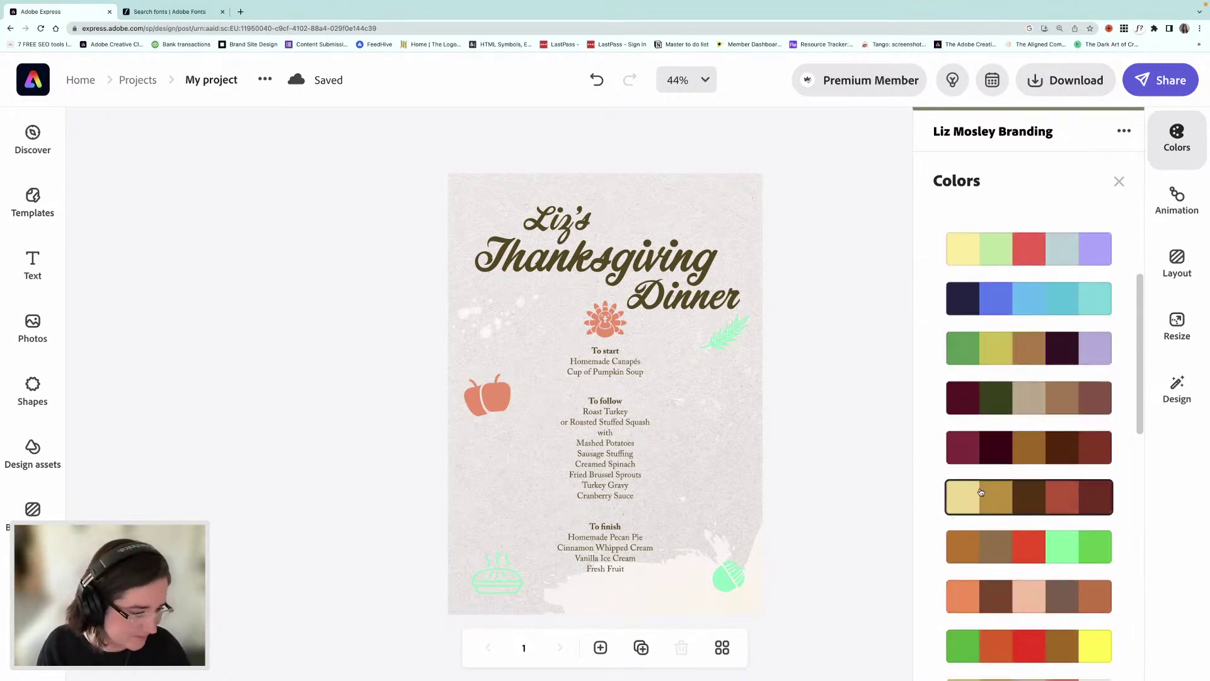
scroll(983, 496, "down", 3)
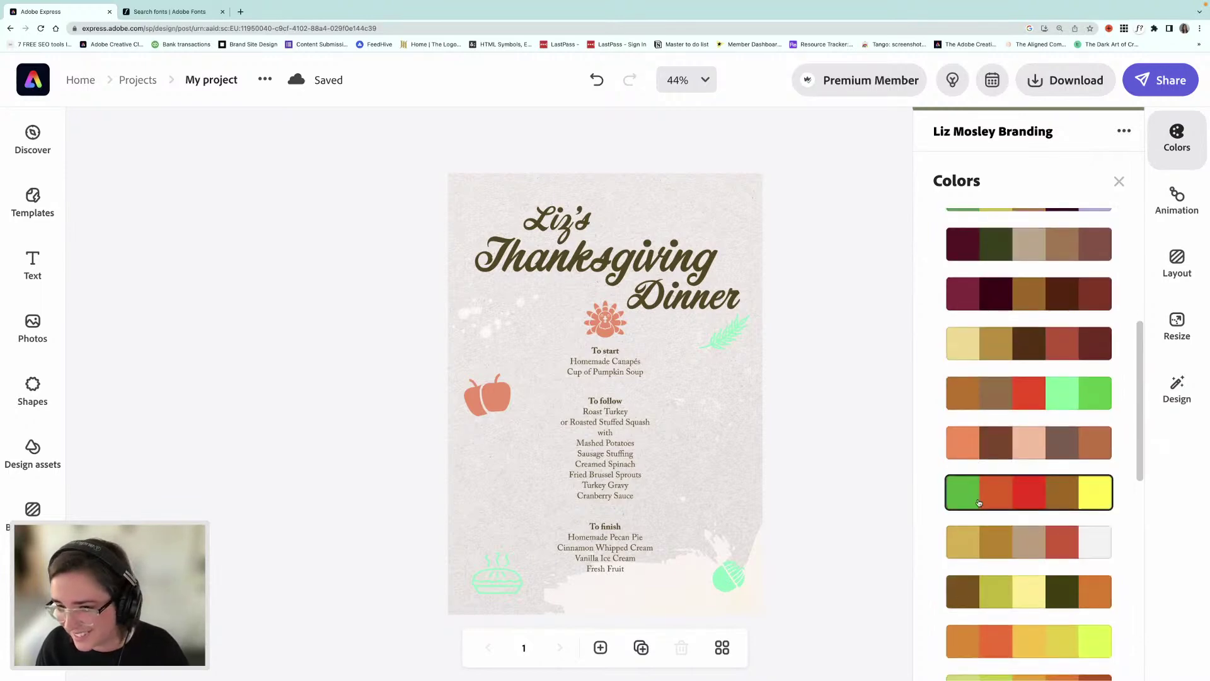
scroll(982, 501, "down", 2)
scroll(983, 498, "down", 1)
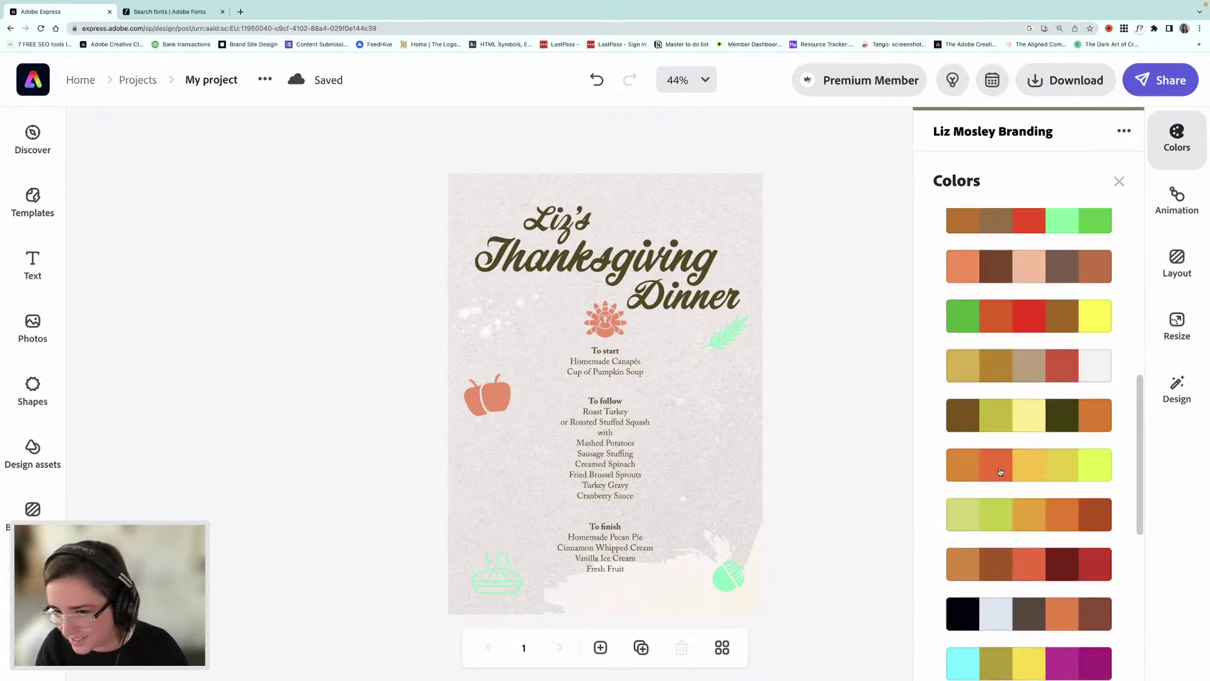
left_click(1001, 471)
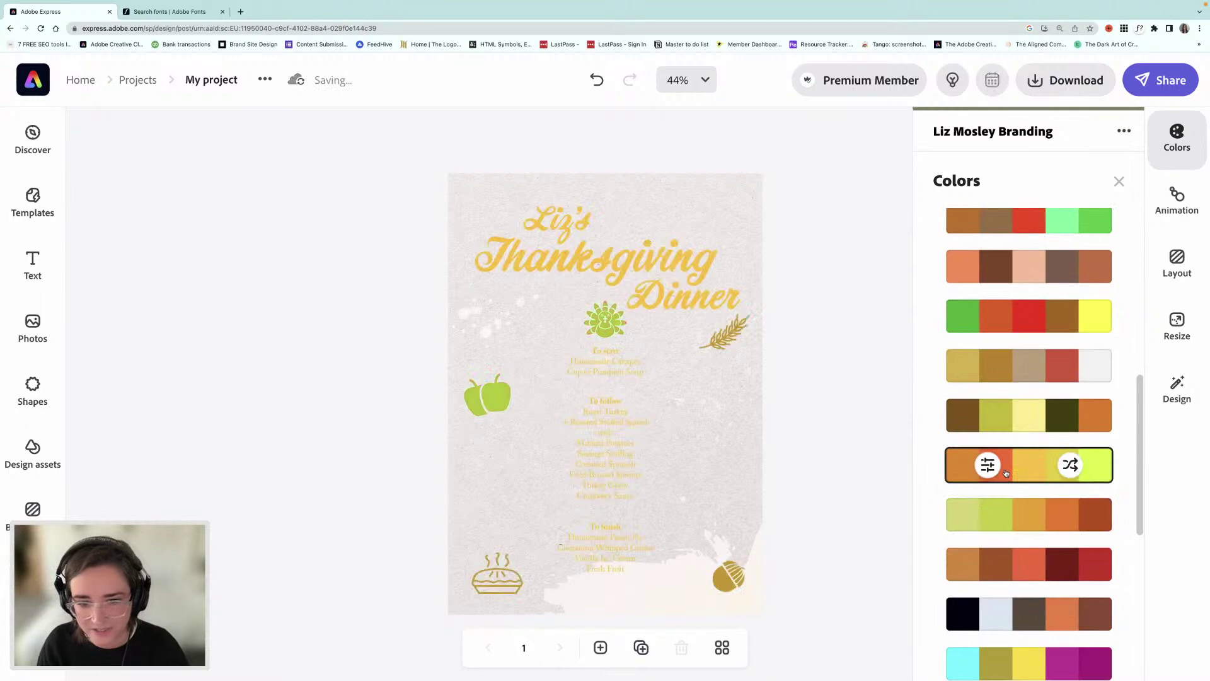
- Try the first Thanksgiving color theme, with pale yellow, light green, red, gray-blue and lilac
scroll(1005, 472, "down", 1)
scroll(1008, 485, "up", 3)
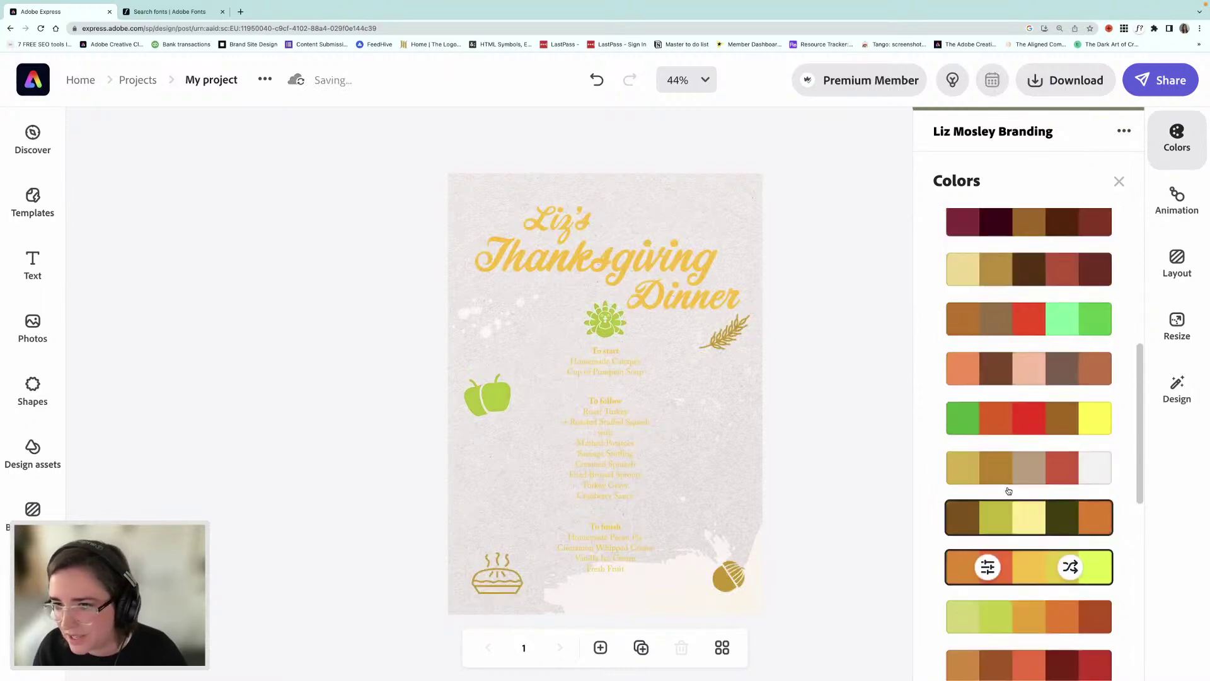
scroll(1008, 491, "up", 5)
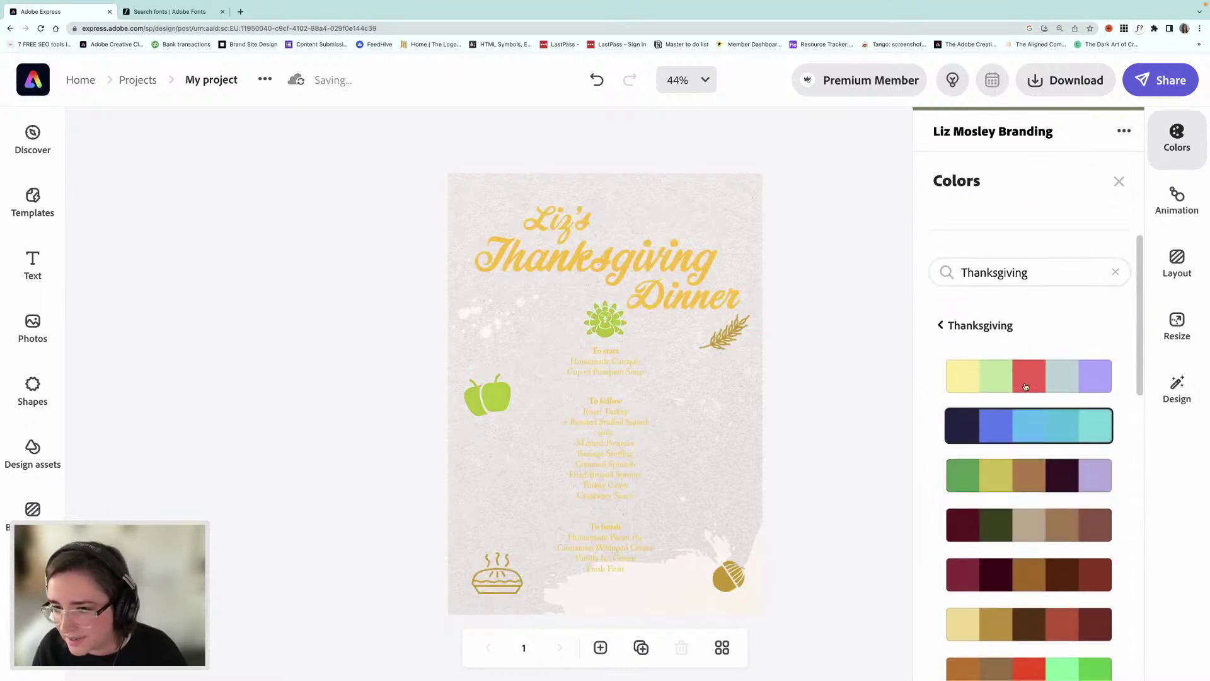
left_click(1025, 387)
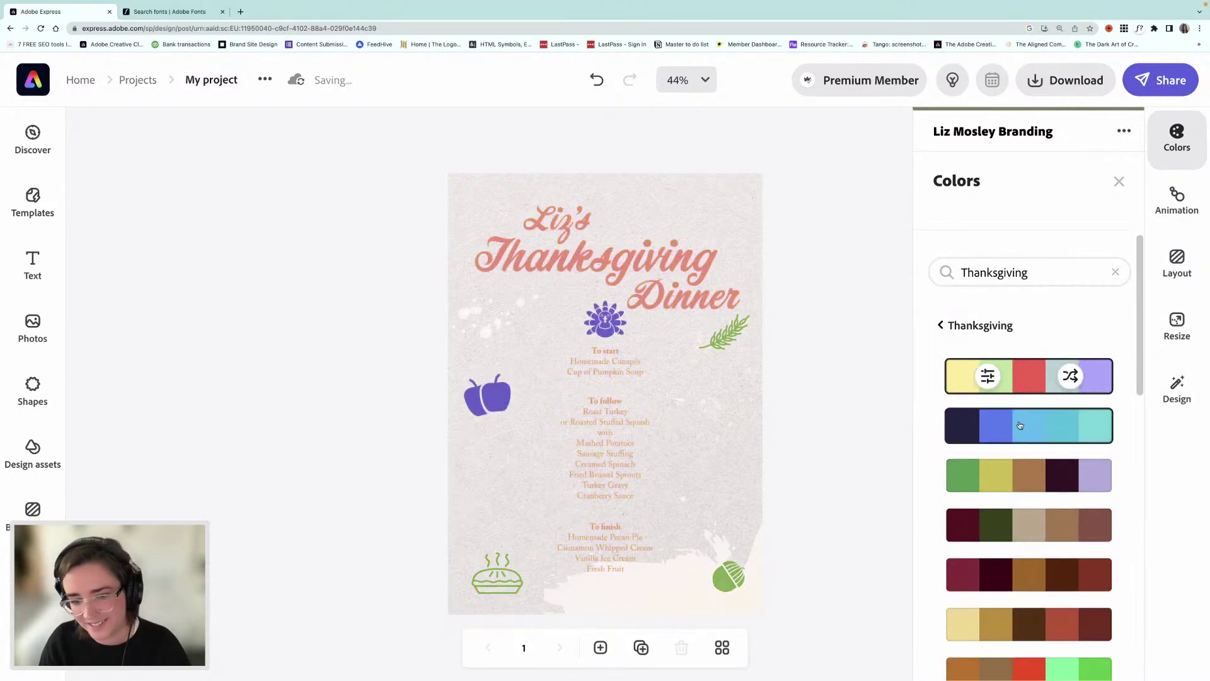
- Try the fourth Thanksgiving color theme, with maroon, dark green, beige and muted browns
scroll(1021, 420, "down", 3)
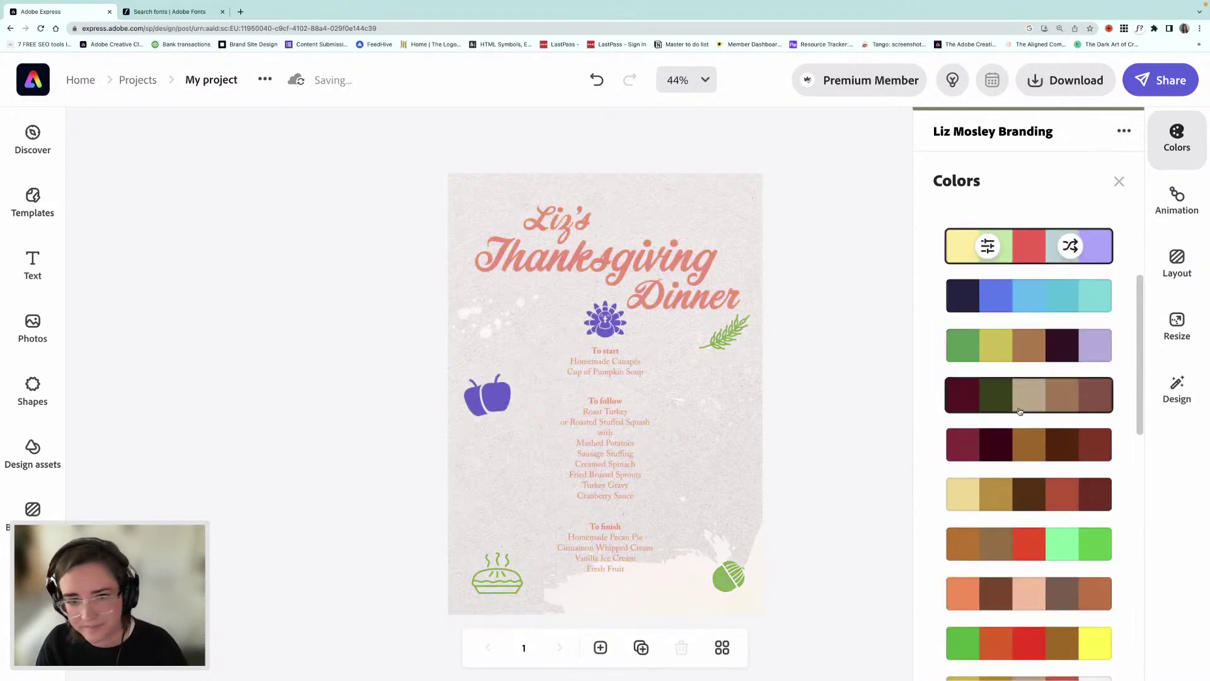
left_click(1020, 410)
scroll(1031, 424, "down", 1)
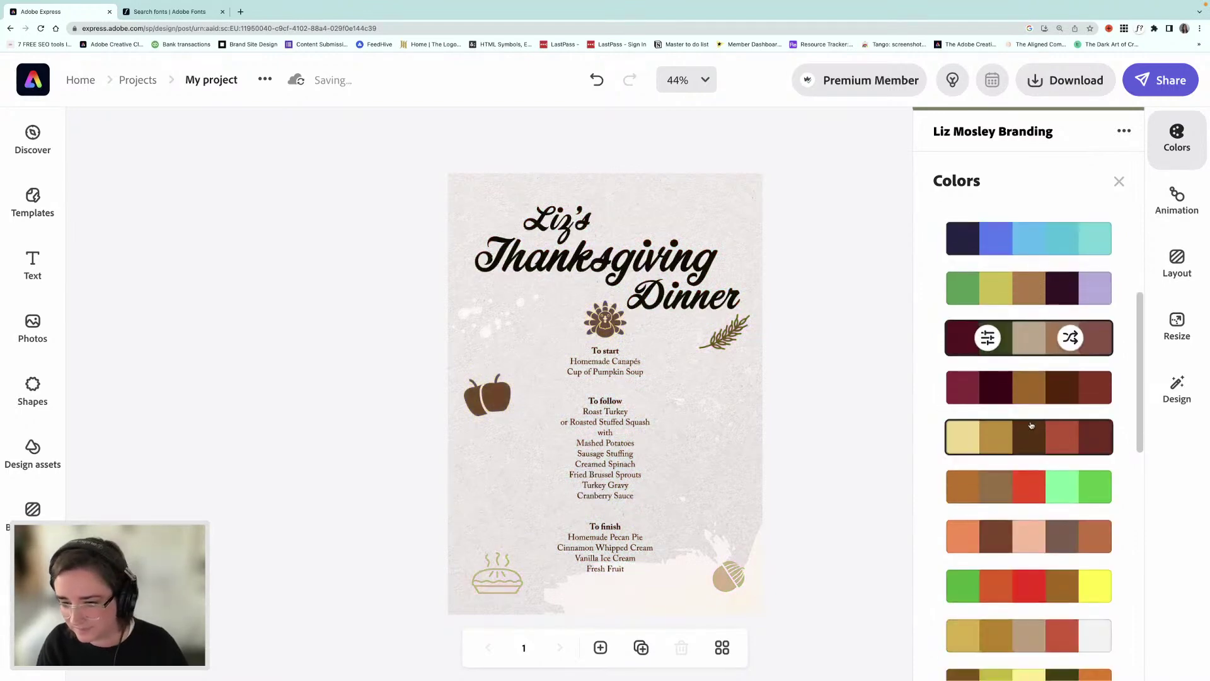
scroll(1031, 424, "up", 4)
scroll(1031, 423, "down", 5)
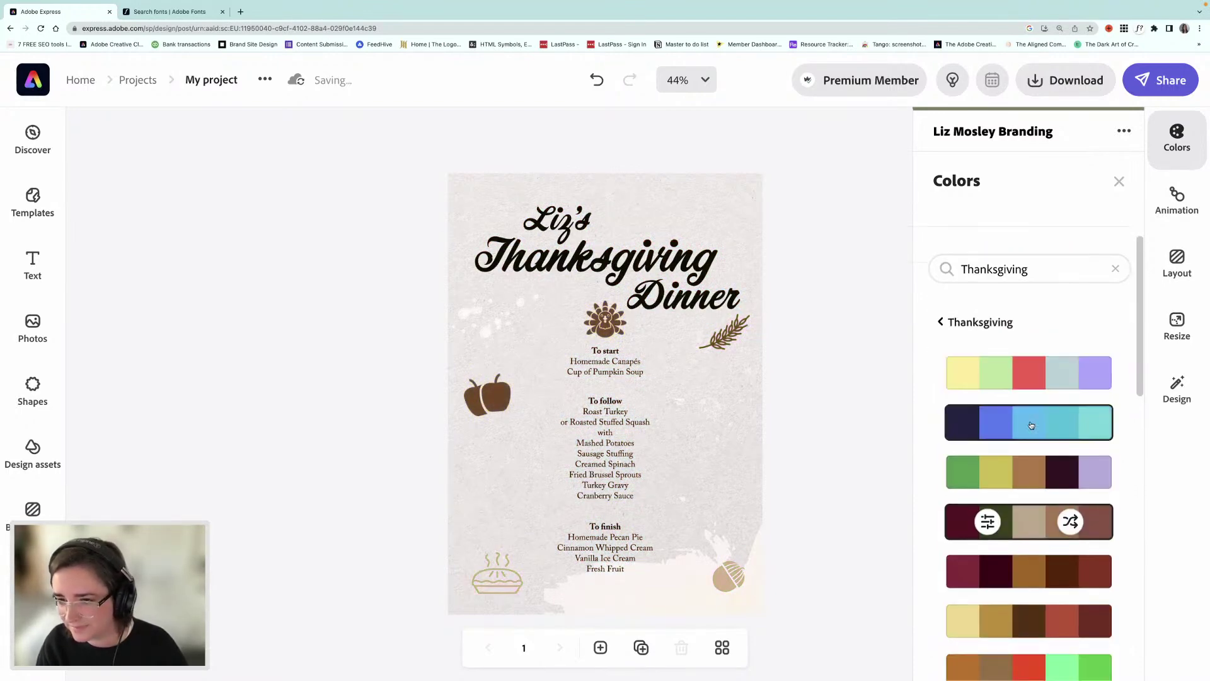
- Search the color themes for "Fall" and apply the third one, with yellow, orange, sage green, tan and charcoal
scroll(974, 336, "up", 5)
double_click(1000, 359)
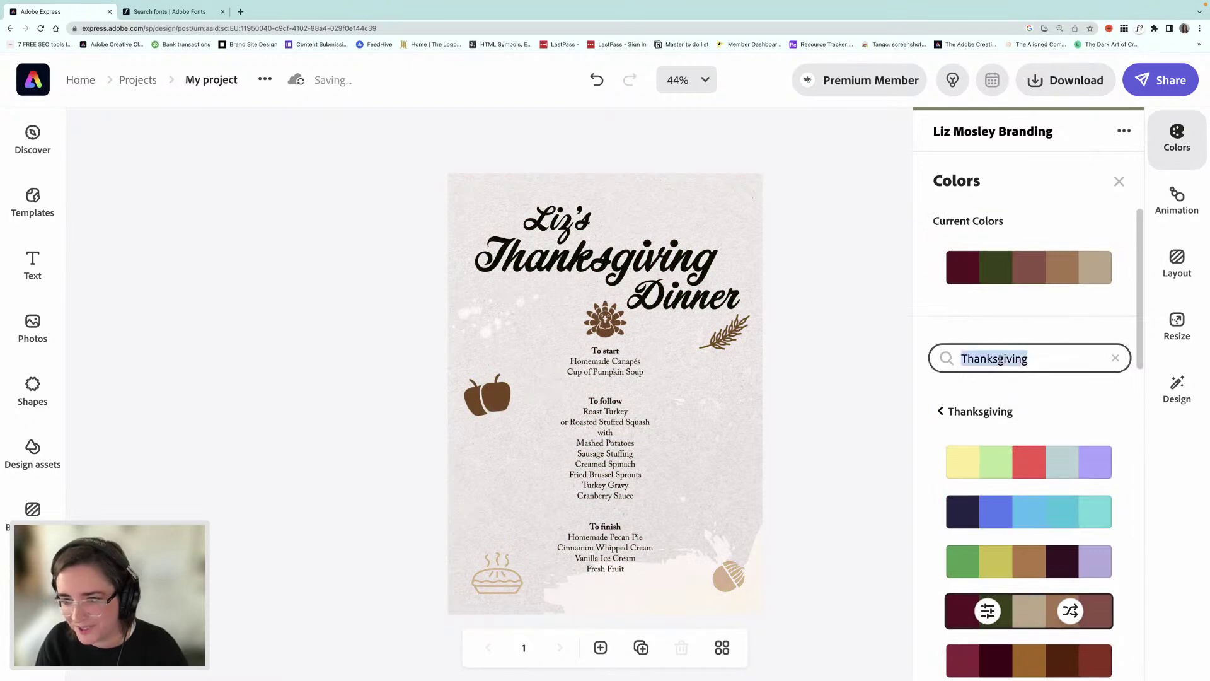
type("Fall")
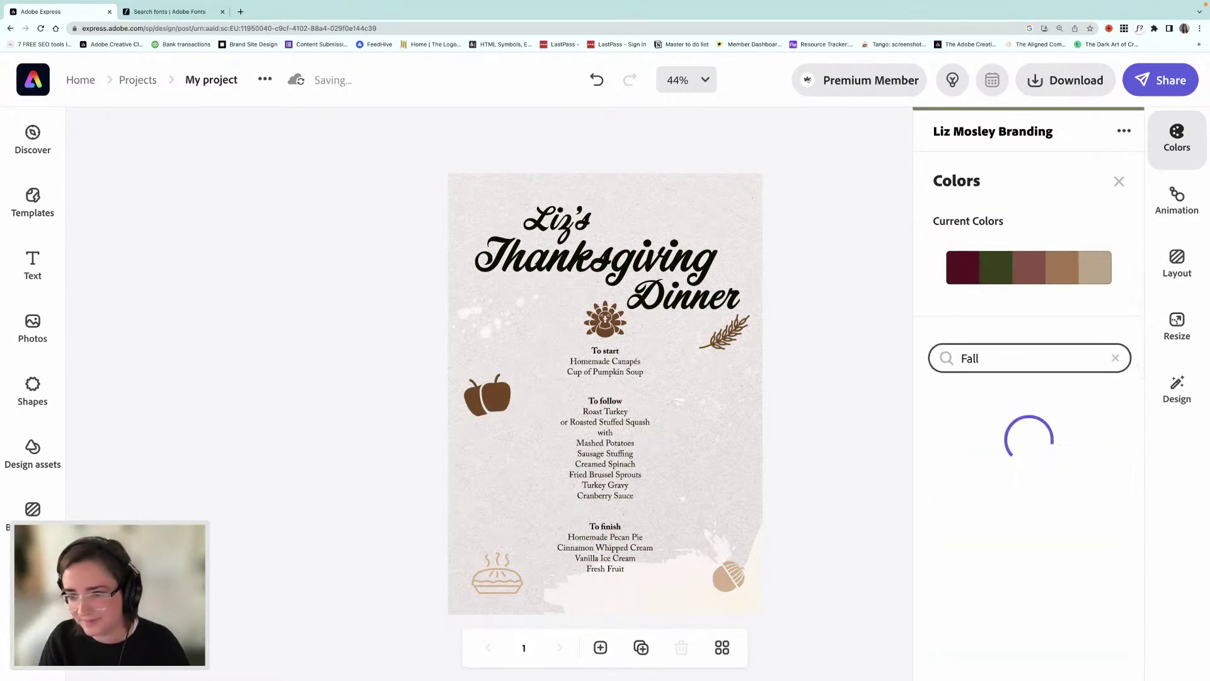
scroll(1015, 419, "down", 3)
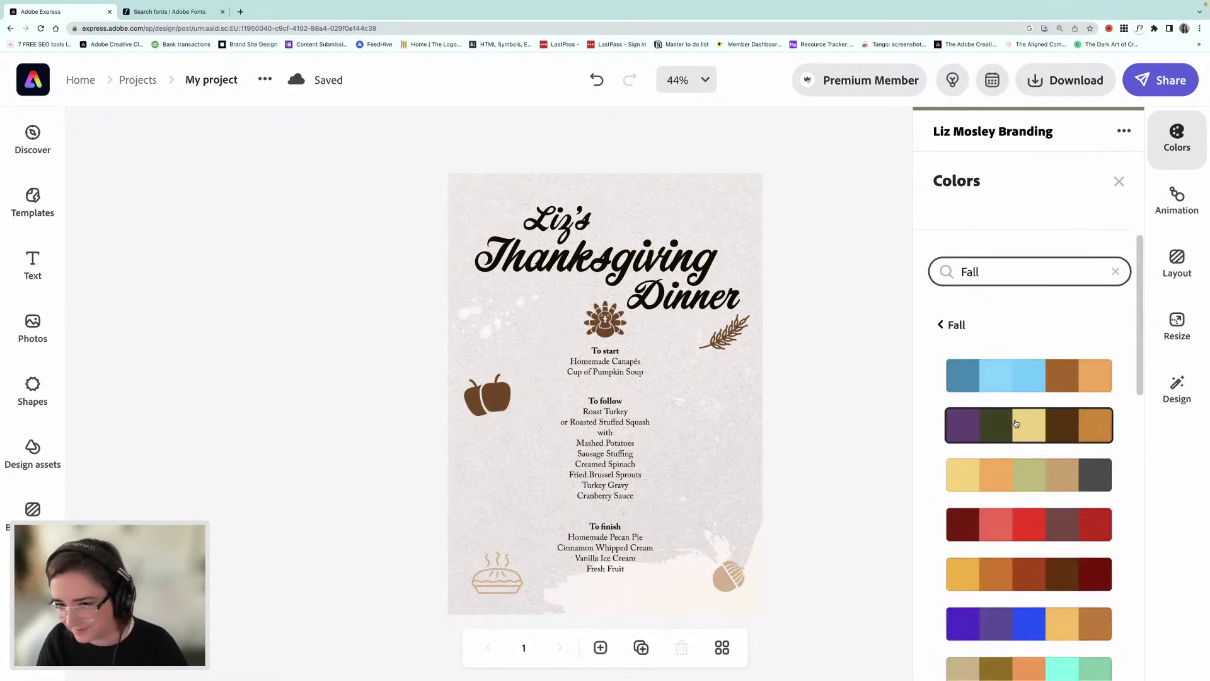
left_click(1018, 423)
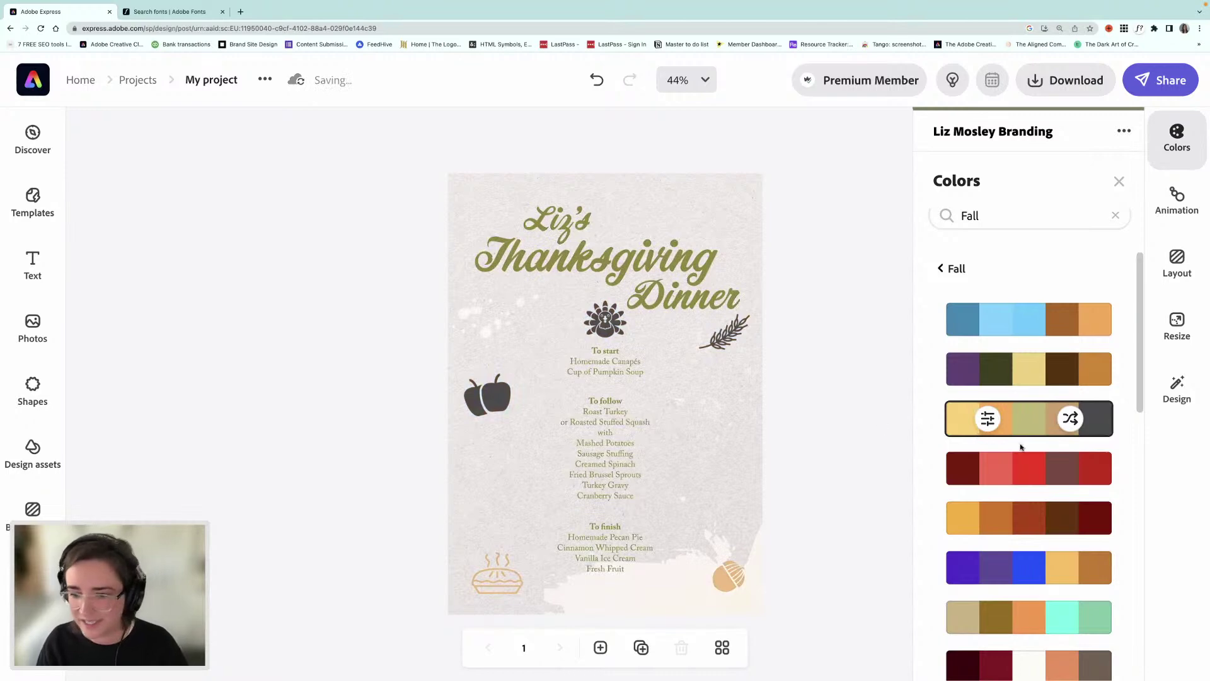
scroll(1023, 447, "down", 3)
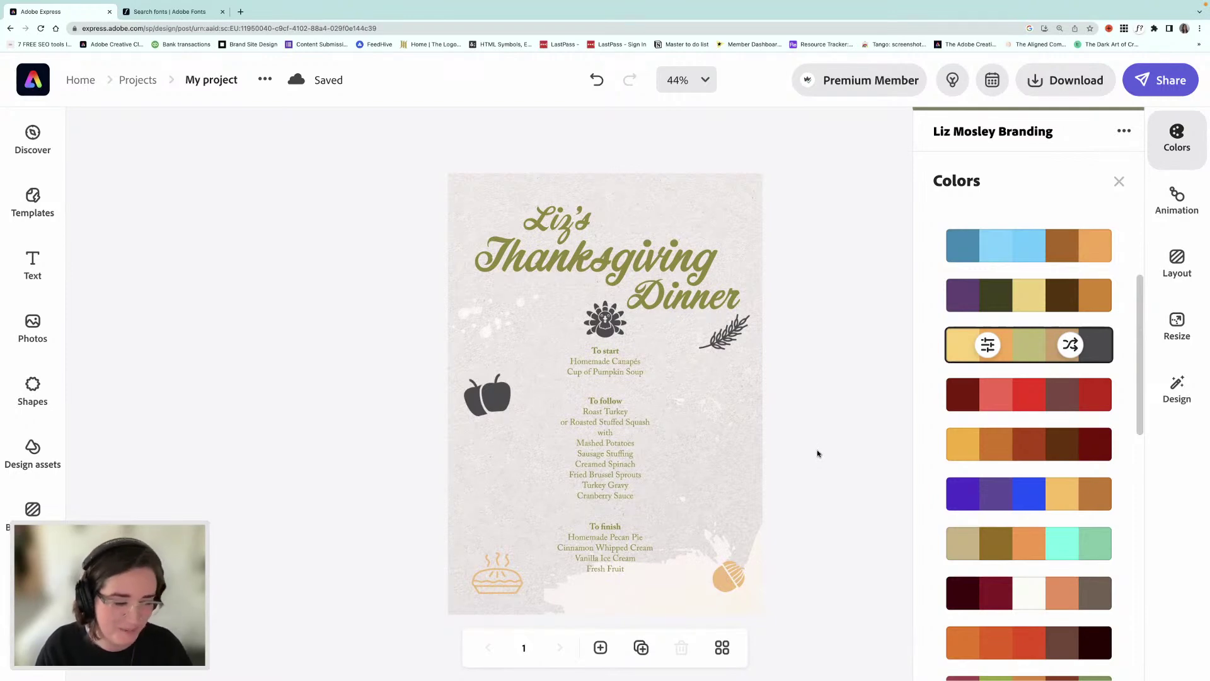
- Move the leaf sprig down beside the "To start" section and place a duplicate of it in the page's upper-left corner
left_click(724, 338)
left_click_drag(724, 338, 717, 362)
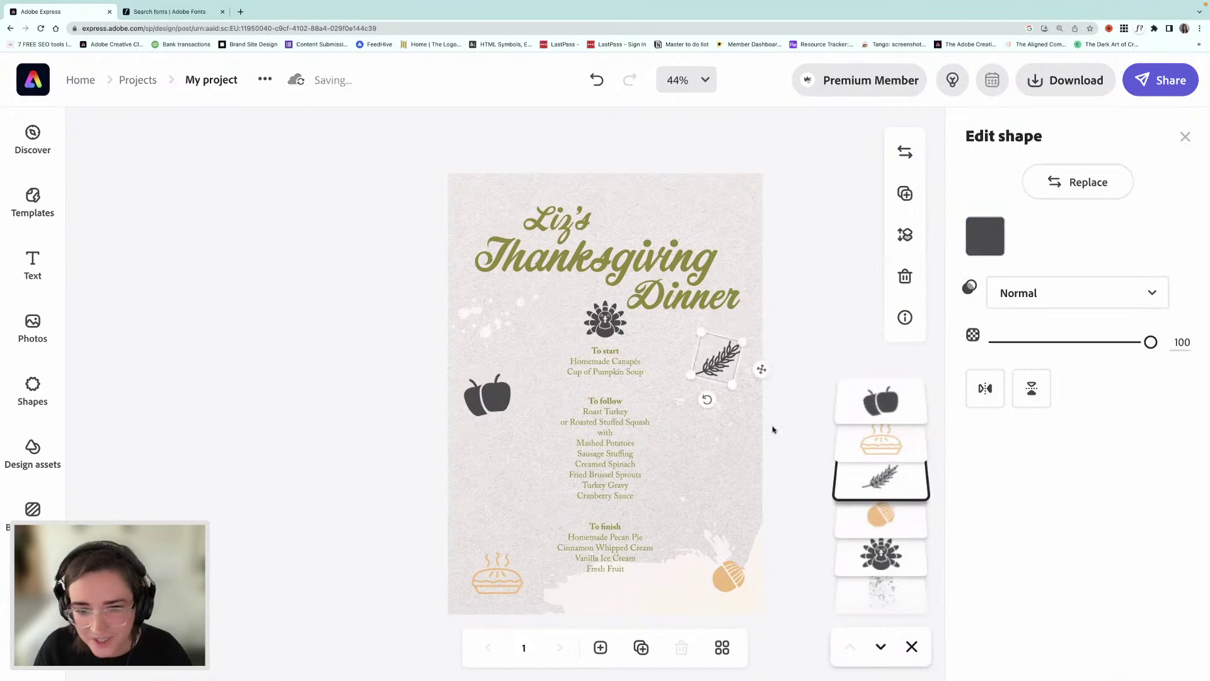
key("Escape")
left_click(725, 368)
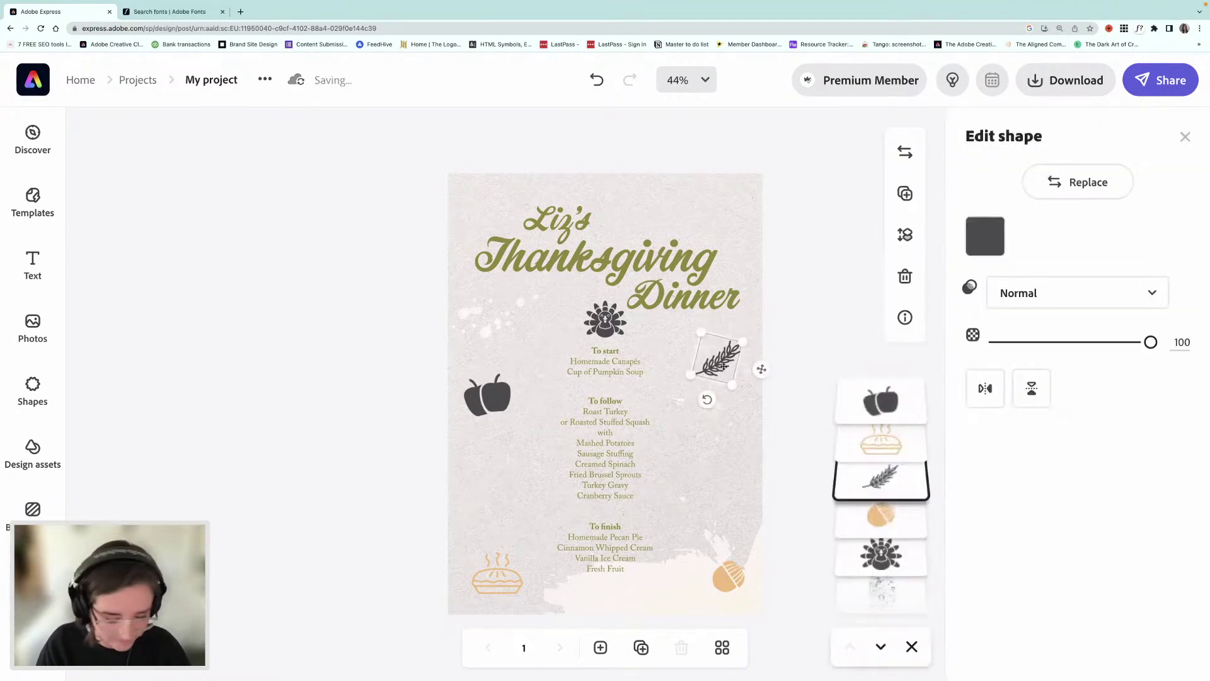
key("super+d")
left_click_drag(724, 382, 487, 191)
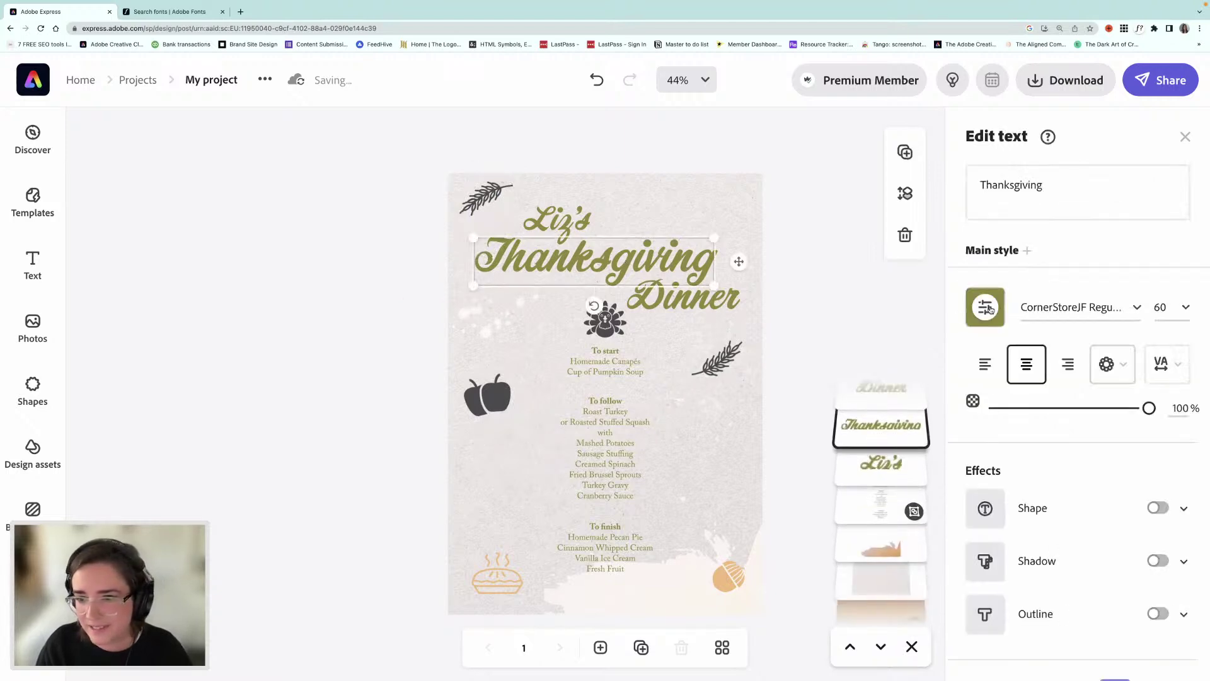
- Recolor the word "Thanksgiving" in the title with the palette's orange, #FFA948
left_click(985, 307)
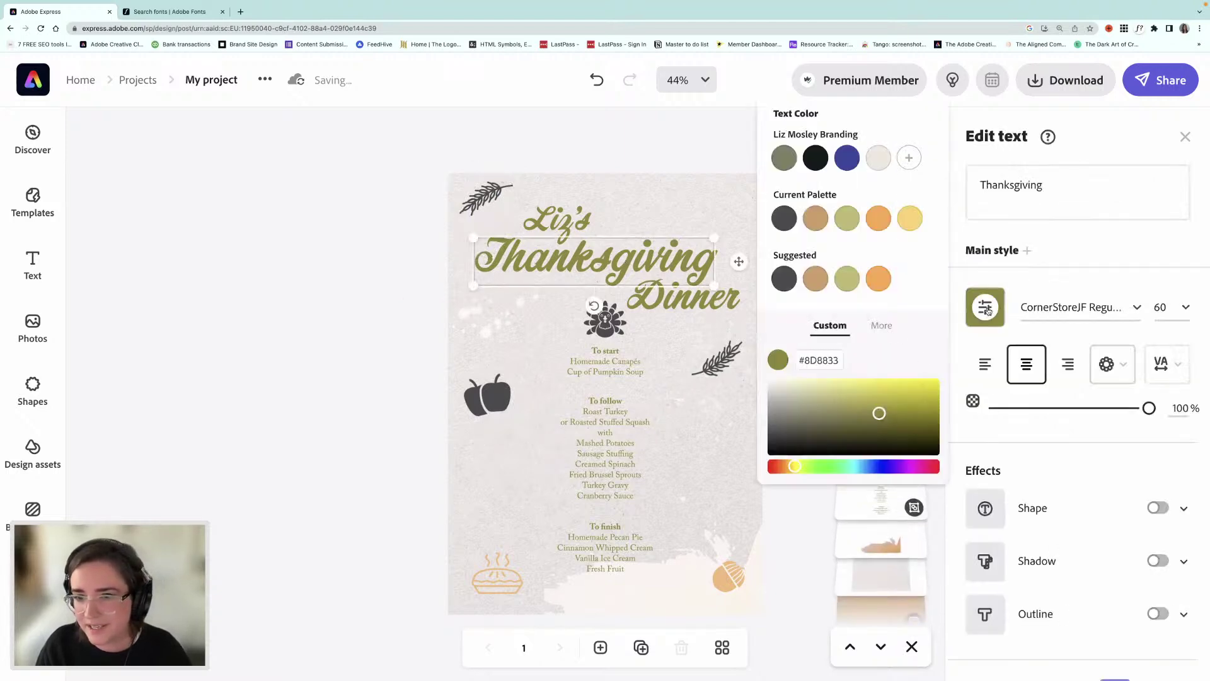
left_click(881, 223)
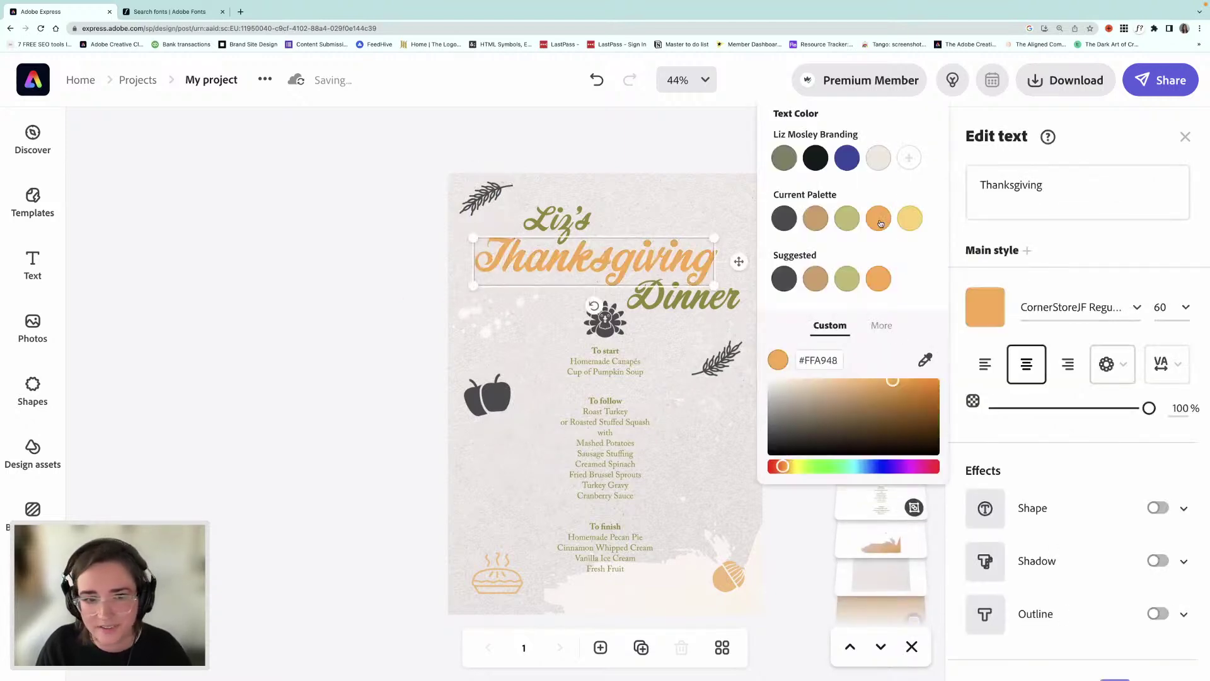
left_click(659, 148)
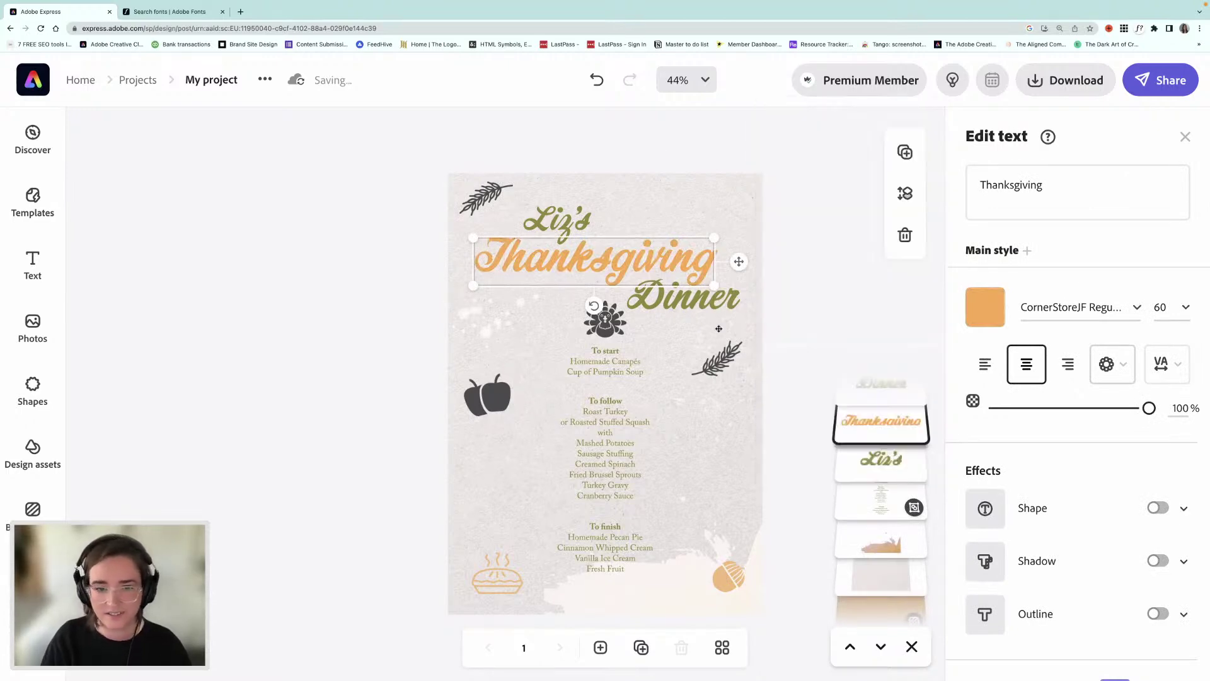
- Recolor the leaf sprig beside the "To start" section with the palette's tan, #D19F64
left_click(717, 364)
left_click(977, 244)
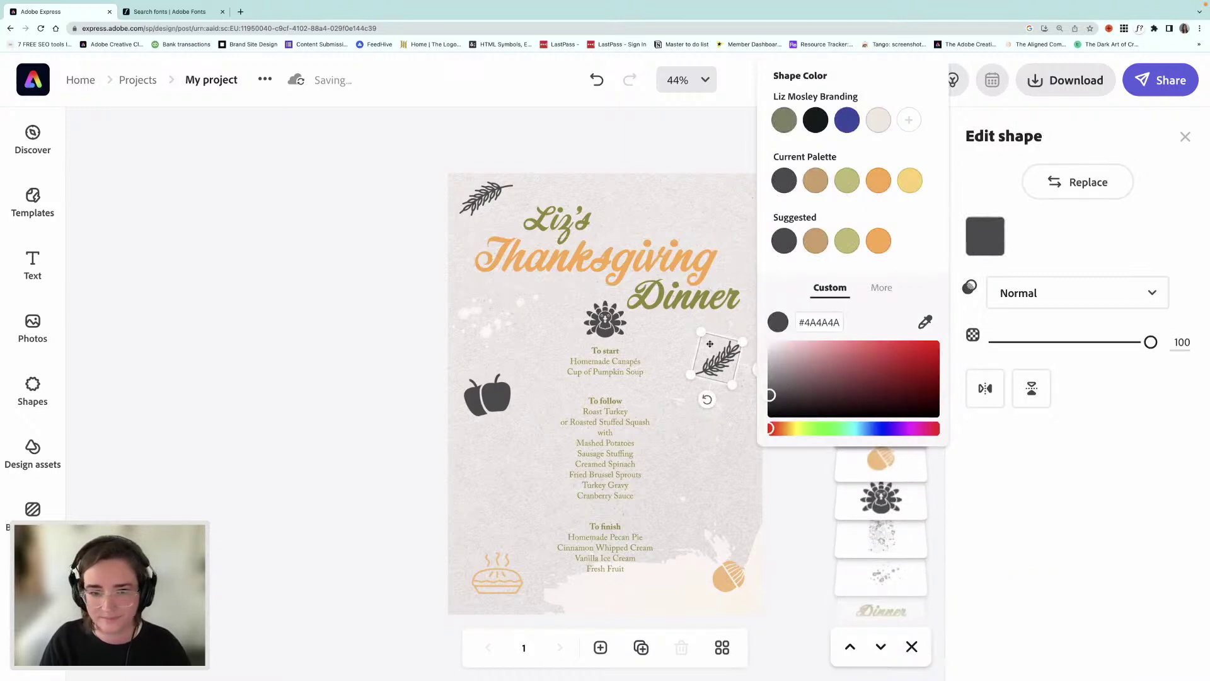
left_click(816, 187)
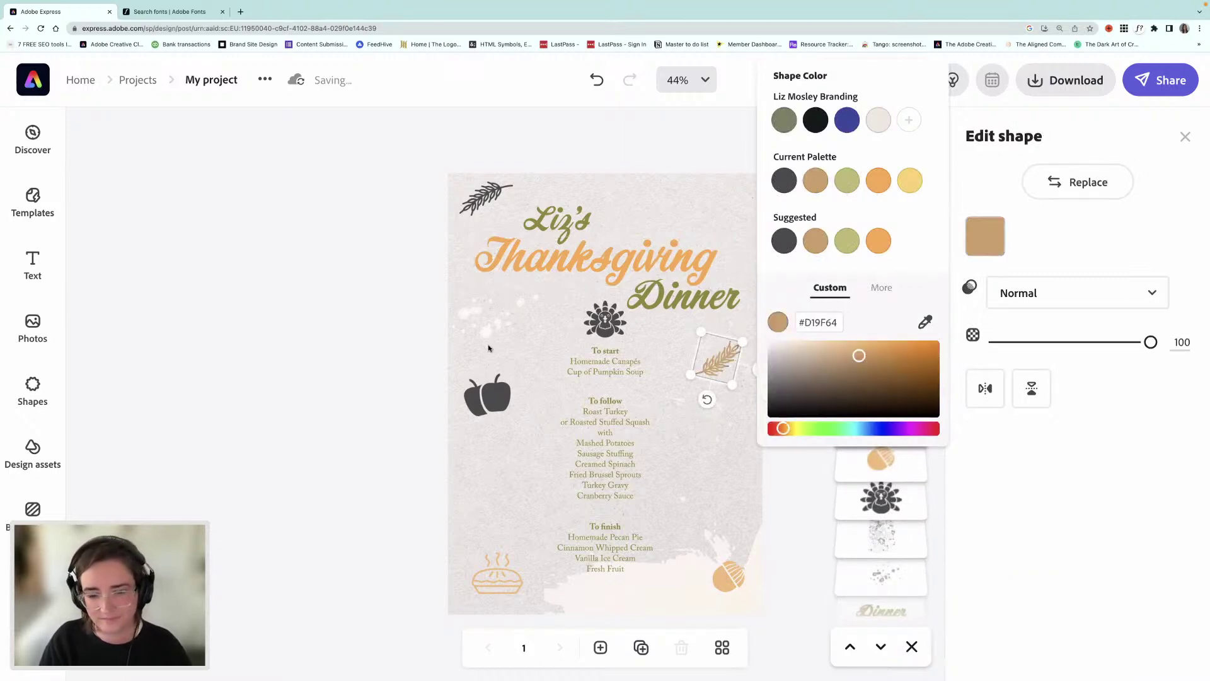
- Recolor the acorn in the page's lower-right corner with the palette's charcoal
left_click(724, 575)
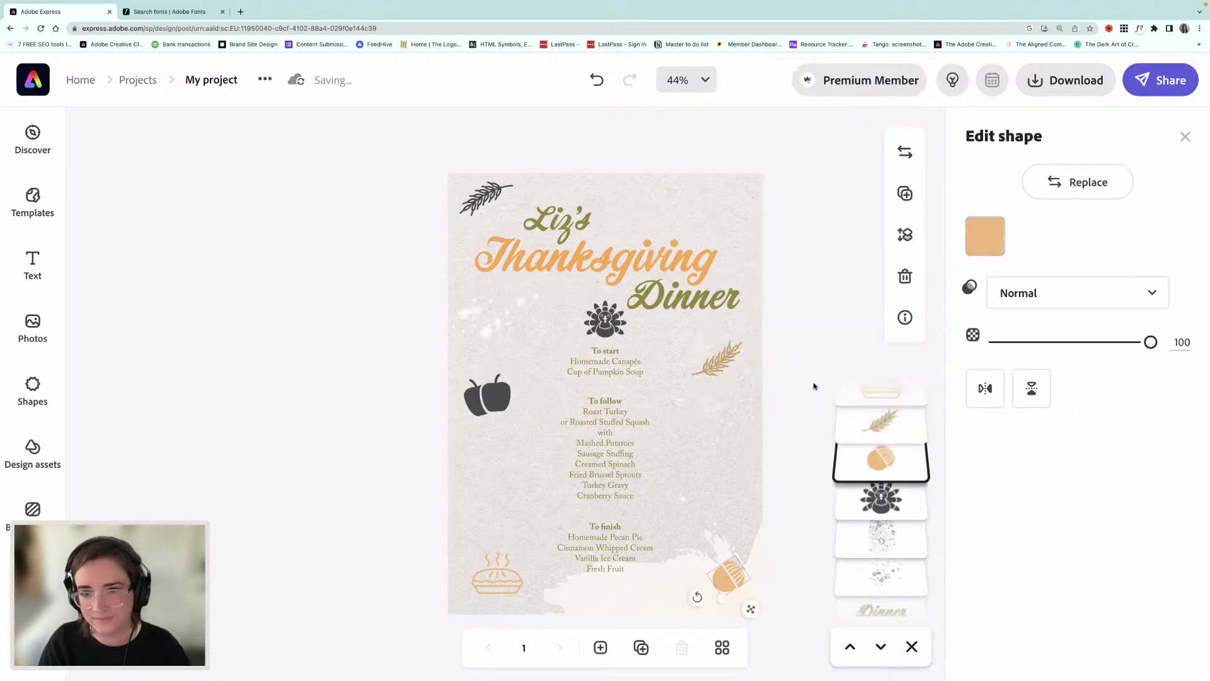
left_click(985, 236)
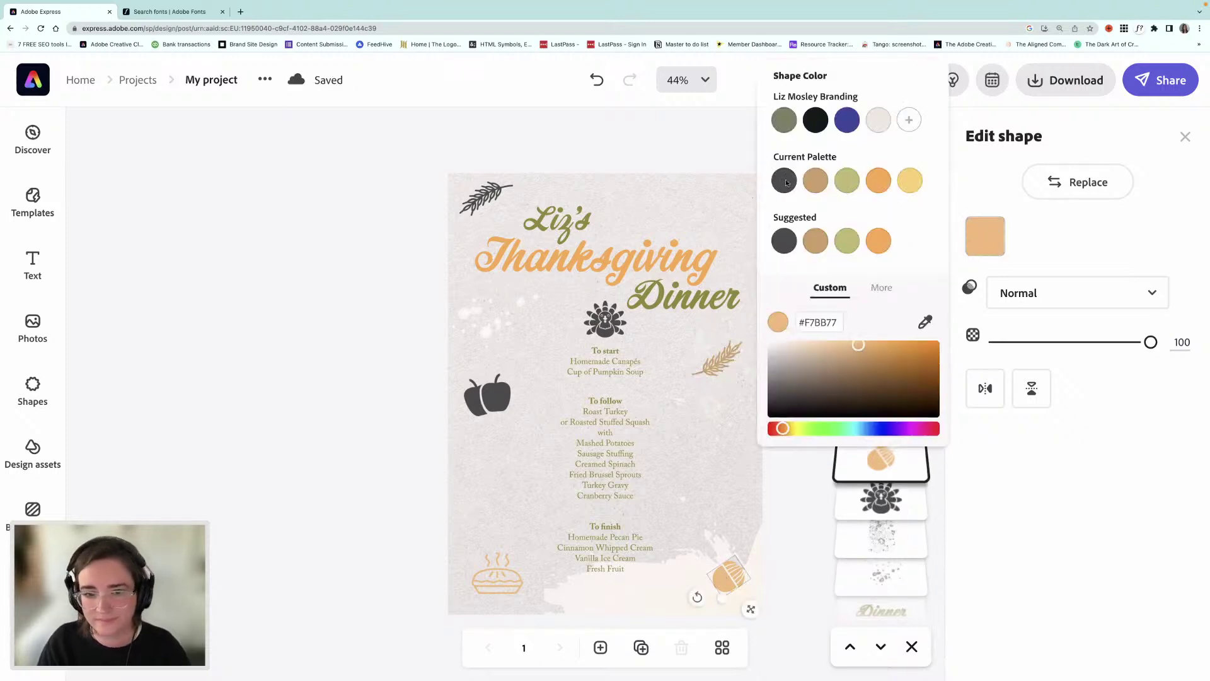
left_click(785, 182)
left_click(391, 355)
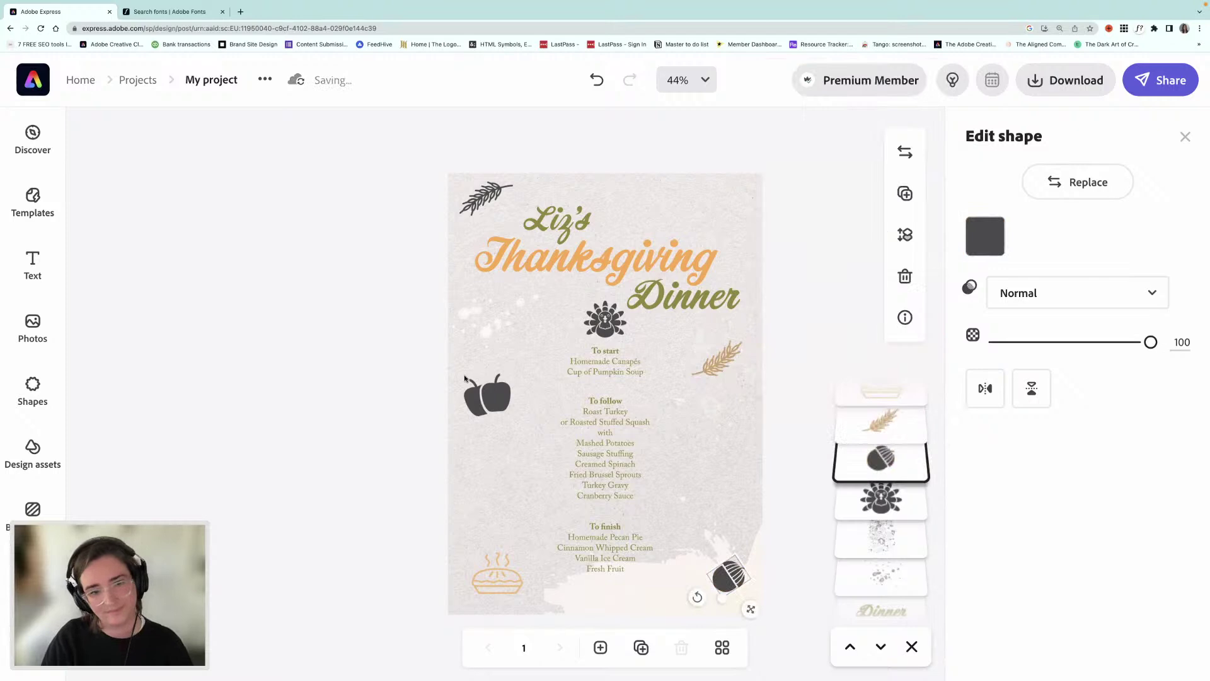
- Move the apples slightly inward and up from the page's left edge
left_click(488, 387)
left_click_drag(493, 400, 504, 393)
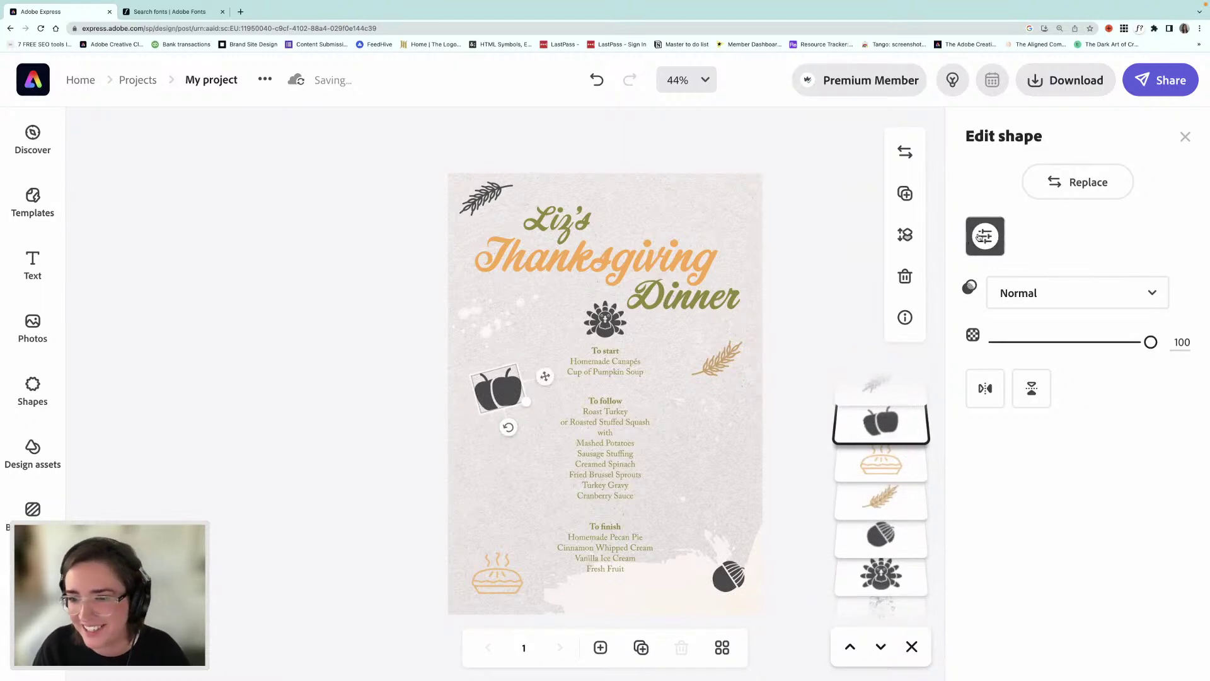
- Recolor the apples beside the menu text with the palette's green, #C0BC6D
left_click(977, 238)
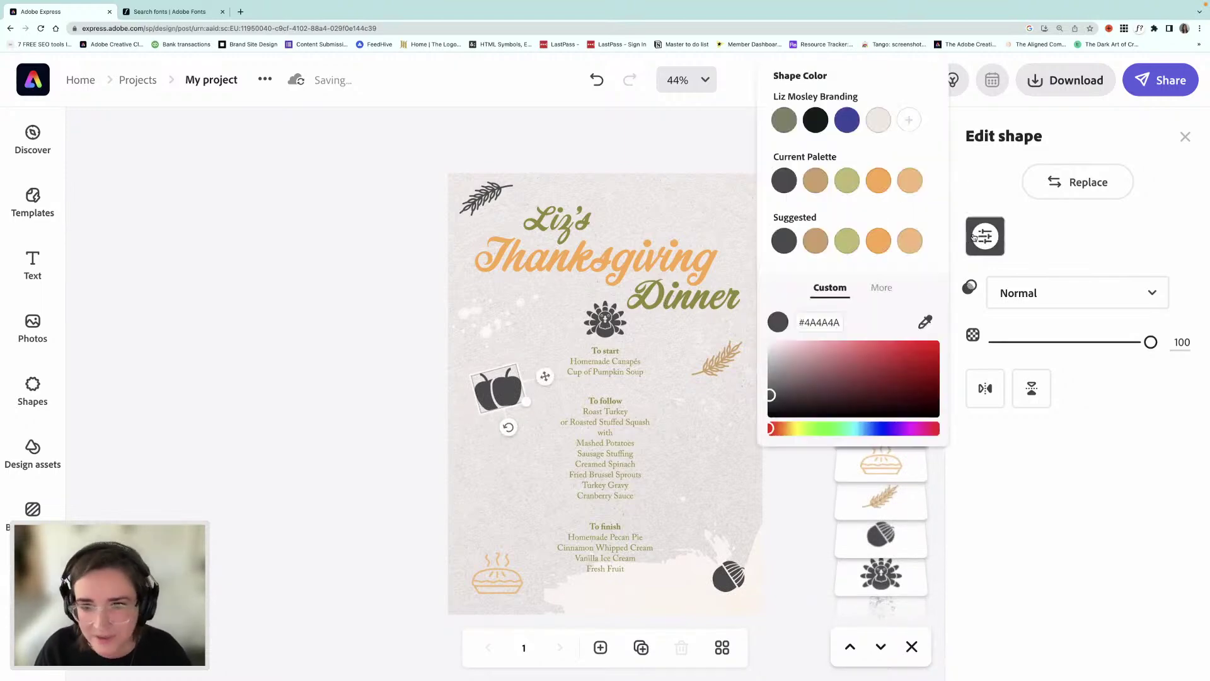
left_click(848, 241)
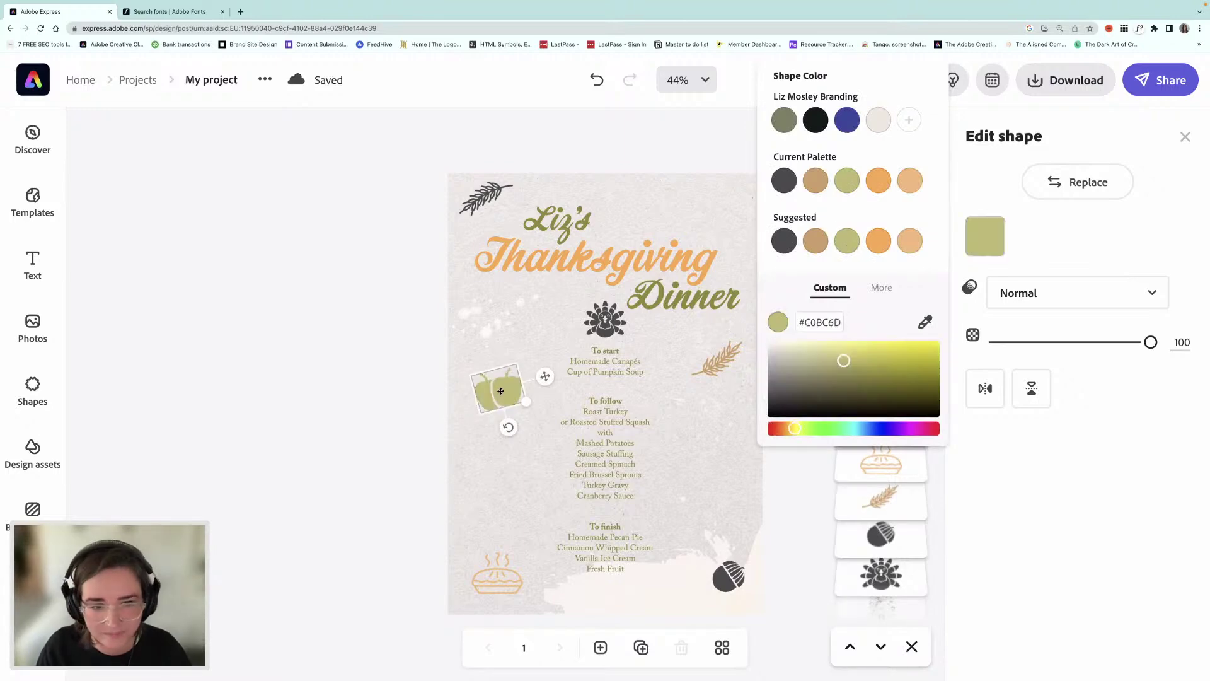
- Move the apples slightly down and the pie slightly up from the page's bottom edge
left_click_drag(502, 394, 505, 405)
left_click(372, 352)
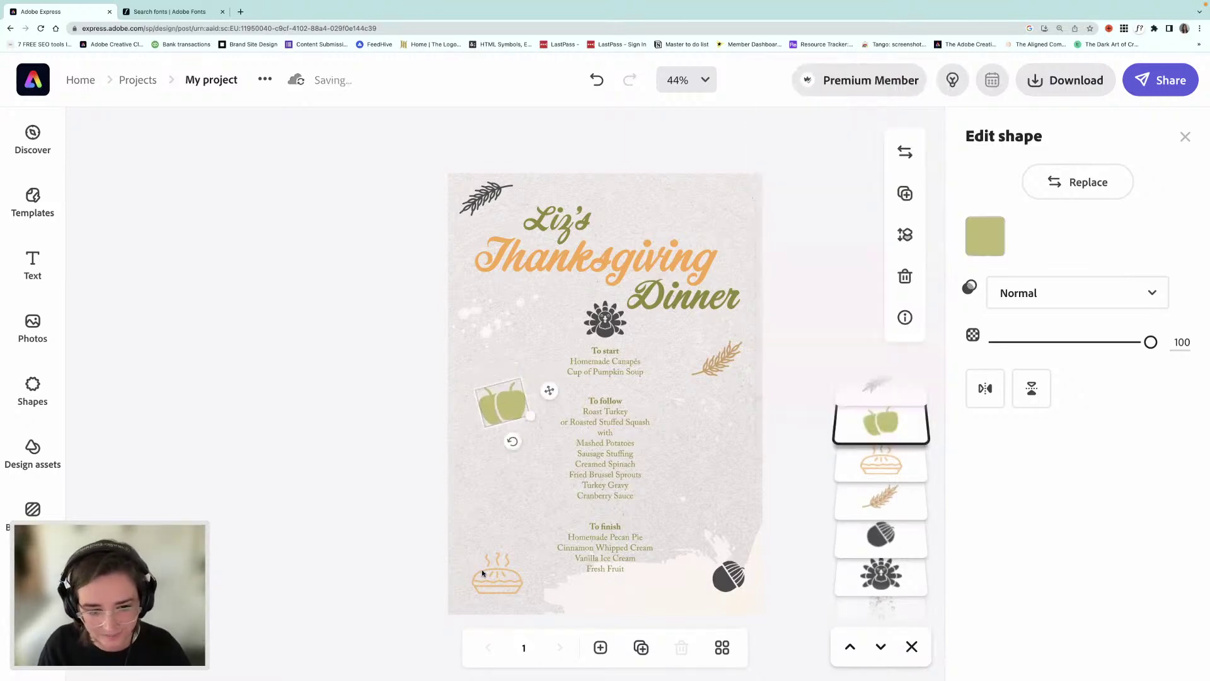
left_click_drag(491, 583, 490, 564)
left_click(490, 194)
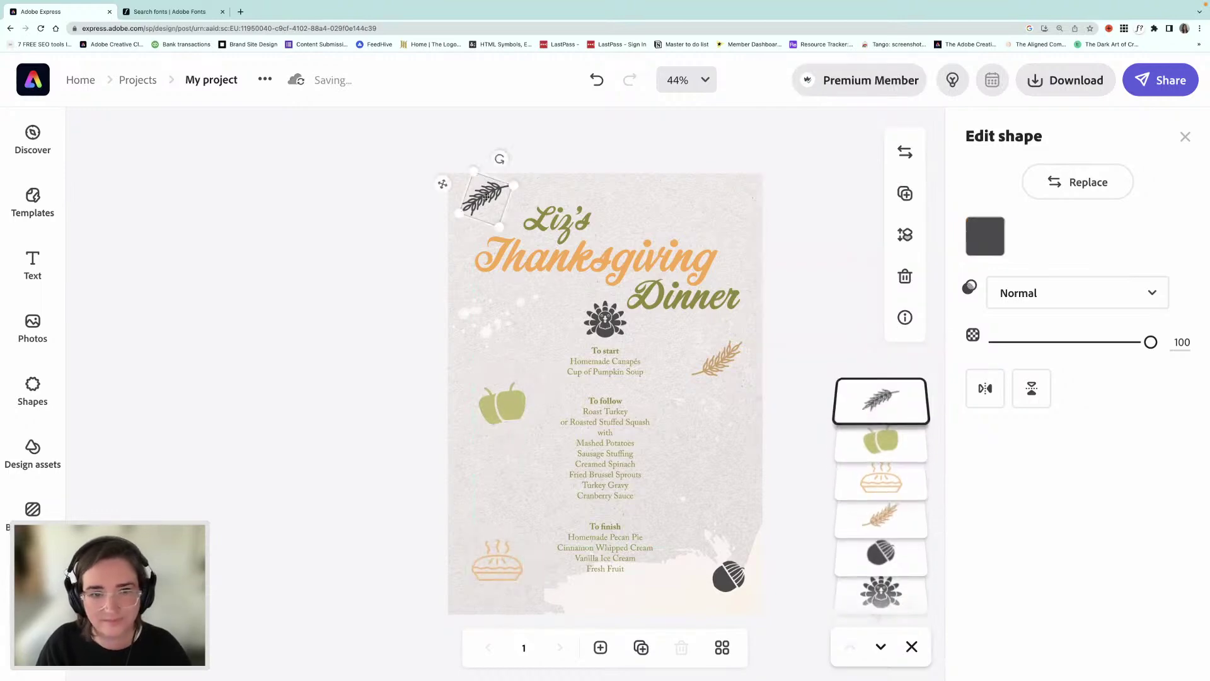
left_click(985, 236)
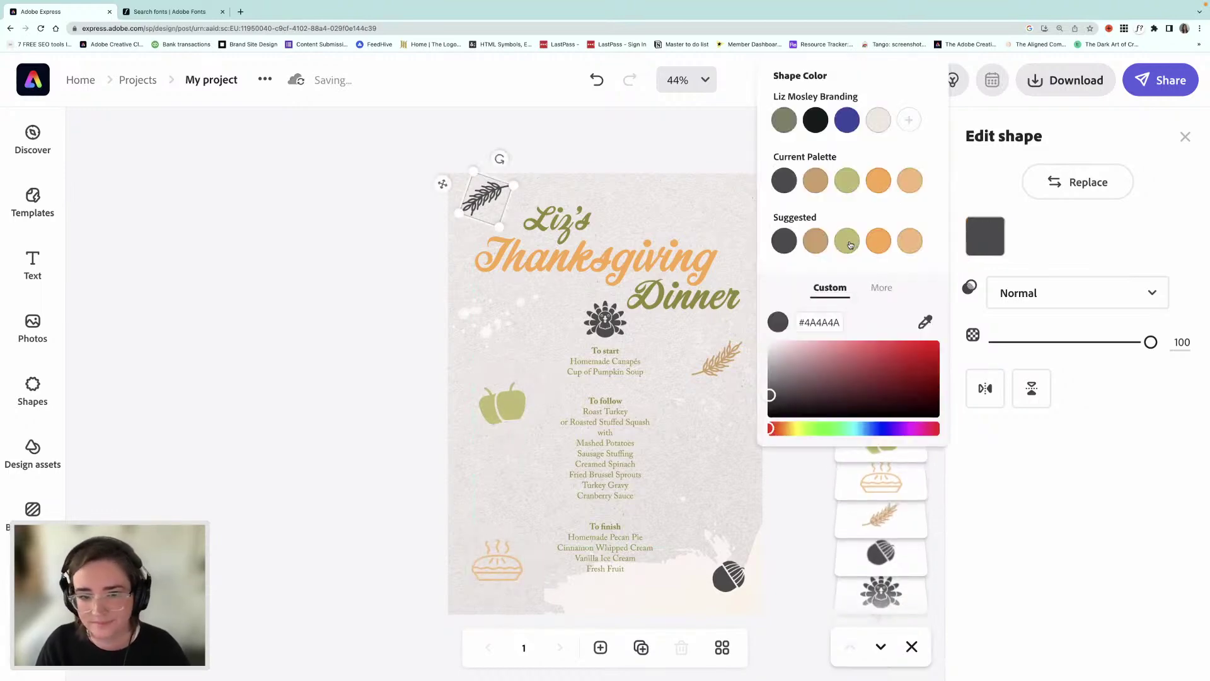
left_click(350, 234)
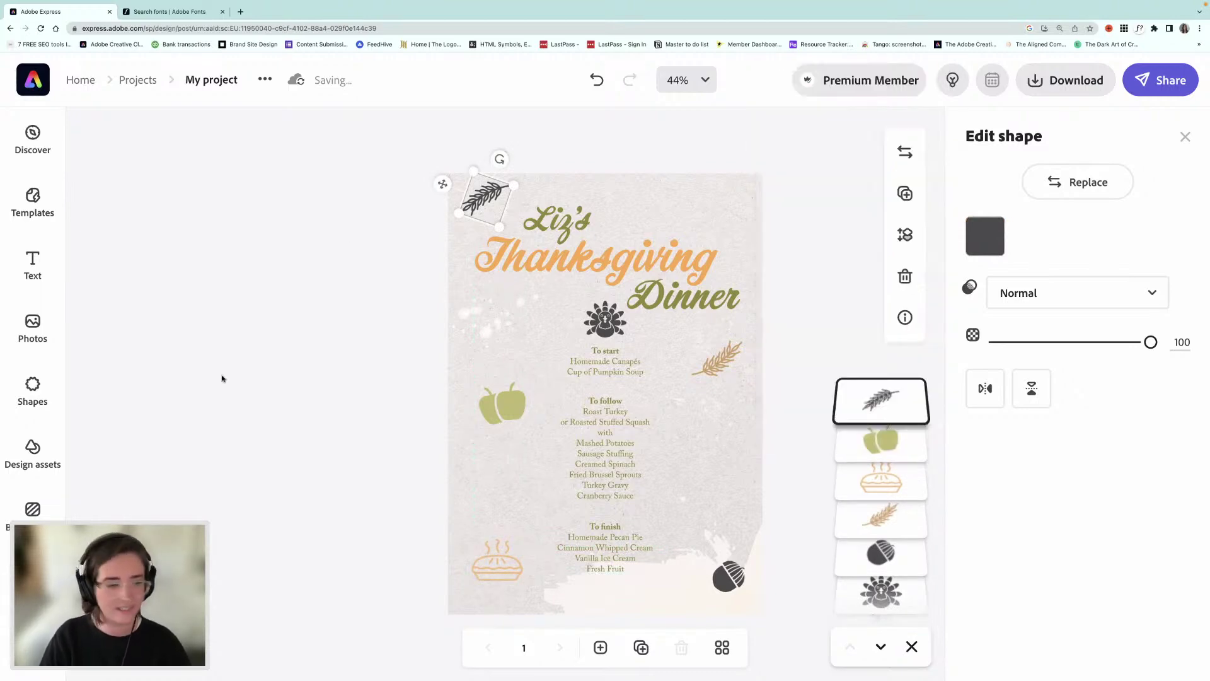
- Search the shapes library for "Mash" and add the solid mortar and pestle shape to the page
left_click(30, 452)
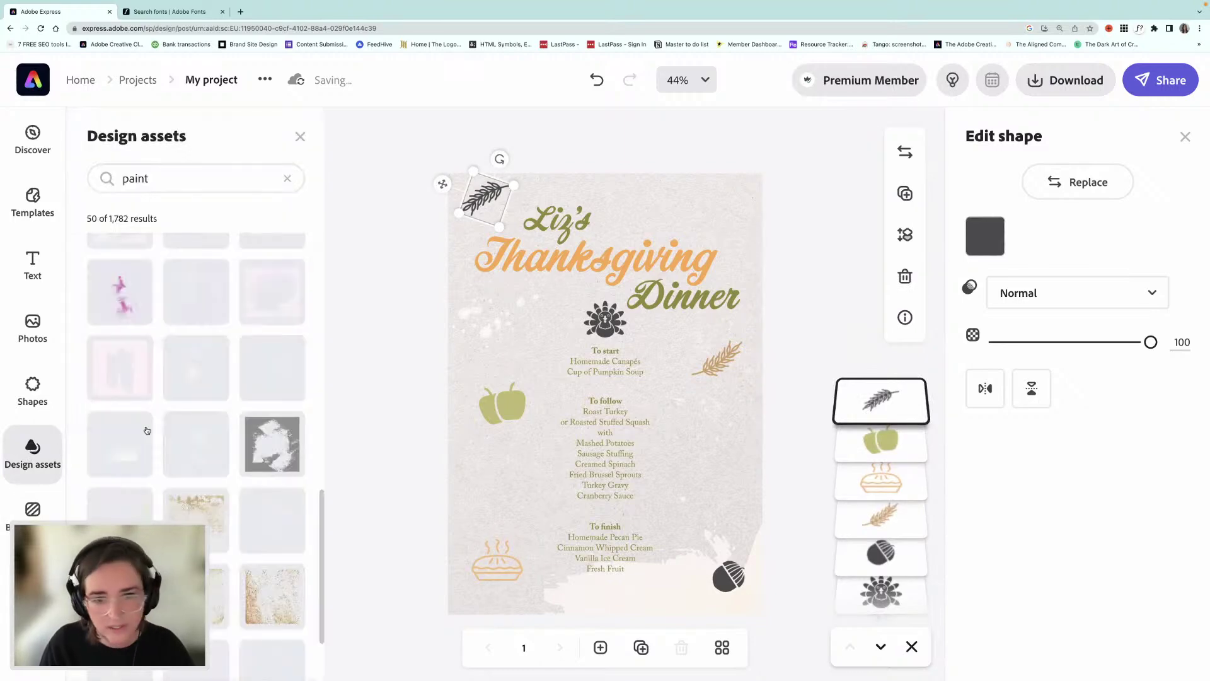
left_click(39, 381)
scroll(202, 404, "down", 10)
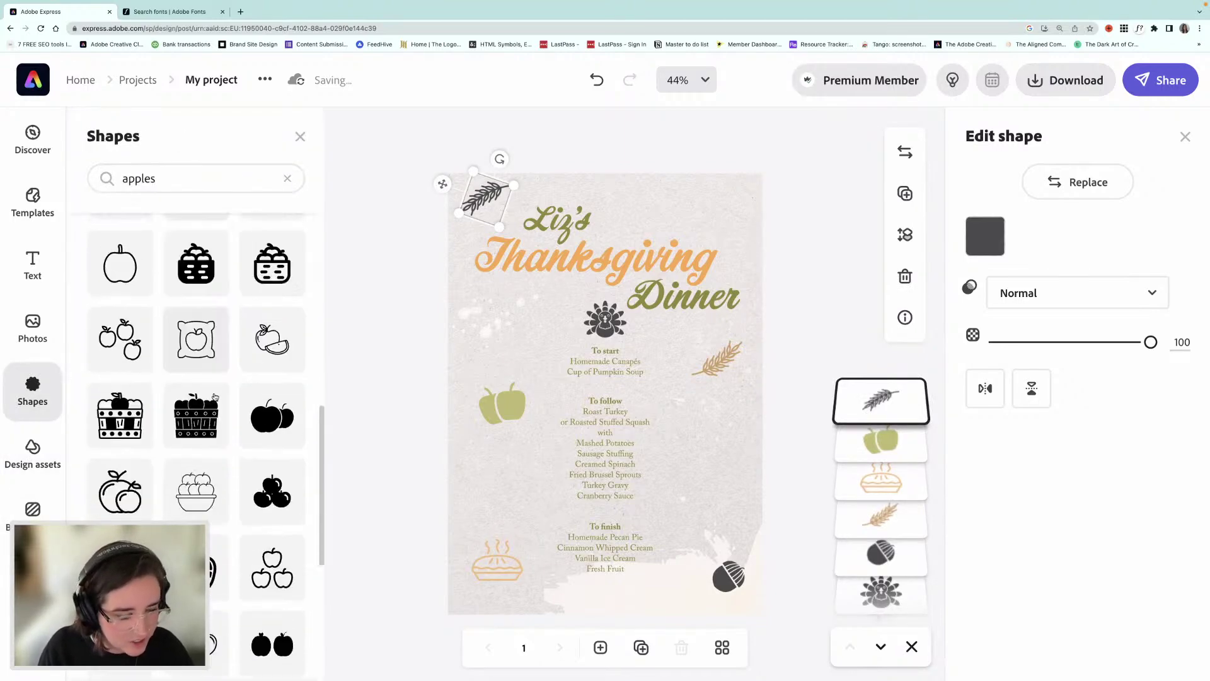
scroll(214, 396, "up", 10)
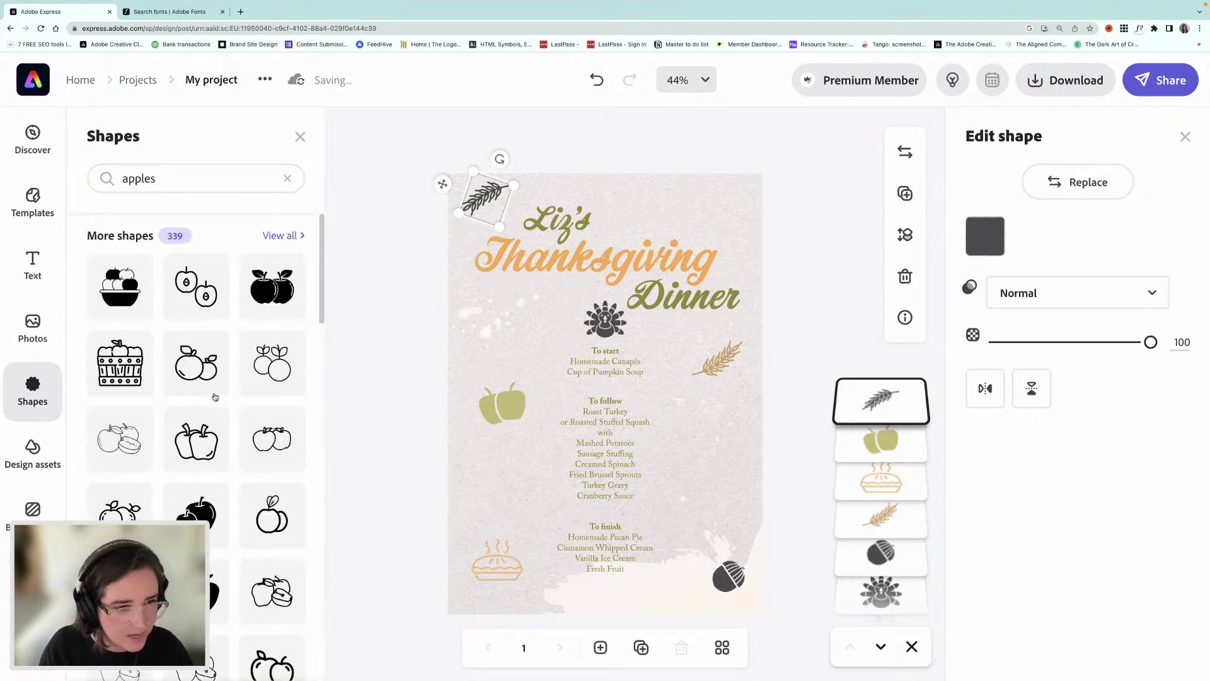
double_click(147, 177)
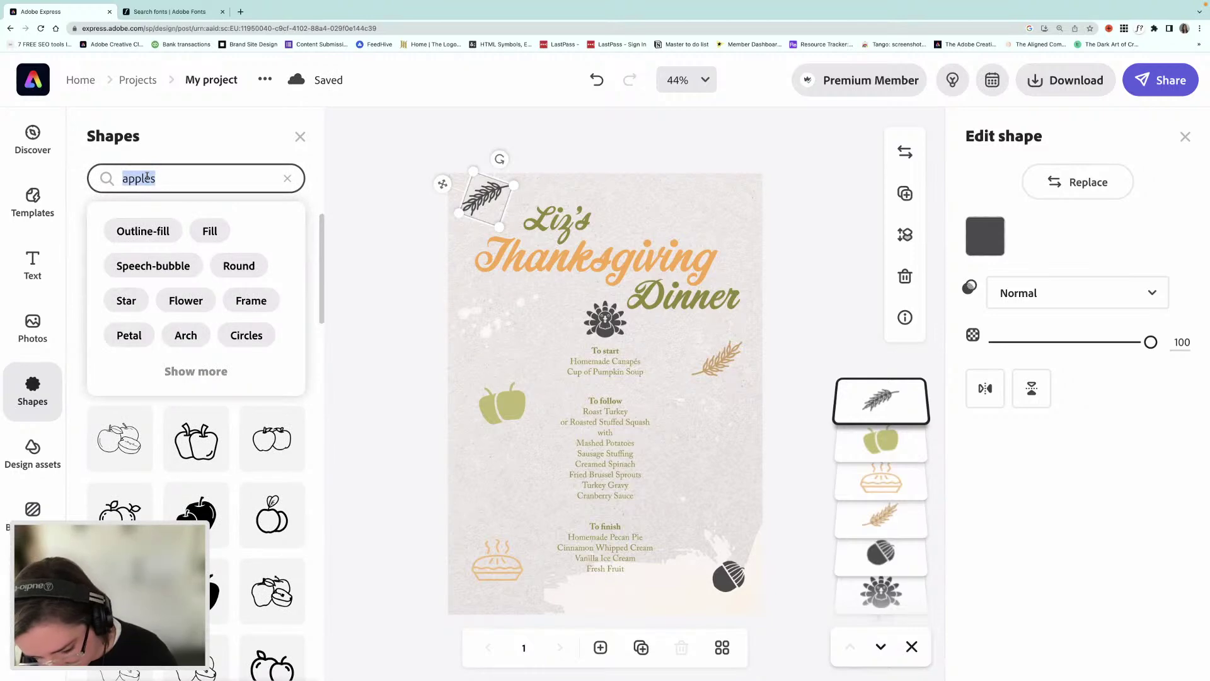
type("Mash")
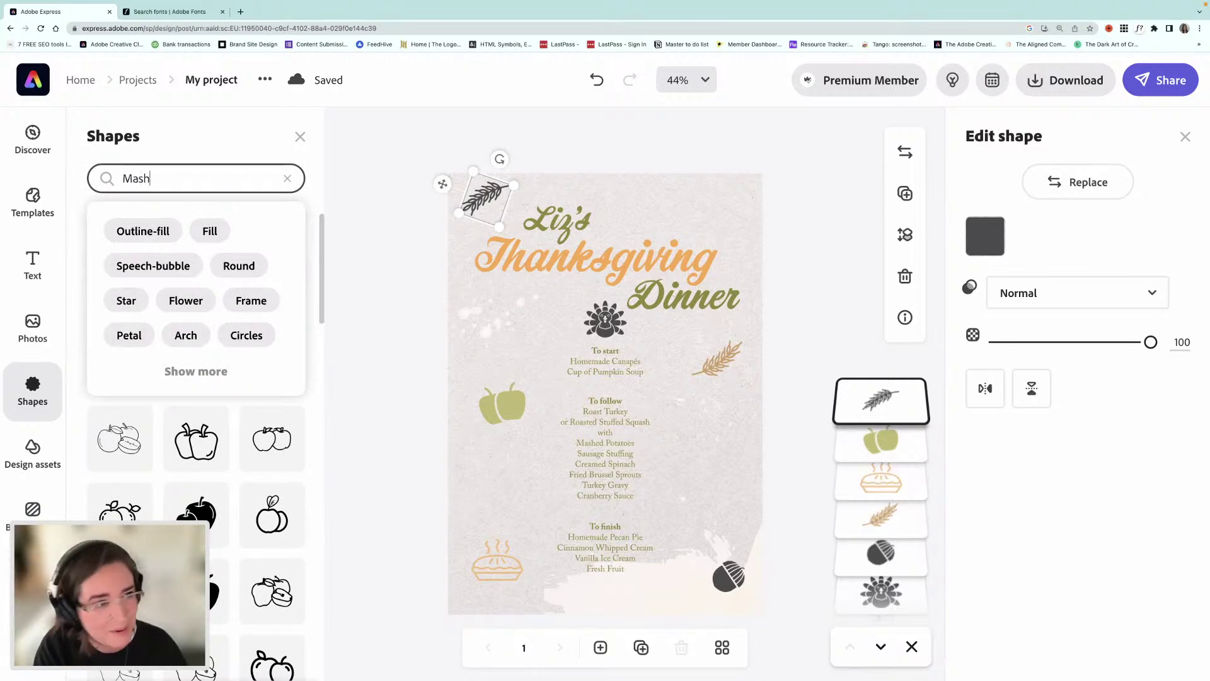
key("Return")
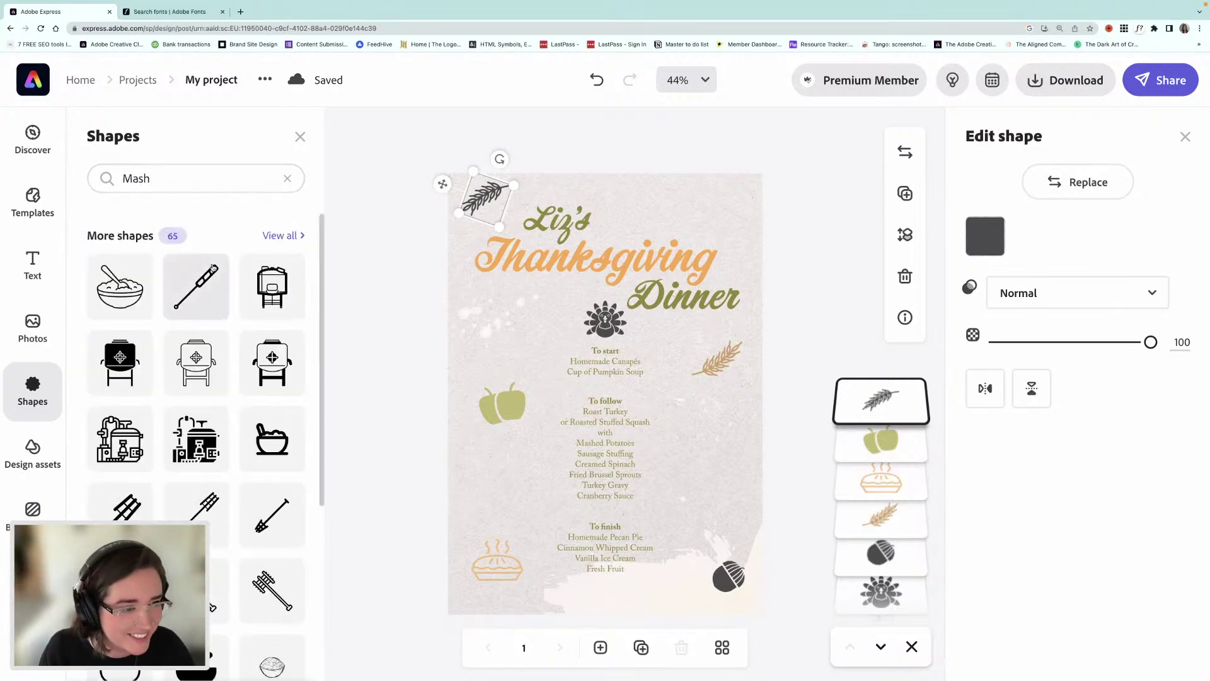
scroll(176, 306, "down", 4)
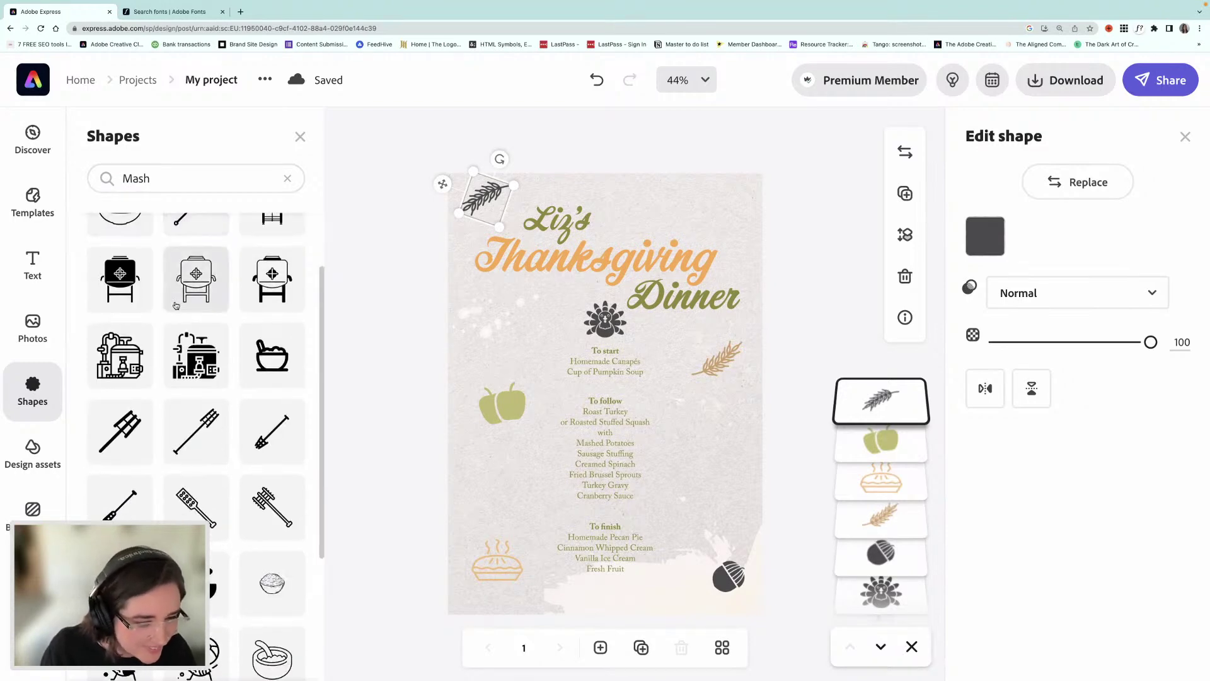
scroll(176, 305, "down", 2)
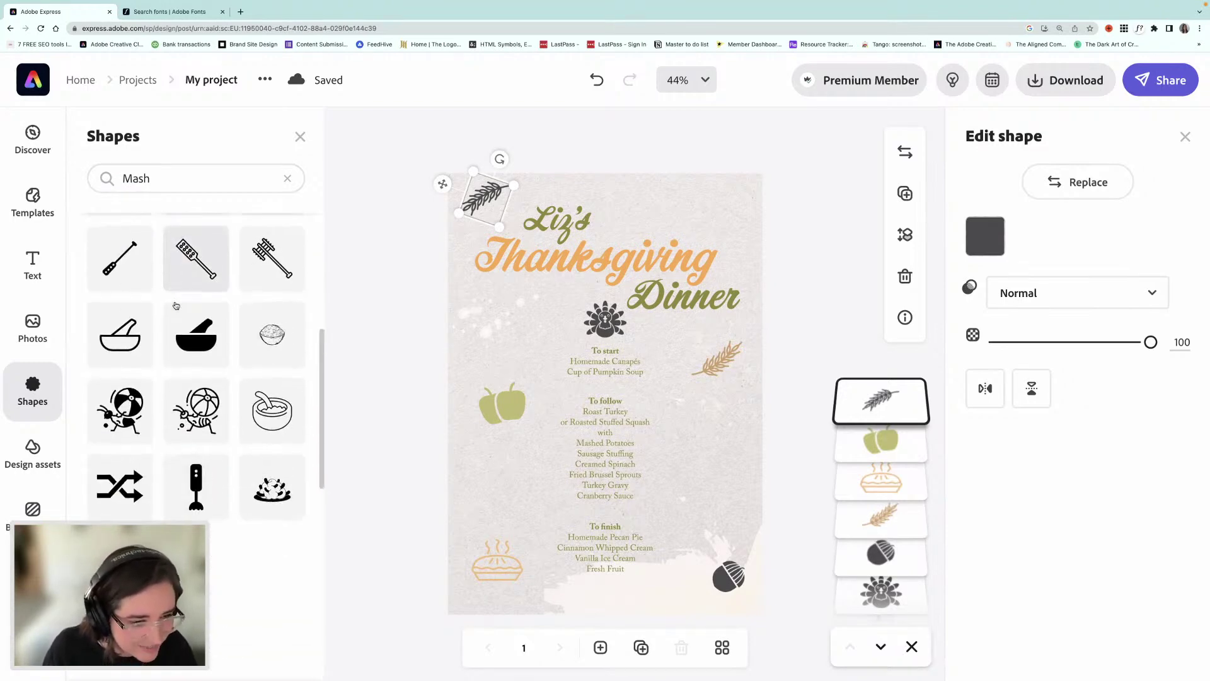
scroll(176, 305, "down", 1)
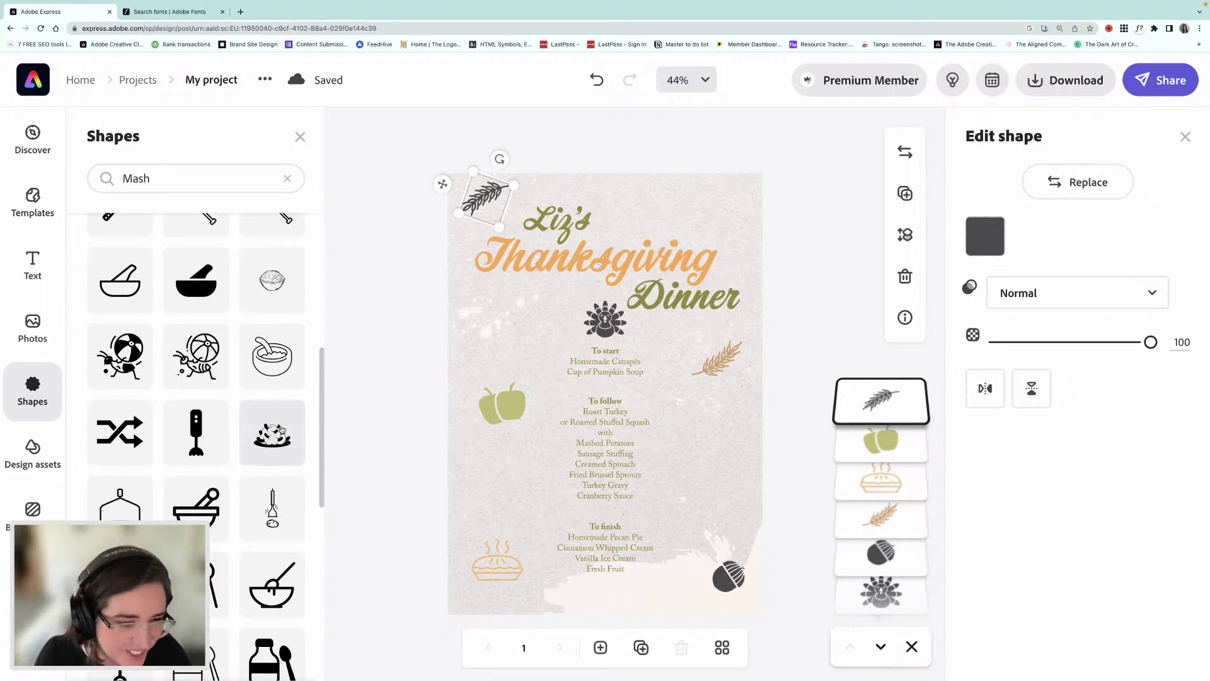
scroll(281, 431, "down", 5)
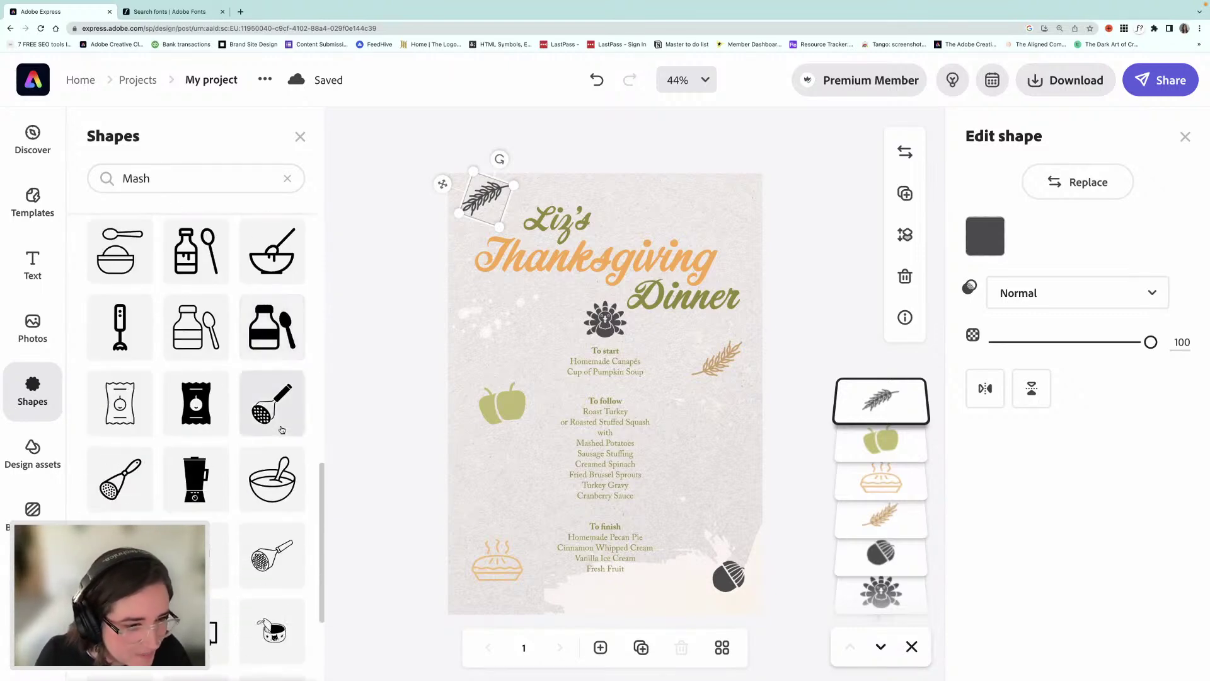
scroll(281, 431, "up", 10)
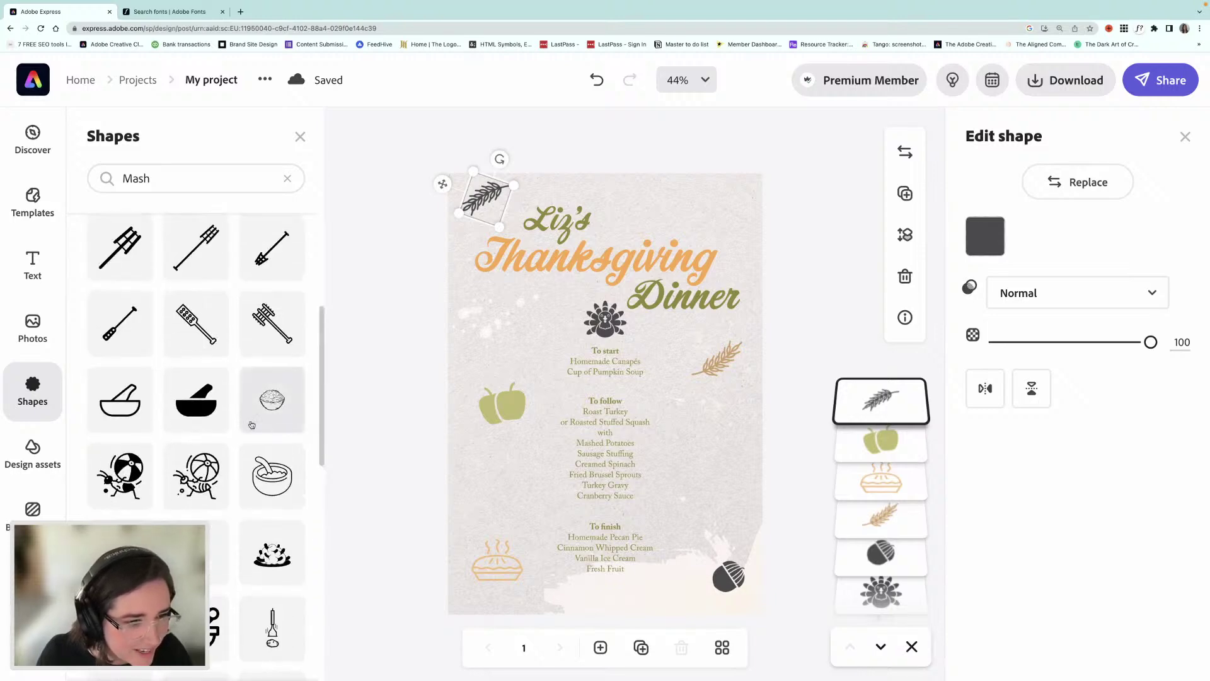
left_click(191, 414)
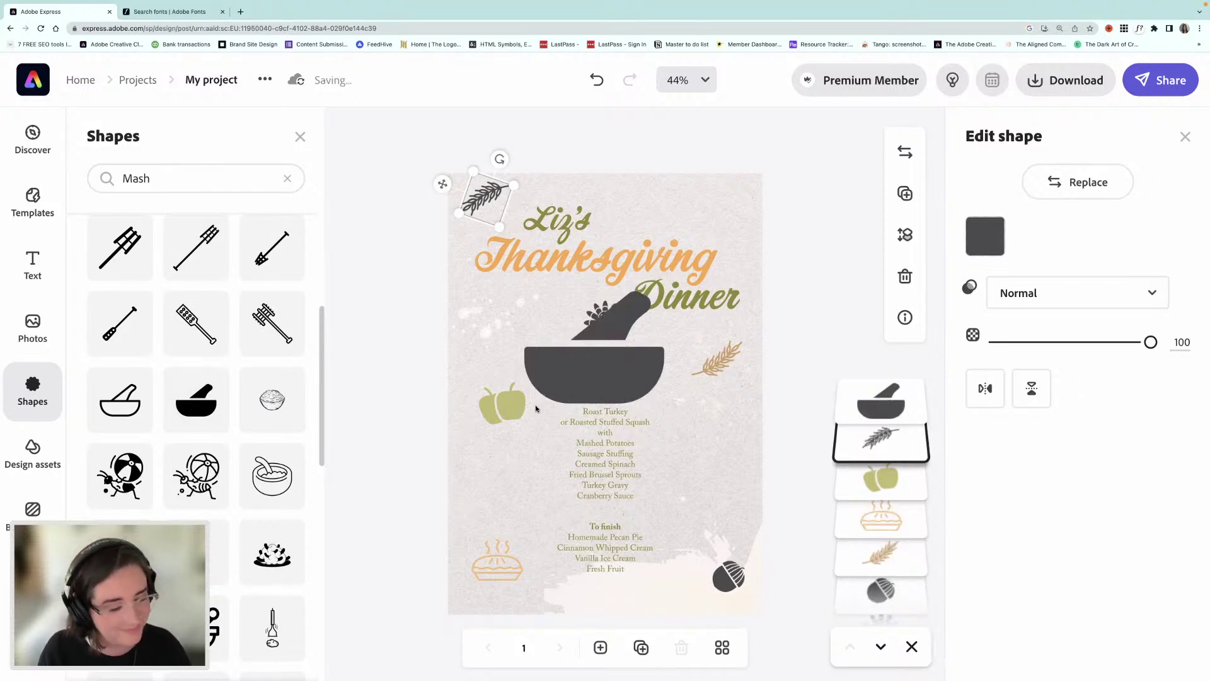
- Shrink and tilt the mortar and pestle into the page's upper-right corner, and move the apples slightly down
left_click(578, 381)
left_click_drag(664, 404, 711, 234)
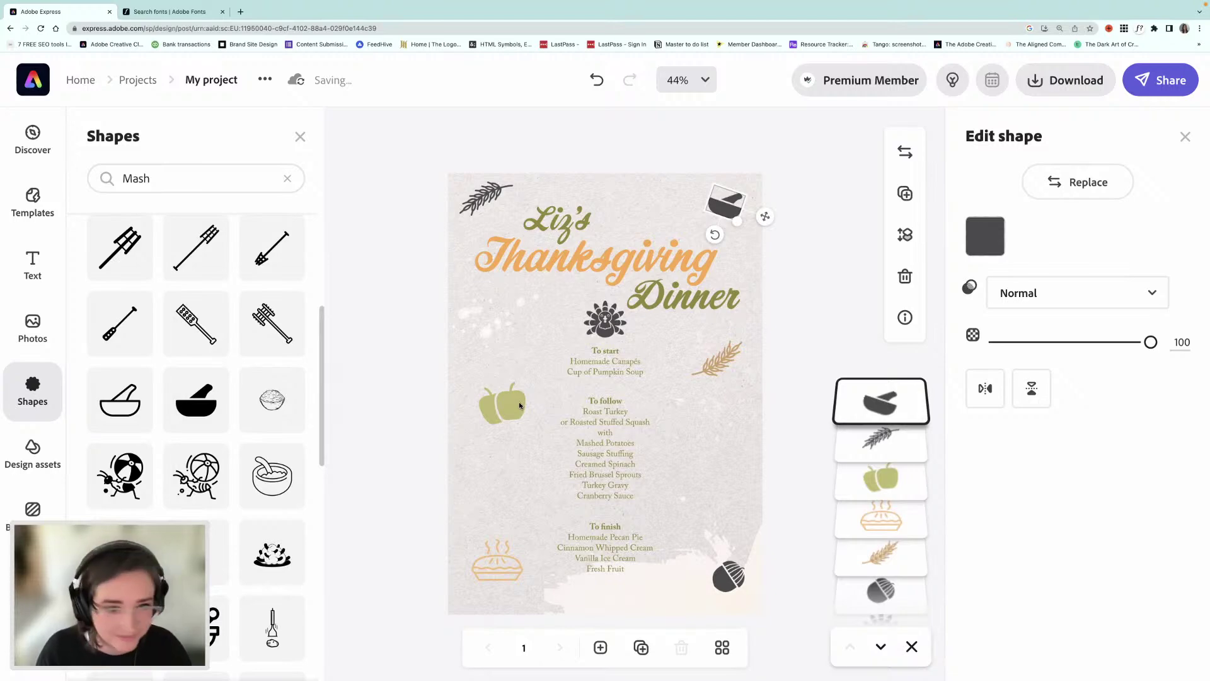
left_click(518, 403)
mouse_move(518, 403)
left_mouse_down()
mouse_move(508, 370)
mouse_move(509, 418)
left_mouse_up()
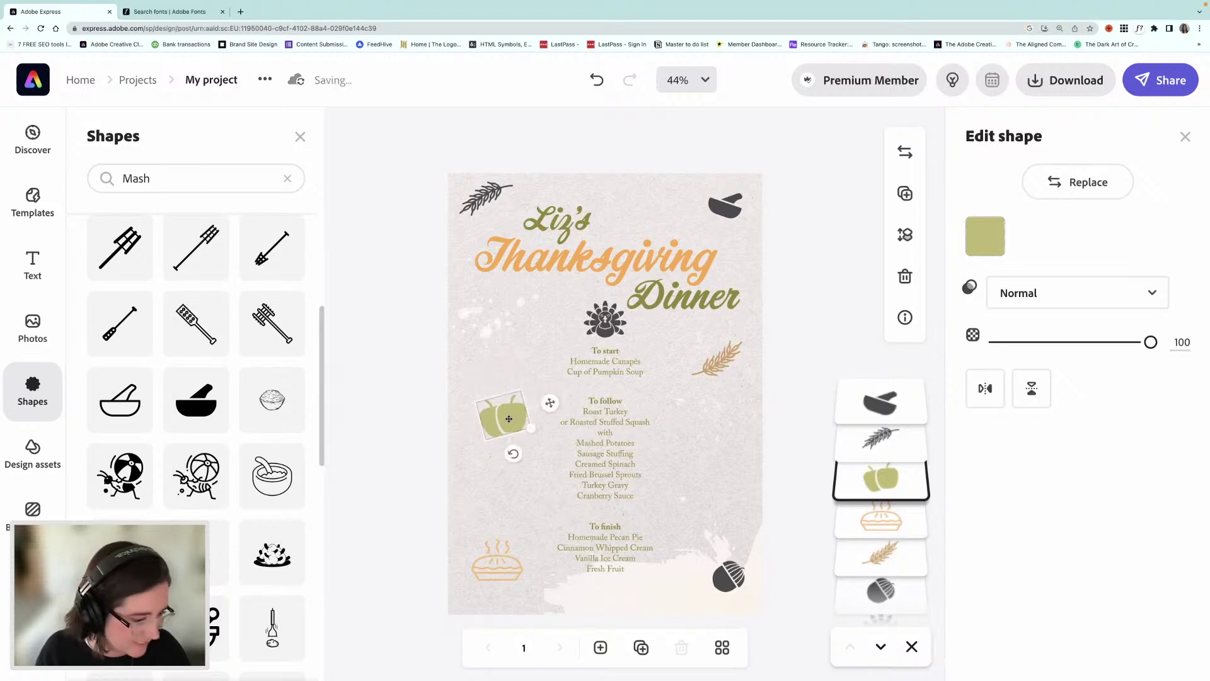
- Search the shapes library for "sausages" and add the solid shape of two curved sausages with slashes to the page
left_click(157, 183)
key("super+a")
type("saus")
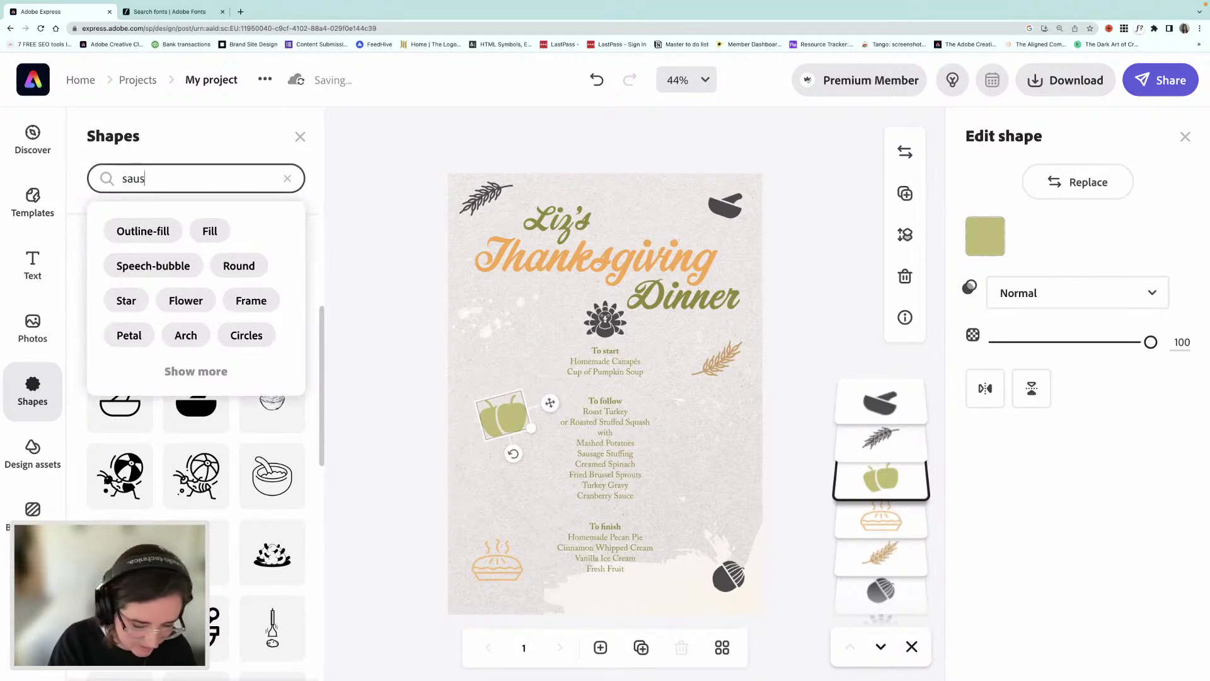
type("ages")
key("Return")
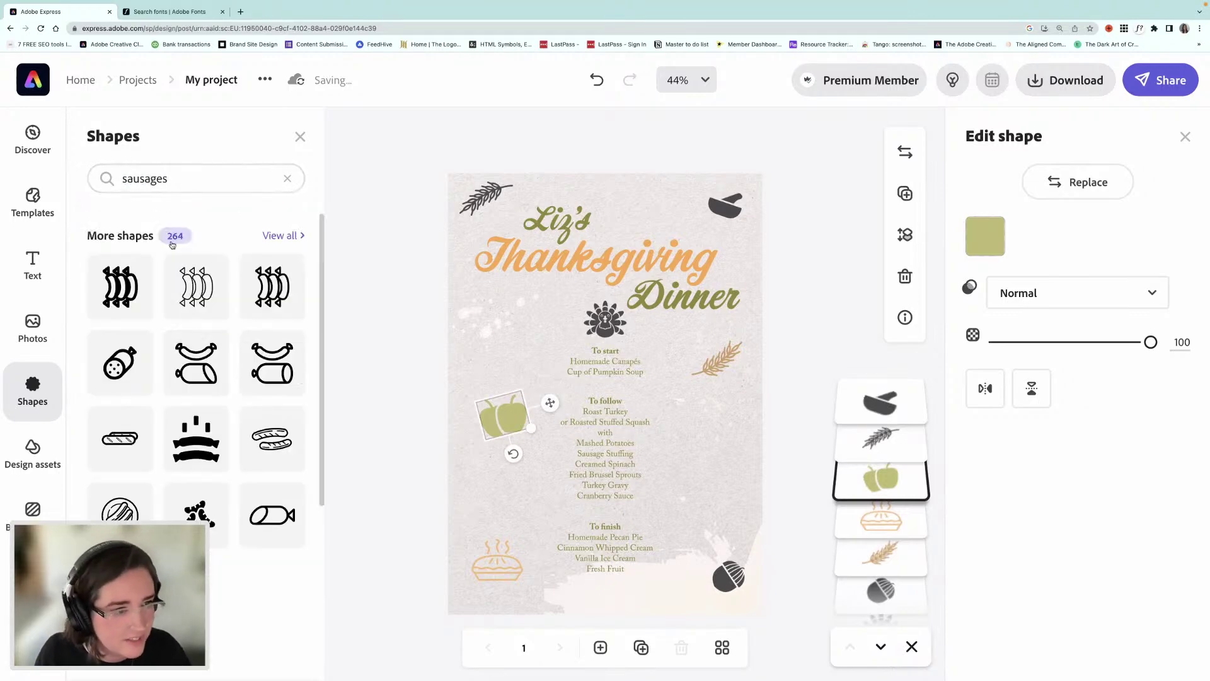
scroll(232, 372, "down", 2)
scroll(233, 372, "down", 3)
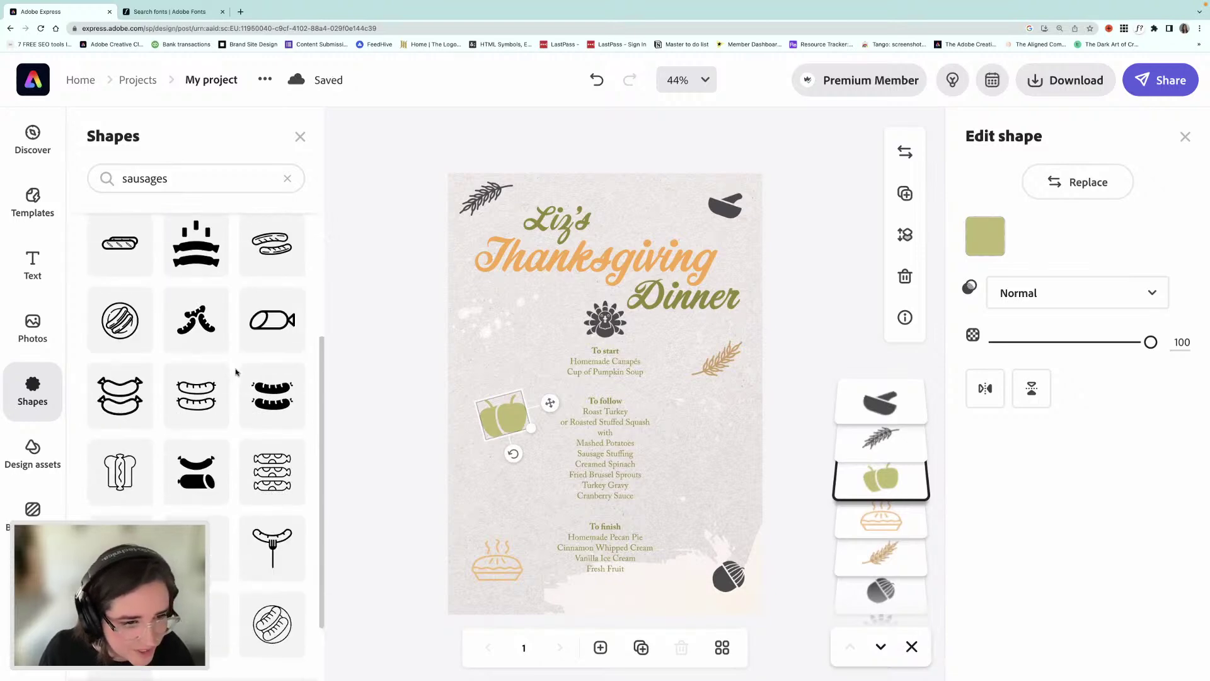
scroll(236, 372, "down", 3)
scroll(236, 372, "down", 2)
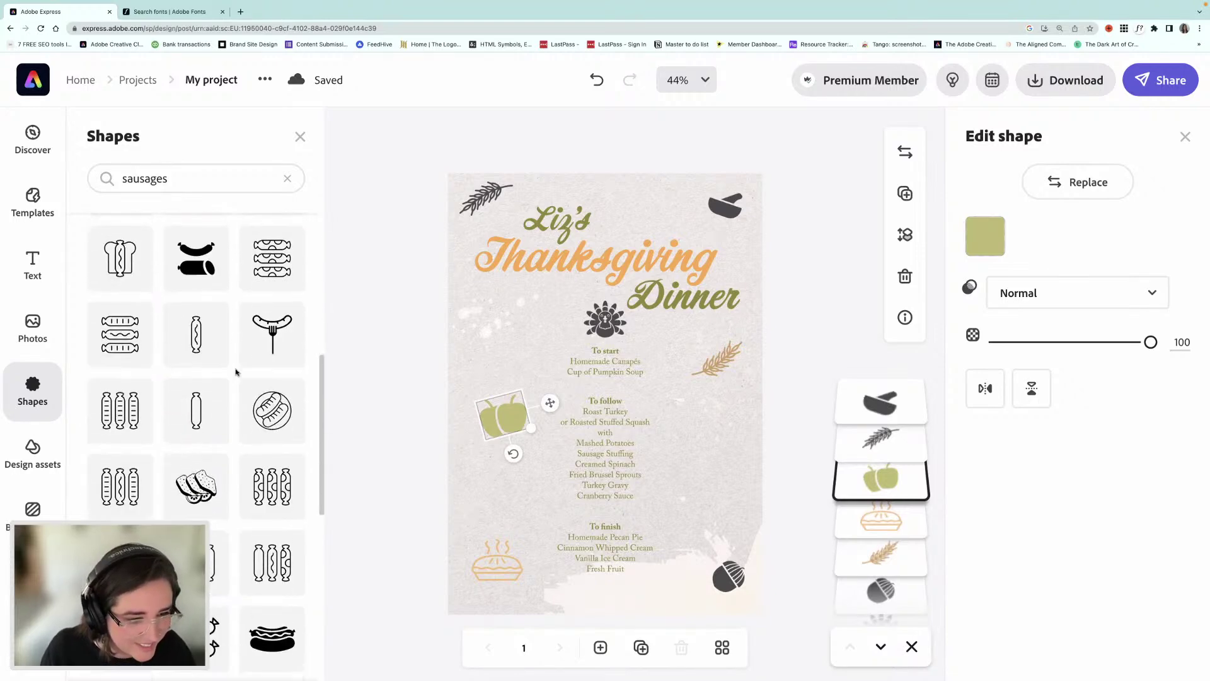
scroll(236, 372, "down", 3)
scroll(236, 372, "down", 2)
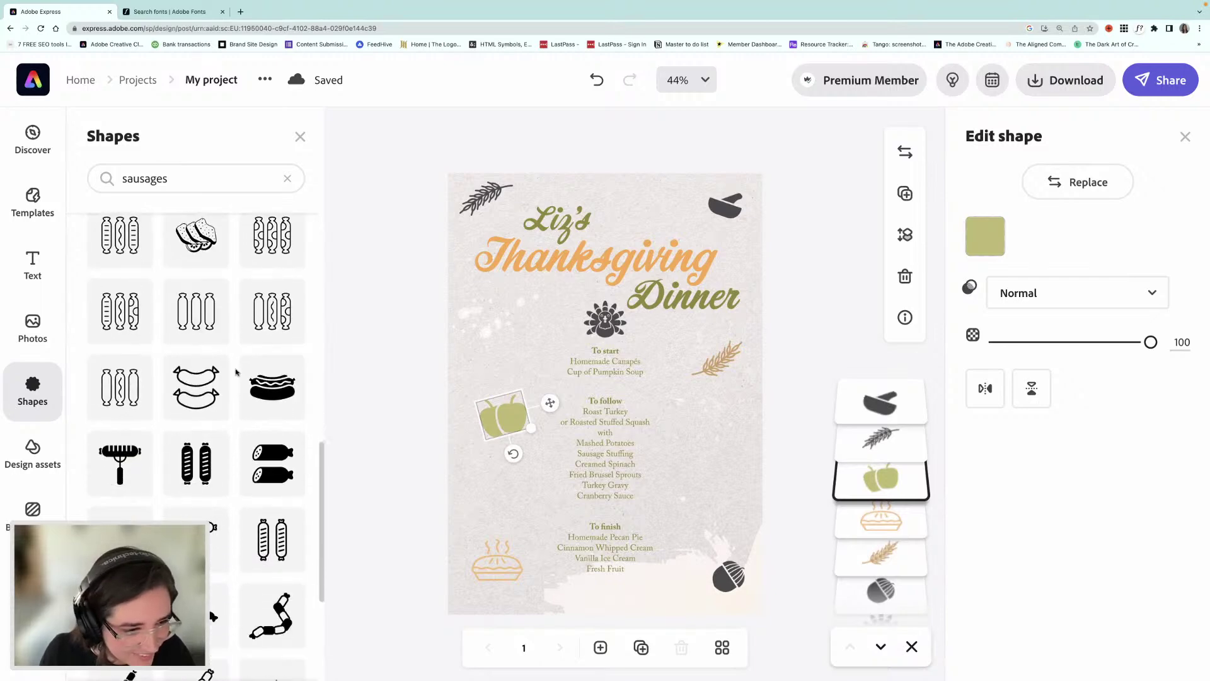
scroll(234, 374, "down", 3)
scroll(234, 374, "down", 2)
scroll(235, 375, "down", 2)
scroll(235, 375, "down", 7)
scroll(236, 375, "down", 3)
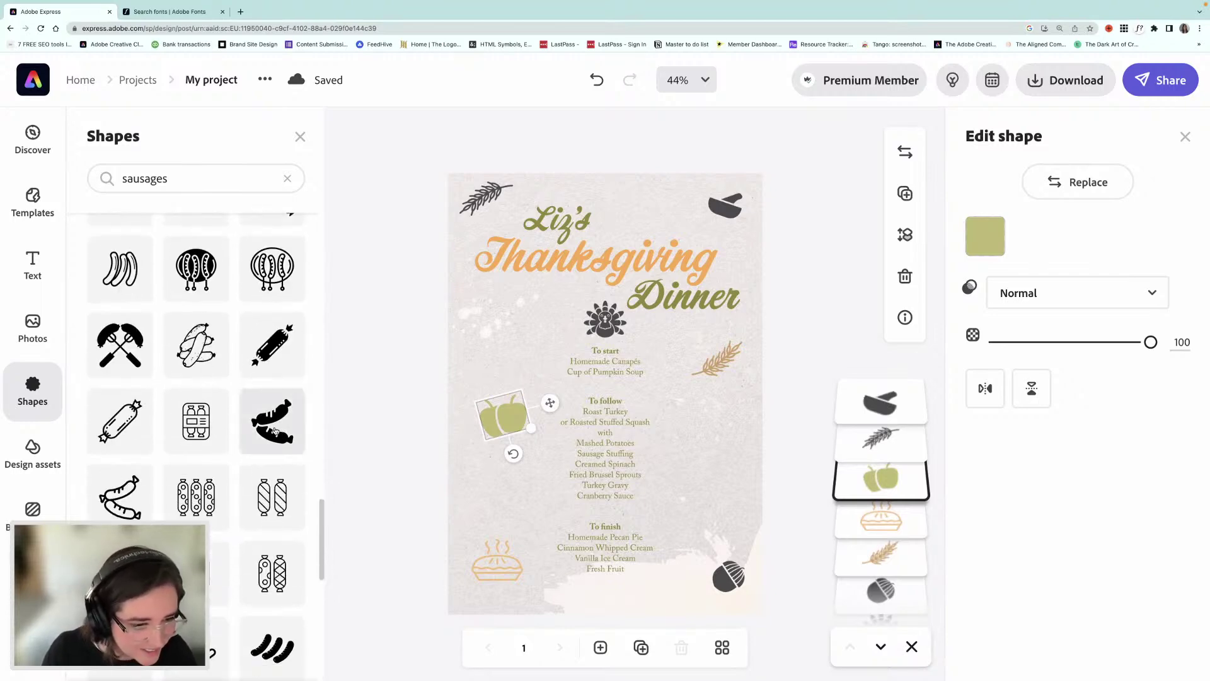
scroll(274, 431, "down", 1)
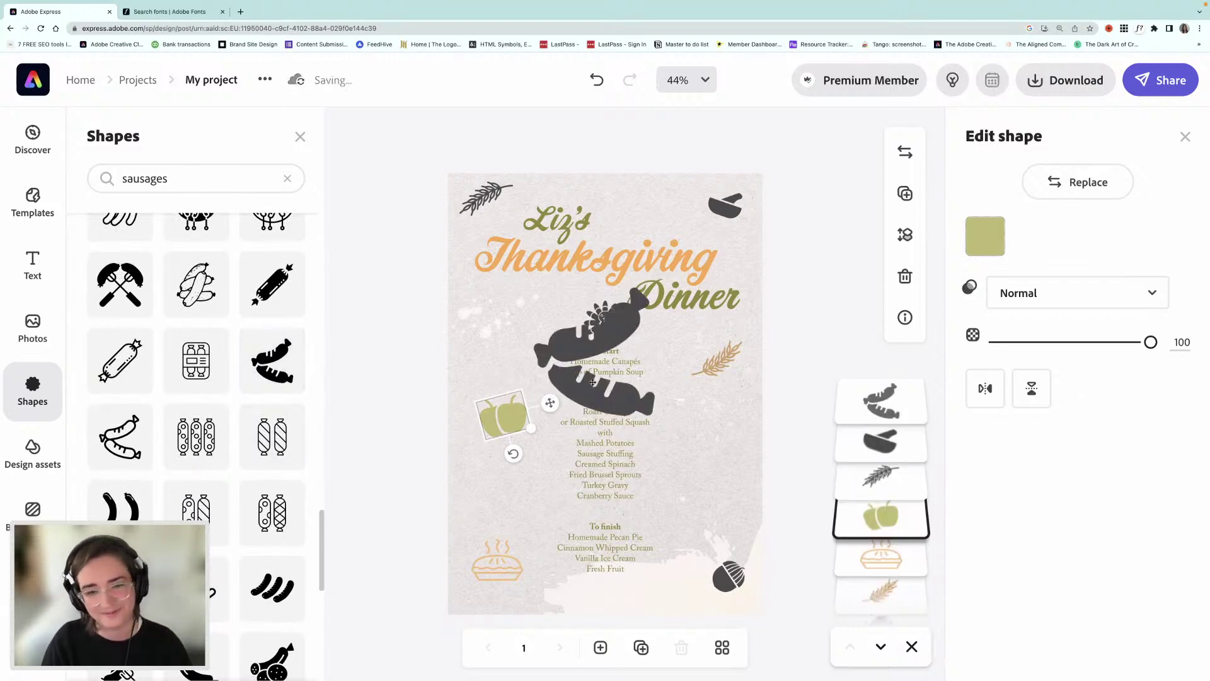
- Shrink the sausages and place them near the page's right edge, beside the "To follow" dishes
left_click(567, 328)
left_click_drag(535, 291, 605, 364)
left_click_drag(630, 407, 708, 465)
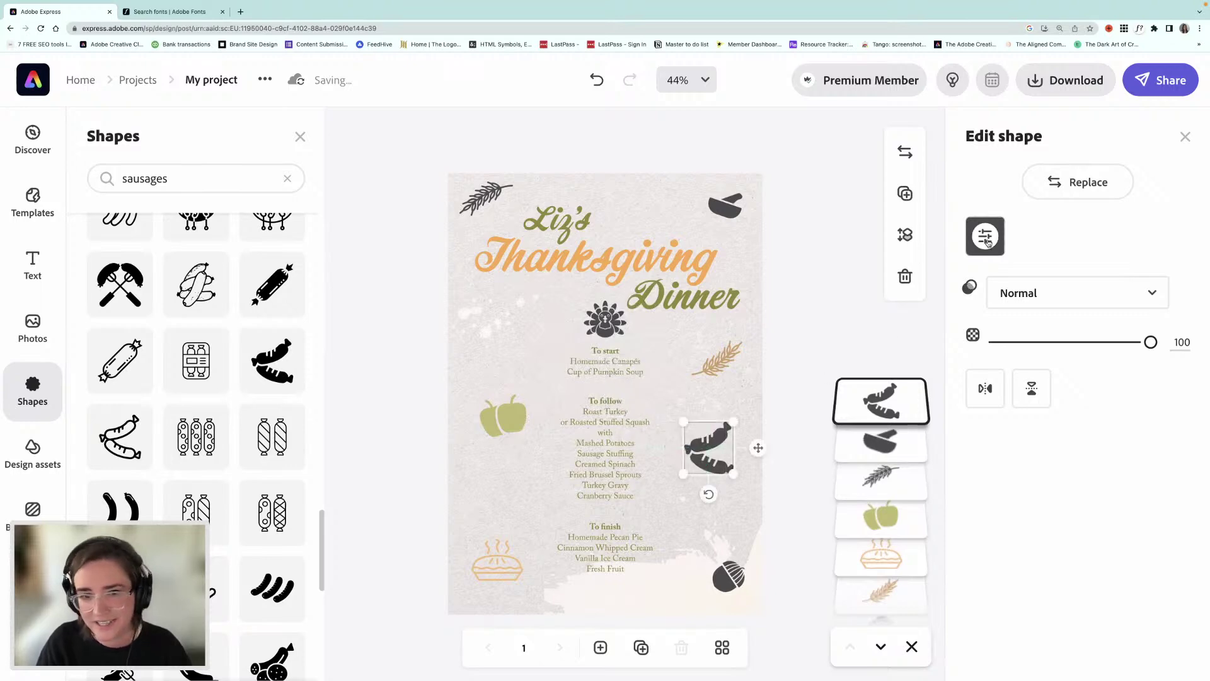
- Recolor the sausages with the palette's light orange, #F7BB77
left_click(978, 248)
left_click(879, 243)
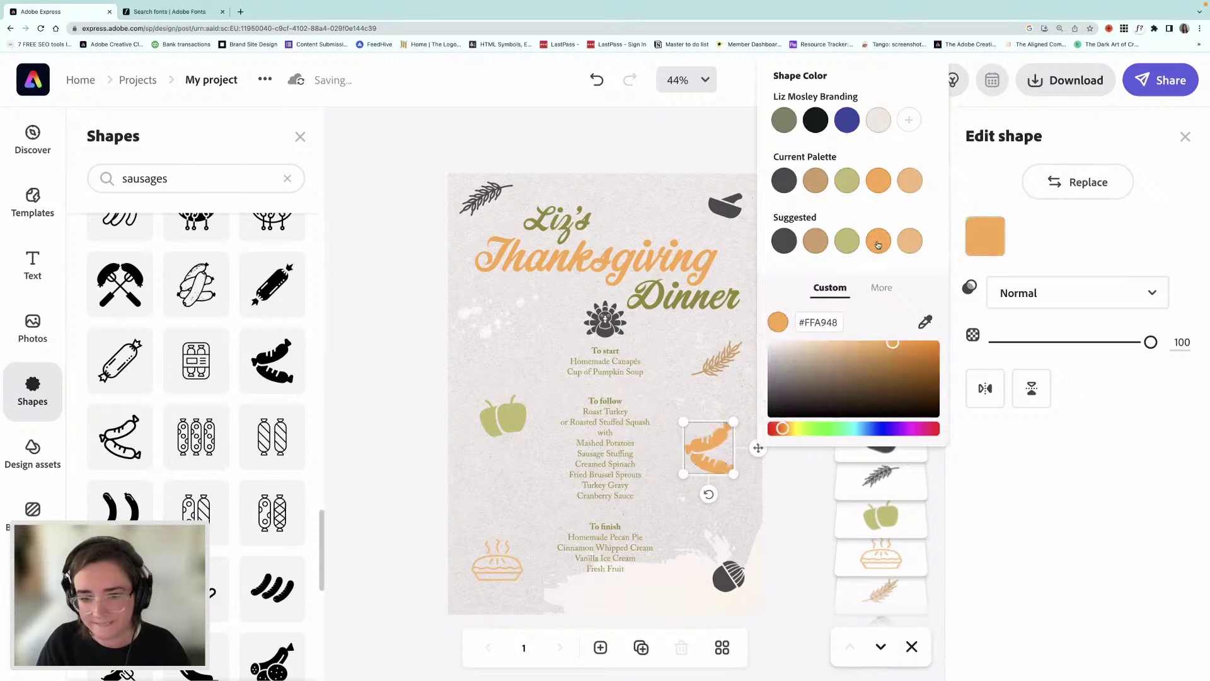
left_click(908, 240)
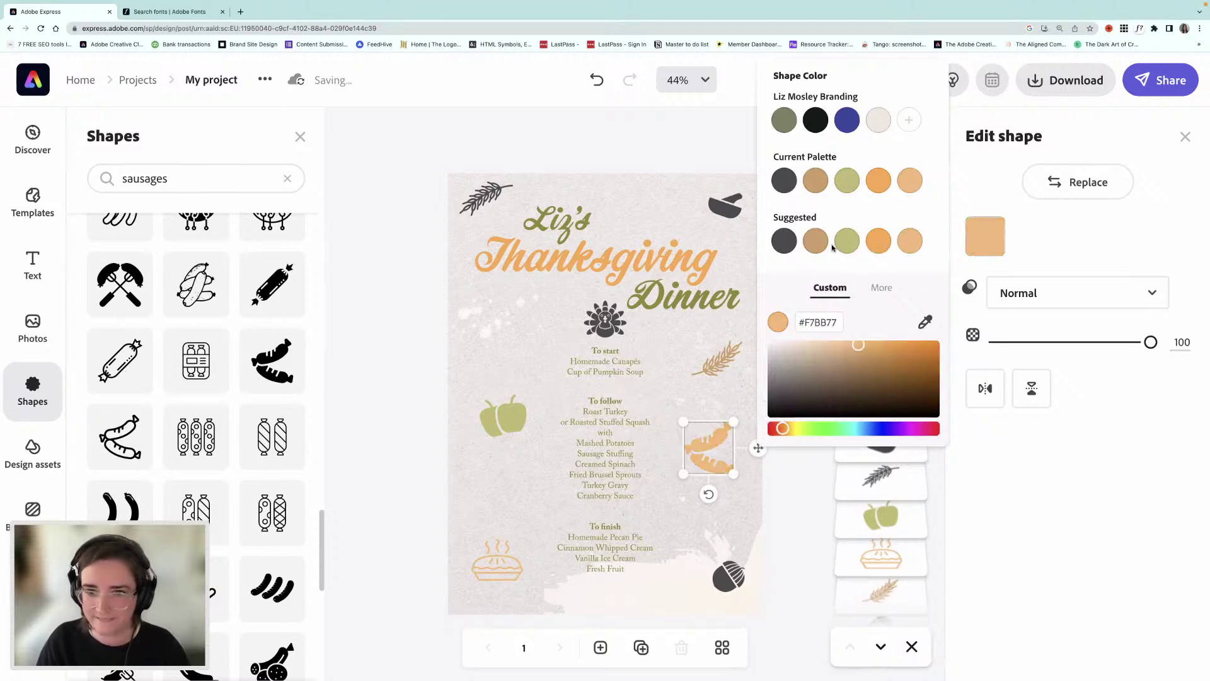
- Make the sausages slightly smaller and move the apples down and closer to the page's left edge
left_click_drag(686, 423, 693, 432)
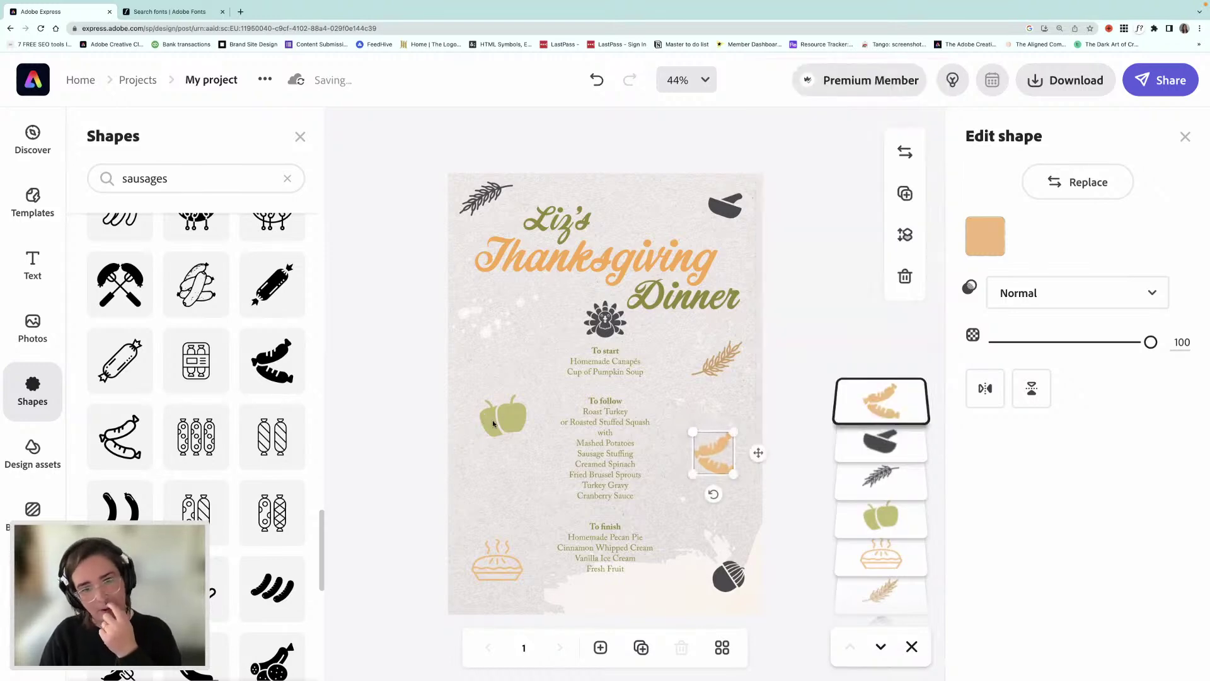
left_click_drag(495, 428, 482, 444)
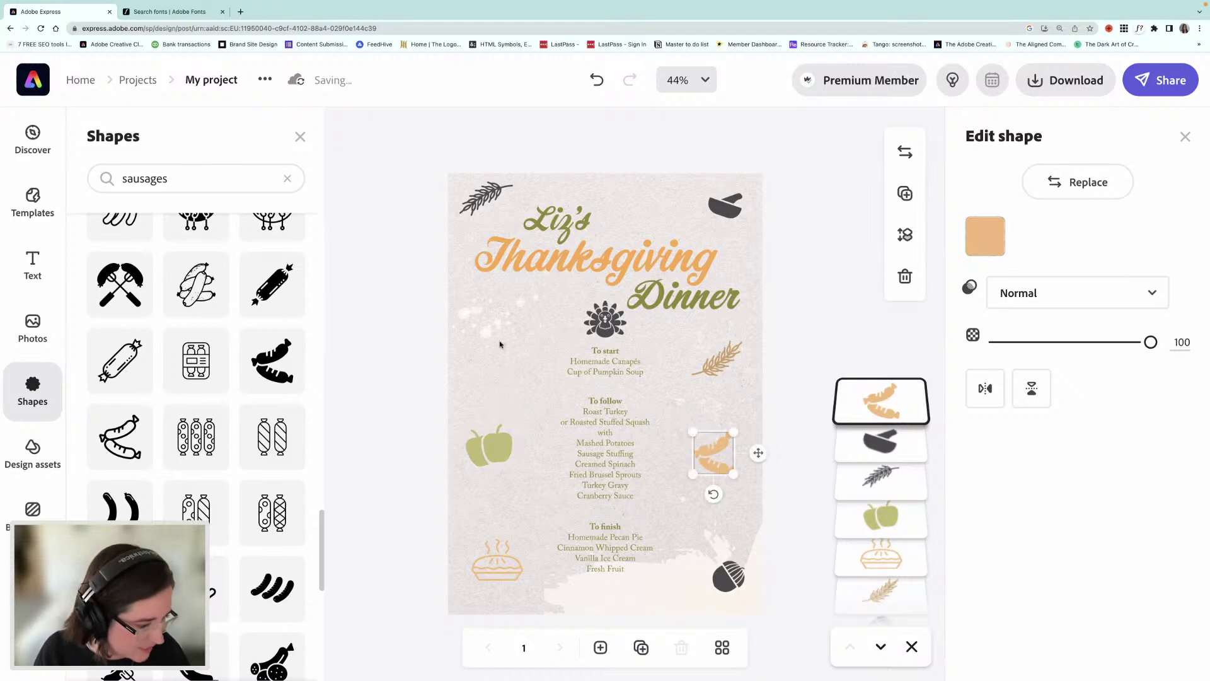
- Search the shapes library for "chestnuts"
left_click(160, 179)
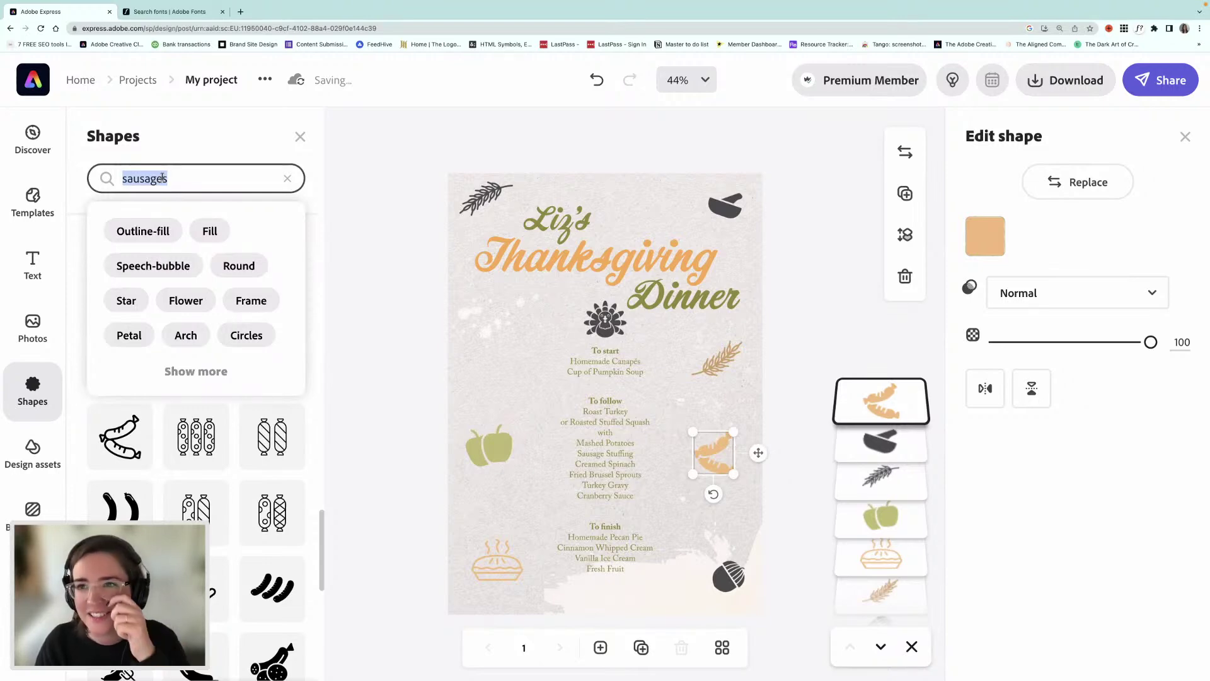
type("chest")
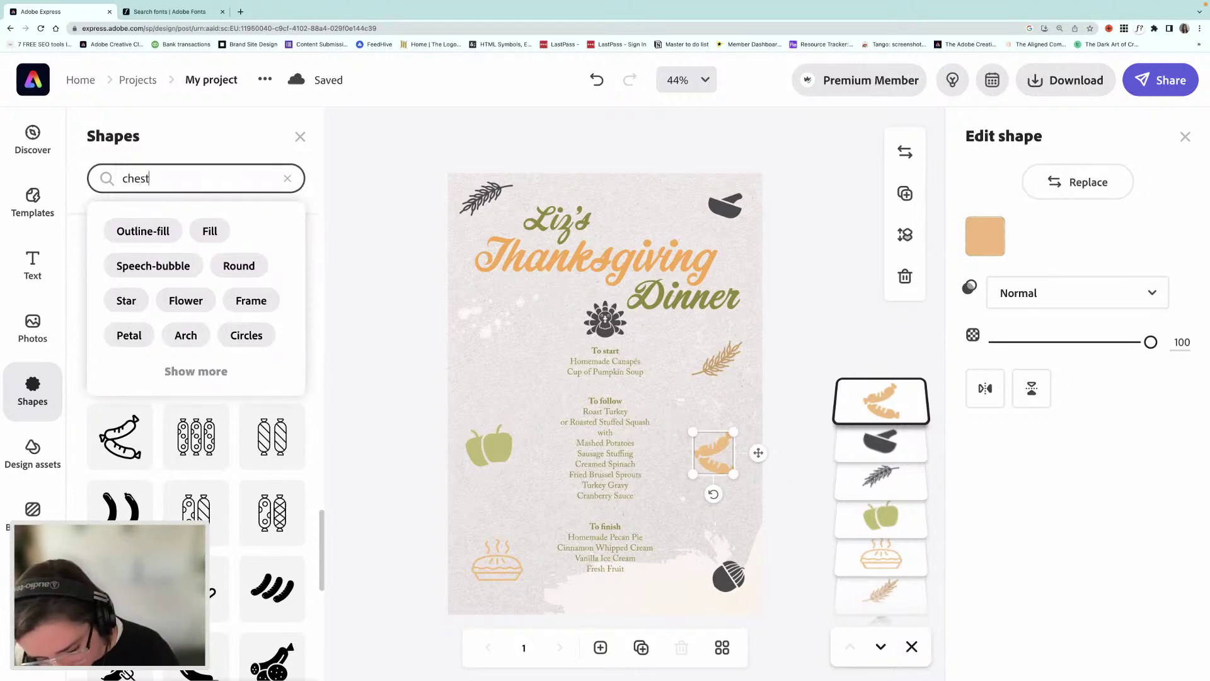
type("nuts")
key("Return")
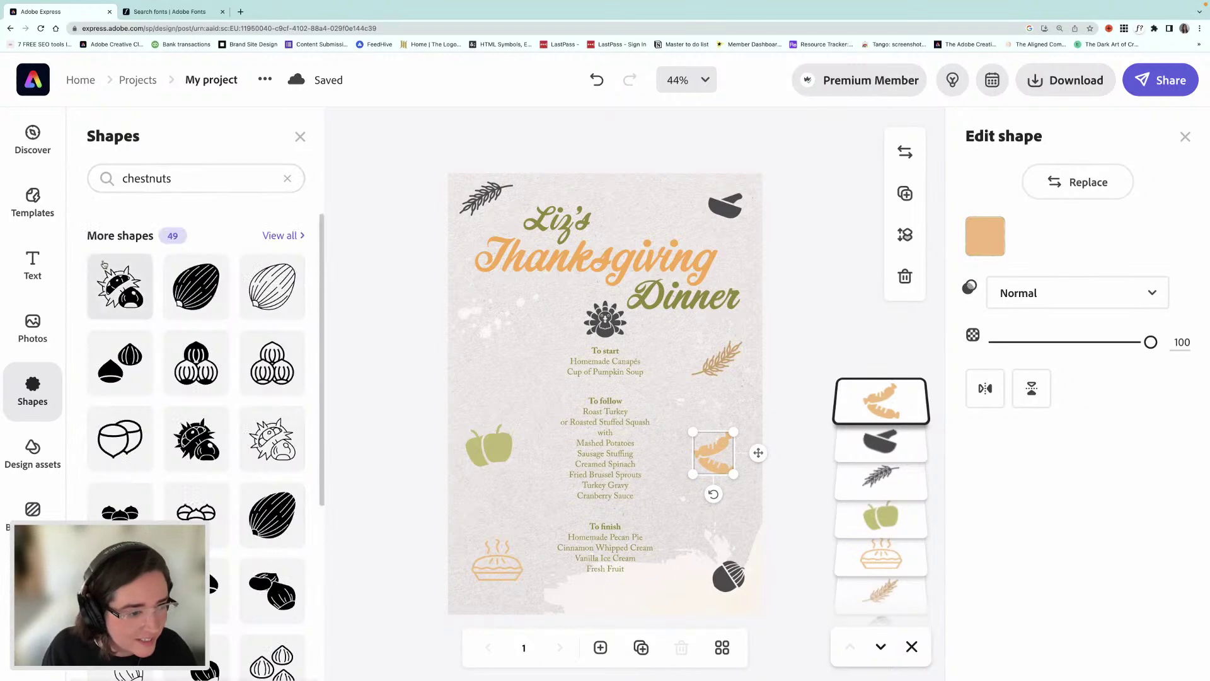
- Add the solid pair-of-chestnuts shape, shrink it and place it near the page's left edge beside the "To start" dishes
scroll(230, 371, "down", 3)
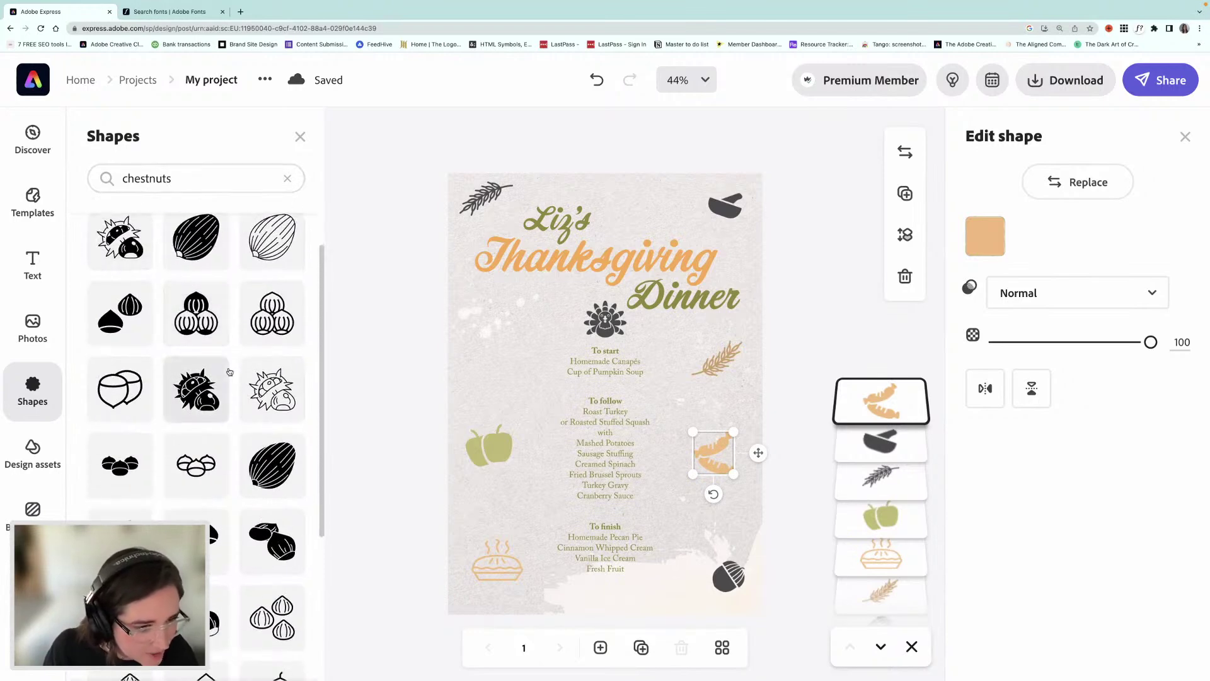
scroll(229, 371, "down", 5)
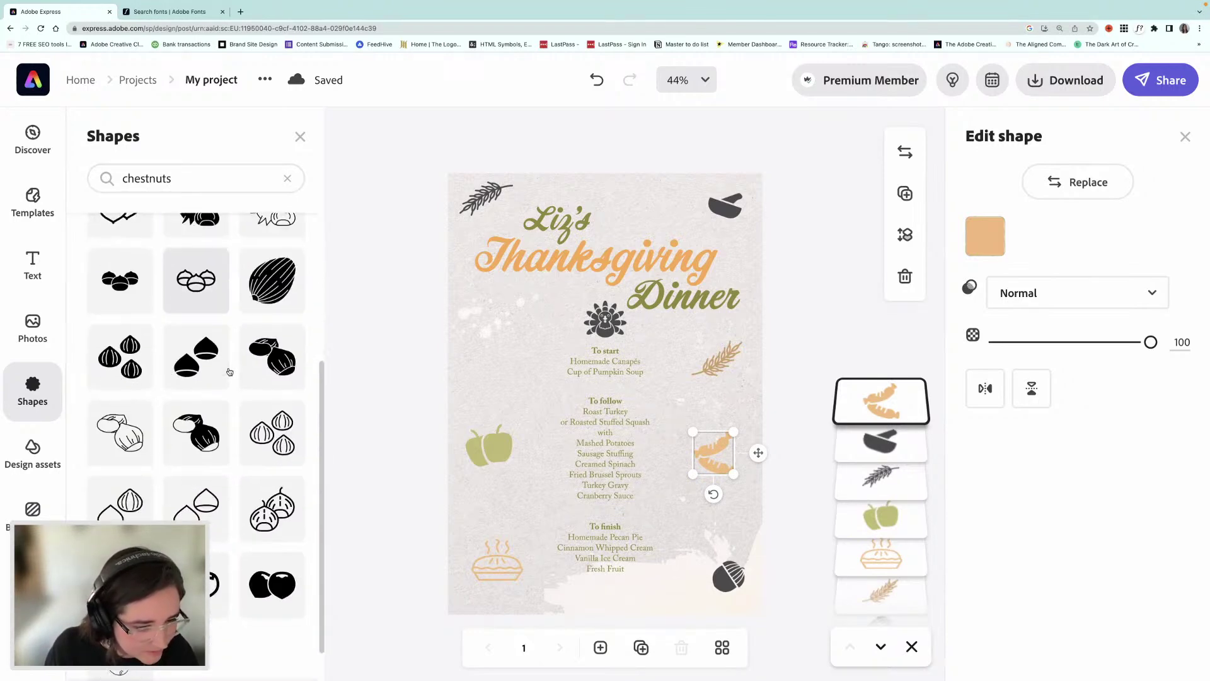
scroll(229, 371, "up", 8)
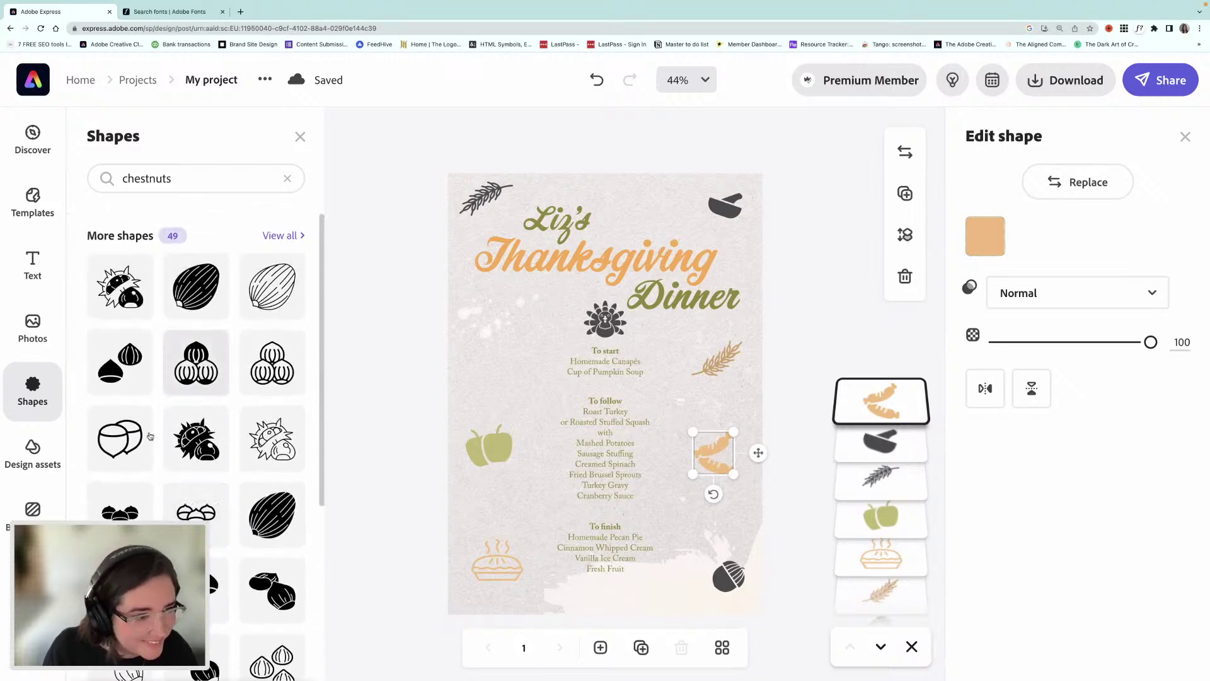
scroll(131, 458, "down", 2)
scroll(146, 519, "down", 2)
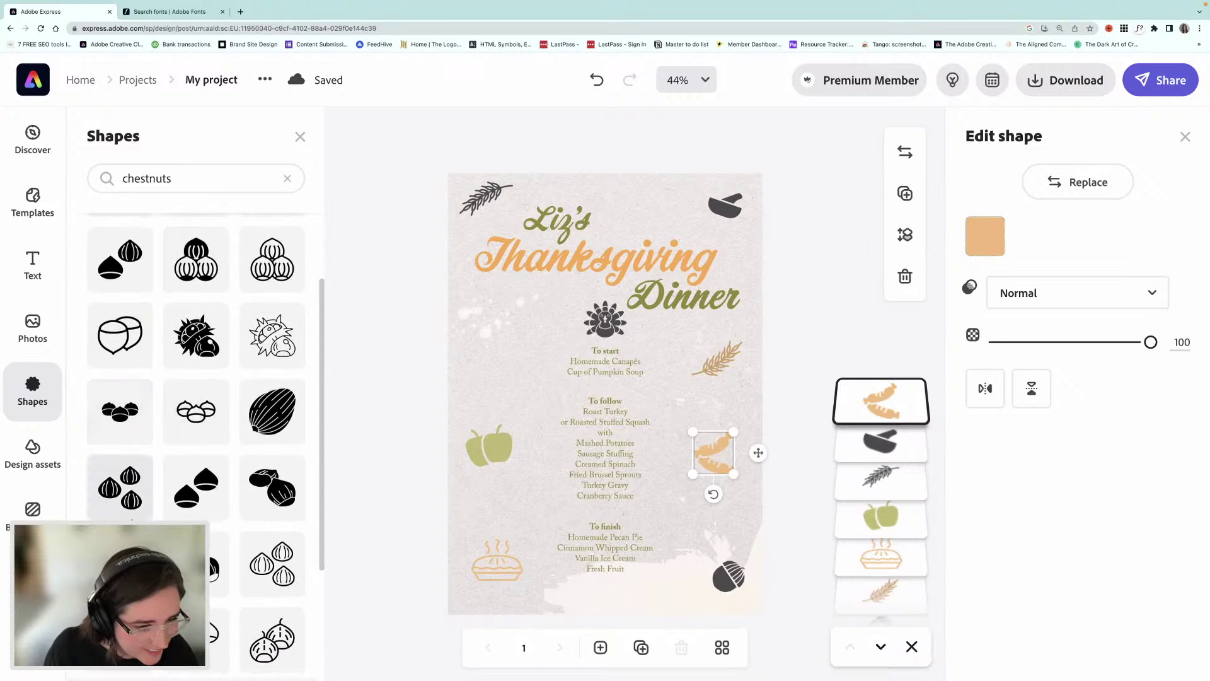
left_click(182, 509)
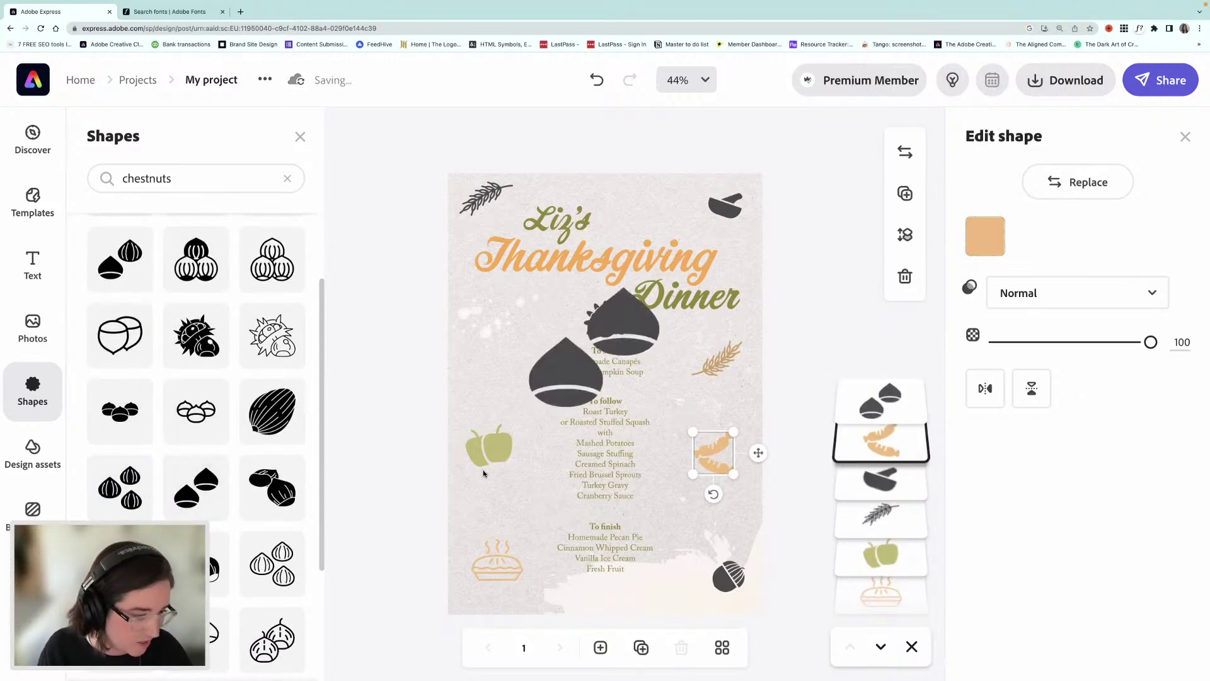
left_click(540, 372)
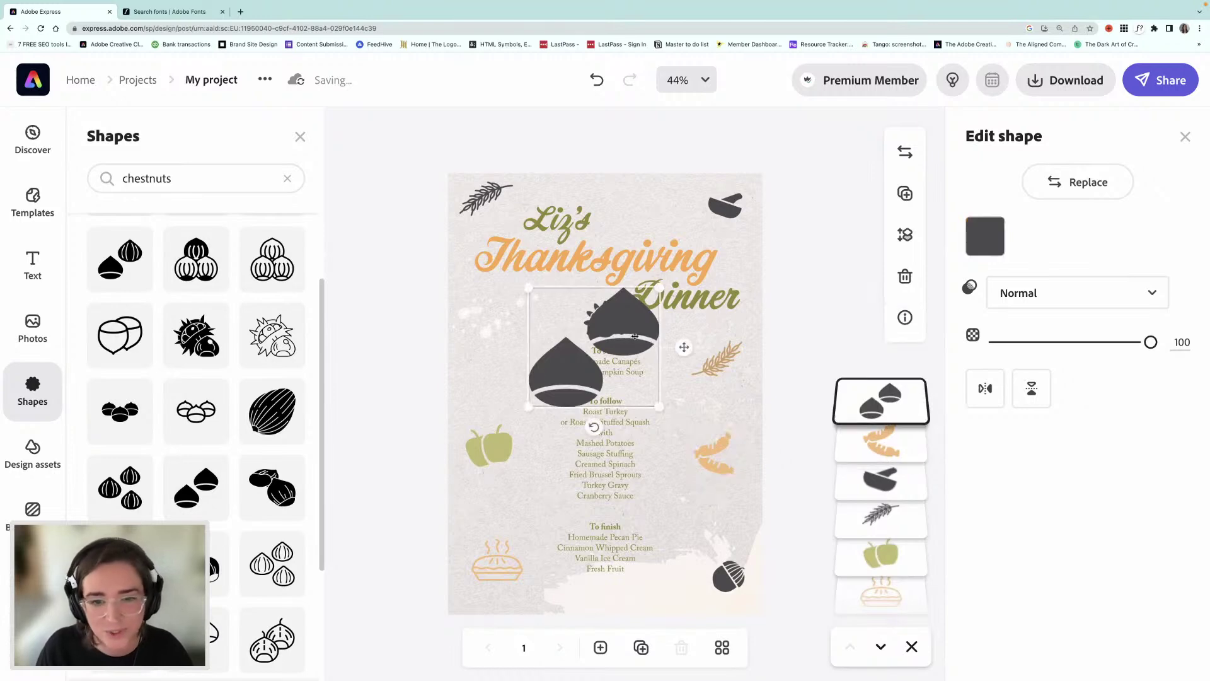
left_click_drag(664, 403, 518, 336)
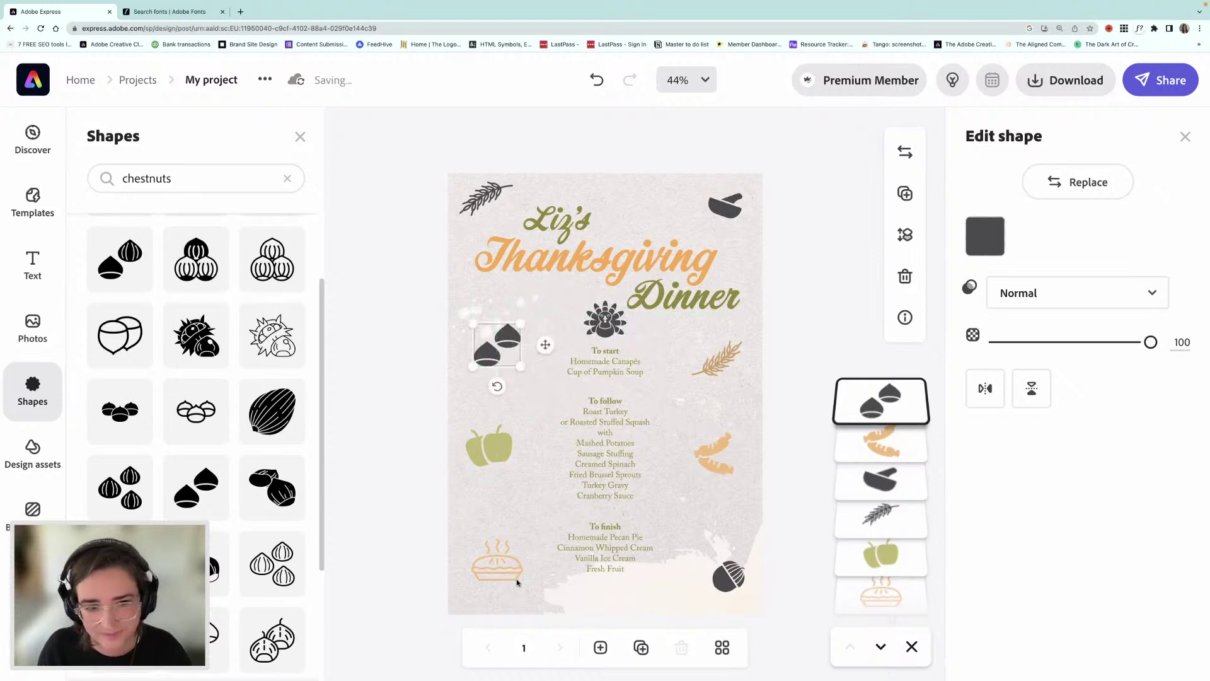
- Recolor the steaming pie in the page's lower-left corner with the palette's dark gray
left_click(504, 575)
left_click(985, 236)
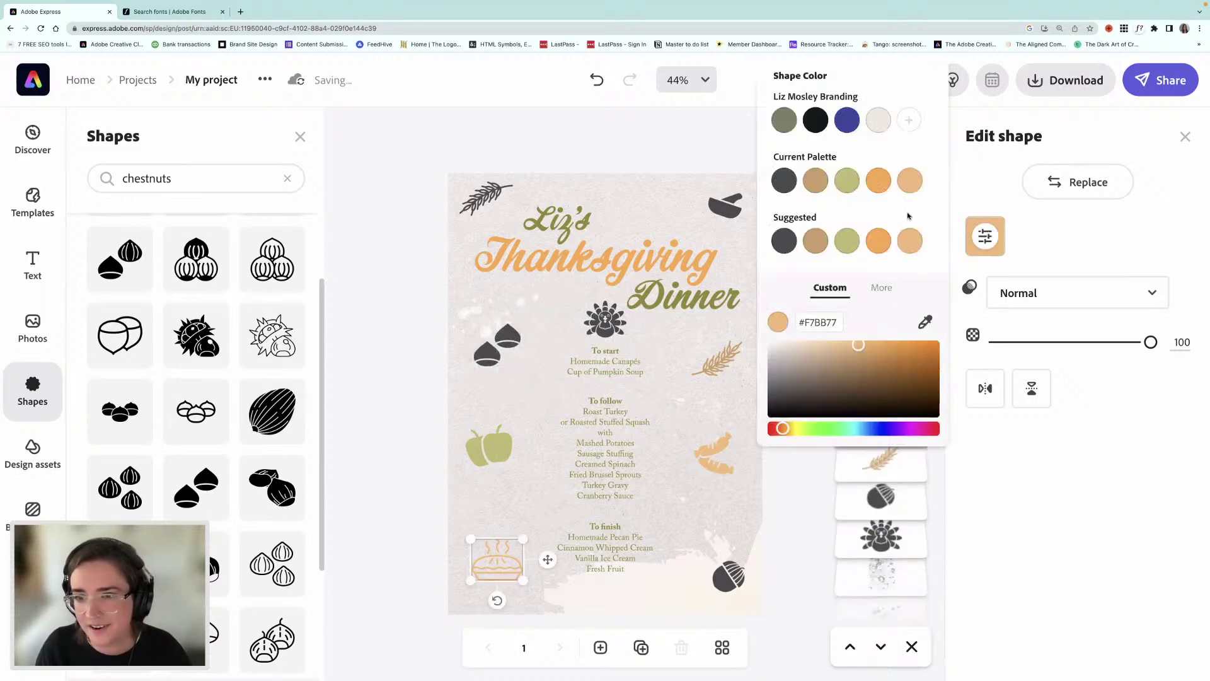
left_click(785, 181)
- Recolor the chestnuts with the palette's light brown, #D19F64
left_click(507, 344)
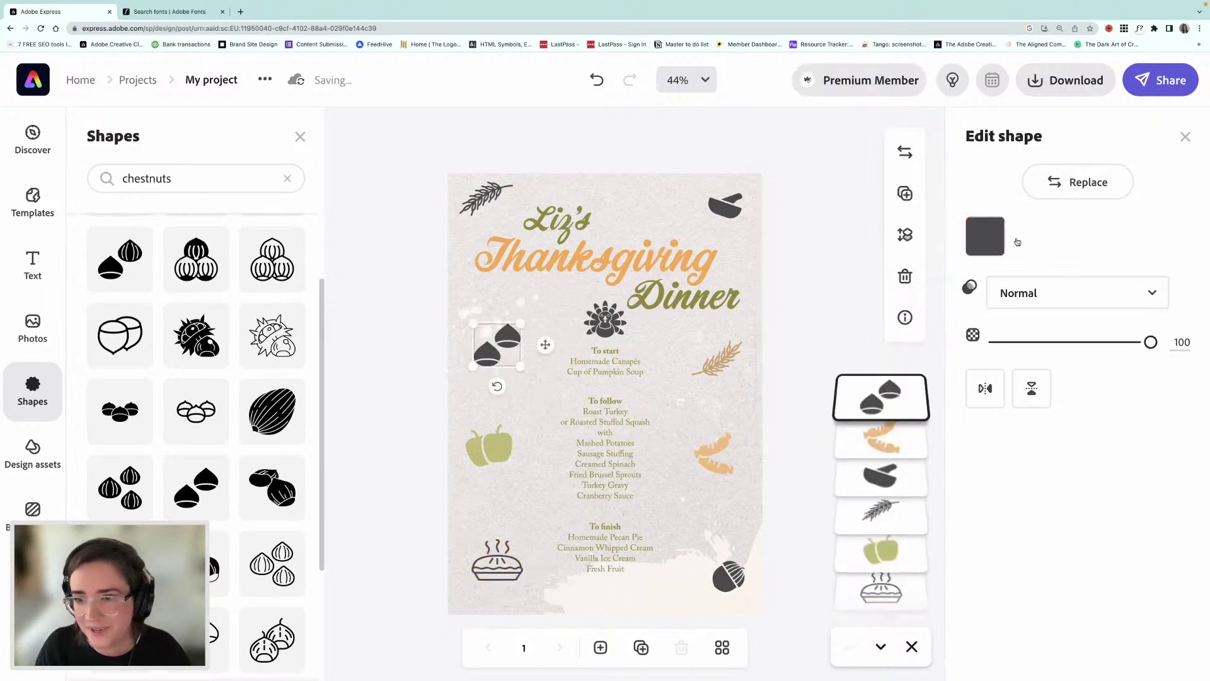
left_click(985, 237)
left_click(813, 181)
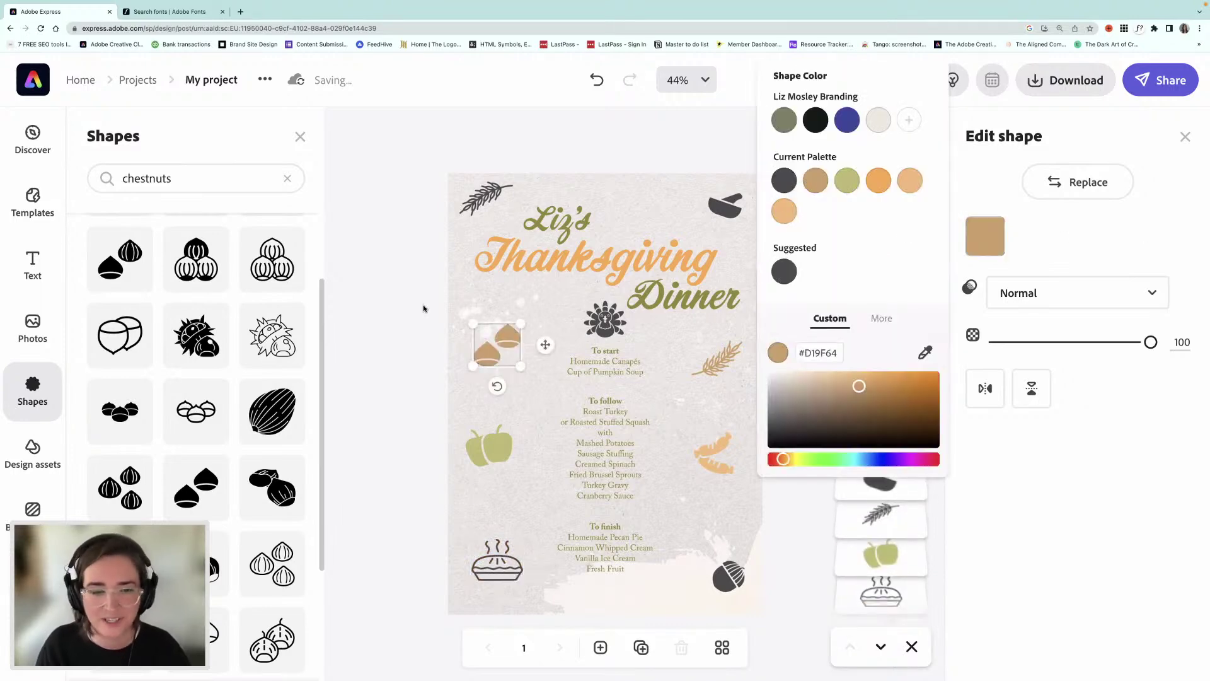
left_click(393, 307)
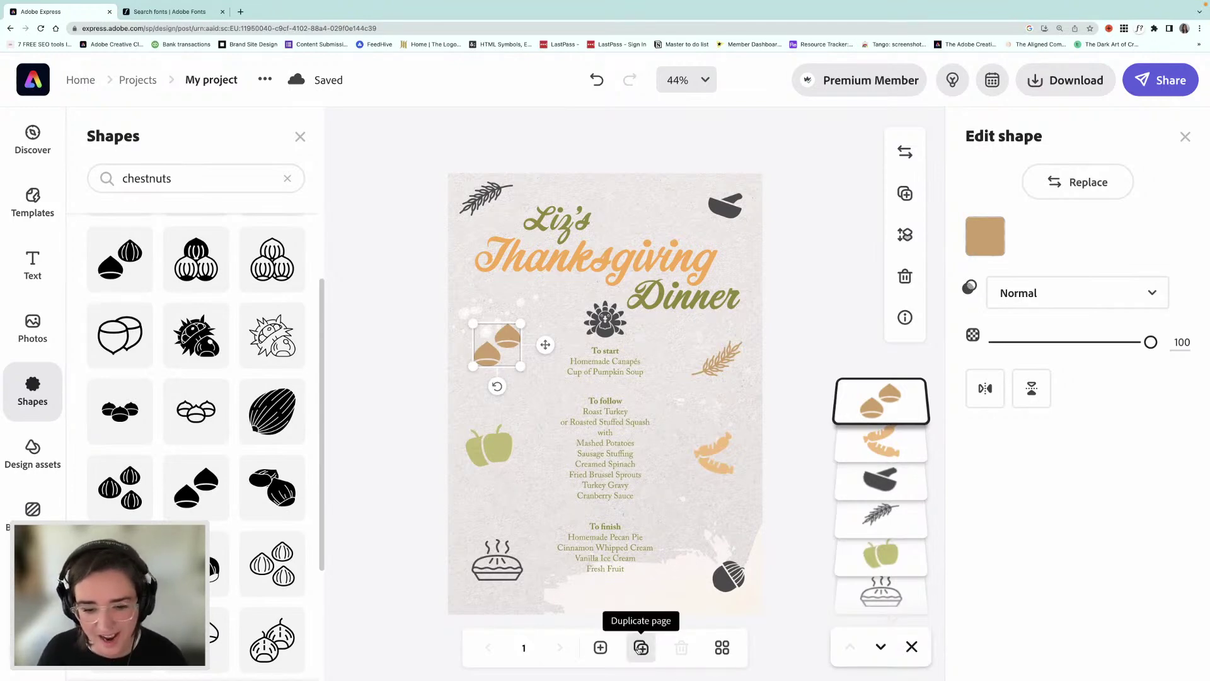
- Add a new page with a custom size of 100 × 100 mm
left_click(600, 648)
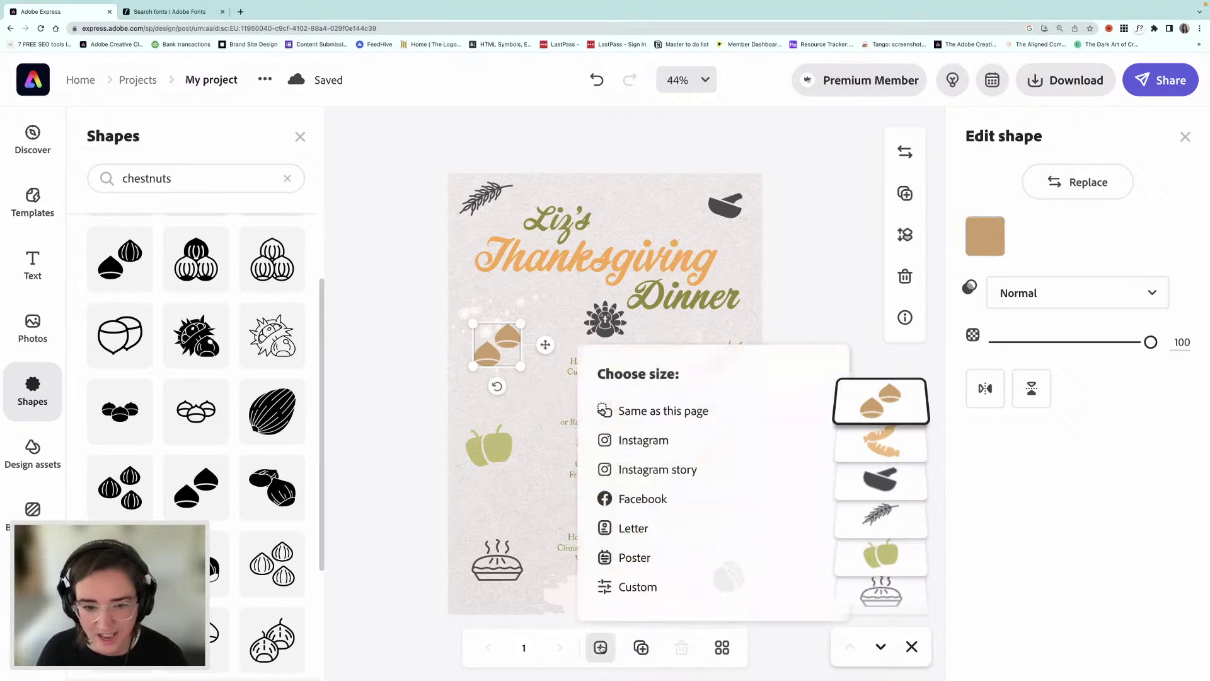
left_click(637, 587)
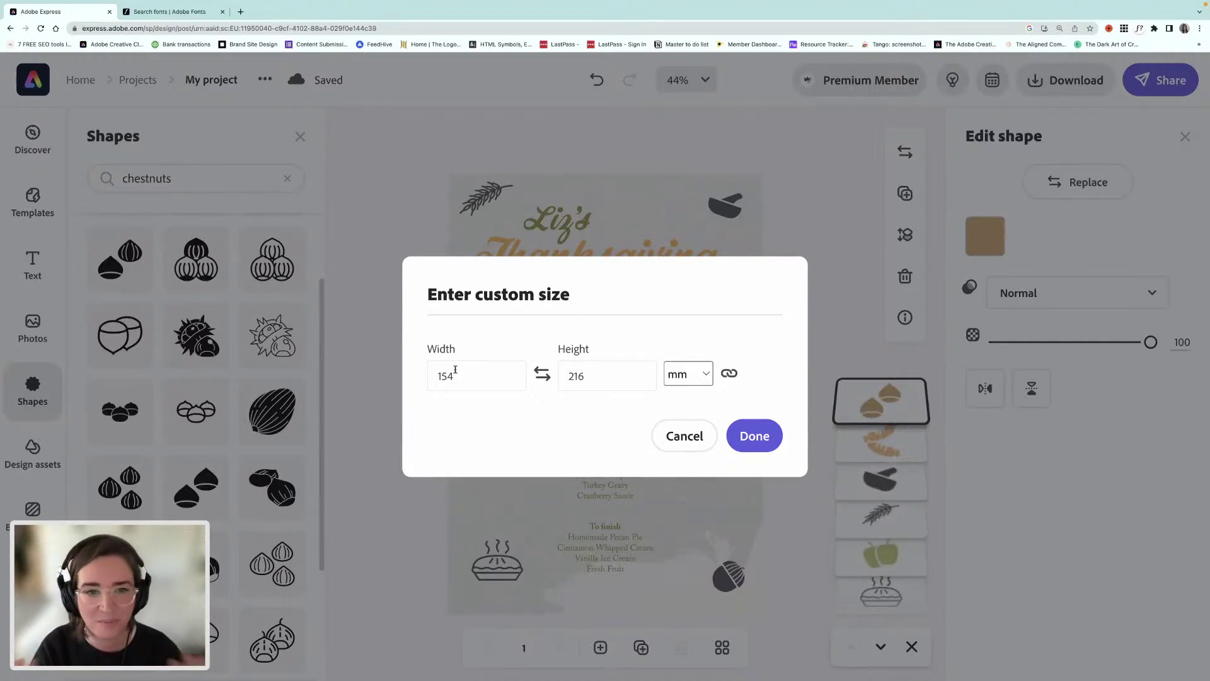
double_click(439, 376)
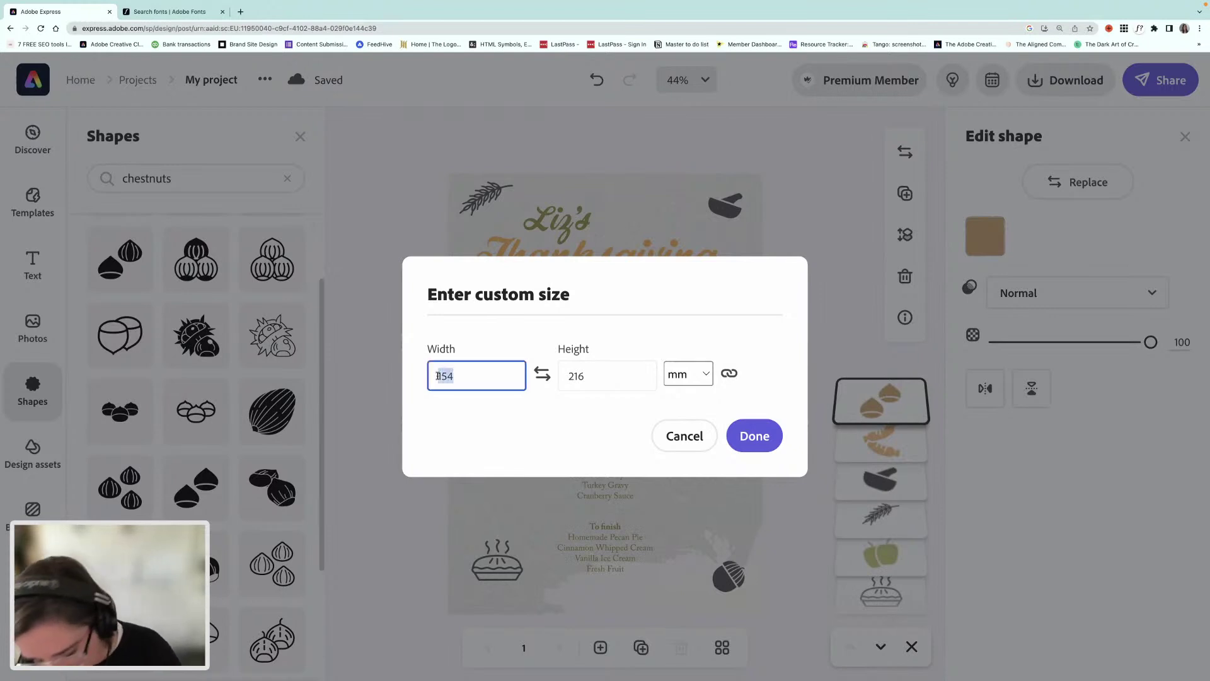
type("100")
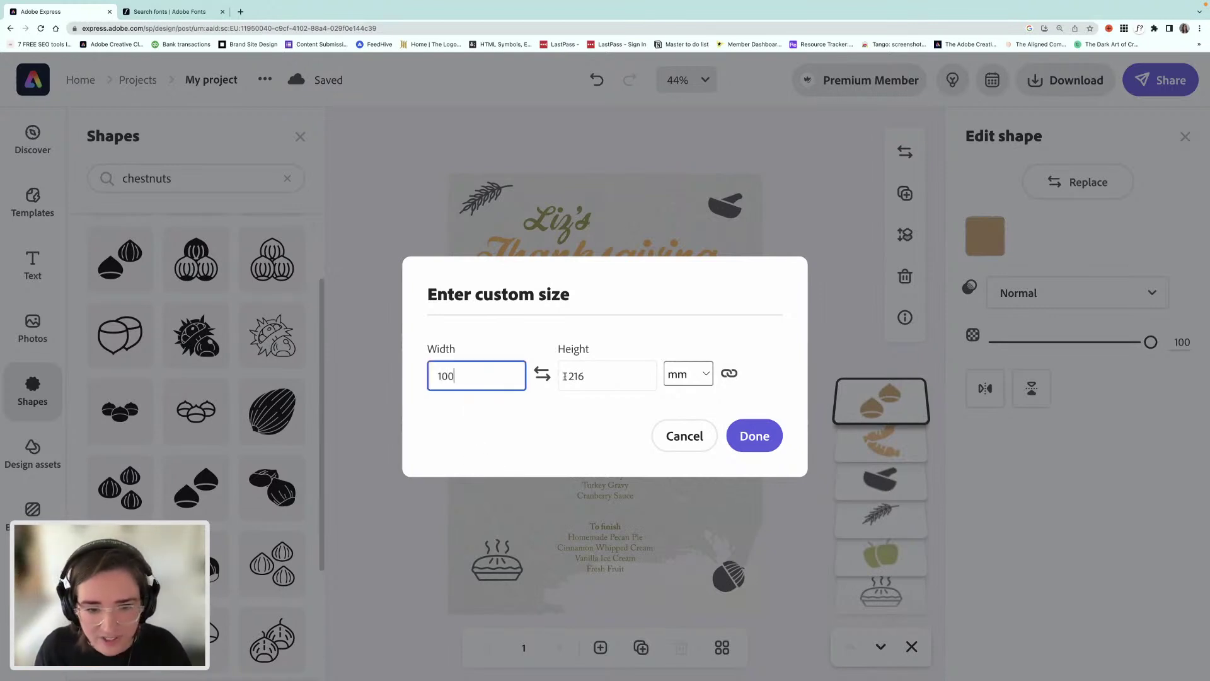
double_click(567, 376)
type("100")
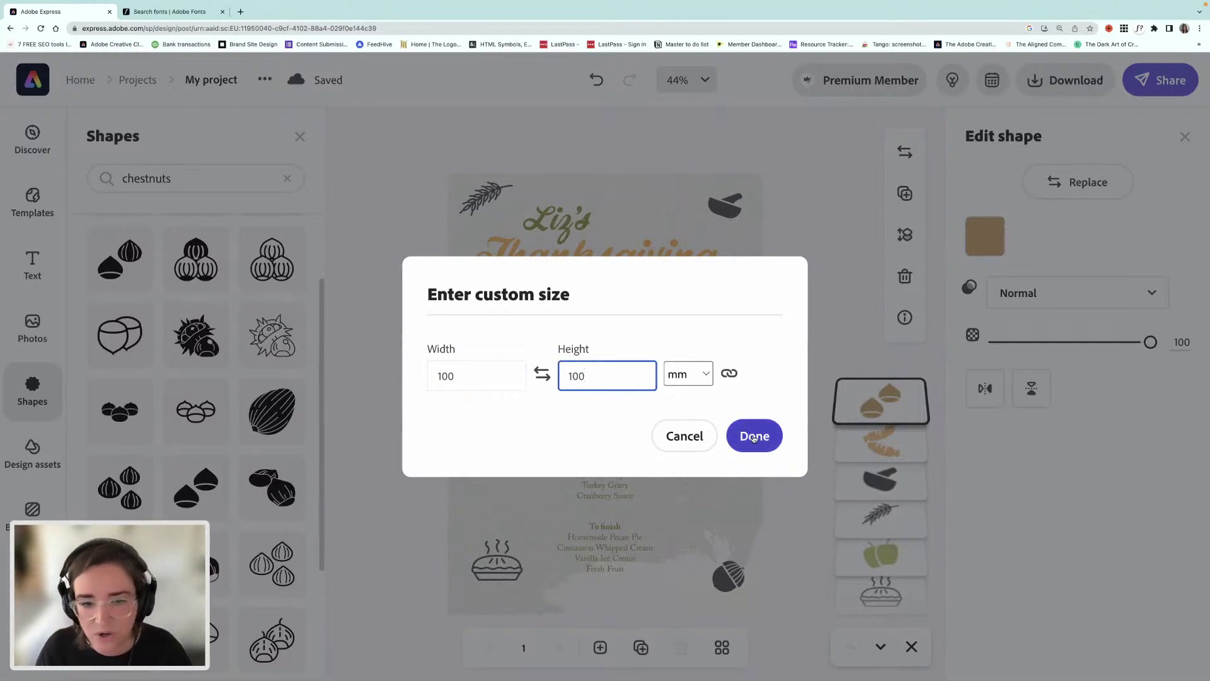
left_click(754, 436)
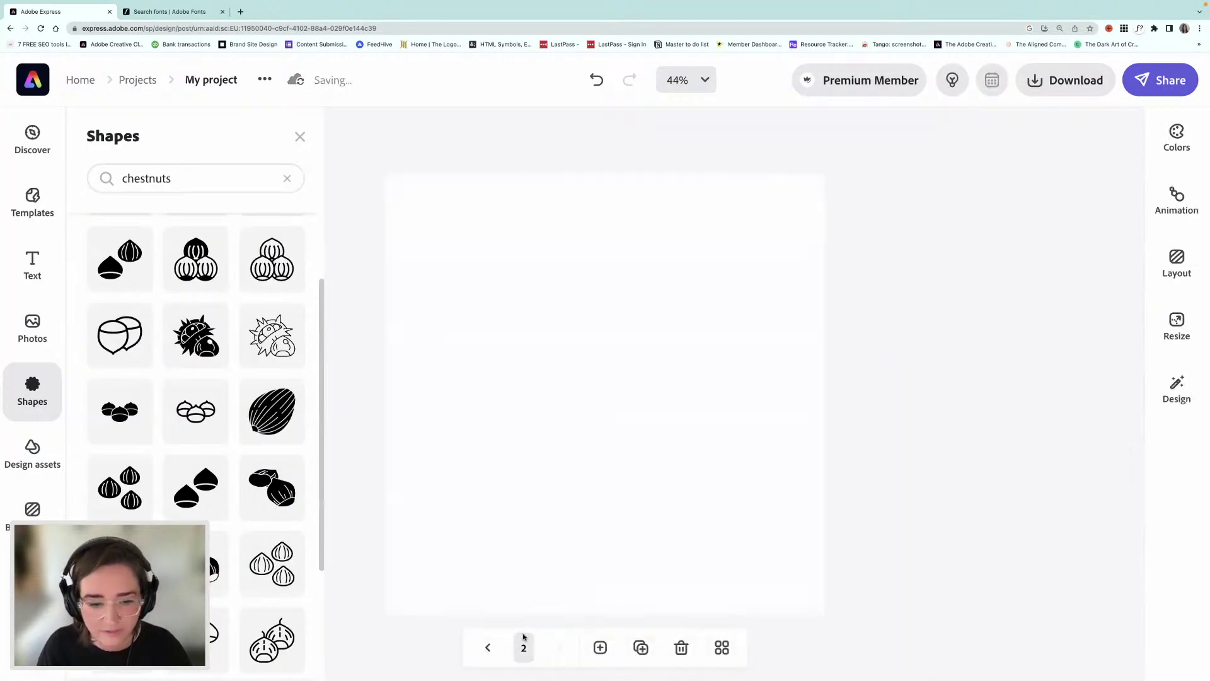
- Copy the paper texture image from the menu page onto the new square page as its full-page backdrop
left_click(490, 648)
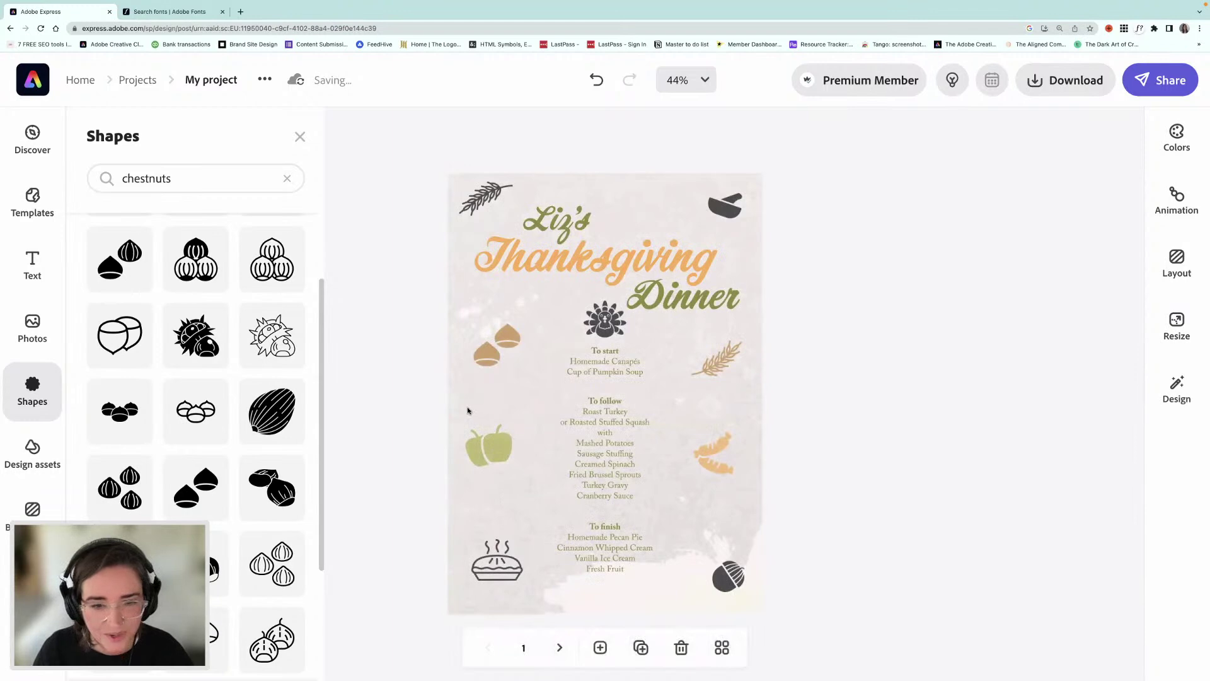
left_click(470, 410)
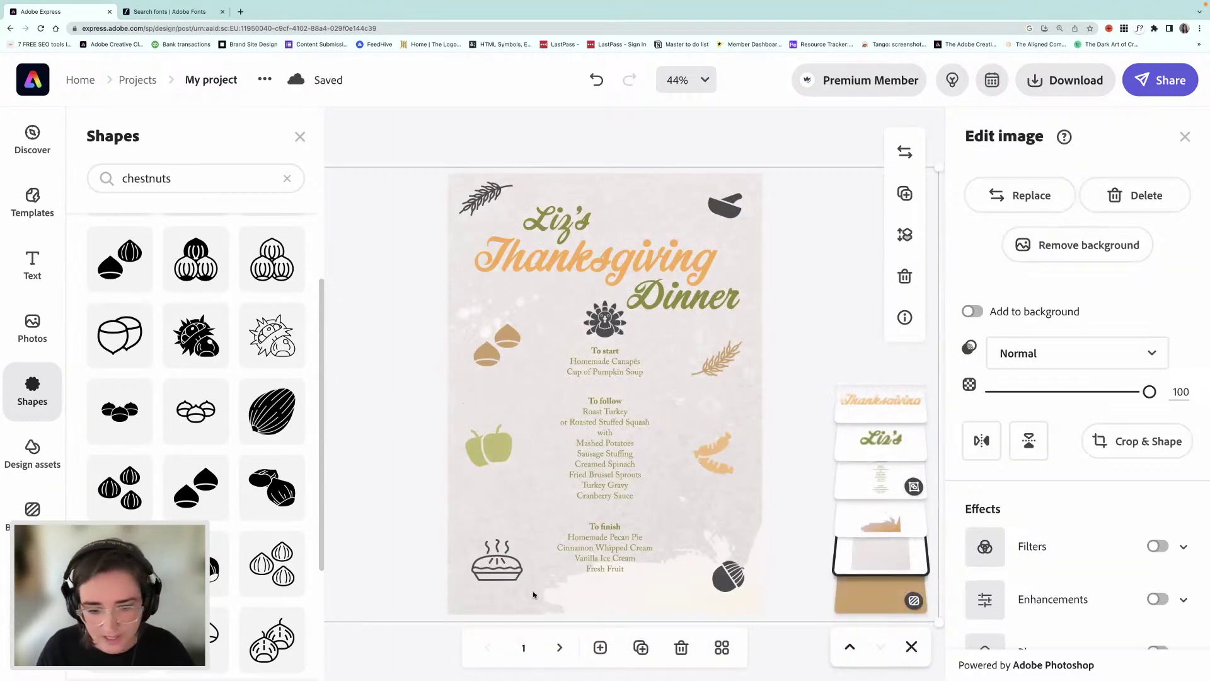
left_click(561, 647)
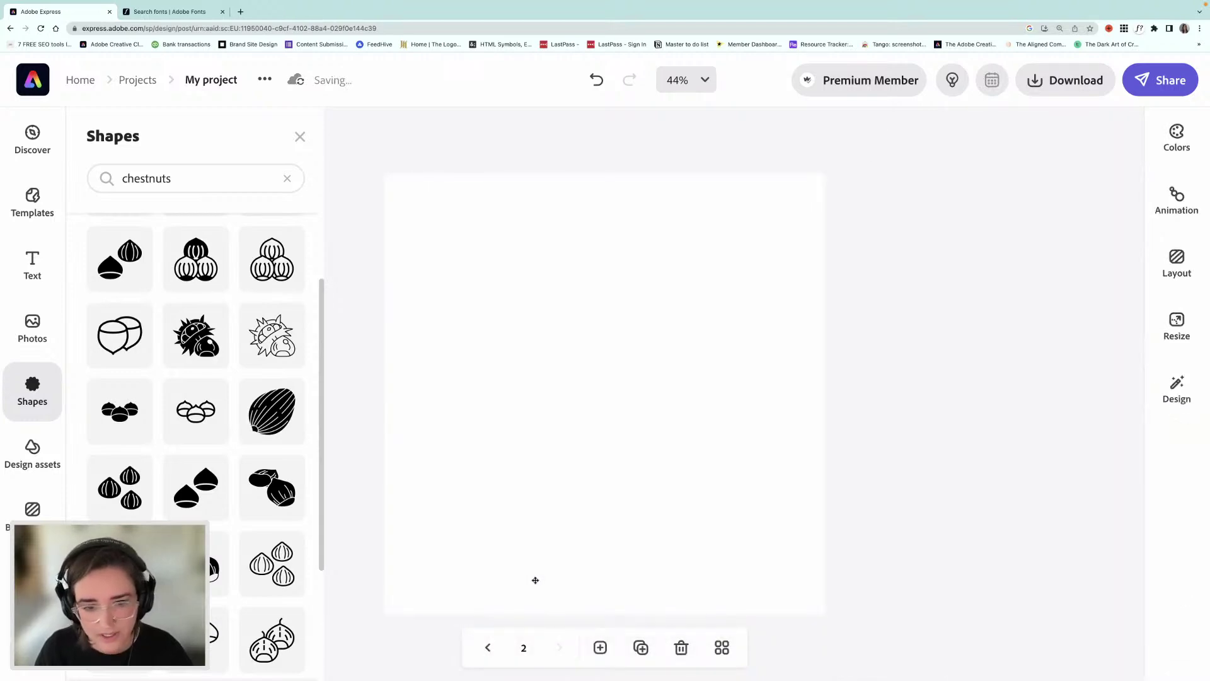
left_click(536, 580)
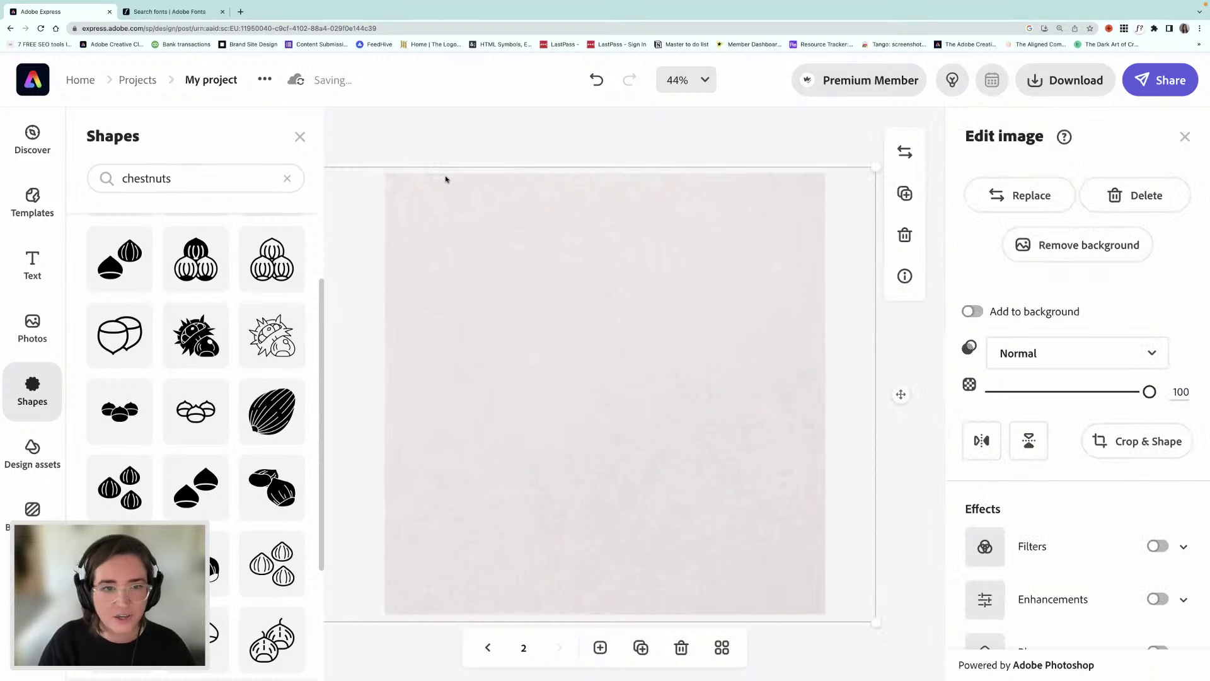
key("Escape")
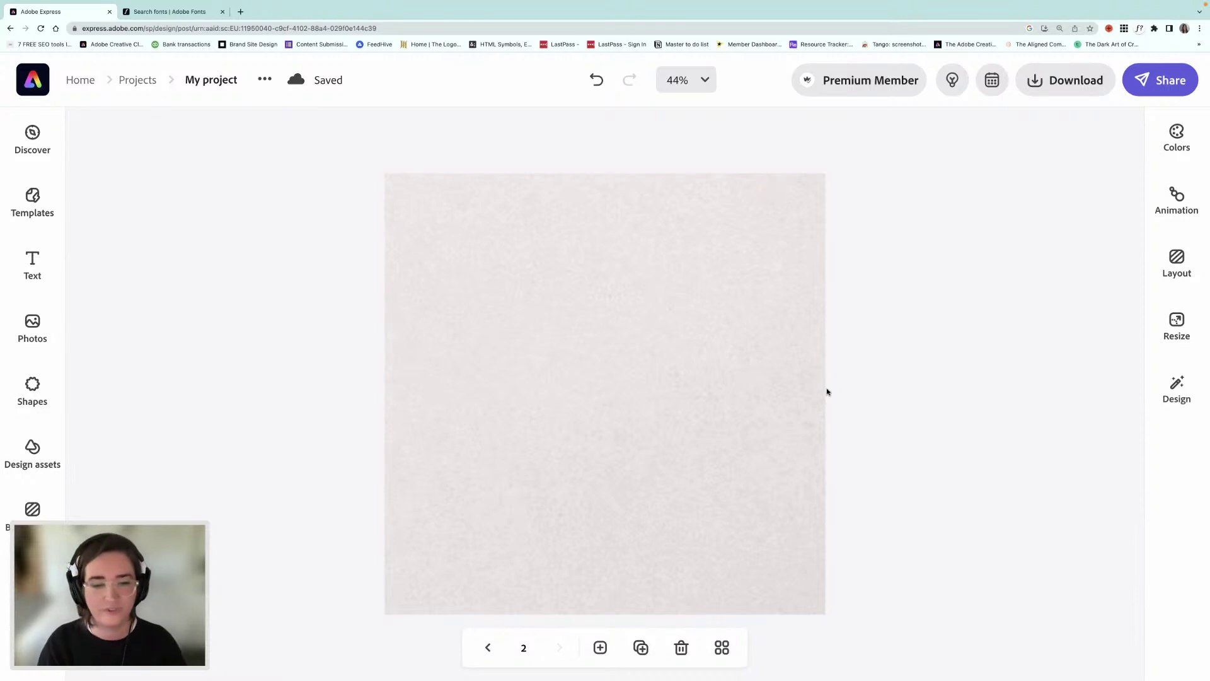
- Copy the "Thanksgiving" title onto the square page, enlarge it to about size 33 and place it in the lower-right area
left_click(488, 647)
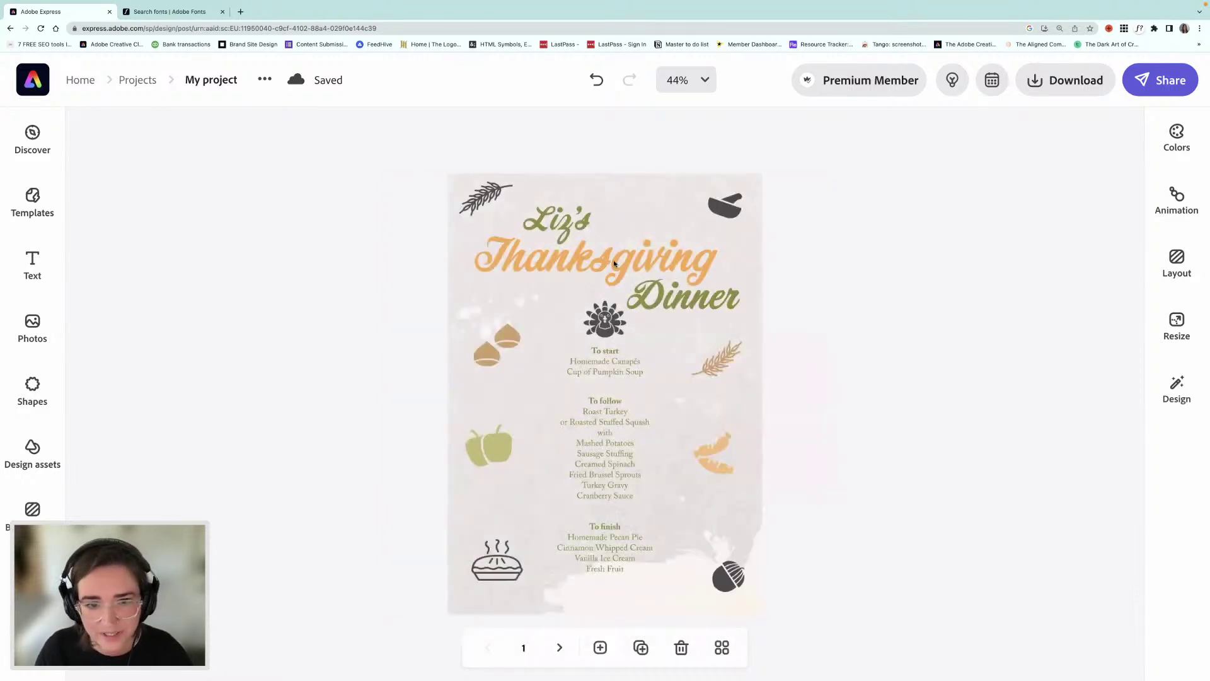
left_click(615, 263)
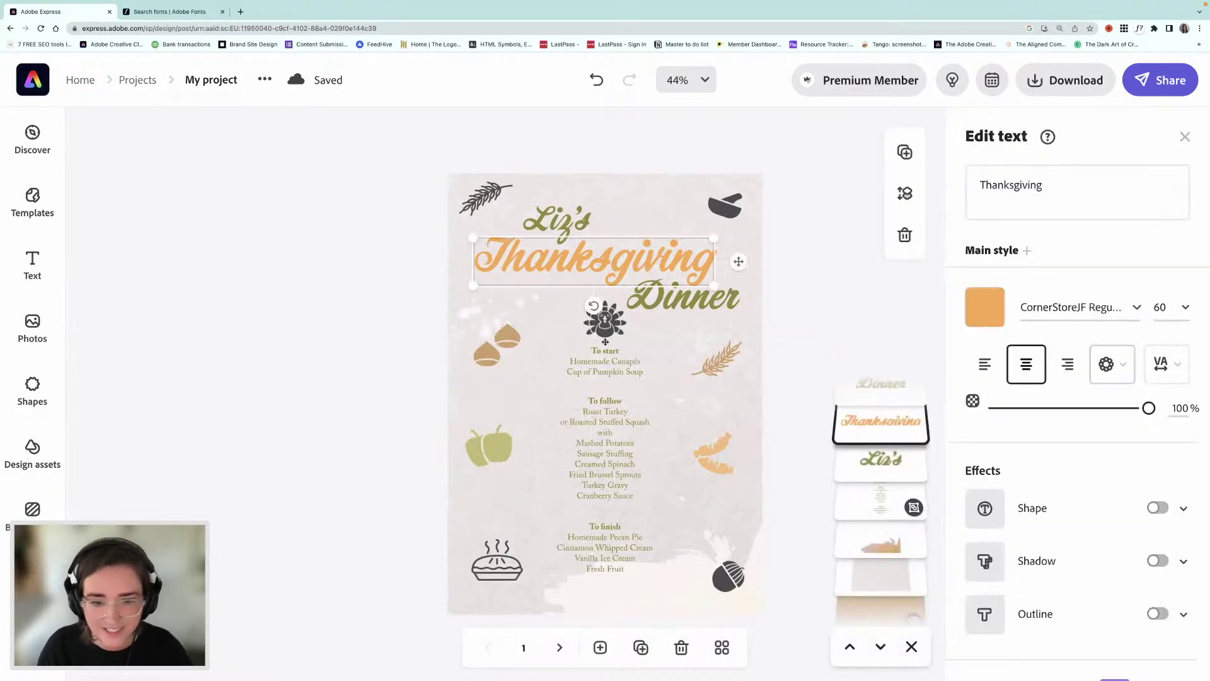
left_click(558, 650)
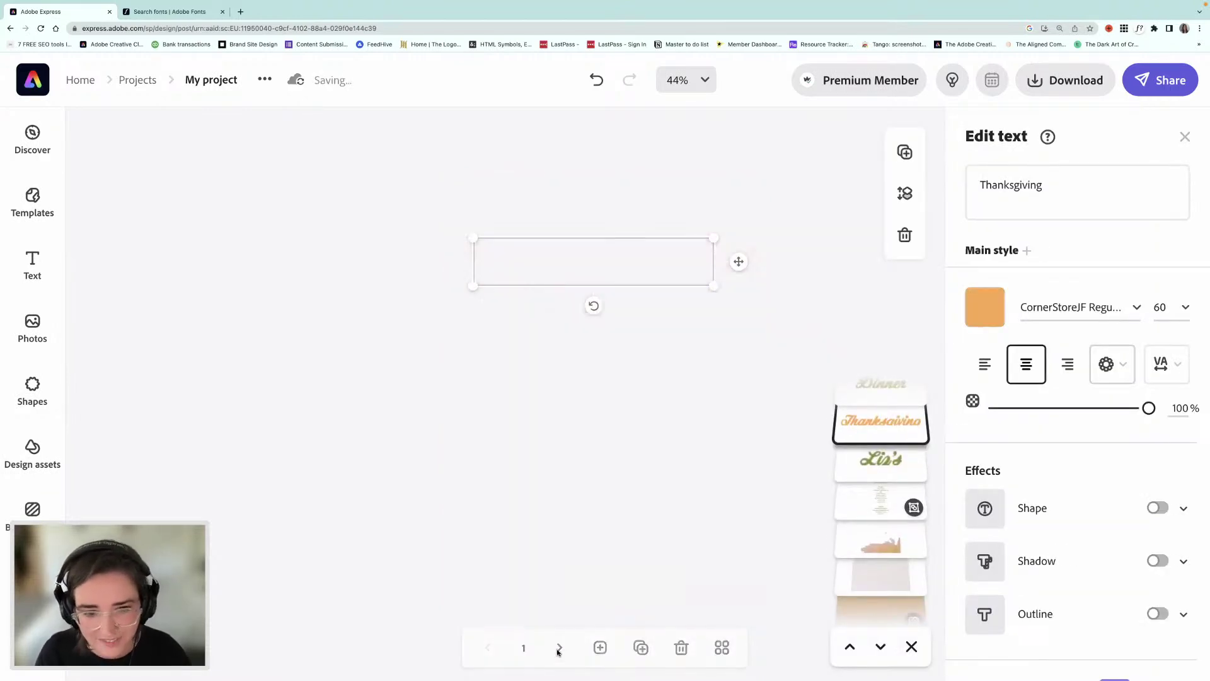
key("ctrl+v")
left_click_drag(557, 271, 572, 514)
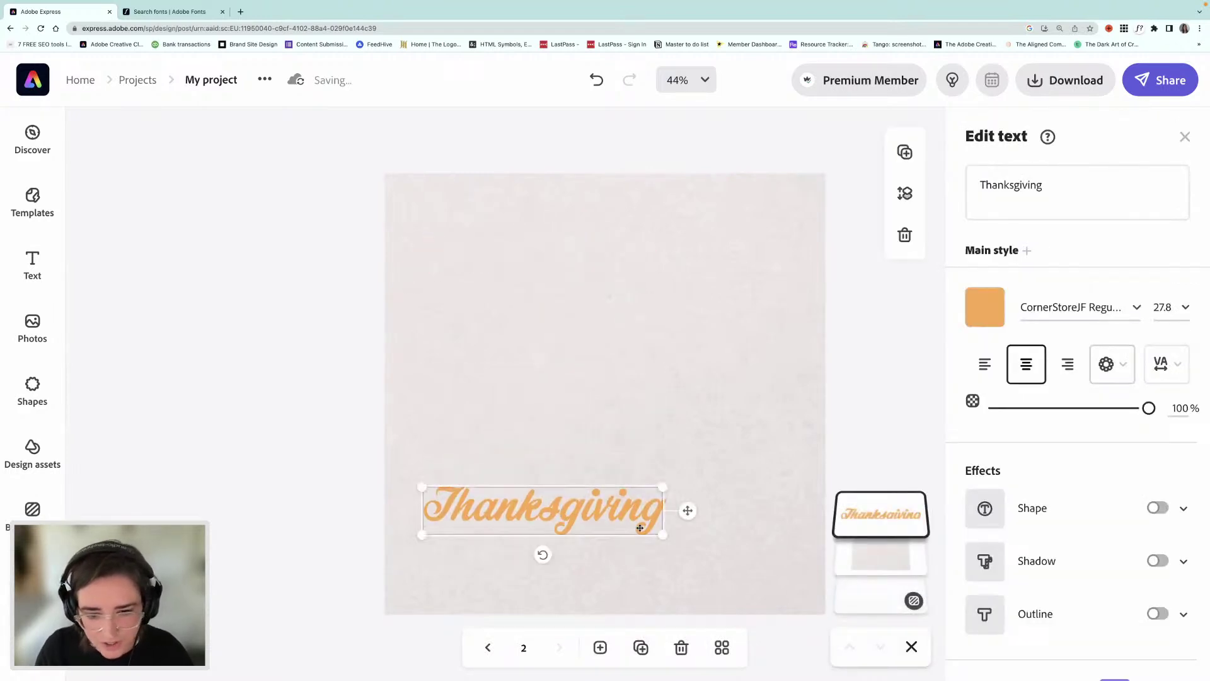
left_click_drag(662, 534, 707, 551)
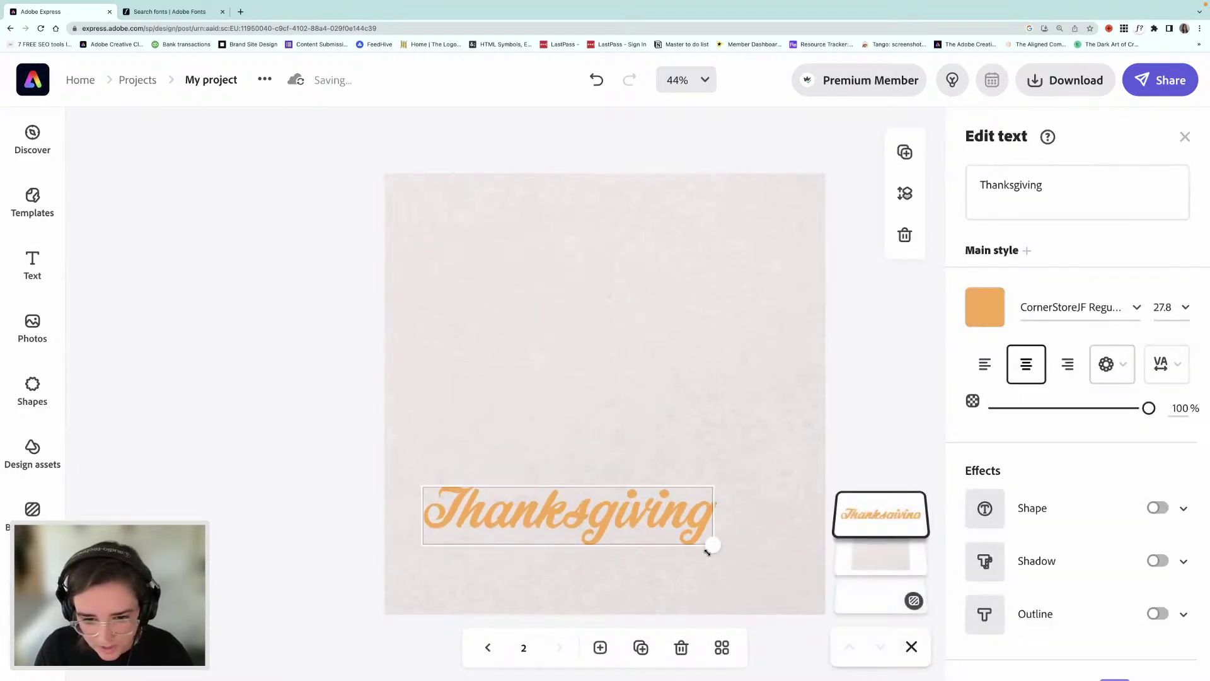
left_click_drag(609, 510, 686, 498)
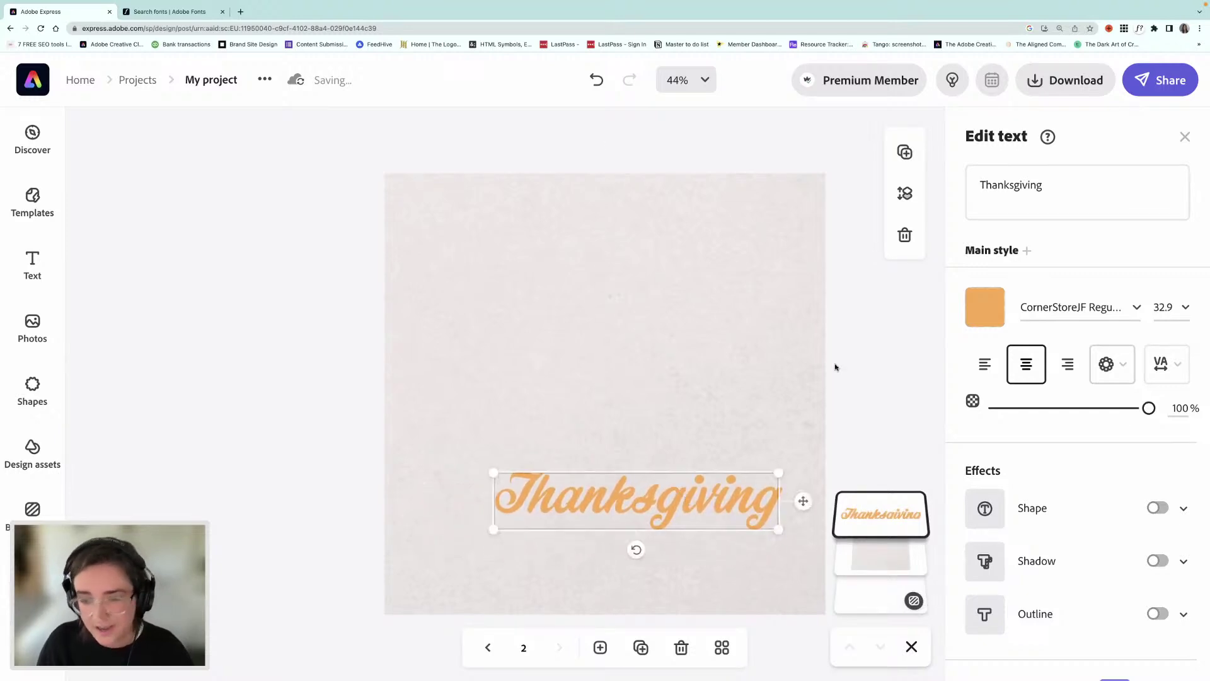
- Replace the copied title's text with the guest's first name and move it slightly down and to the right
triple_click(989, 185)
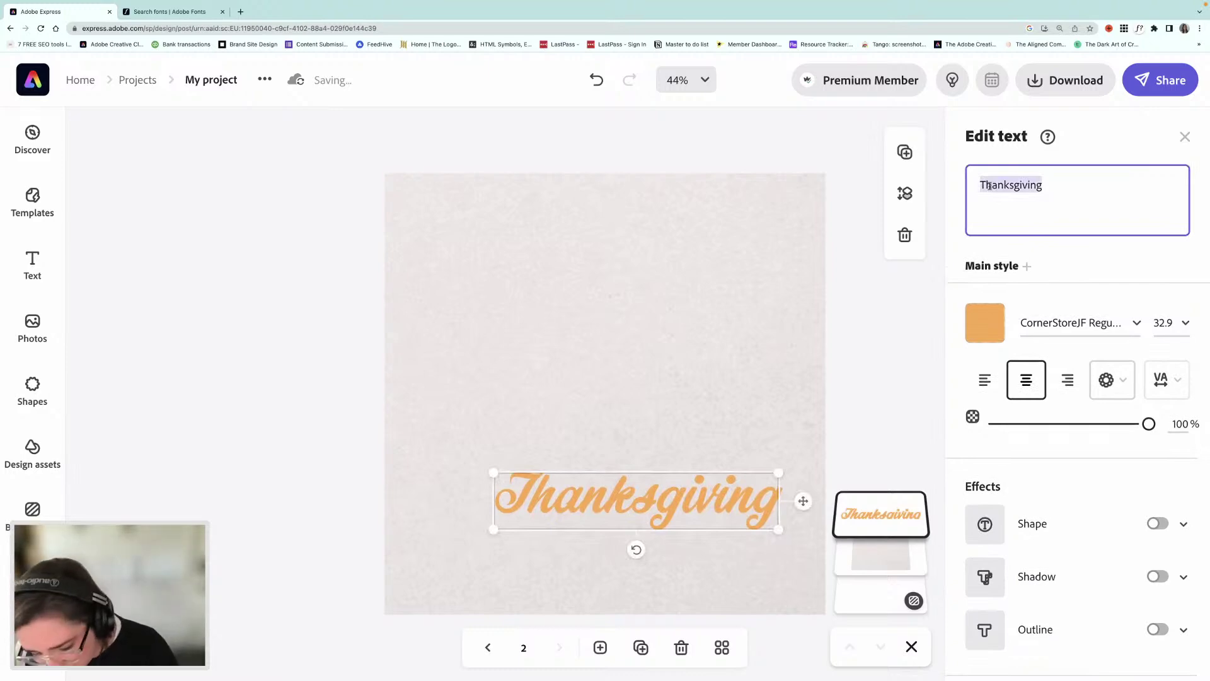
type("Tony")
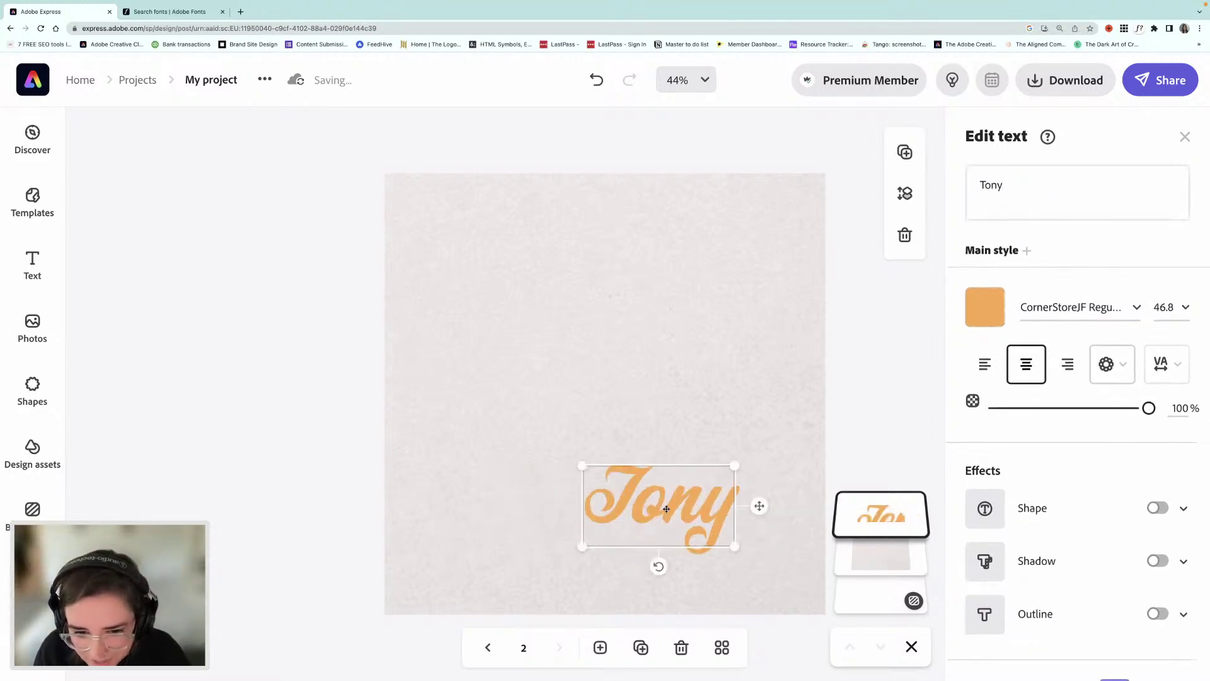
left_click_drag(674, 519, 693, 522)
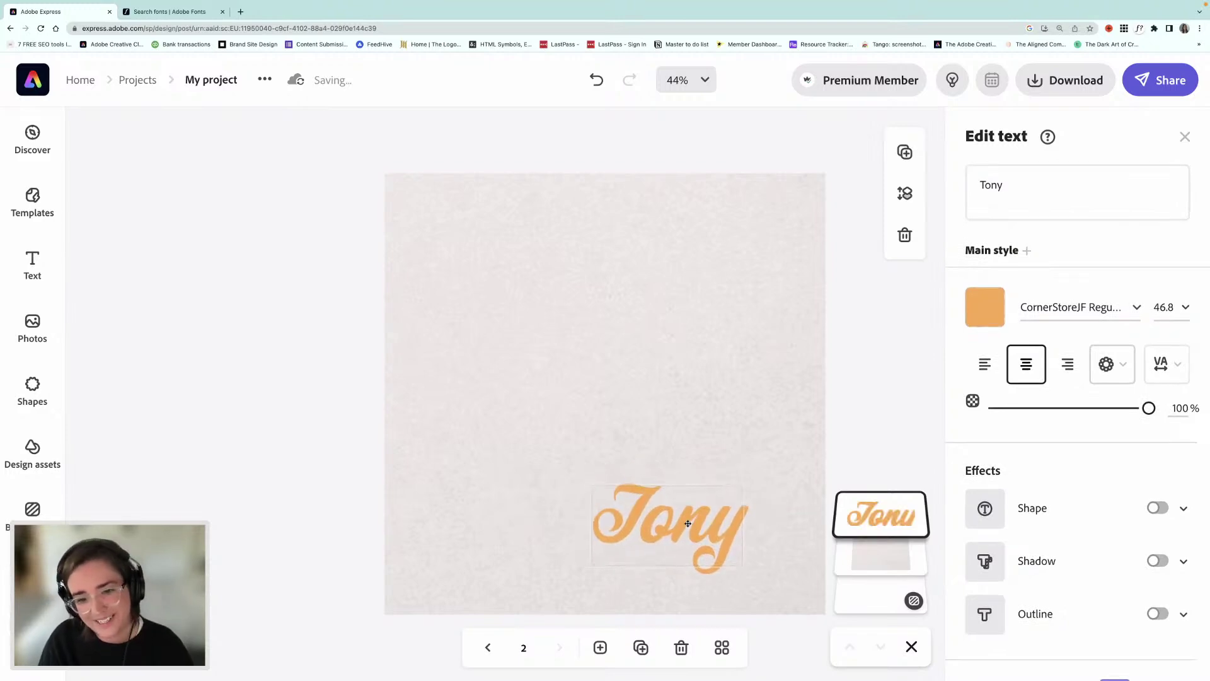
- Copy the menu's cream paint splash onto the square page, fit it into the lower-right corner and layer it behind the name
left_click(488, 649)
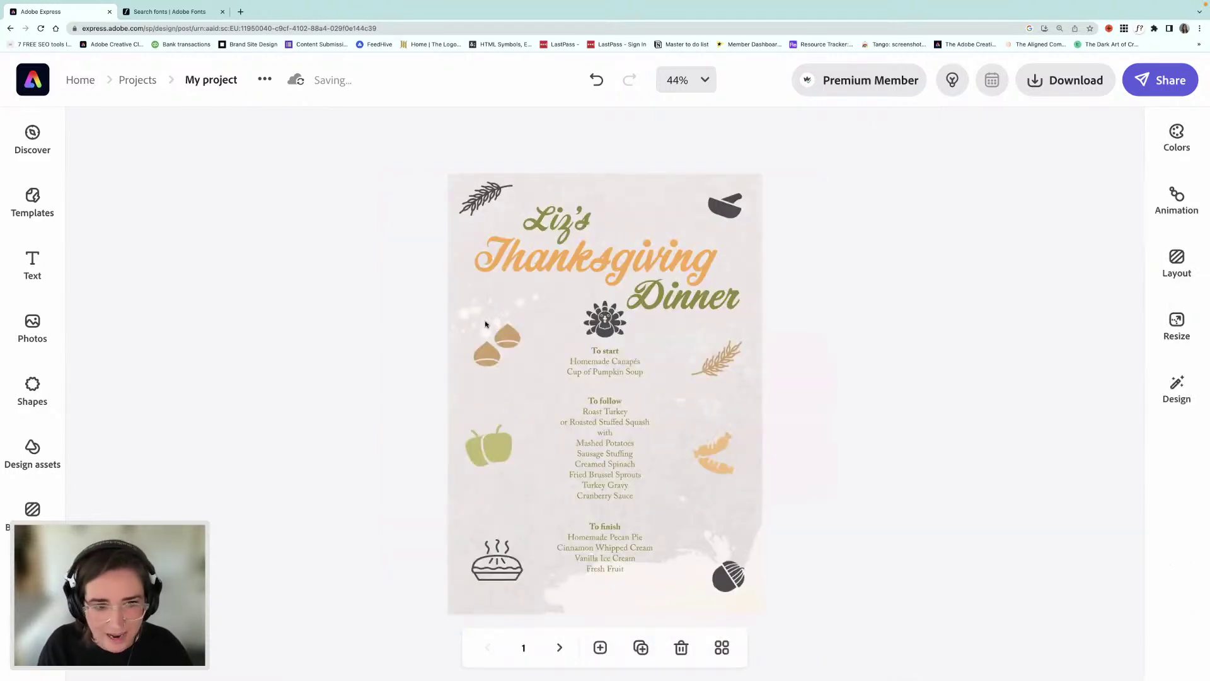
left_click(671, 592)
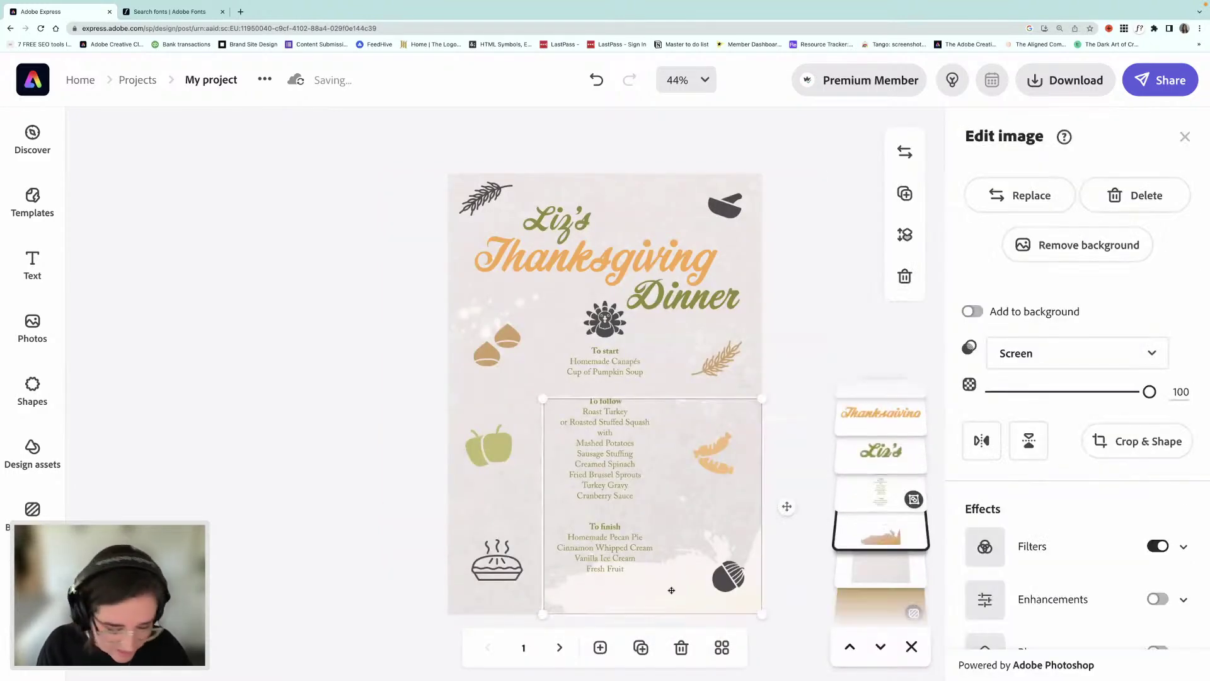
left_click(559, 648)
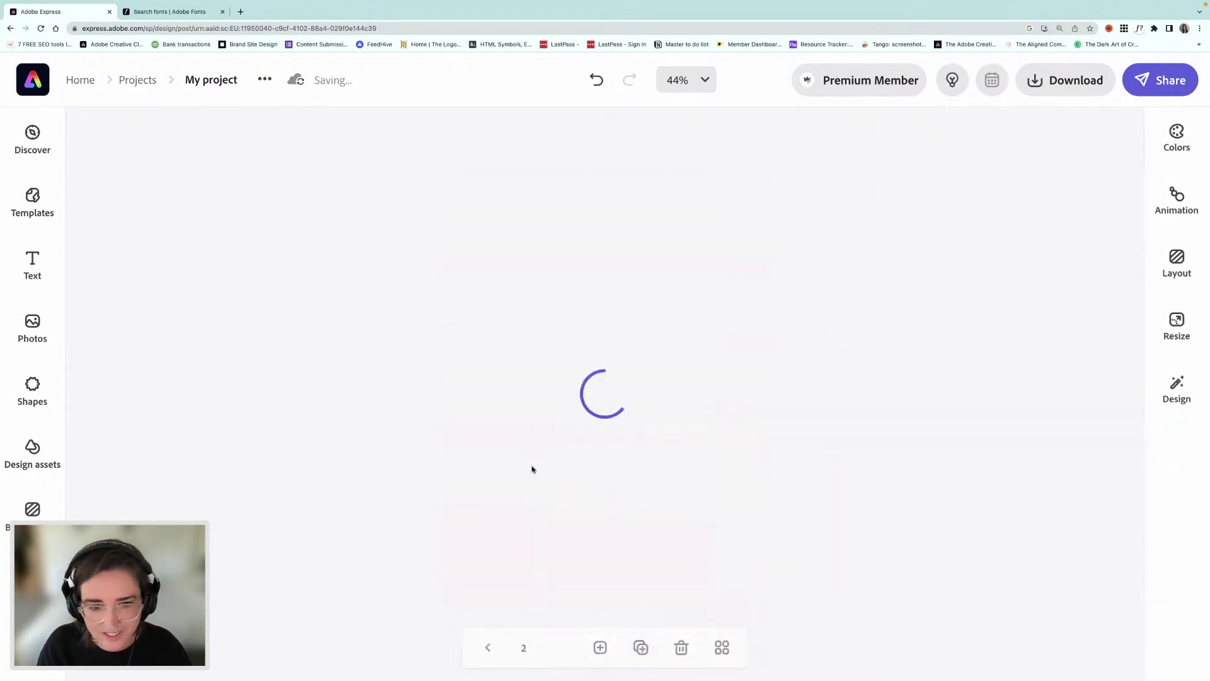
left_click(534, 472)
left_click_drag(654, 597, 771, 598)
mouse_move(913, 479)
left_mouse_down()
mouse_move(909, 615)
mouse_move(913, 560)
mouse_move(883, 491)
mouse_move(883, 569)
mouse_move(896, 525)
left_mouse_up()
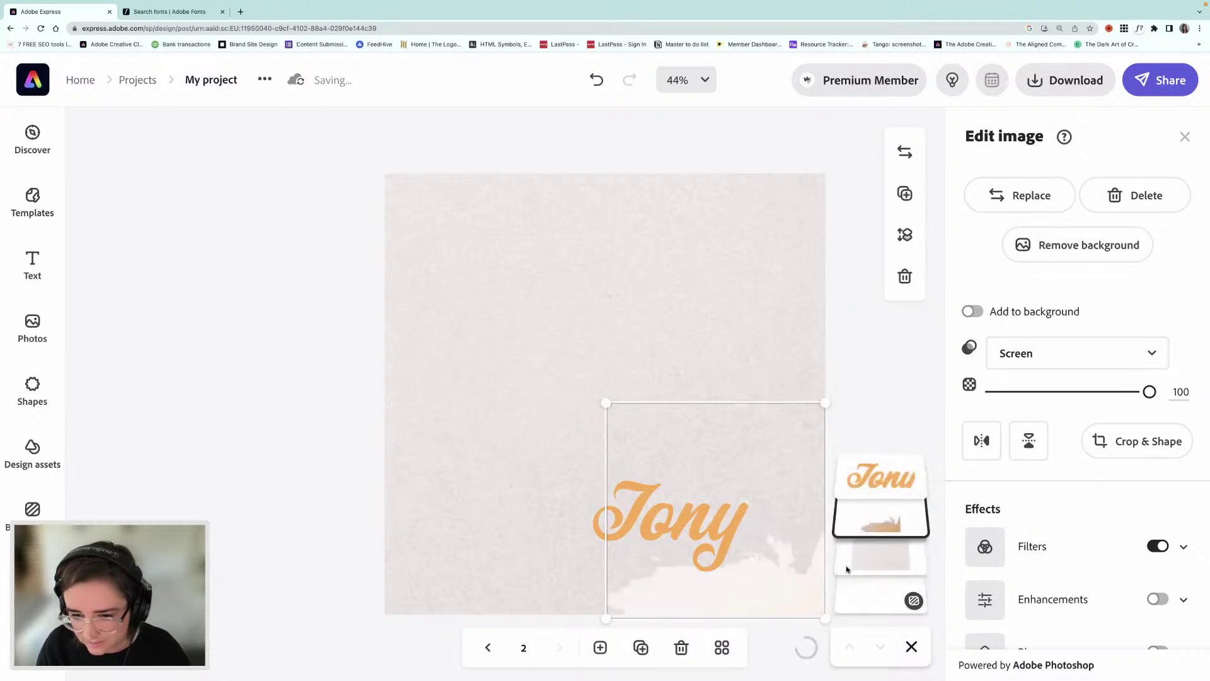
- Copy the turkey shape from the menu page onto the square page and place it to the left of the guest's name
left_click(489, 648)
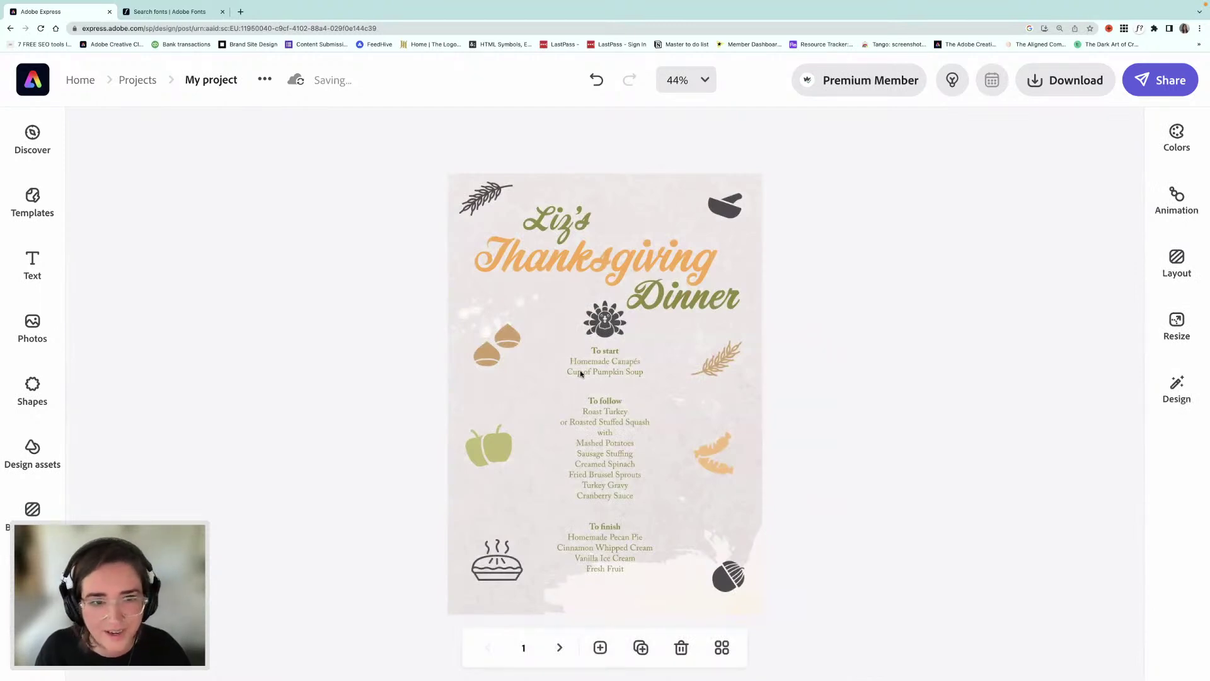
left_click(602, 325)
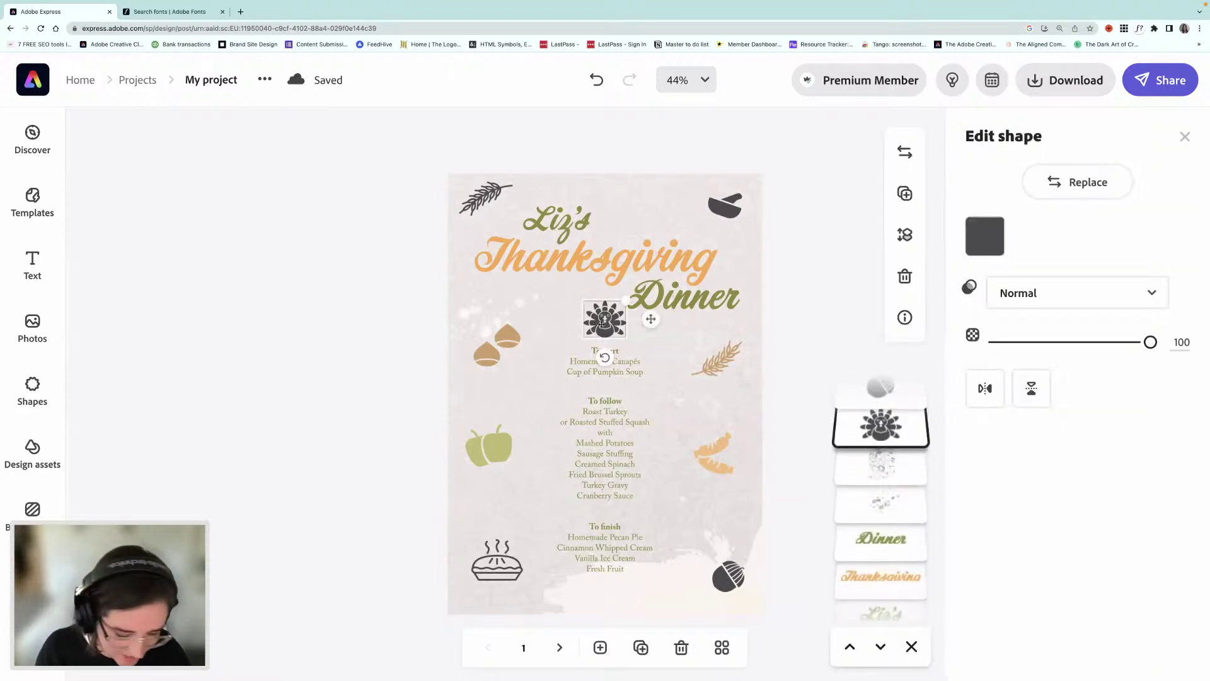
left_click(560, 647)
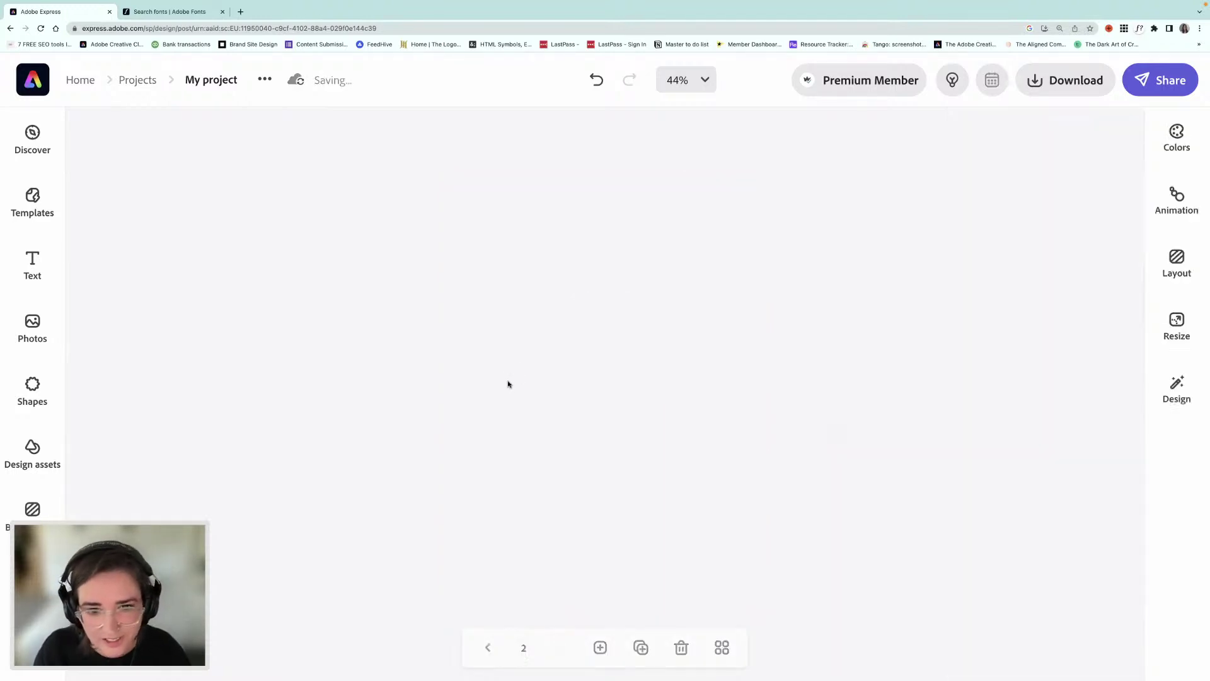
key("ctrl+v")
left_click_drag(540, 328, 498, 483)
left_click_drag(471, 529, 539, 530)
- Move the turkey and the guest's name together slightly up and to the left on the square page
left_click(654, 528, "shift")
mouse_move(653, 529)
left_mouse_down()
mouse_move(641, 534)
mouse_move(655, 517)
left_mouse_up()
key("Left")
key("Left")
key("Left")
key("Left")
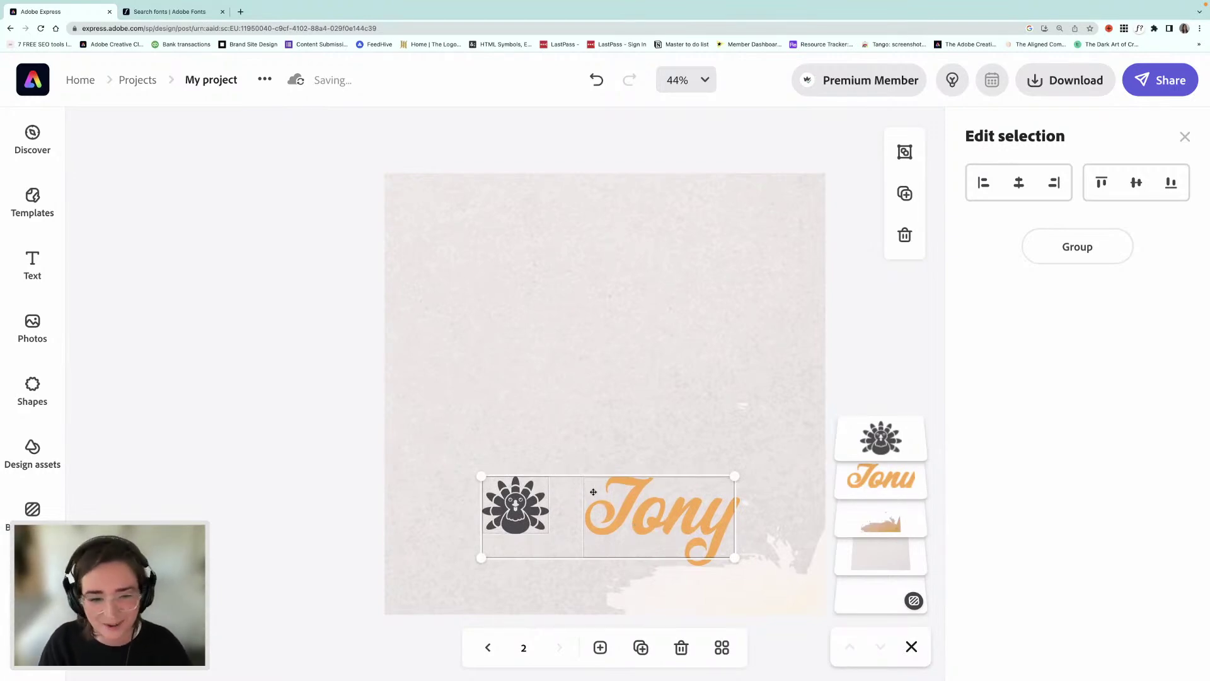
left_click(336, 444)
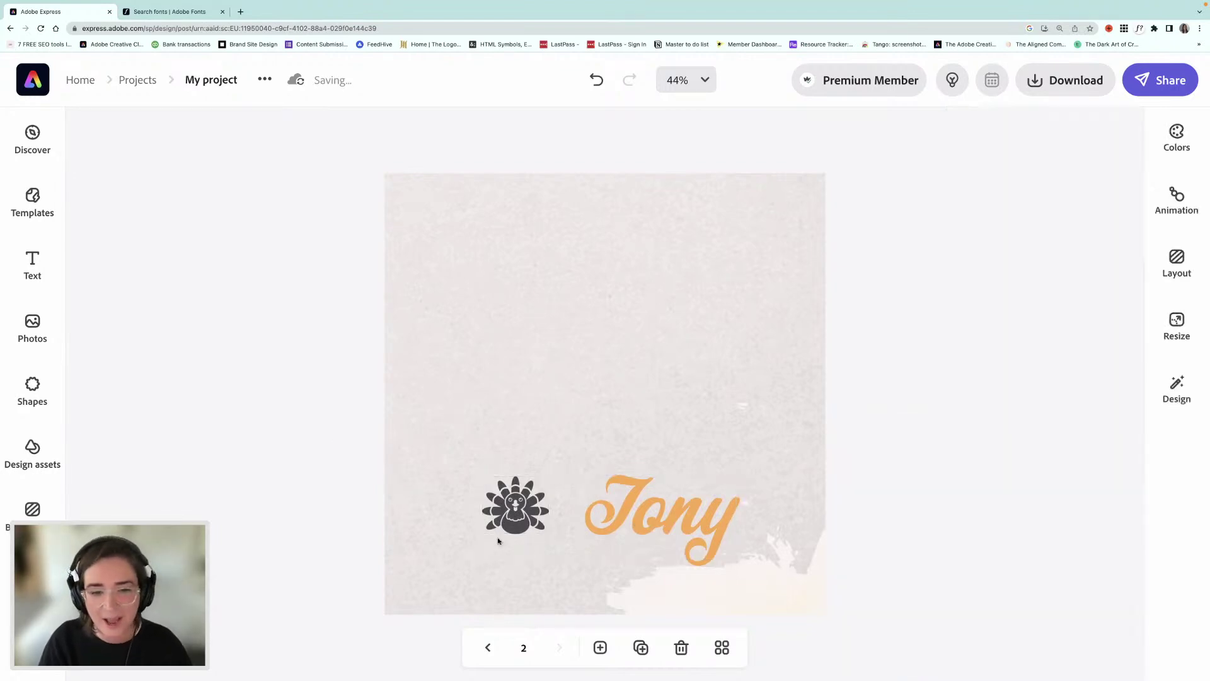
- Duplicate the square page, replace the name with another guest's first name and raise it level with the turkey
left_click(642, 650)
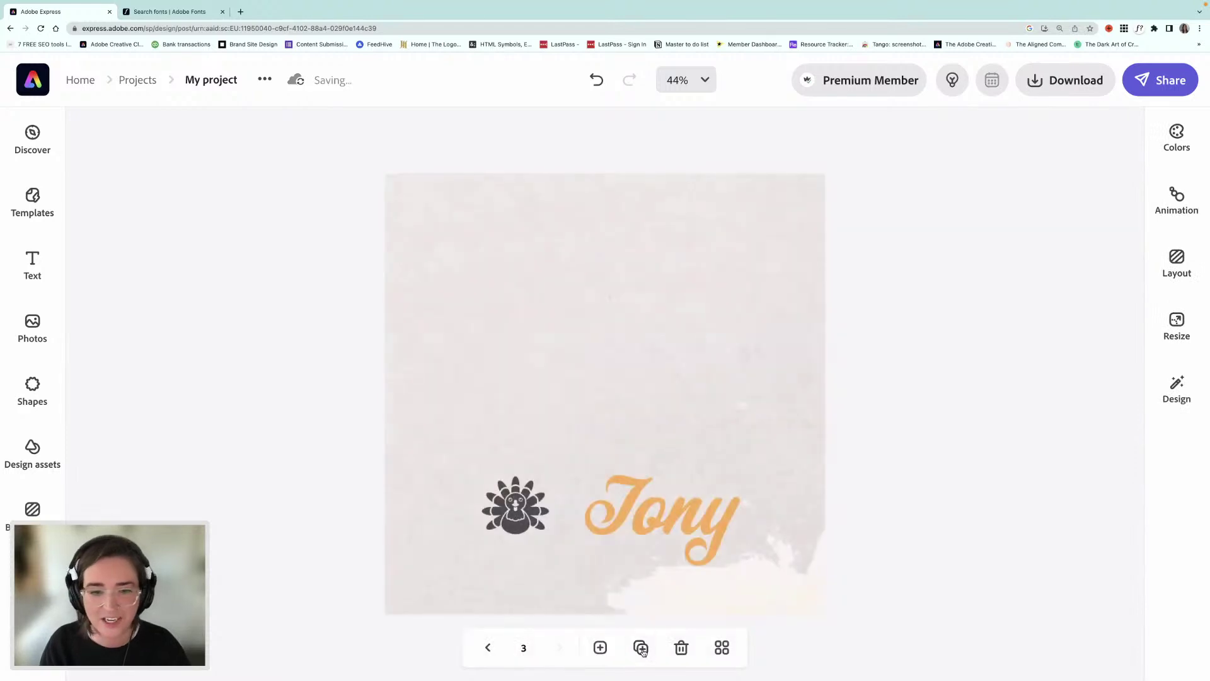
left_click(669, 549)
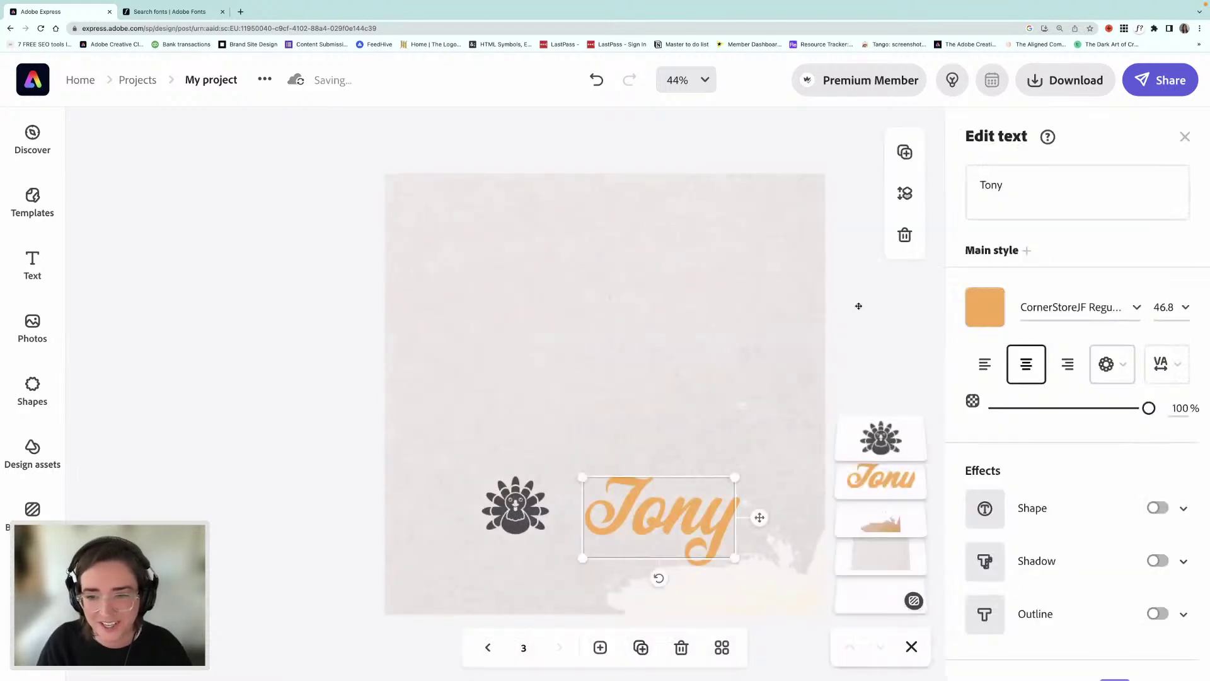
double_click(991, 189)
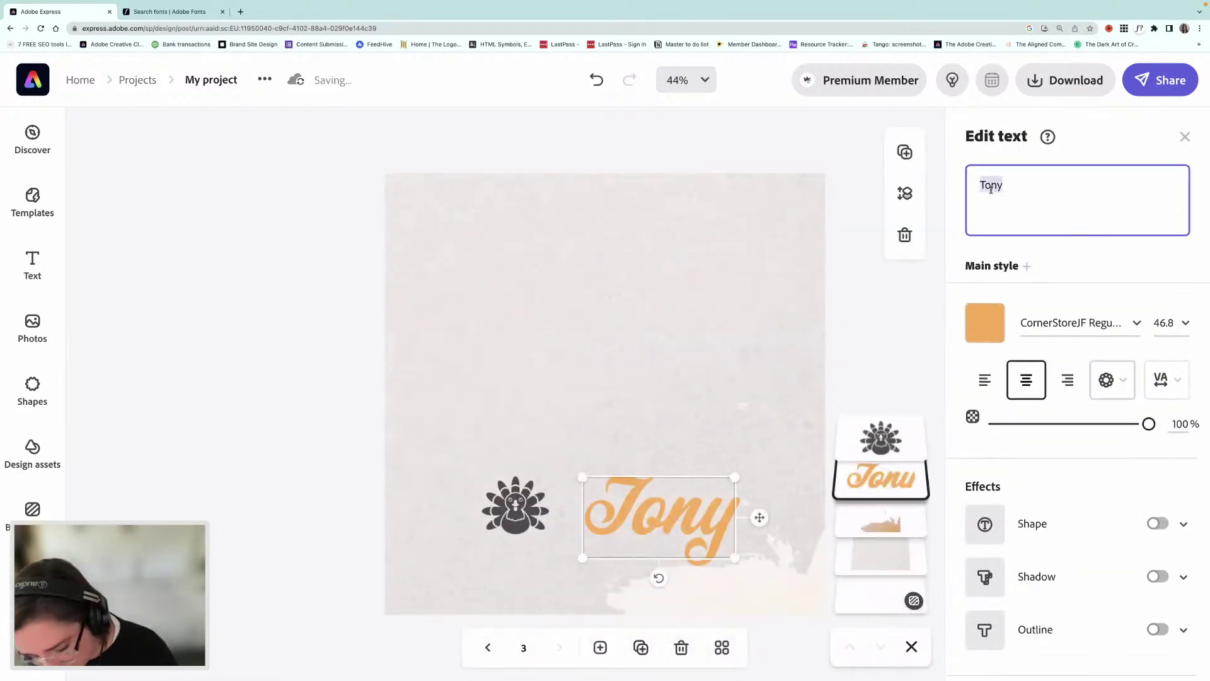
type("Tim")
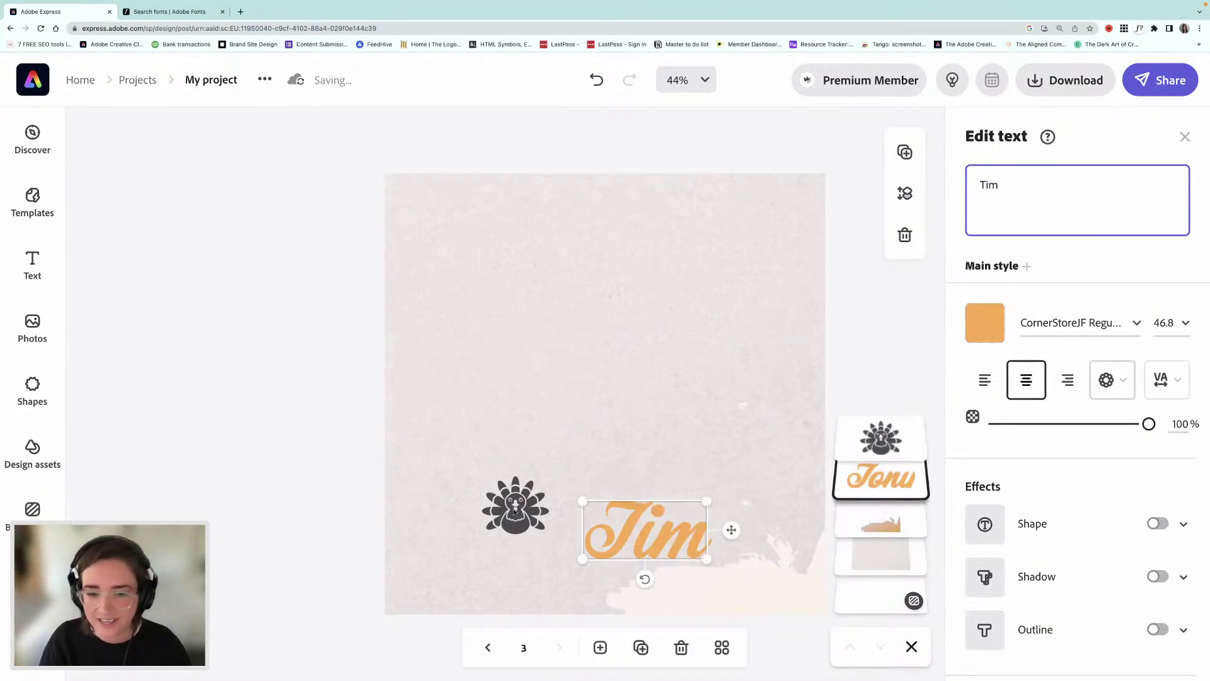
left_click(668, 523)
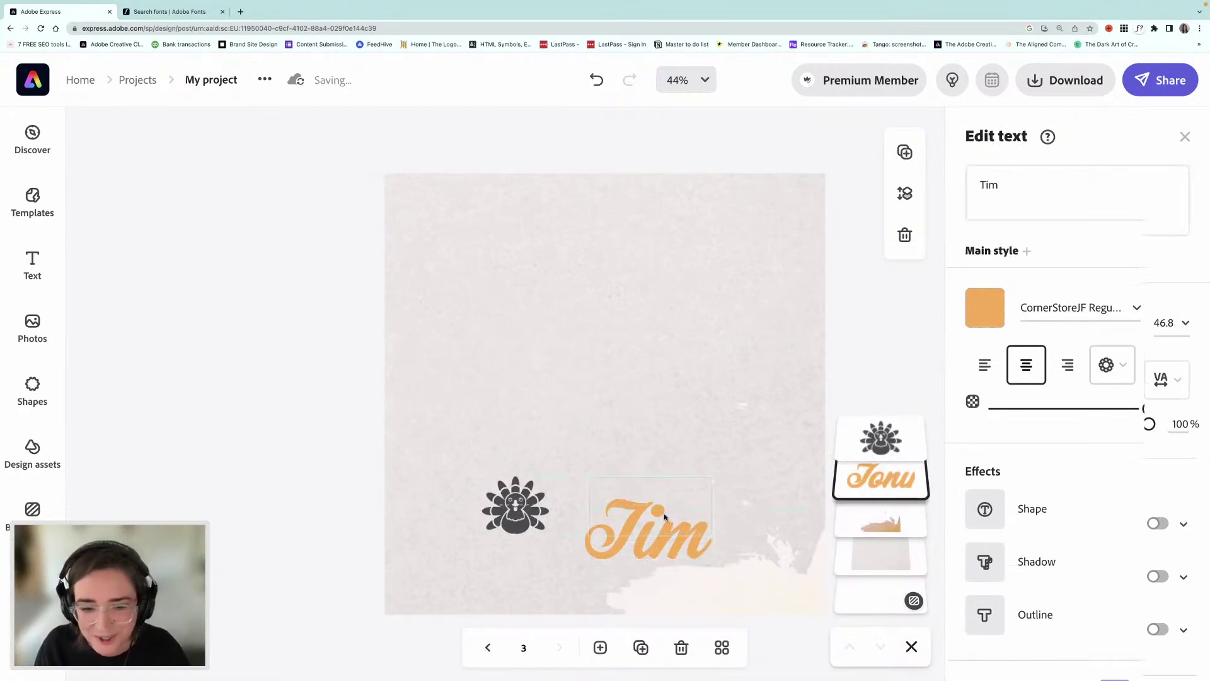
left_click(664, 513)
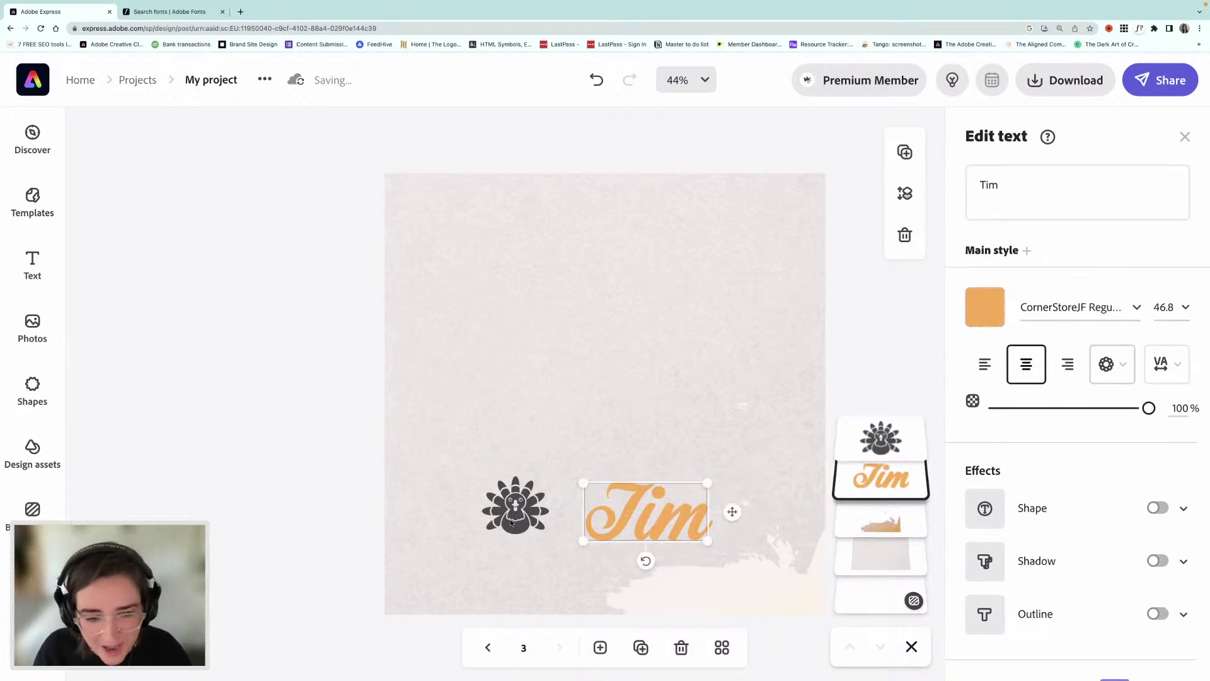
- Recolor the guest's name on the duplicated page to the palette's light green, #C0BC6D
left_click(972, 295)
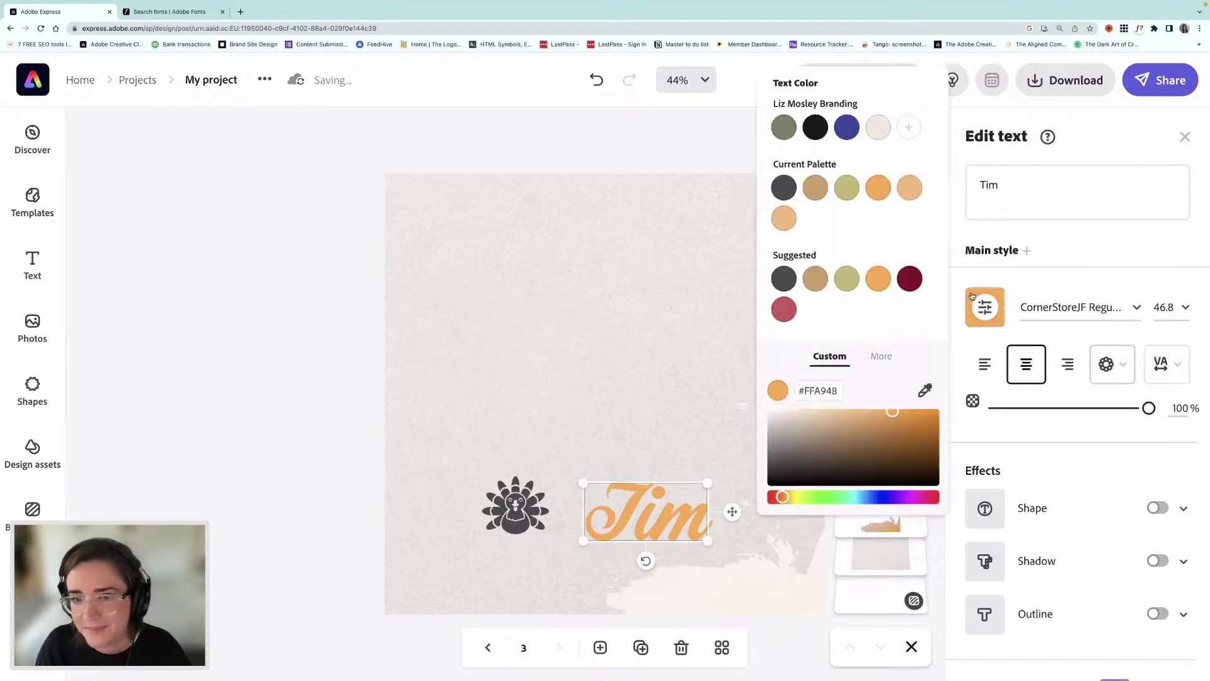
left_click(849, 191)
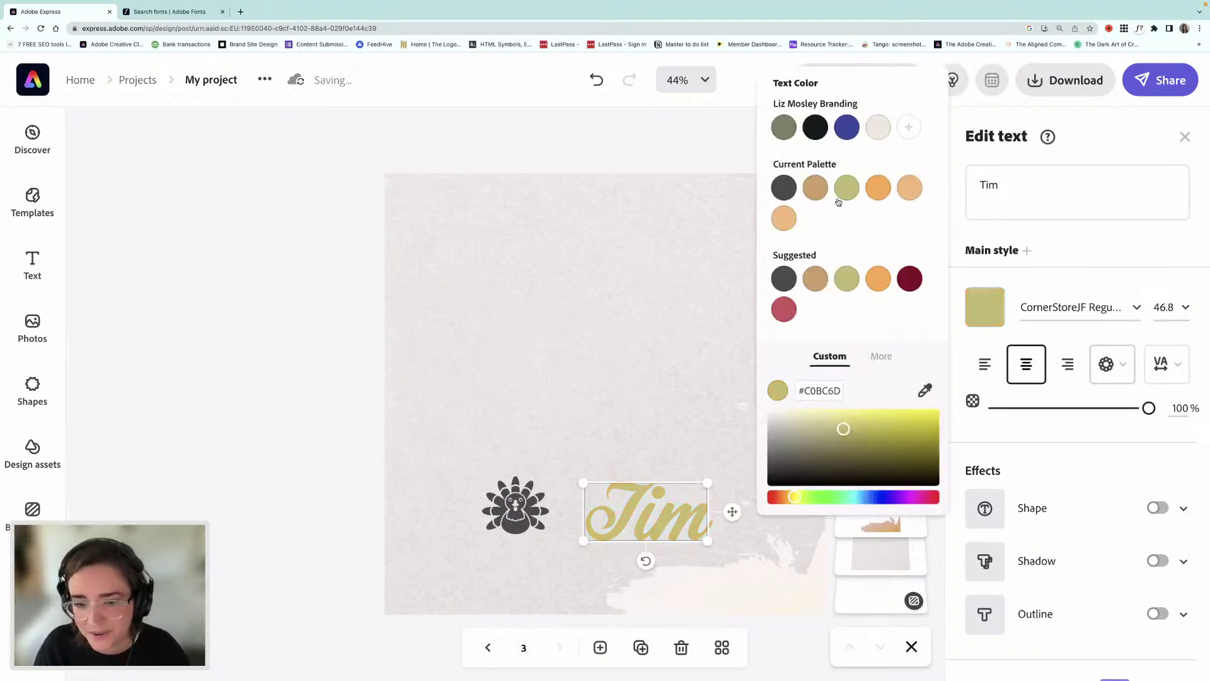
left_click(321, 532)
- Copy the dark acorn shape from the menu's lower-right corner and return to page 3
left_click(488, 647)
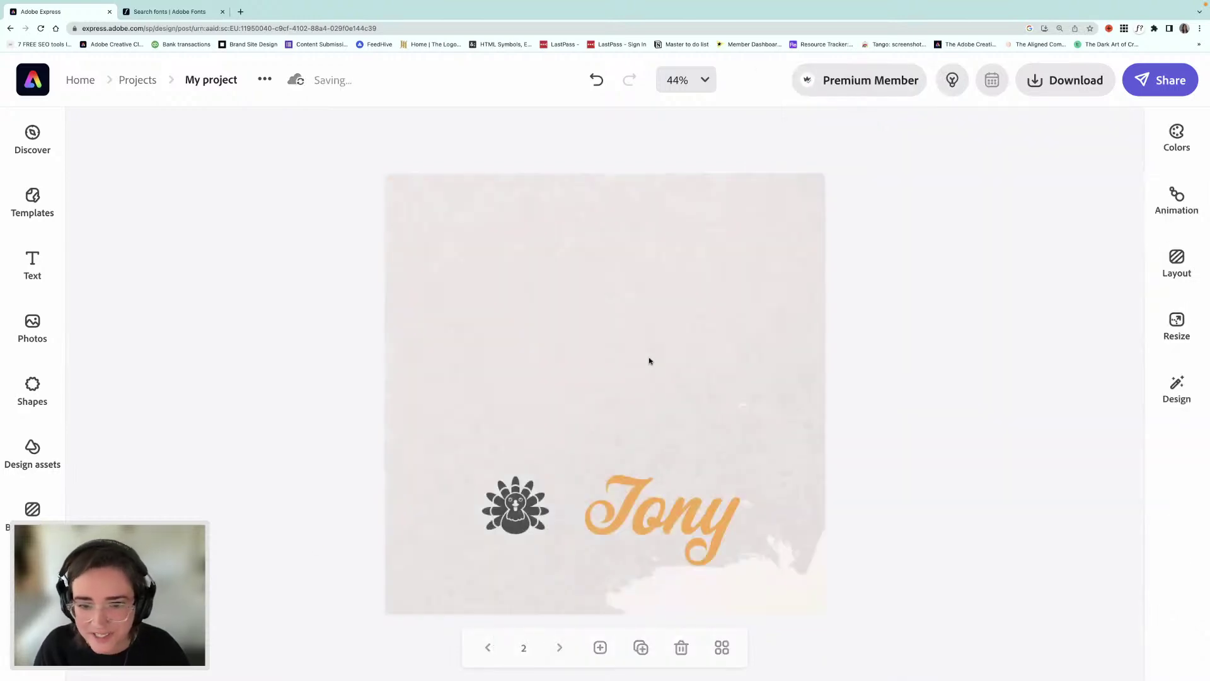
left_click(488, 647)
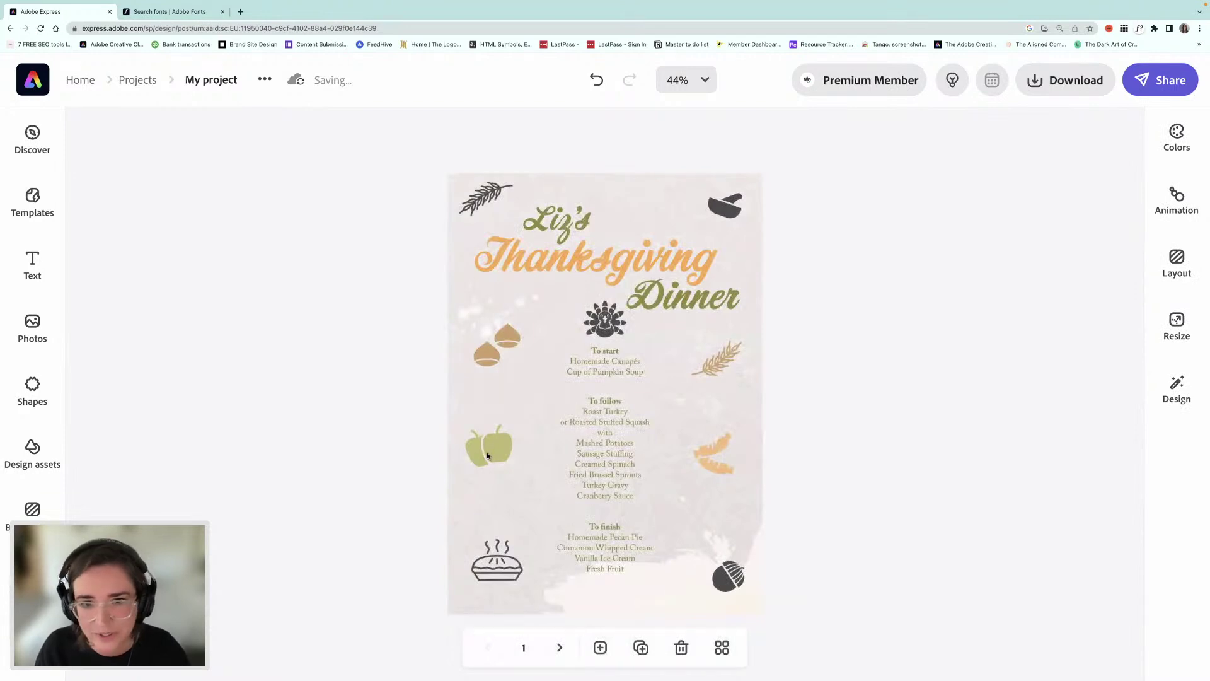
left_click(729, 578)
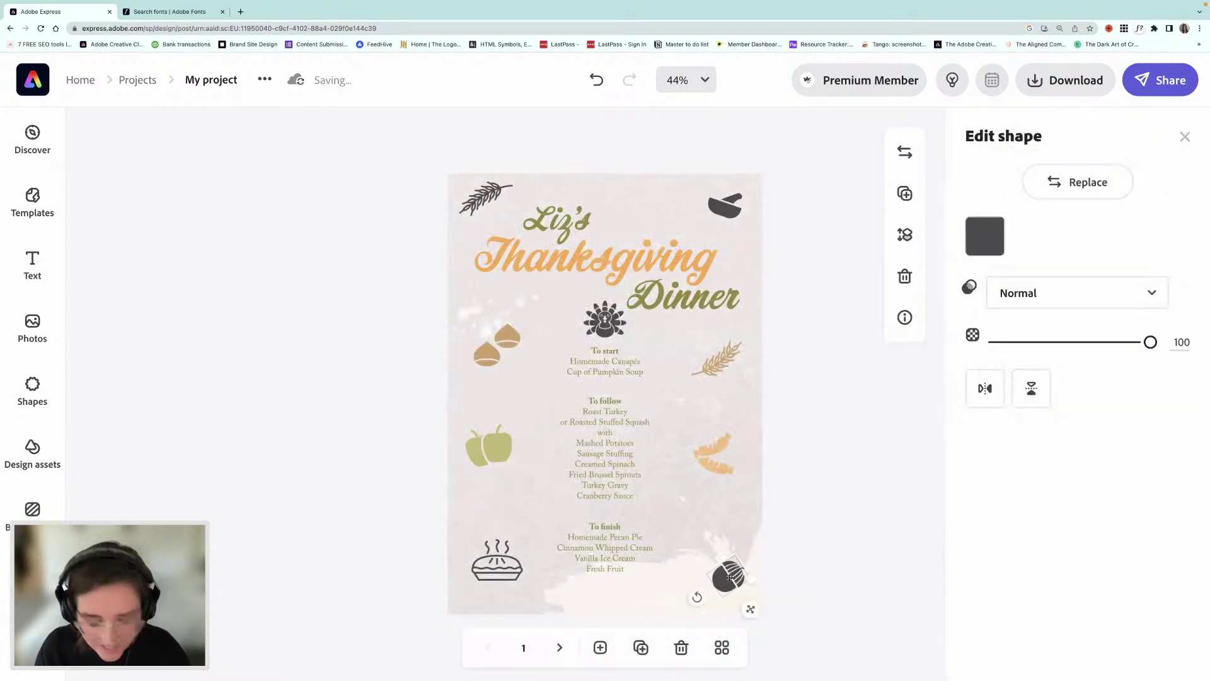
left_click(722, 648)
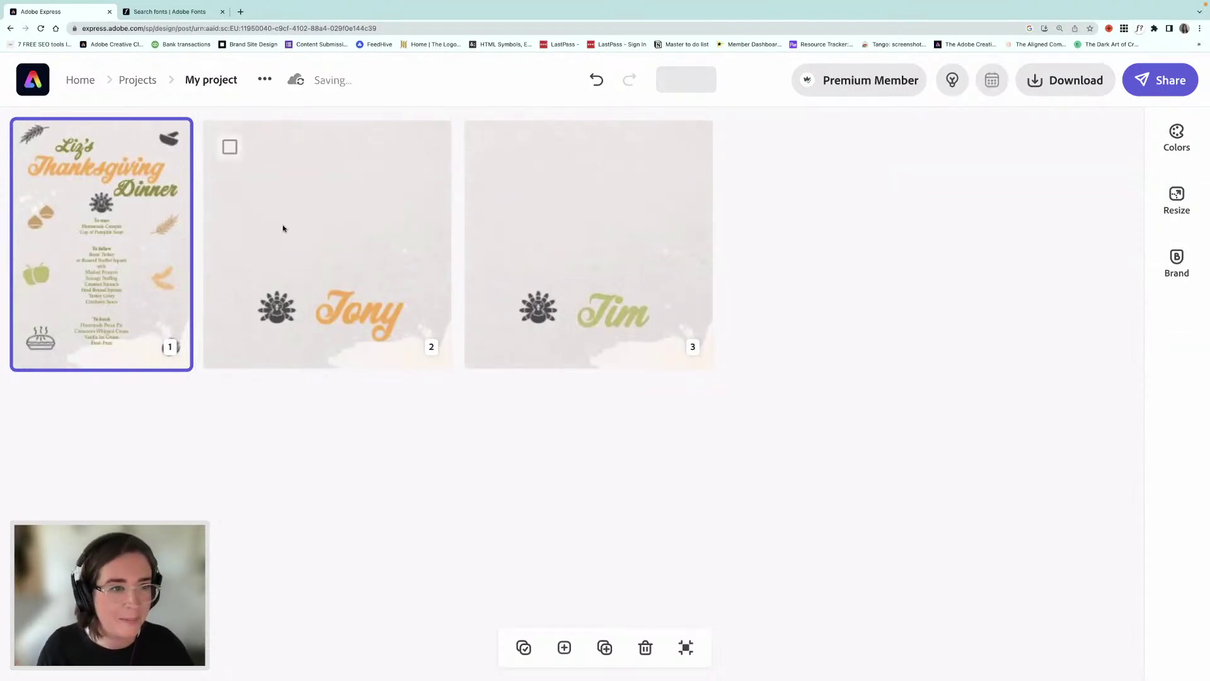
left_click(592, 277)
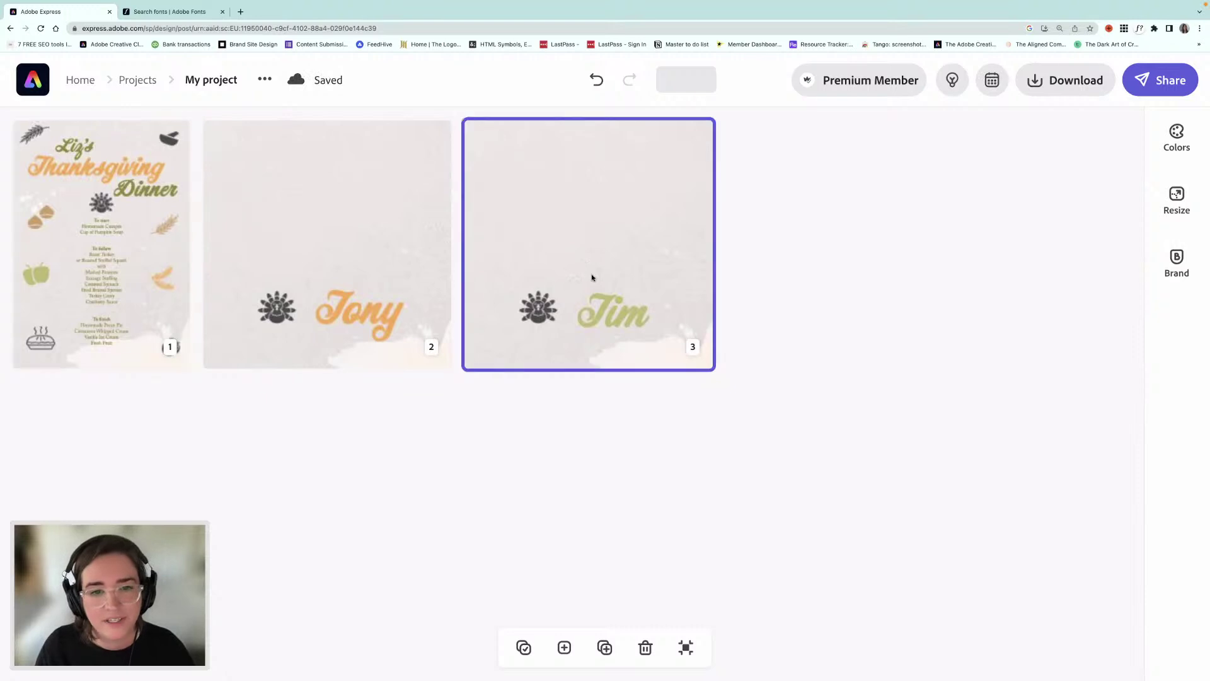
left_click(686, 648)
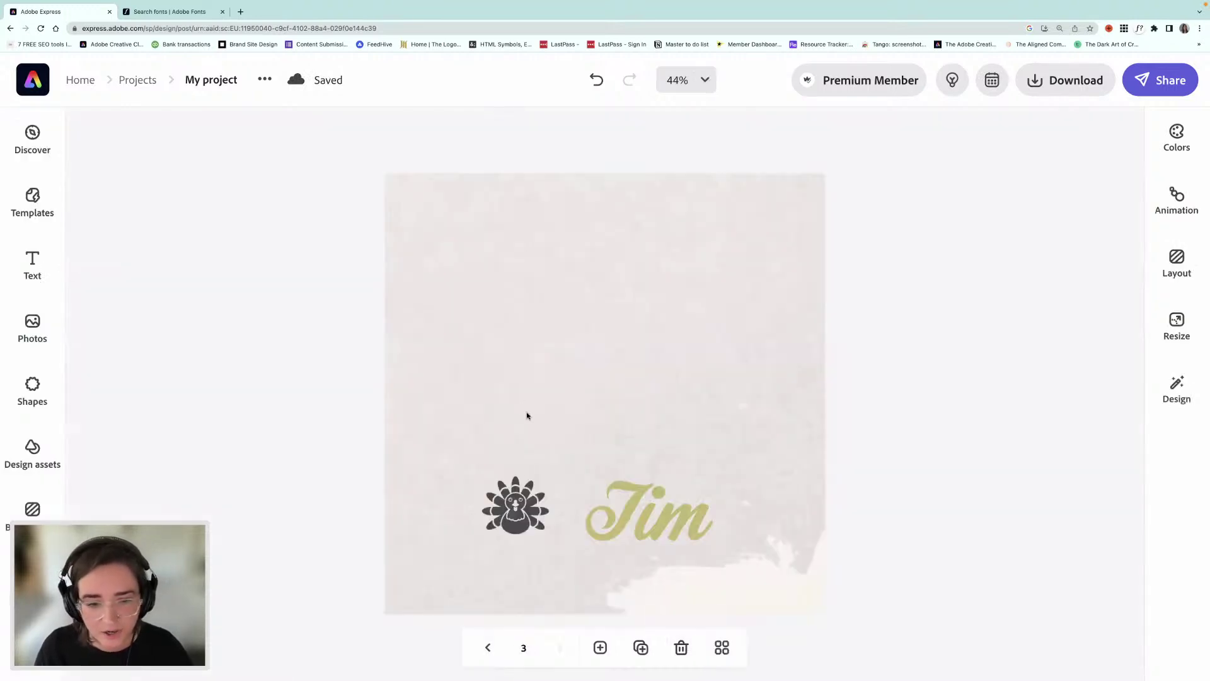
- Replace the turkey on page 3 with the copied acorn, sized and placed beside the name, and show the overview of all pages
left_click(525, 514)
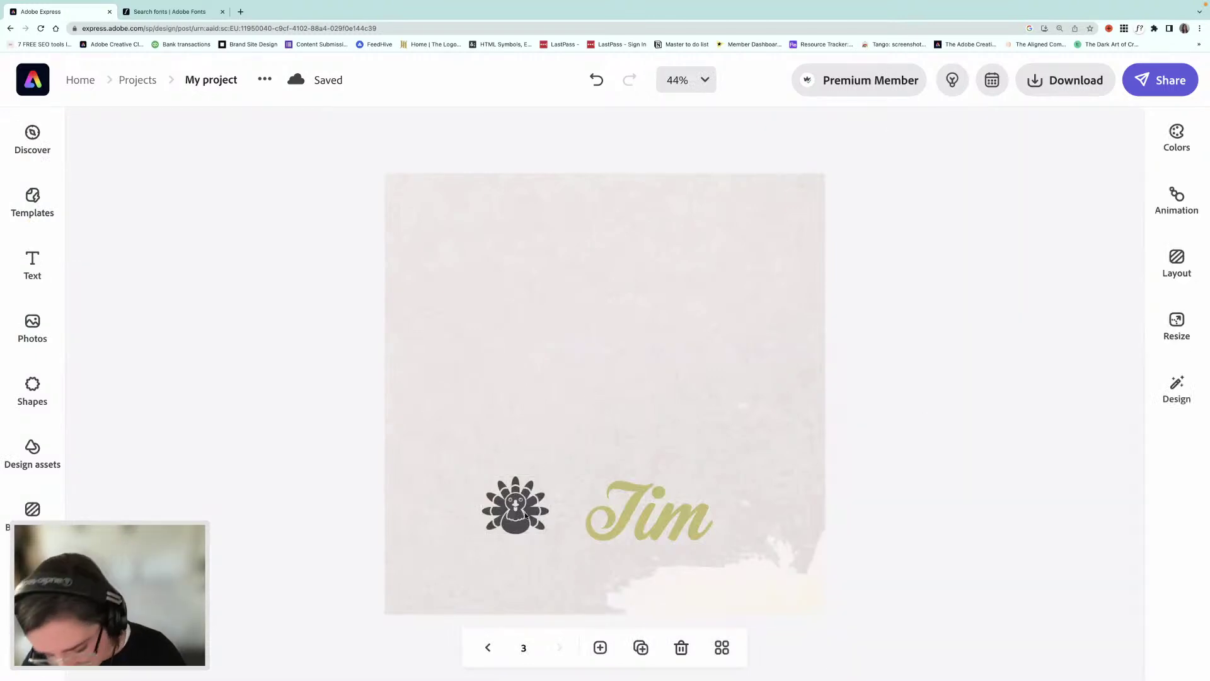
key("Delete")
key("ctrl+z")
left_click_drag(664, 576, 540, 548)
left_click(500, 519)
left_click_drag(513, 467, 507, 503)
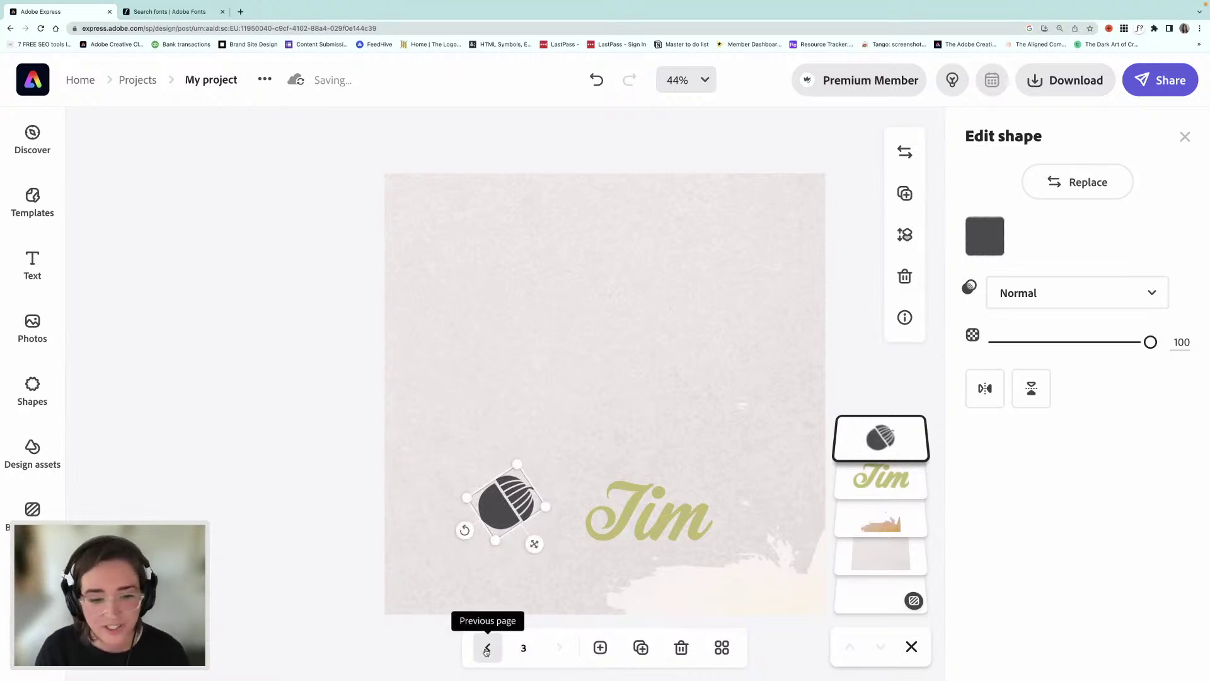
left_click(724, 649)
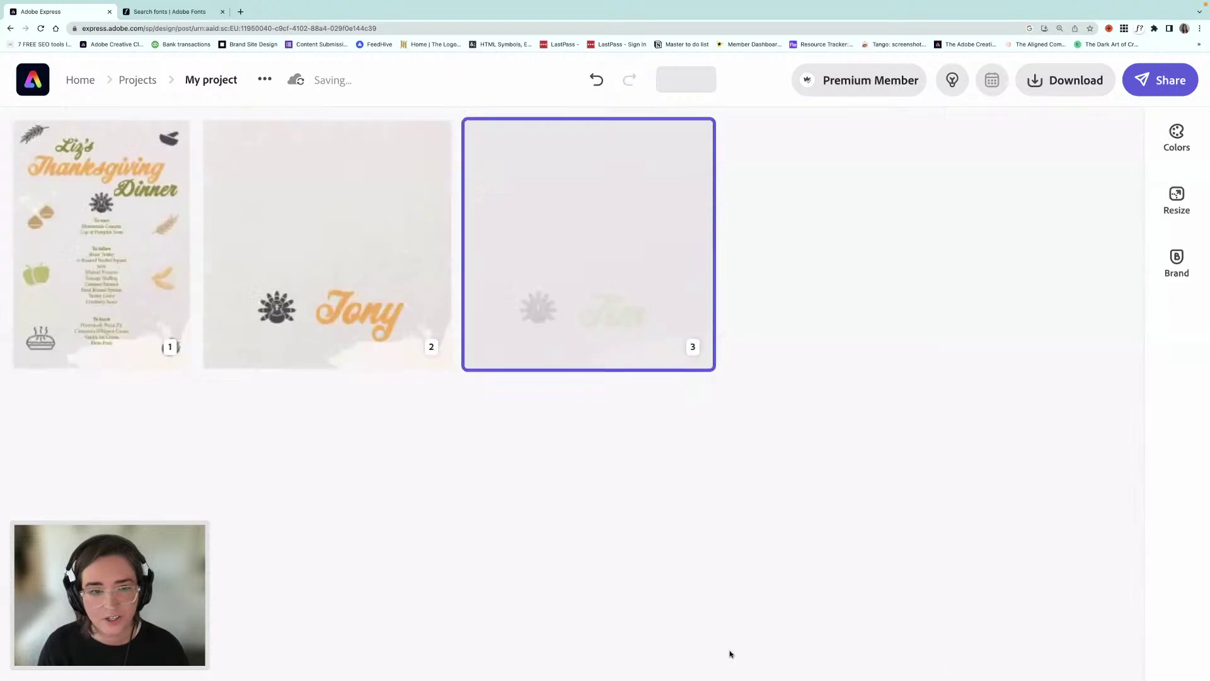